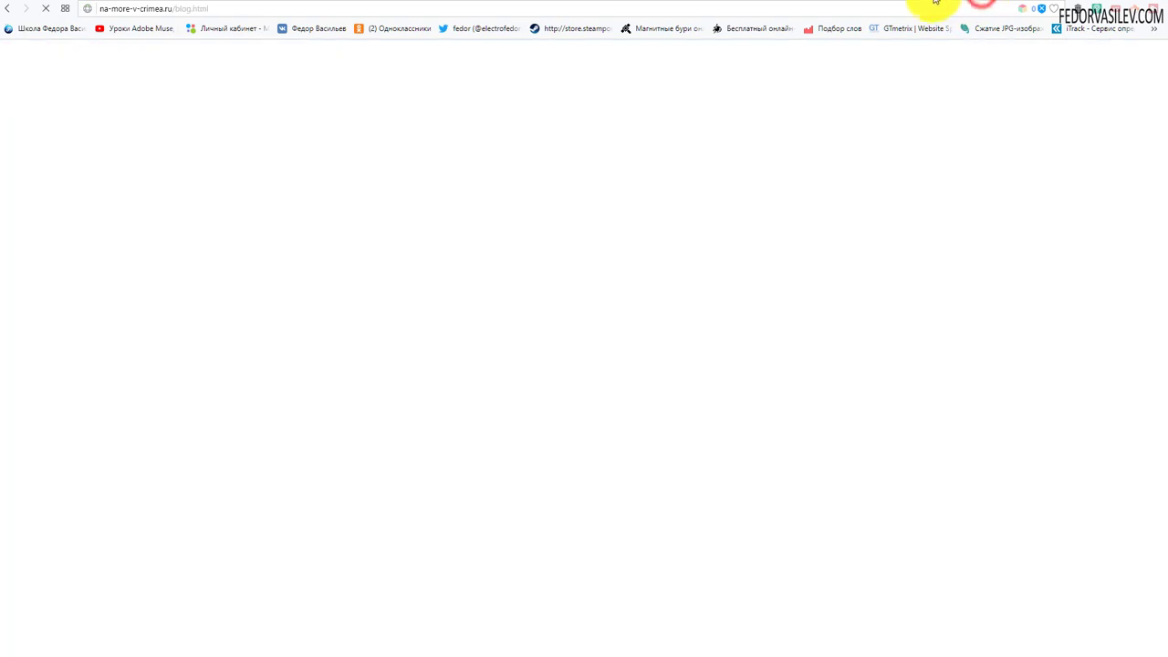
{"action": "left_click", "coordinate": [945, 2]}
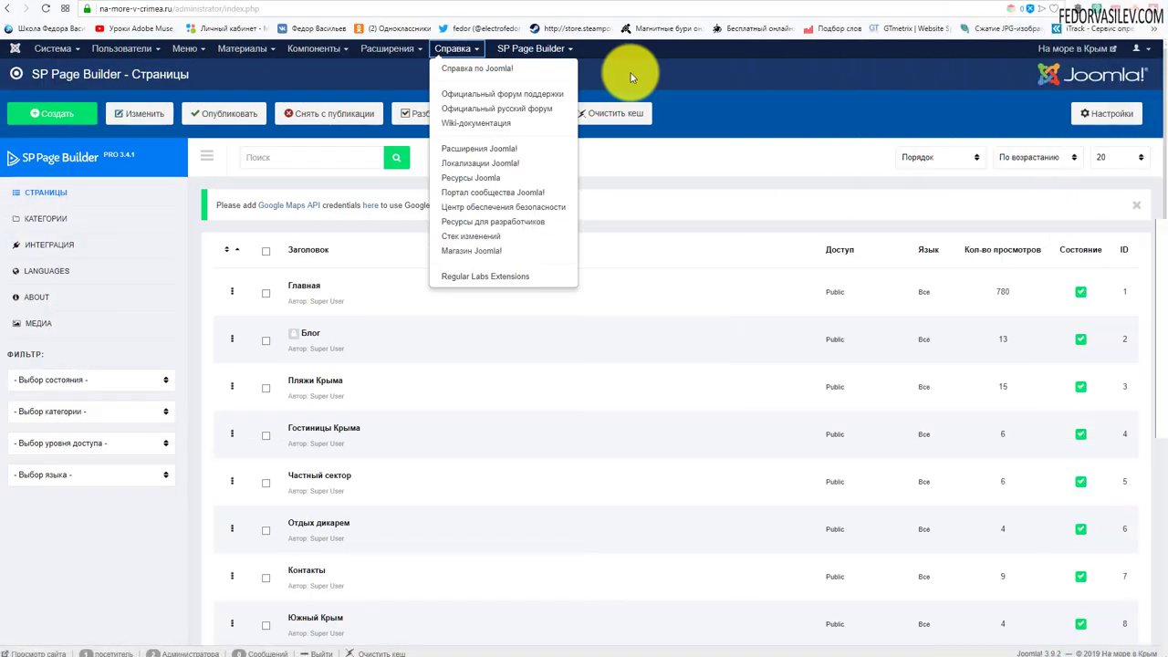
{"action": "left_click", "coordinate": [628, 77]}
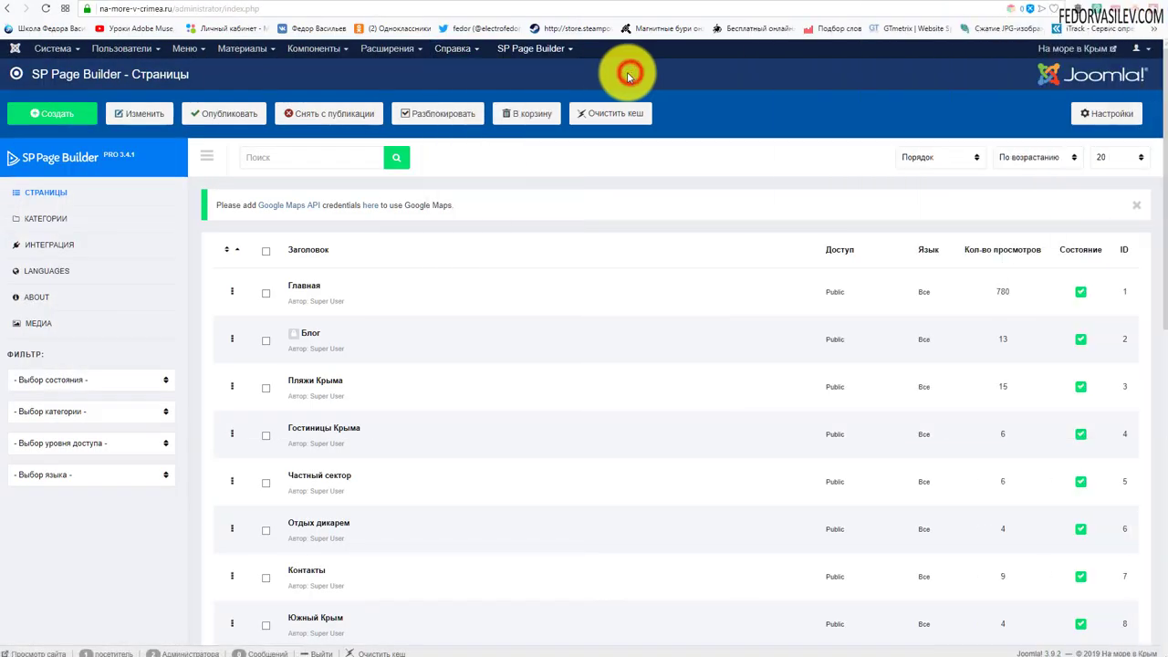
{"action": "left_click", "coordinate": [518, 53]}
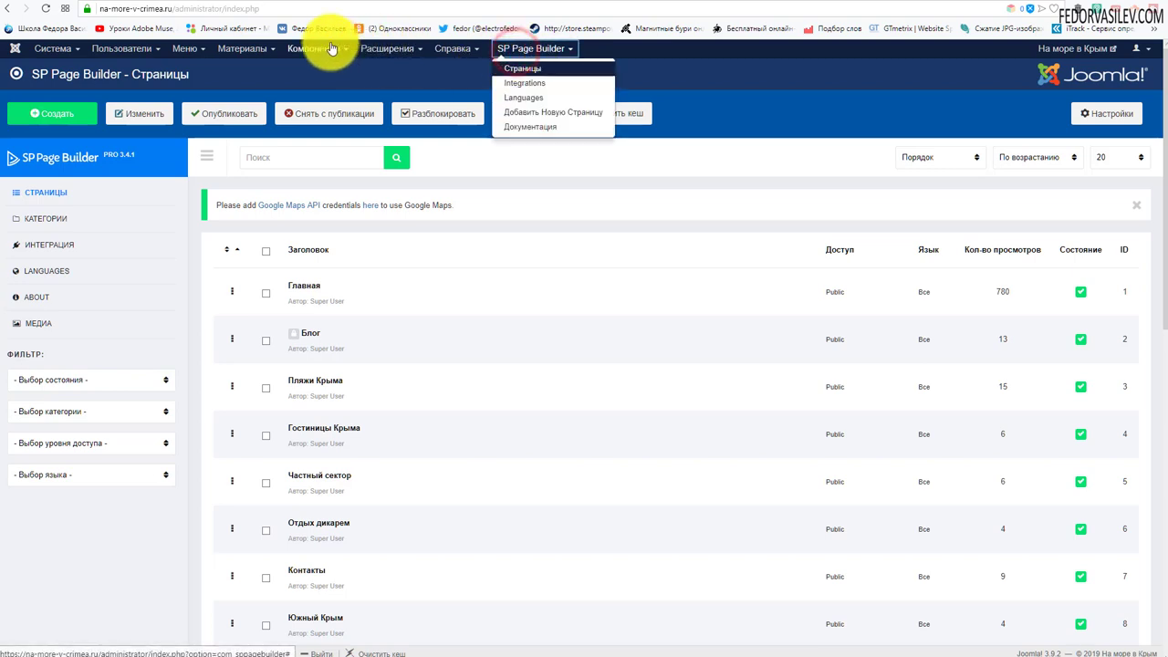
{"action": "left_click", "coordinate": [332, 48]}
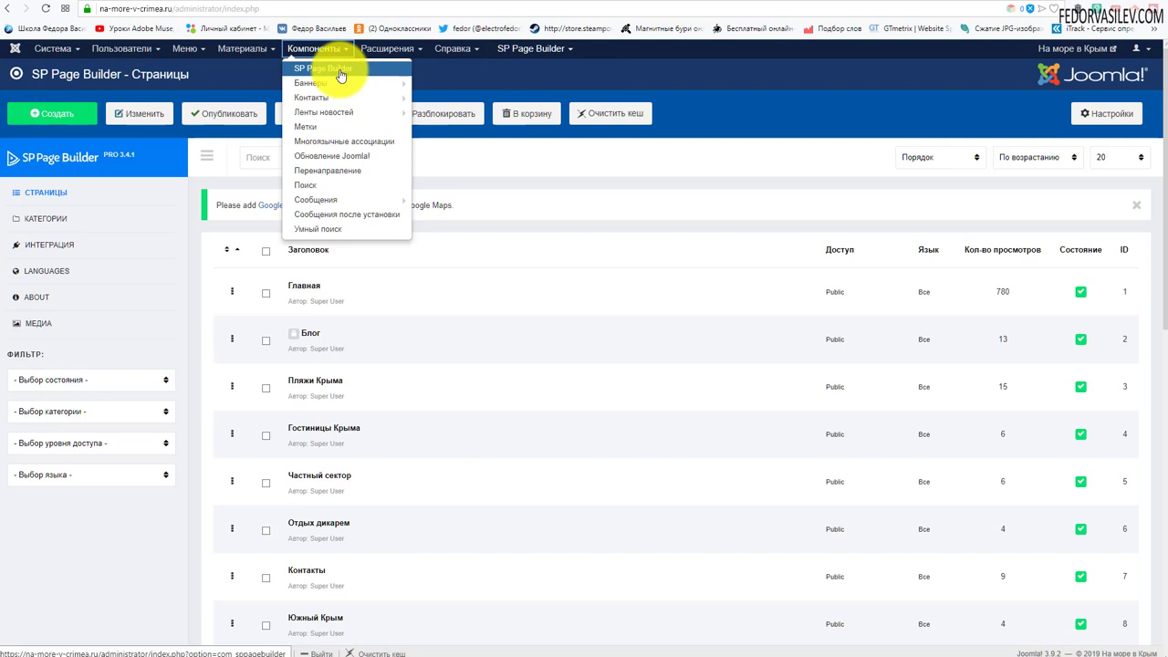
{"action": "left_click", "coordinate": [434, 70]}
- Open the template options of the "shaper_opus - рабочий" site template style
{"action": "left_click", "coordinate": [393, 52]}
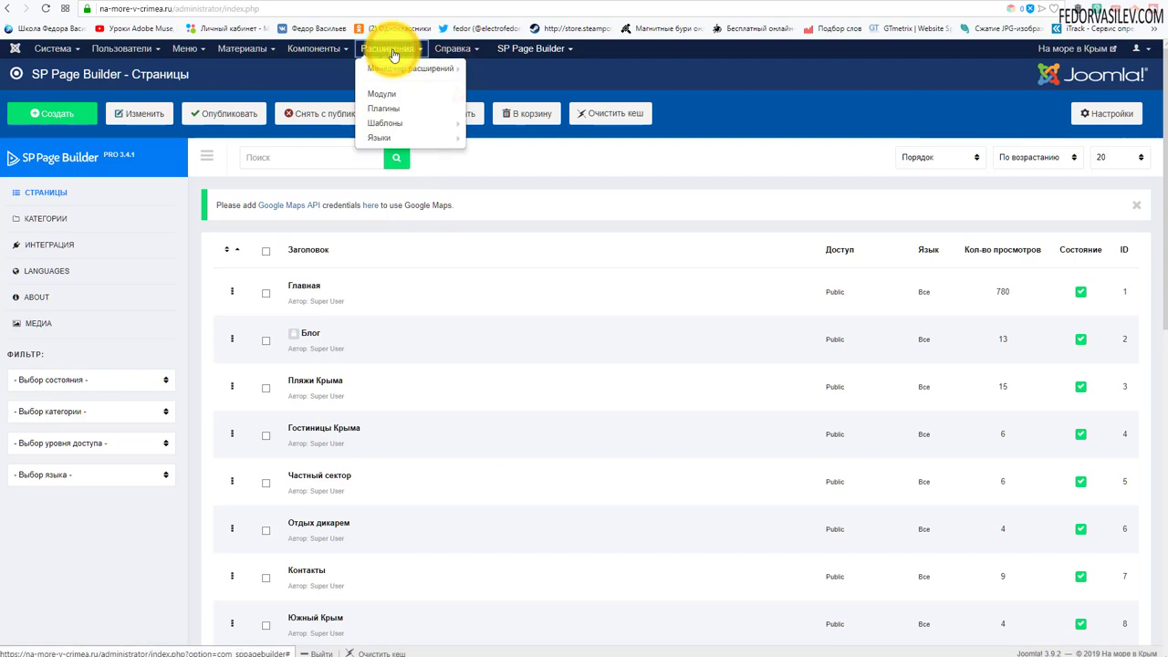
{"action": "left_click", "coordinate": [401, 121]}
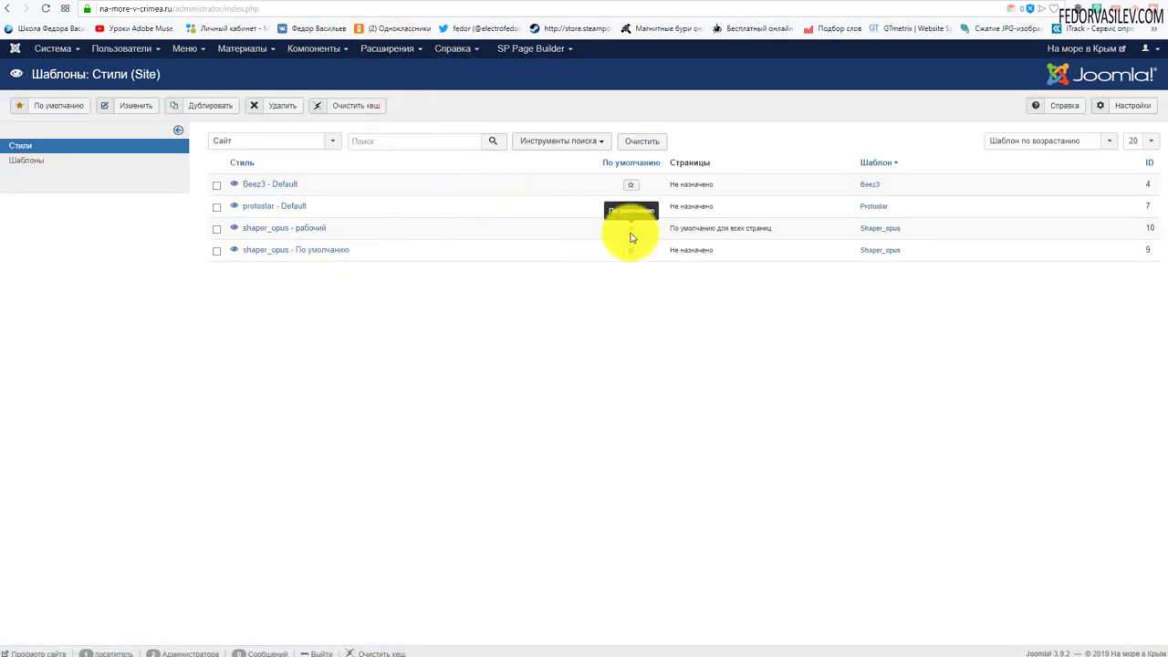
{"action": "left_click", "coordinate": [297, 230]}
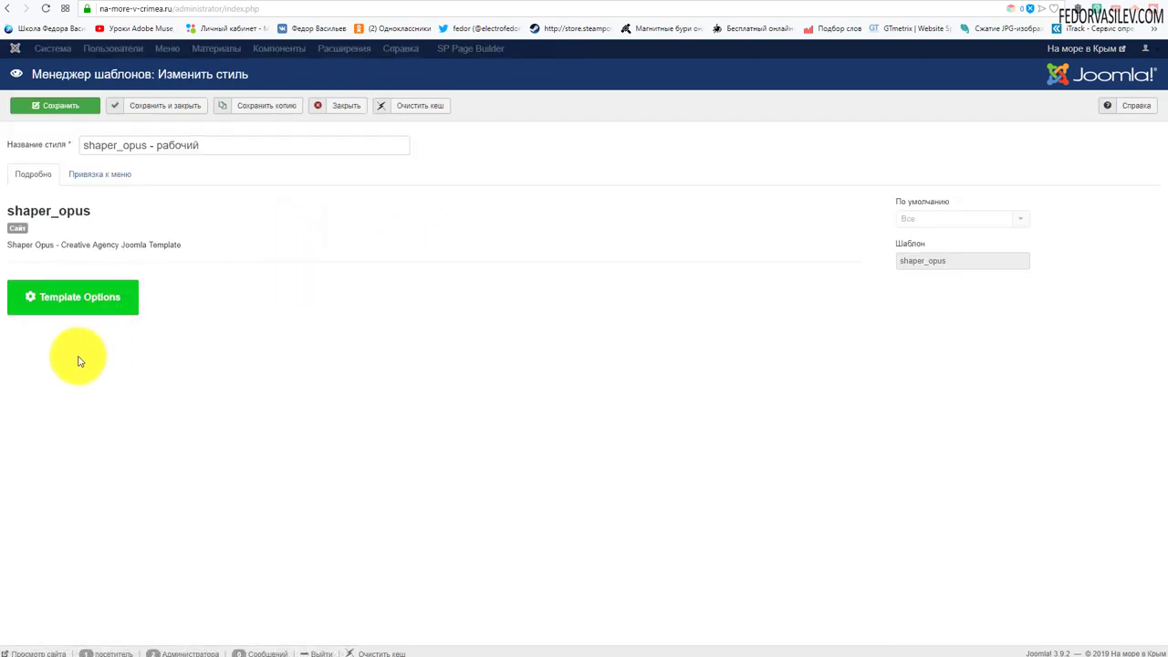
{"action": "left_click", "coordinate": [65, 295]}
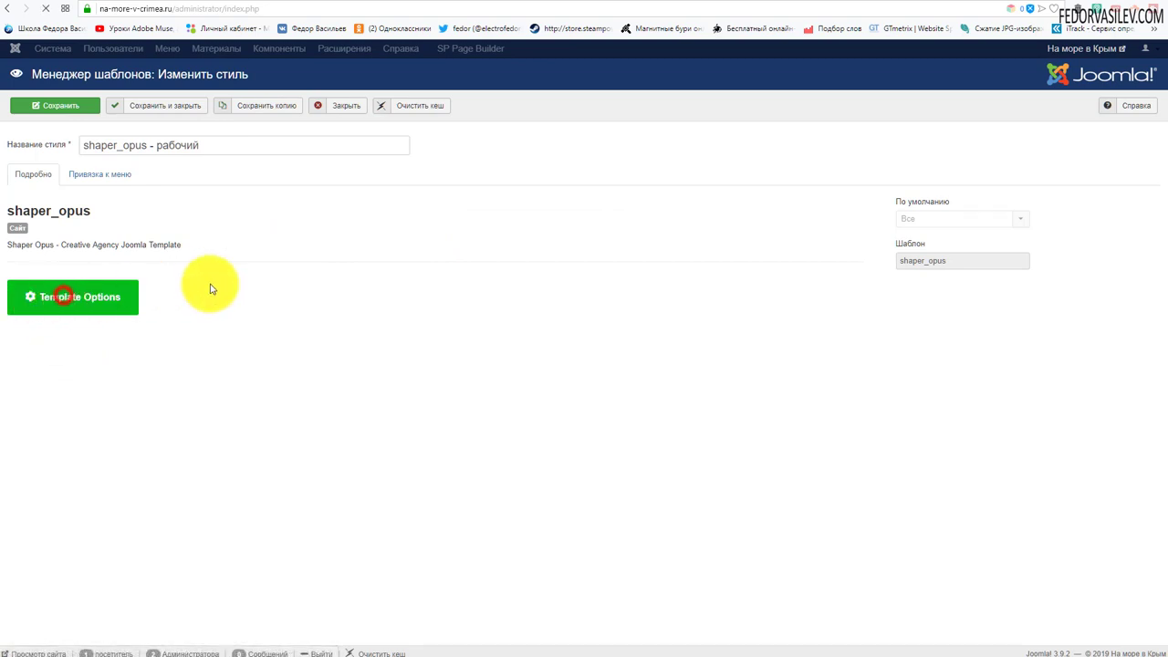
- Review the Logo and Header sections in the Basic template settings
{"action": "left_click", "coordinate": [69, 109]}
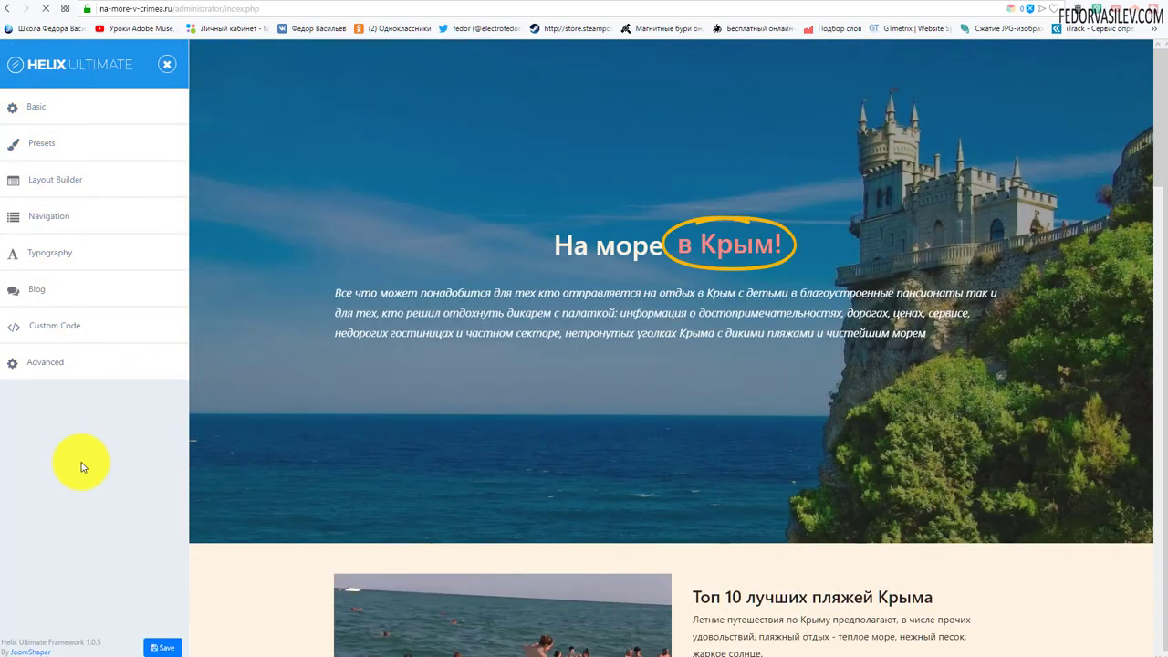
{"action": "left_click", "coordinate": [20, 172]}
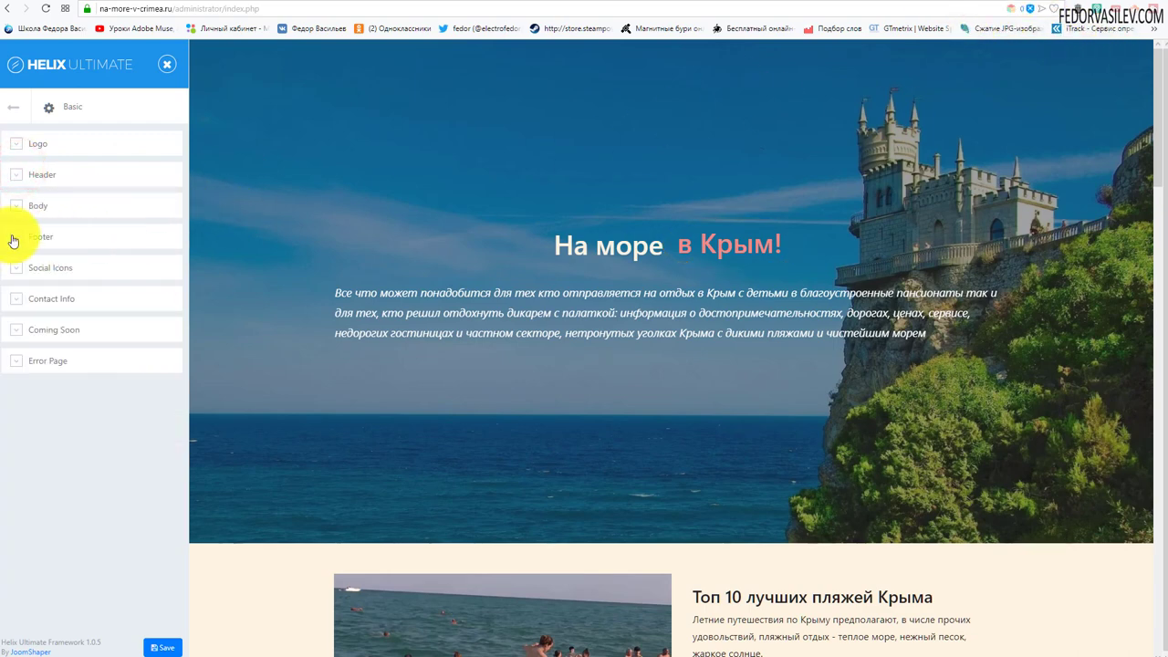
{"action": "left_click", "coordinate": [16, 142]}
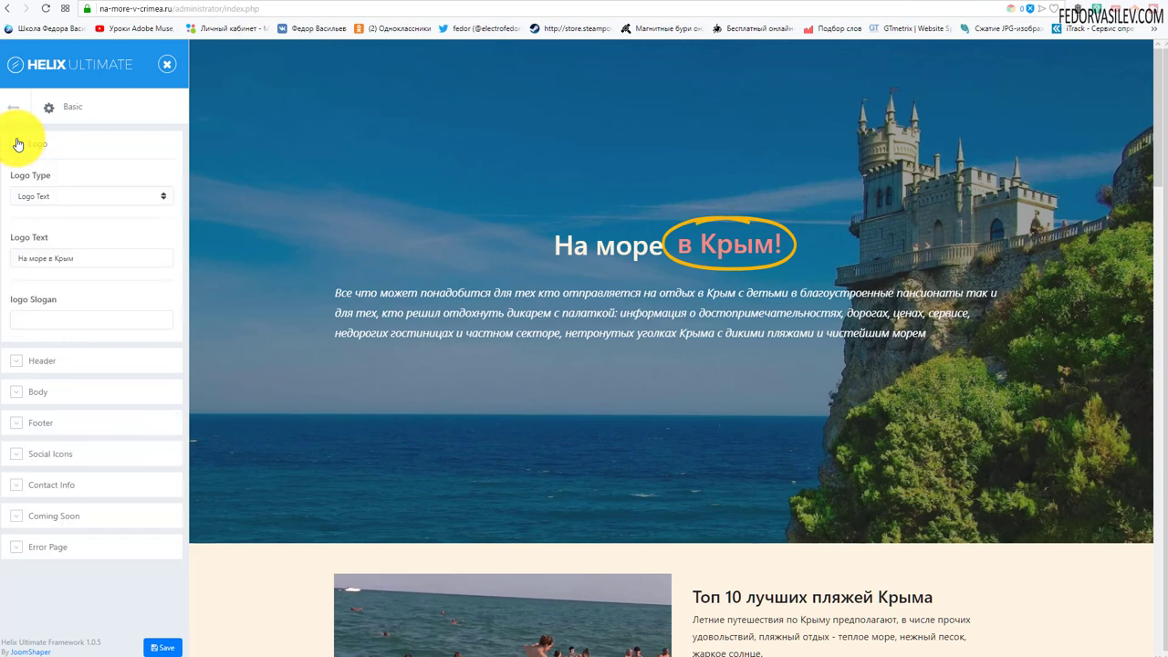
{"action": "left_click", "coordinate": [18, 142]}
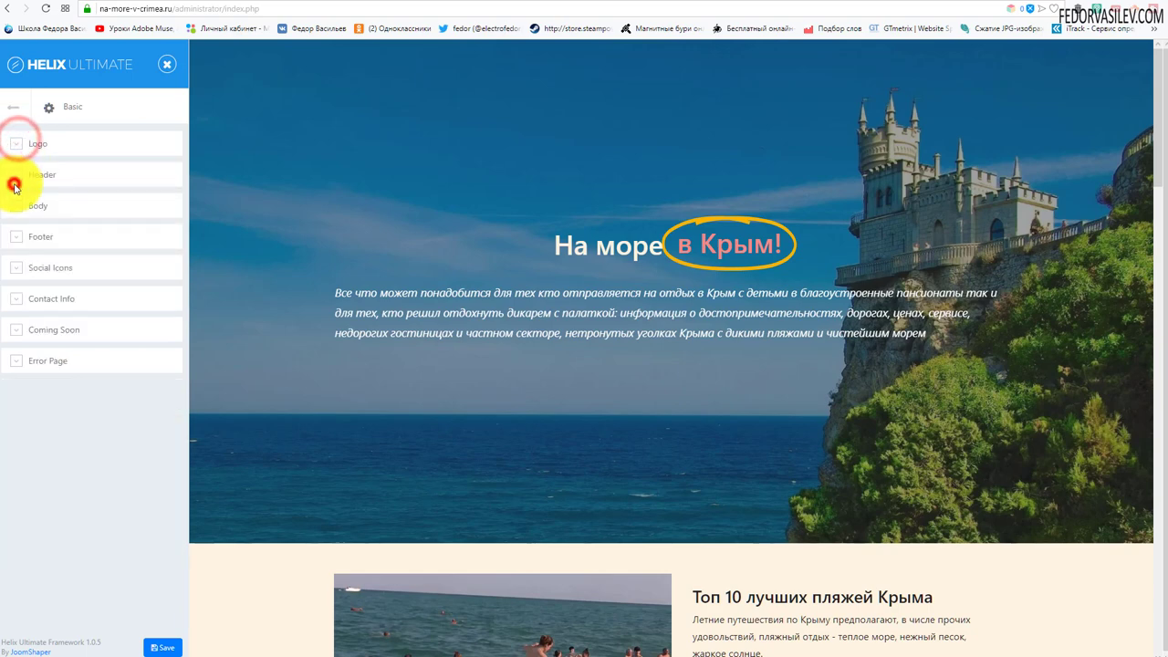
{"action": "left_click", "coordinate": [16, 179]}
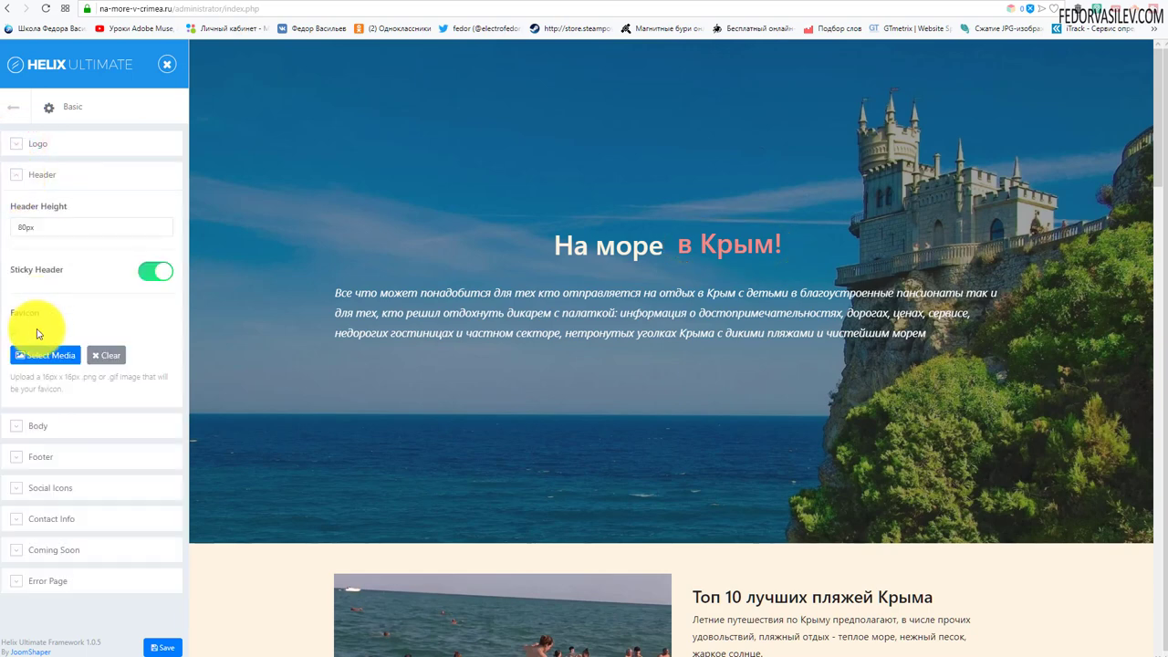
{"action": "left_click", "coordinate": [12, 178]}
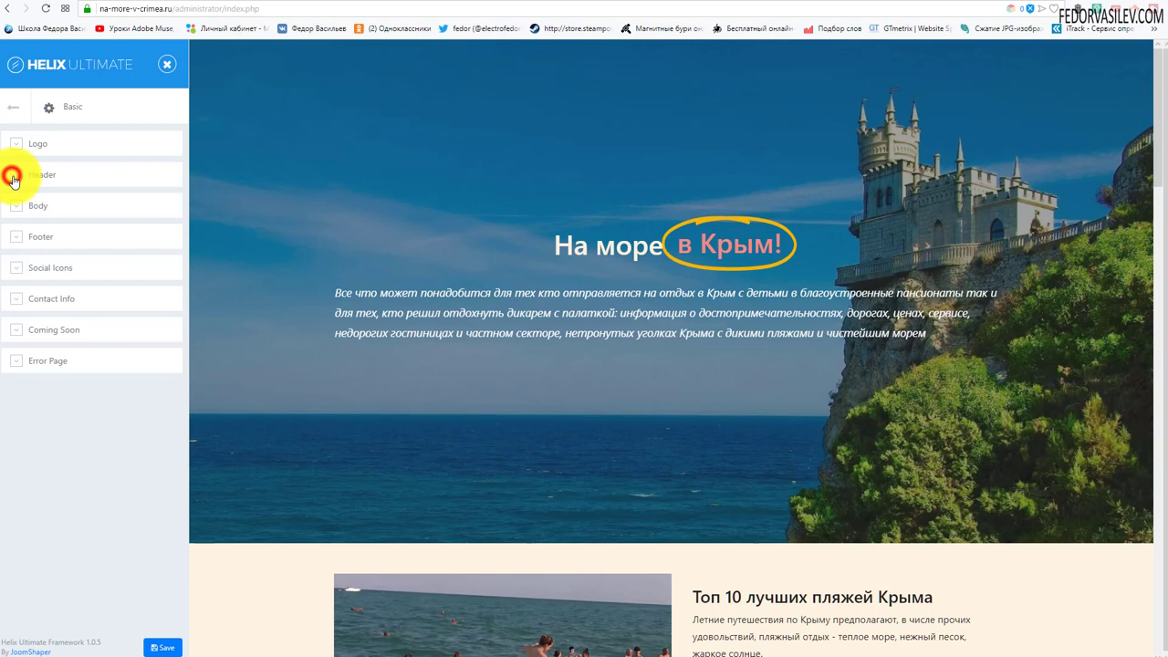
{"action": "left_click", "coordinate": [12, 108]}
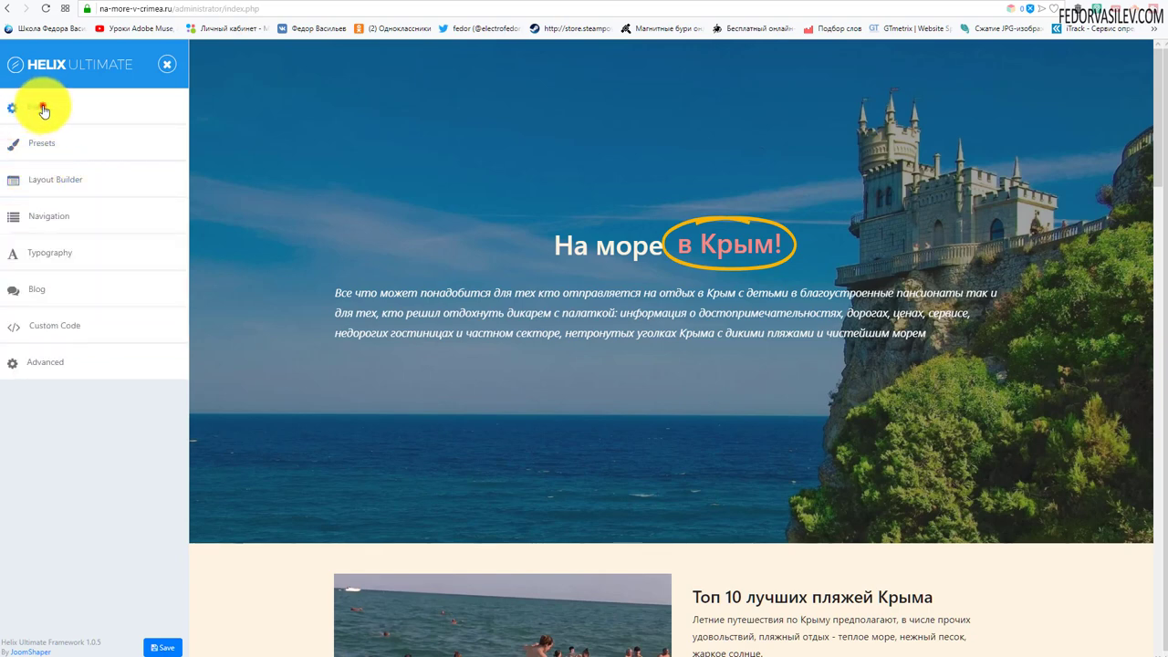
{"action": "left_click", "coordinate": [43, 110]}
{"action": "left_click", "coordinate": [16, 144]}
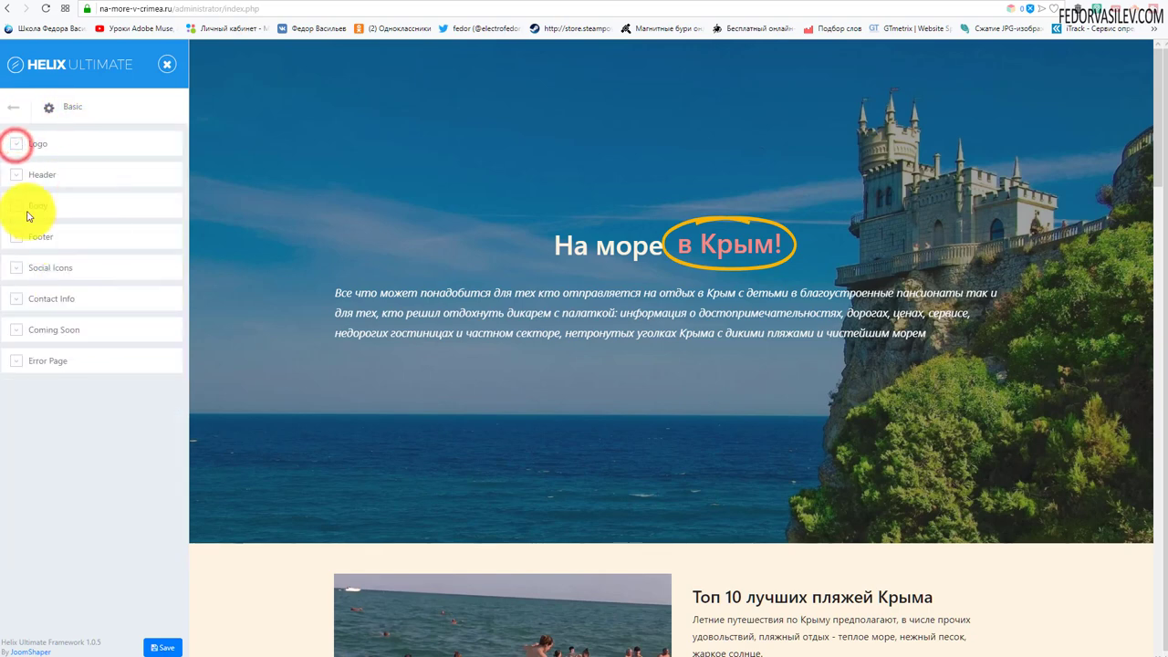
- Open the image library for choosing the Favicon in the Header settings
{"action": "left_click", "coordinate": [46, 175]}
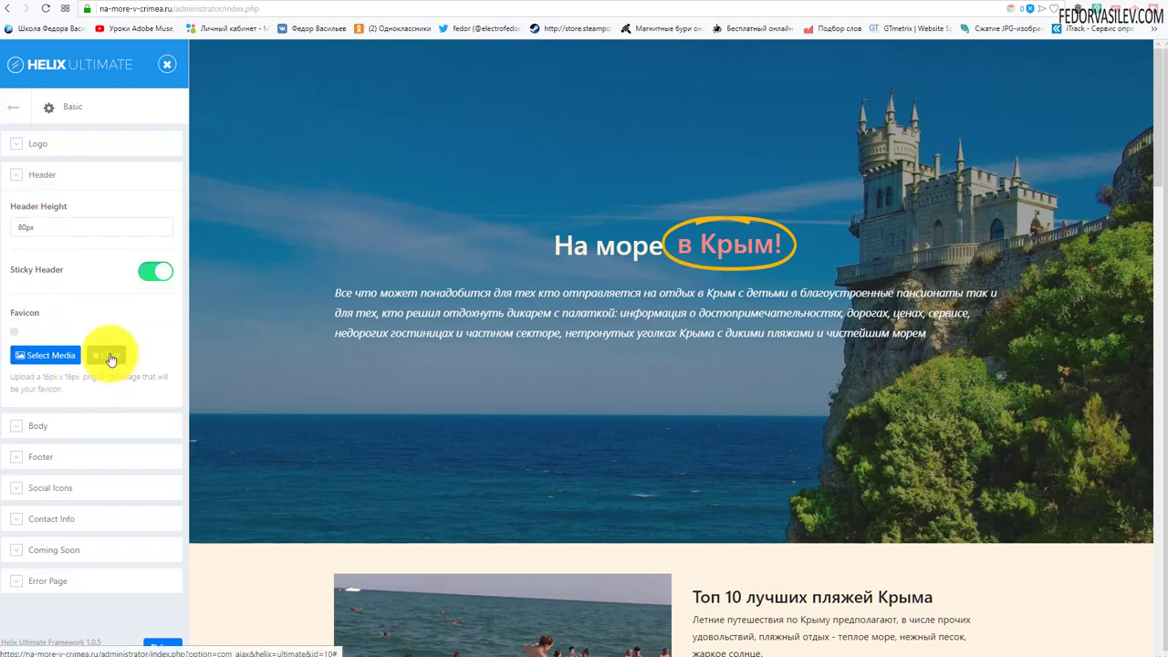
{"action": "left_click", "coordinate": [47, 356]}
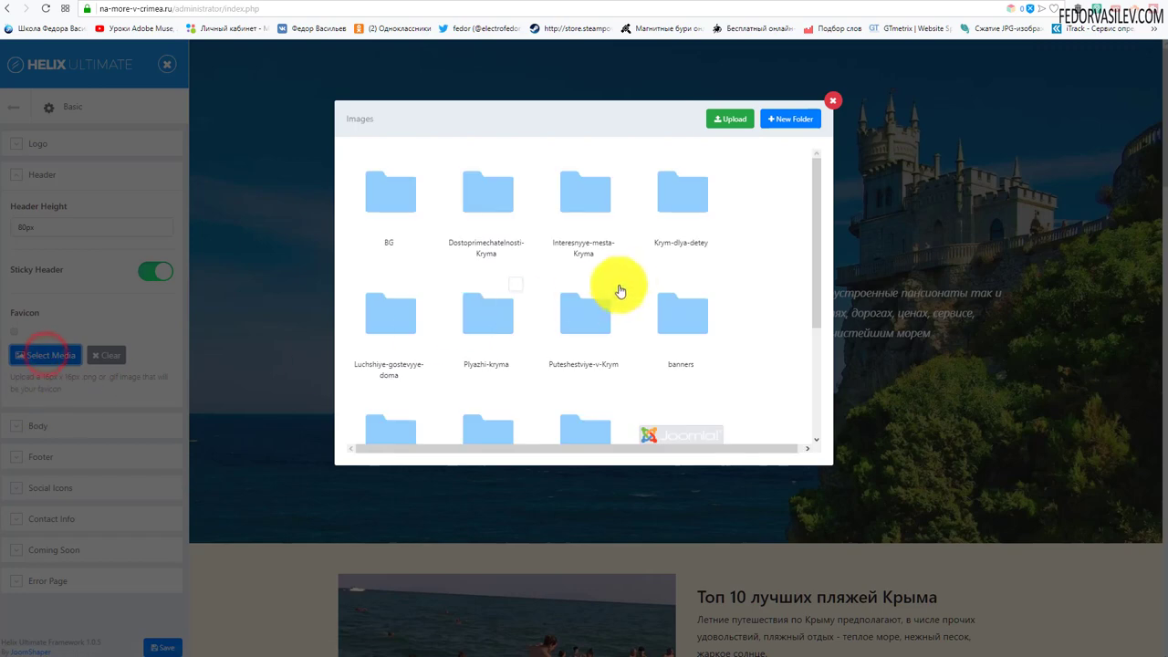
{"action": "scroll", "coordinate": [621, 286], "scroll_direction": "down", "scroll_amount": 4}
{"action": "scroll", "coordinate": [584, 237], "scroll_direction": "up", "scroll_amount": 3}
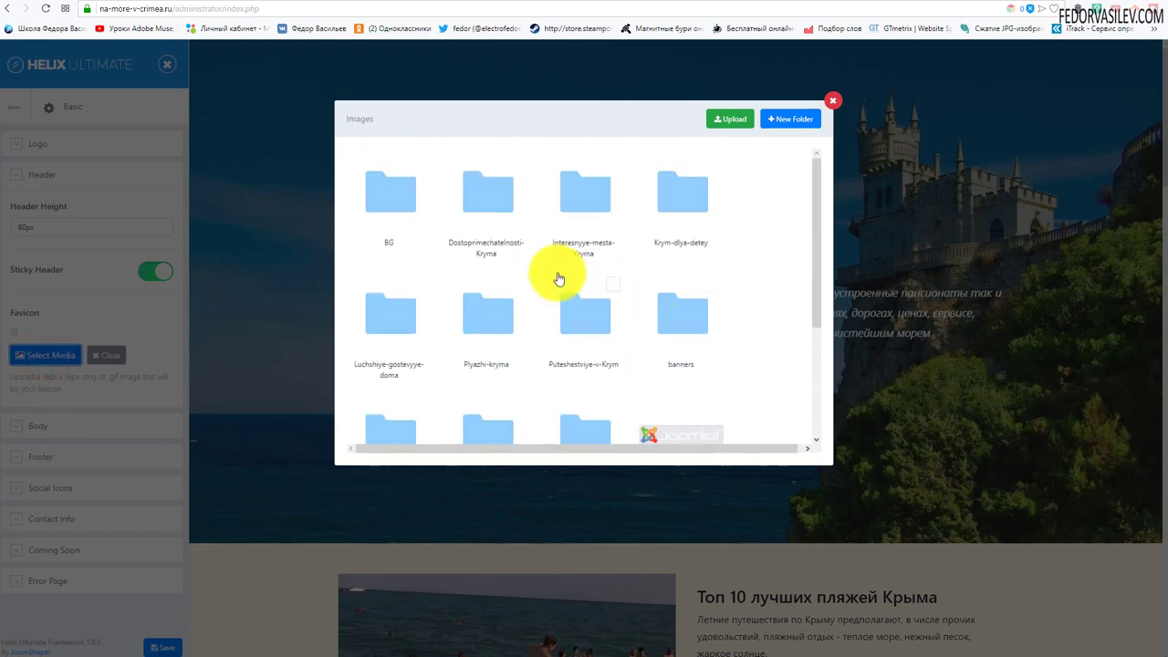
{"action": "scroll", "coordinate": [552, 191], "scroll_direction": "down", "scroll_amount": 5}
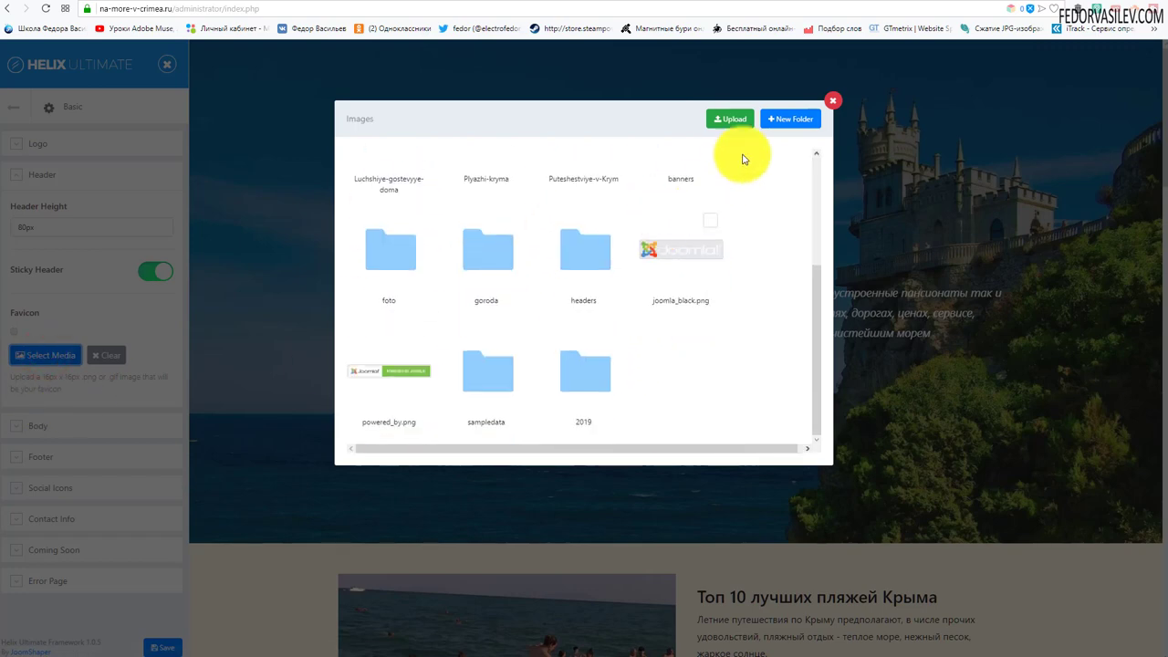
- Look through the image library, including the contents of the foto and BG folders
{"action": "left_click", "coordinate": [730, 118]}
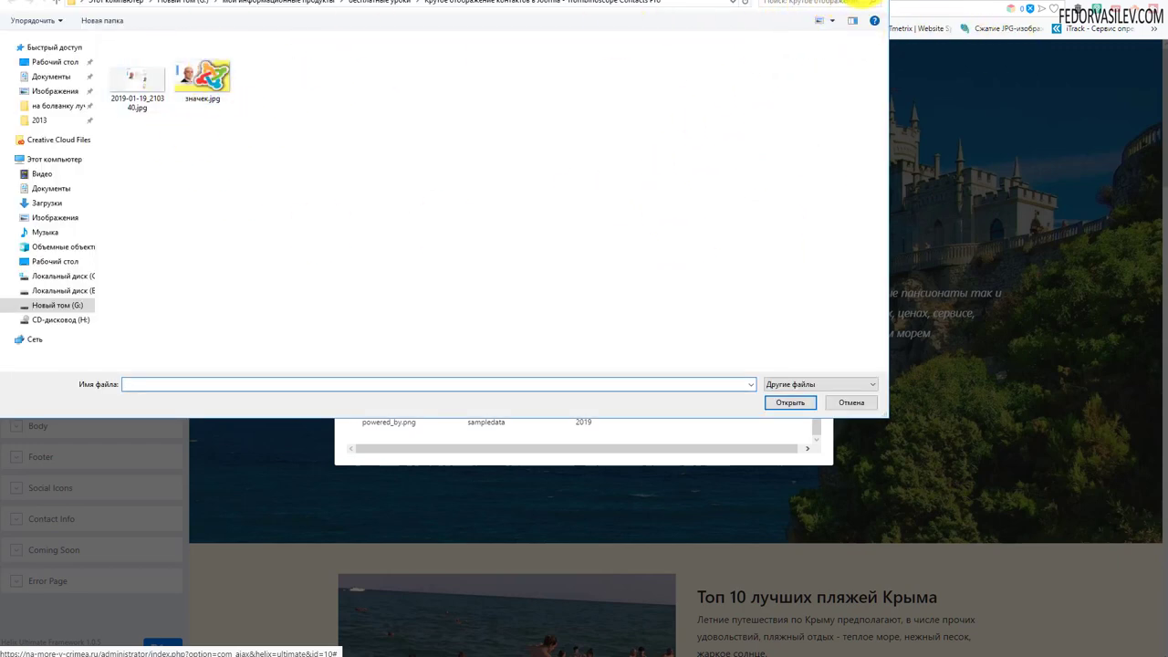
{"action": "left_click", "coordinate": [865, 2]}
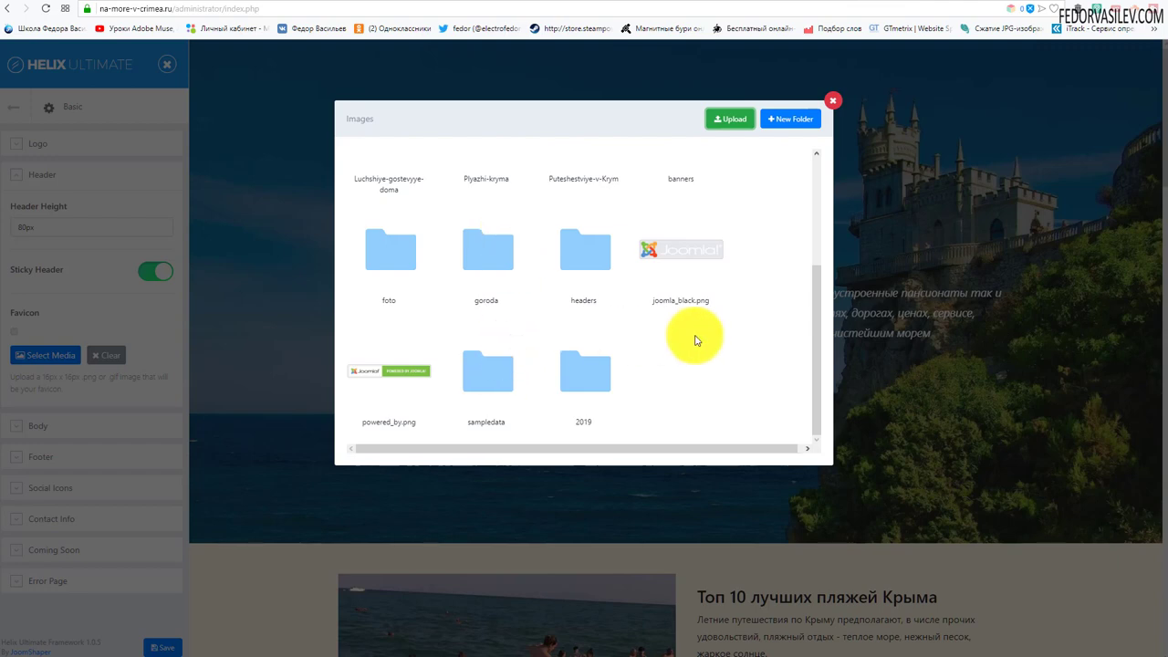
{"action": "scroll", "coordinate": [694, 340], "scroll_direction": "up", "scroll_amount": 2}
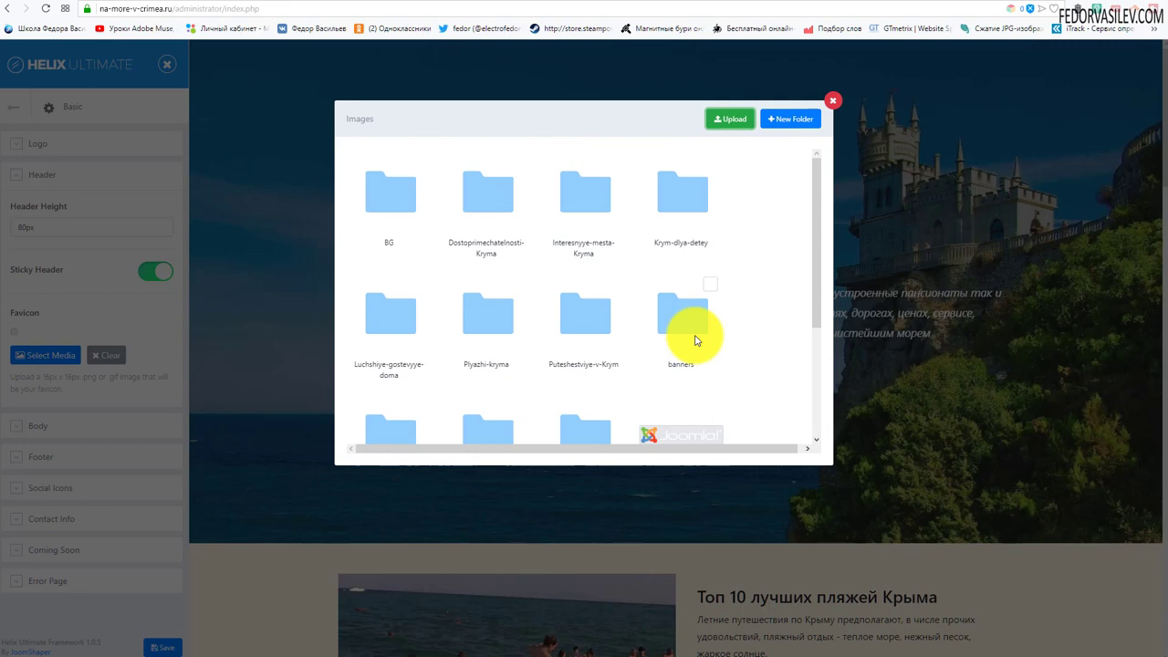
{"action": "scroll", "coordinate": [694, 341], "scroll_direction": "down", "scroll_amount": 2}
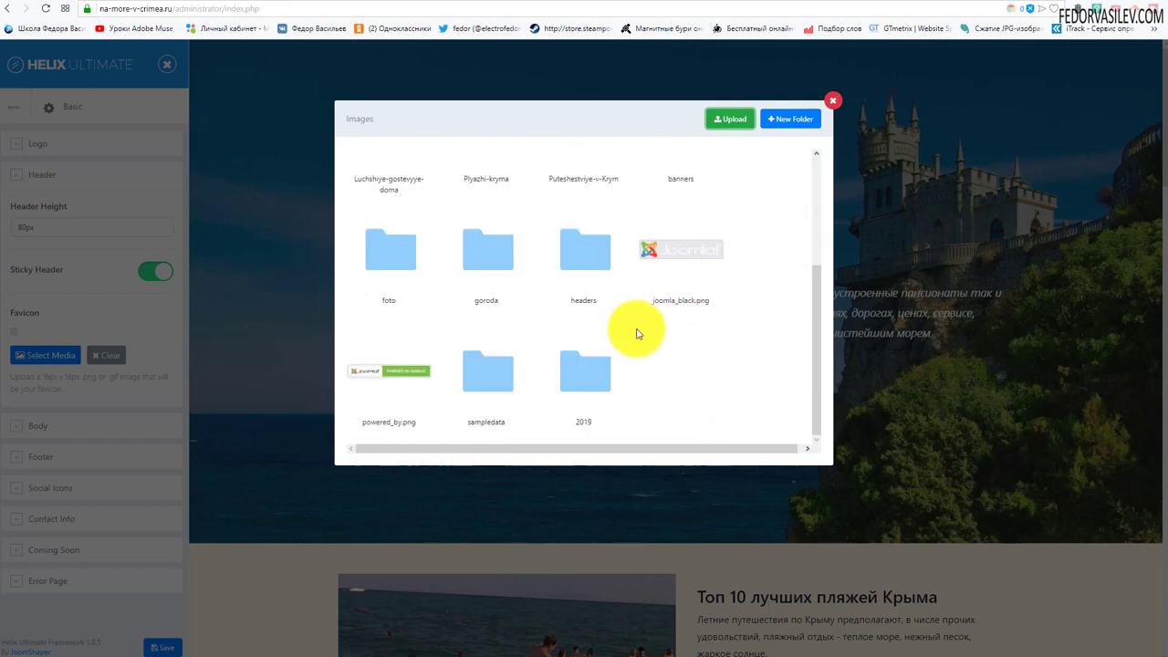
{"action": "scroll", "coordinate": [638, 315], "scroll_direction": "up", "scroll_amount": 2}
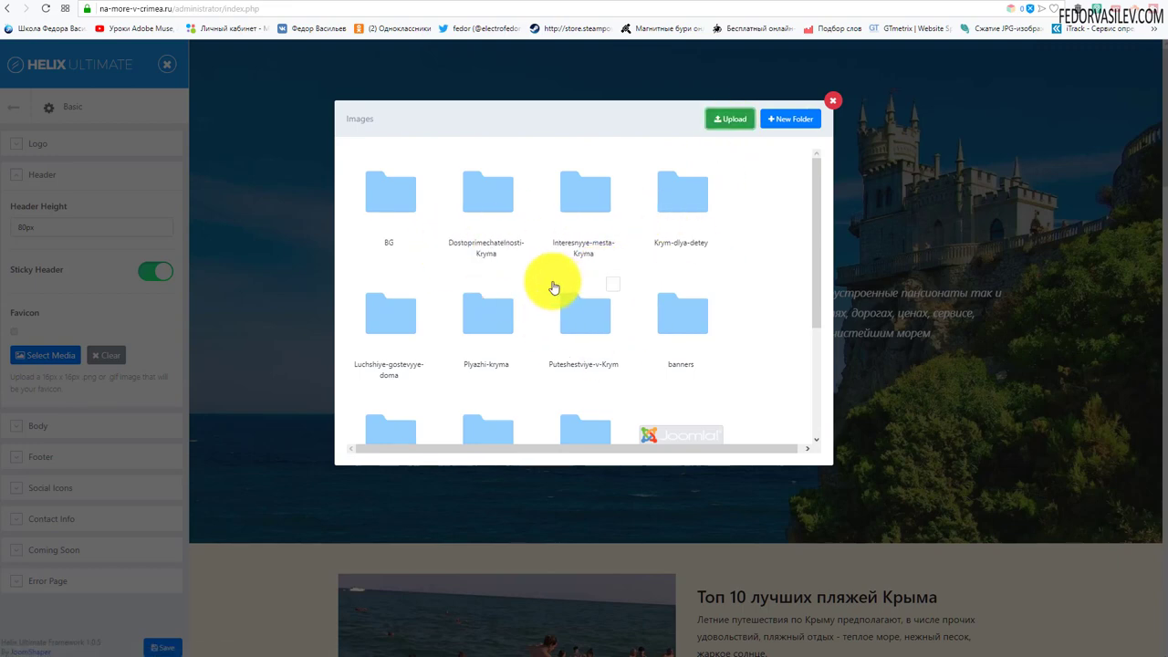
{"action": "scroll", "coordinate": [553, 288], "scroll_direction": "down", "scroll_amount": 1}
{"action": "left_click", "coordinate": [394, 318]}
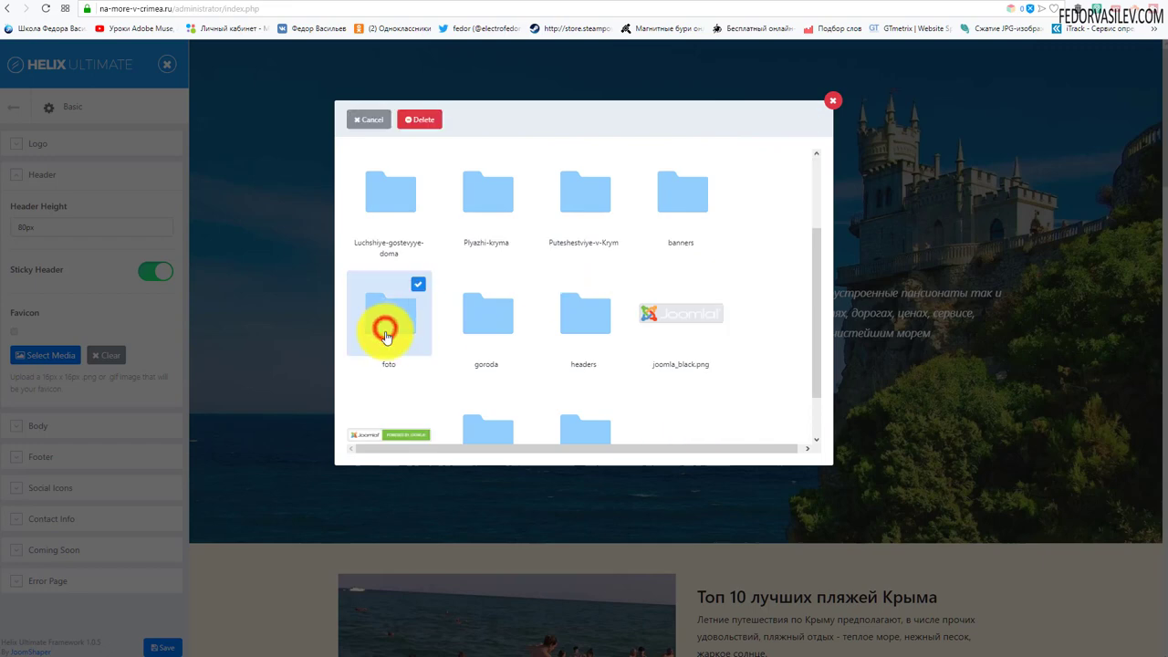
{"action": "double_click", "coordinate": [394, 317]}
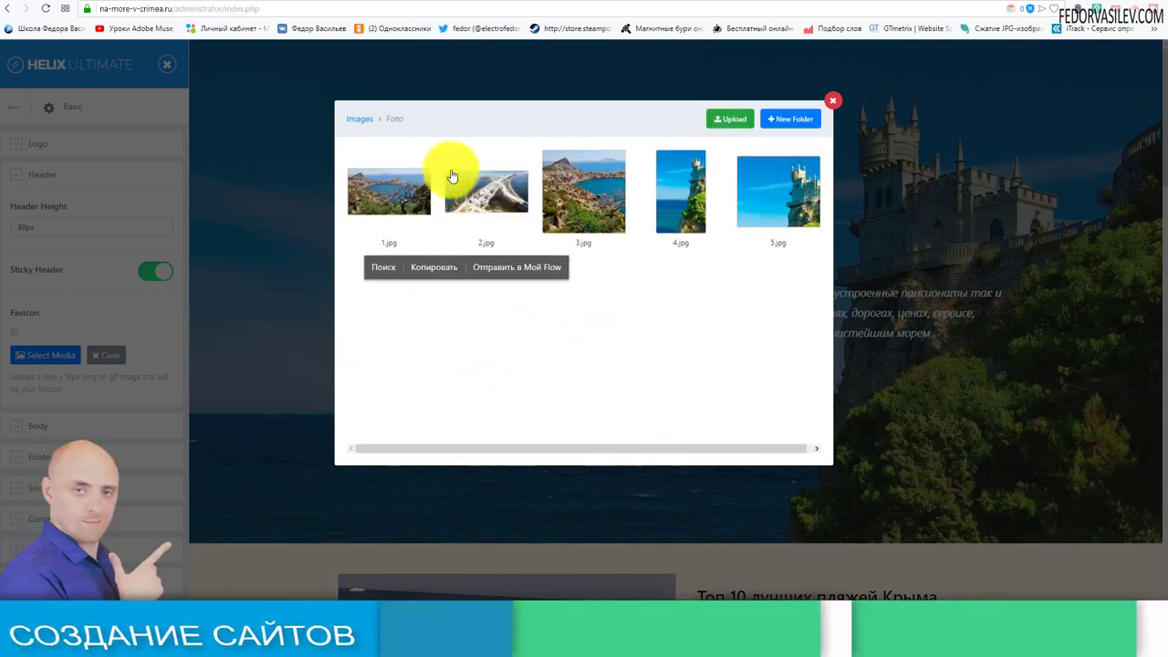
{"action": "left_click", "coordinate": [369, 118]}
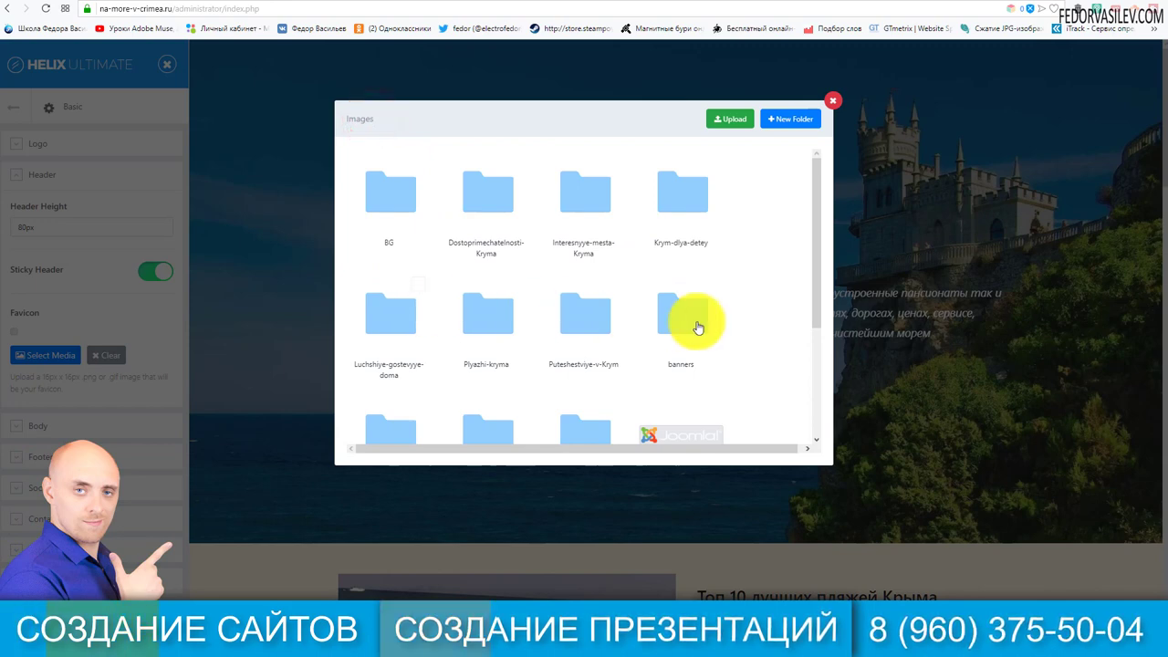
{"action": "left_click", "coordinate": [395, 201]}
{"action": "left_click", "coordinate": [395, 201]}
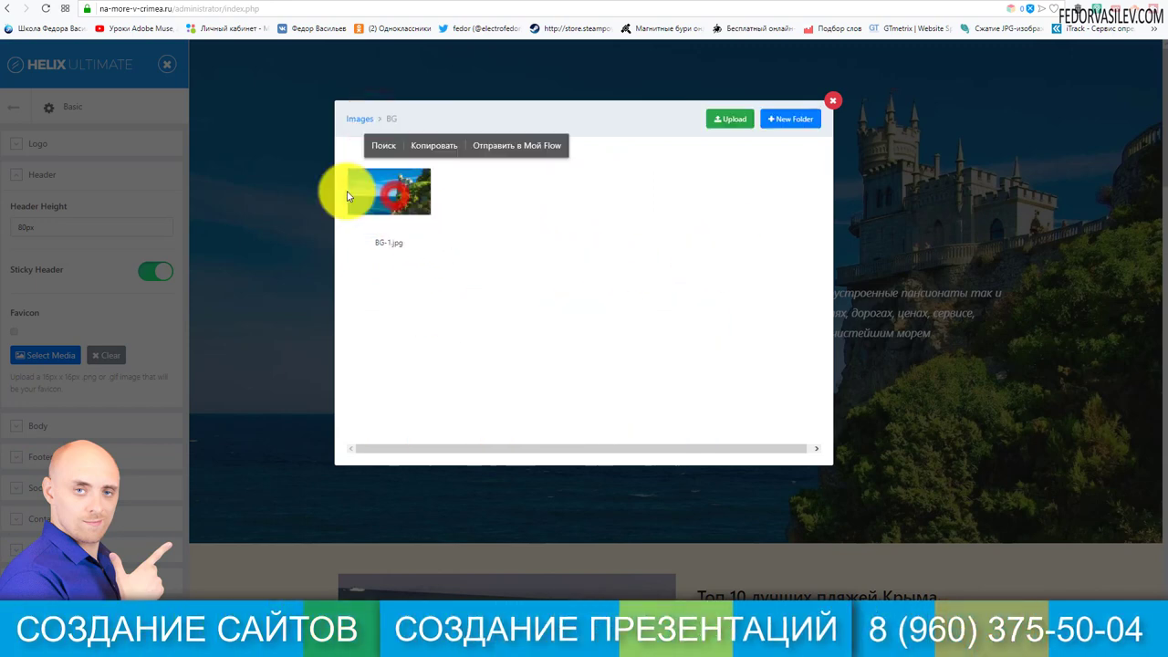
{"action": "left_click", "coordinate": [356, 119]}
- Upload favicon.ico from the site's local folder into the root of the image library
{"action": "left_click", "coordinate": [740, 123]}
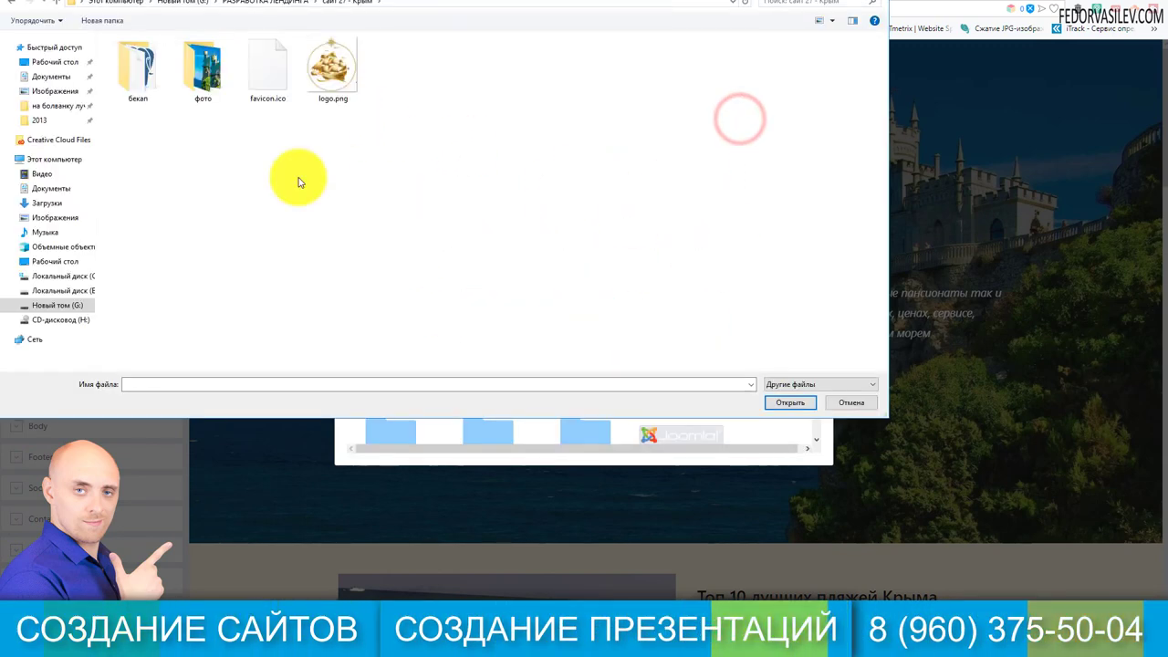
{"action": "left_click", "coordinate": [268, 67]}
{"action": "left_click", "coordinate": [790, 404]}
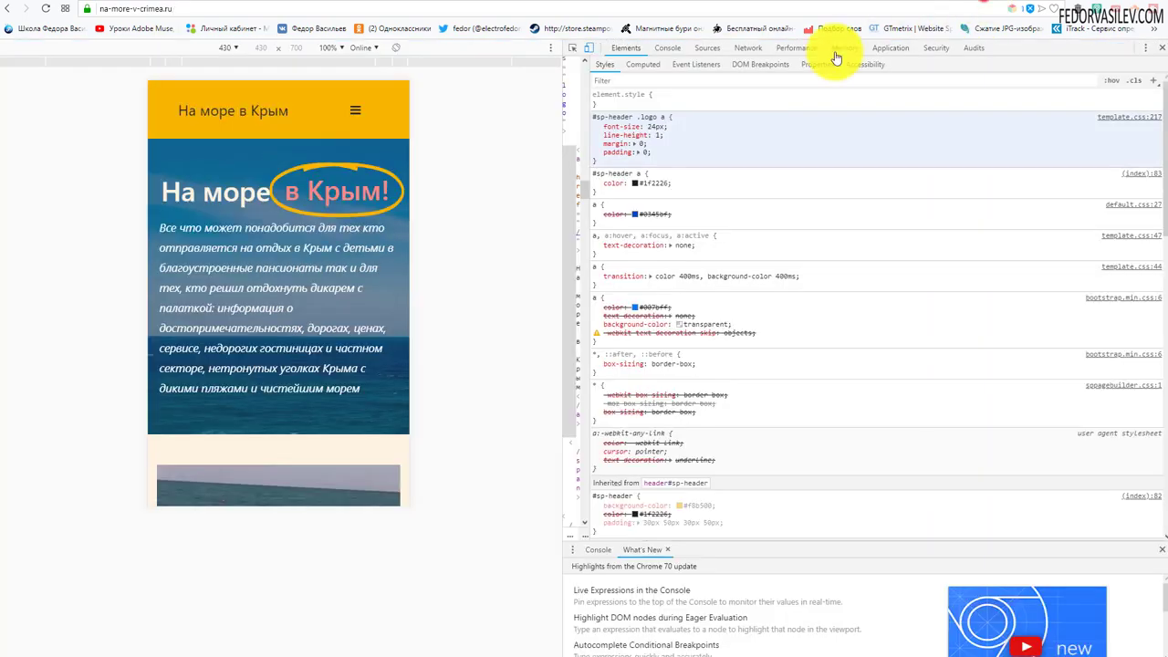
- Close the developer tools on the live site's page
{"action": "left_click", "coordinate": [1161, 48]}
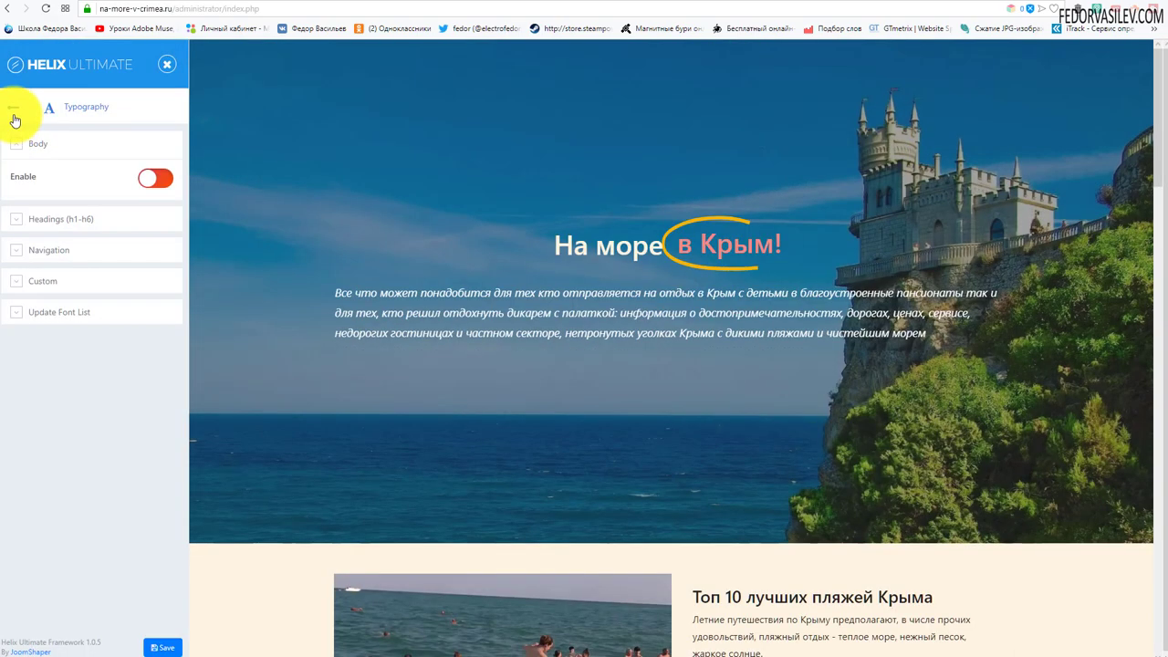
- Set the logo type to Image in the Logo settings of the Basic options
{"action": "left_click", "coordinate": [14, 112]}
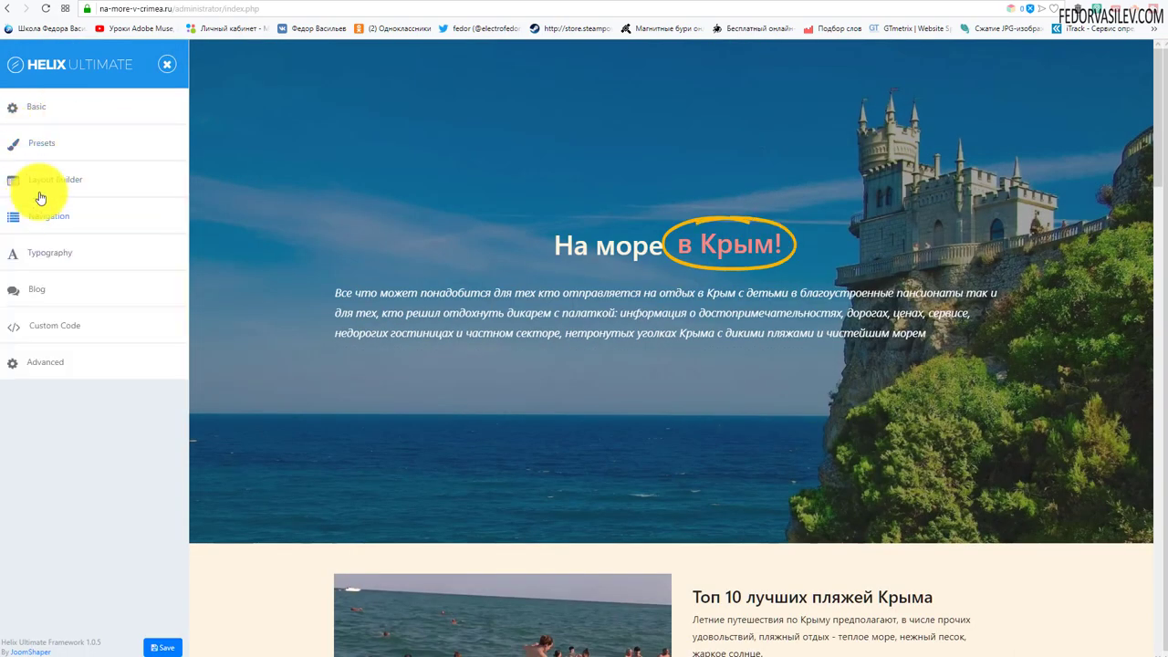
{"action": "left_click", "coordinate": [17, 113]}
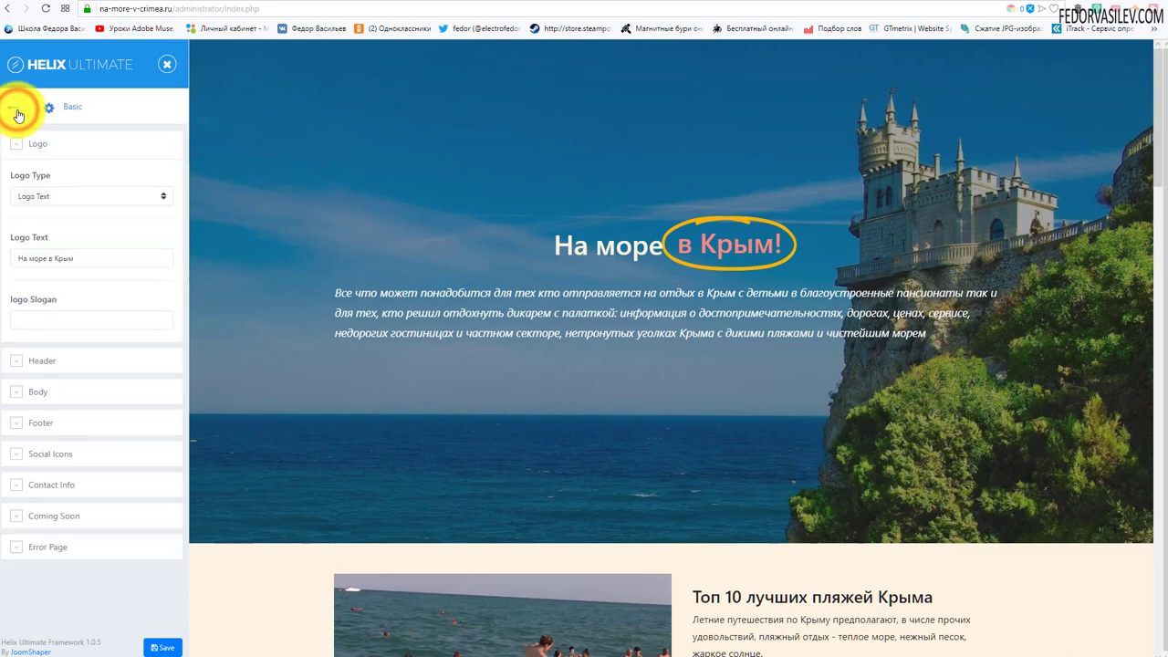
{"action": "left_click", "coordinate": [39, 206]}
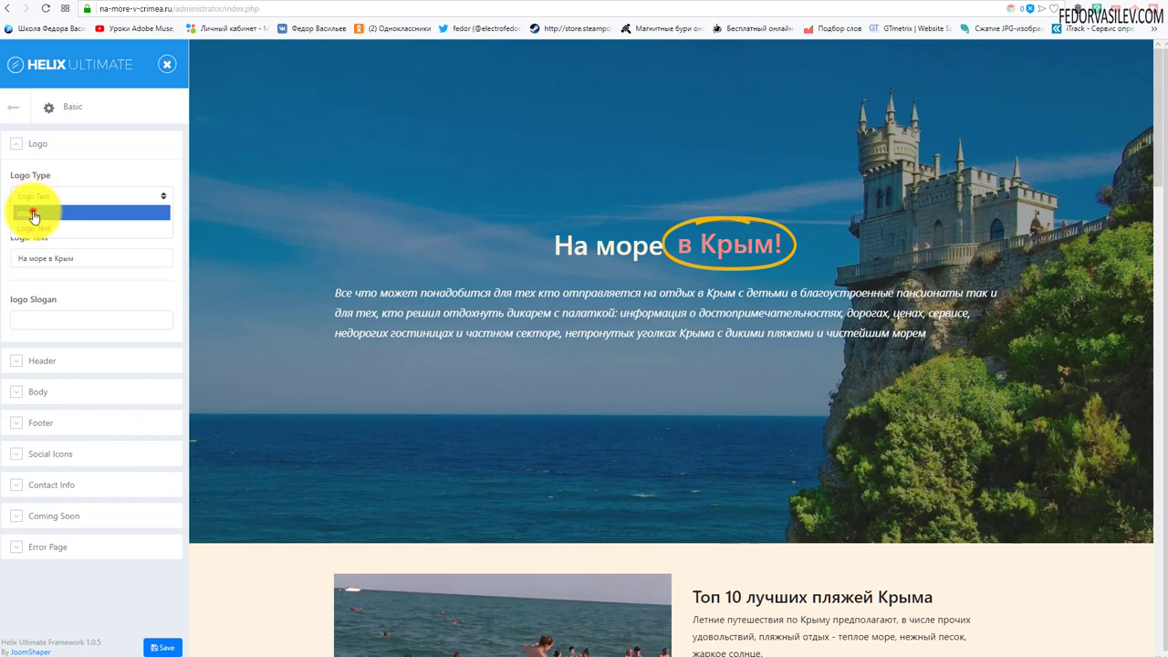
{"action": "left_click", "coordinate": [32, 213]}
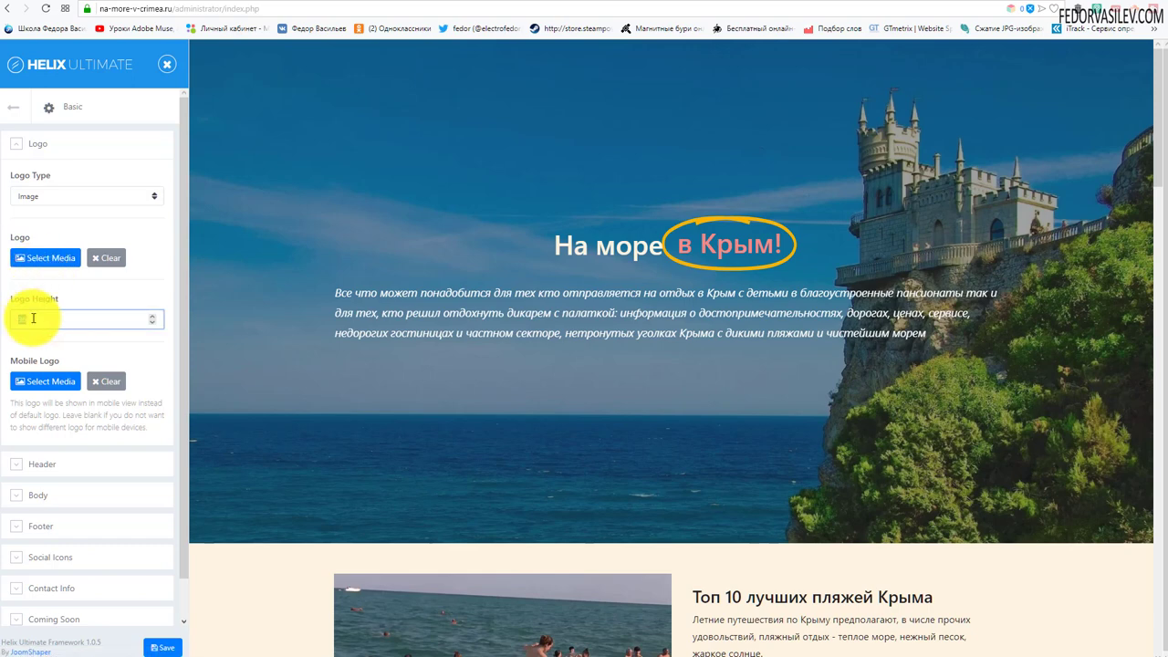
{"action": "left_click", "coordinate": [31, 261]}
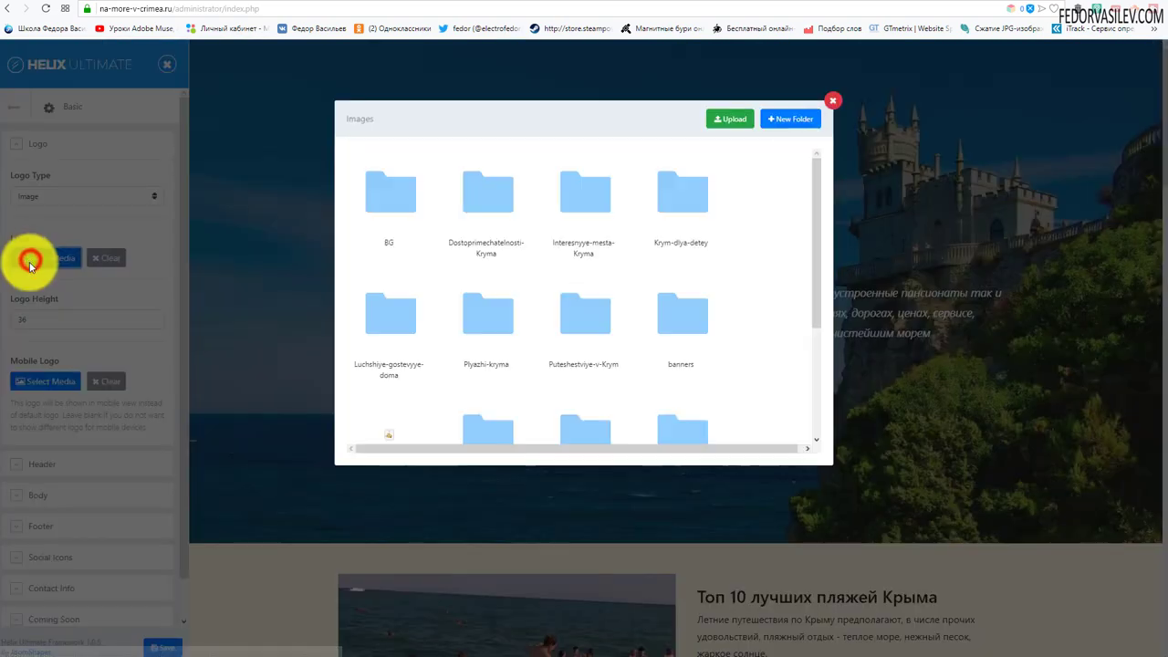
{"action": "left_click", "coordinate": [730, 119]}
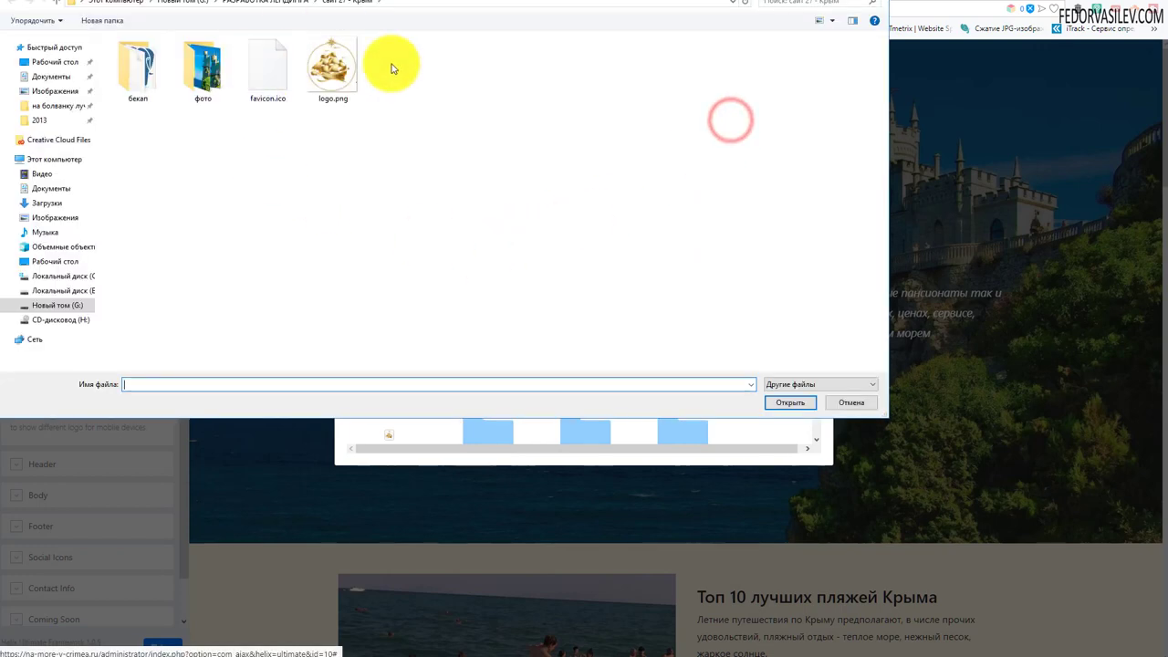
{"action": "left_click", "coordinate": [878, 6]}
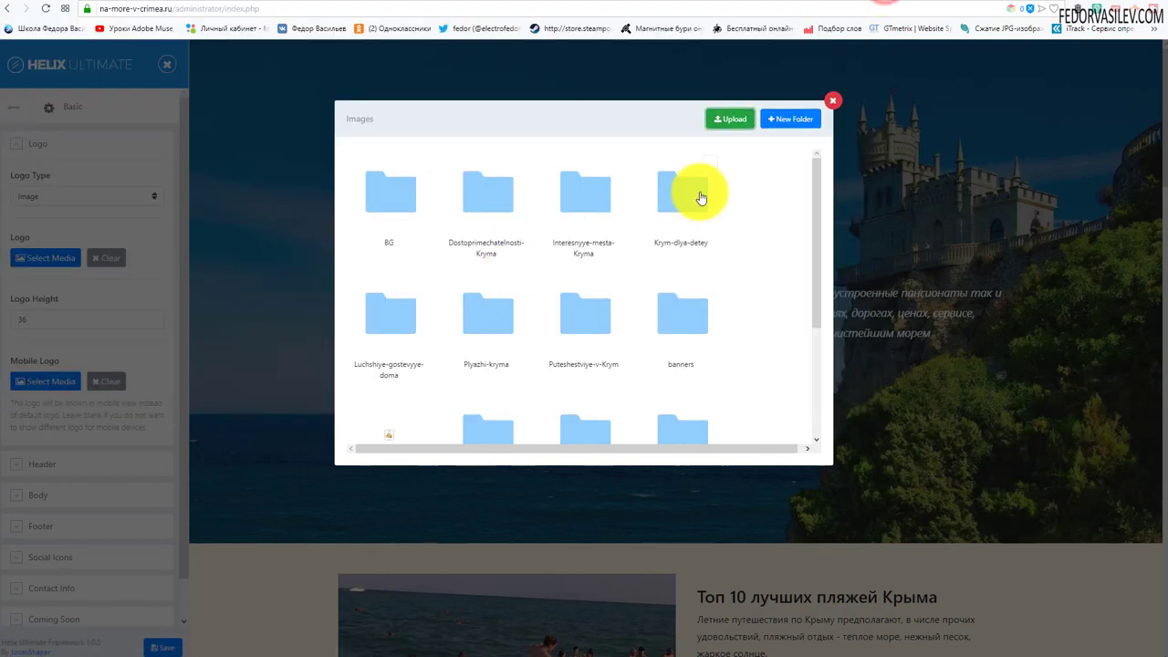
{"action": "left_click", "coordinate": [832, 99]}
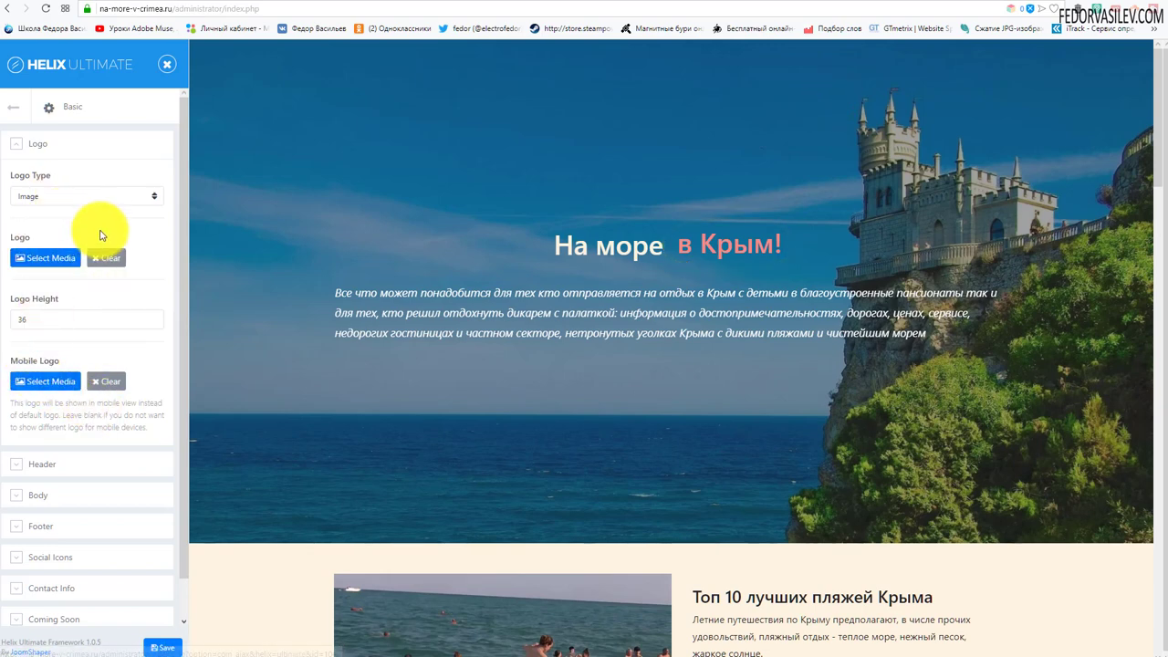
- Switch the logo type to Logo Text to compare its fields, and set it back to Image
{"action": "left_click", "coordinate": [86, 195]}
{"action": "left_click", "coordinate": [62, 228]}
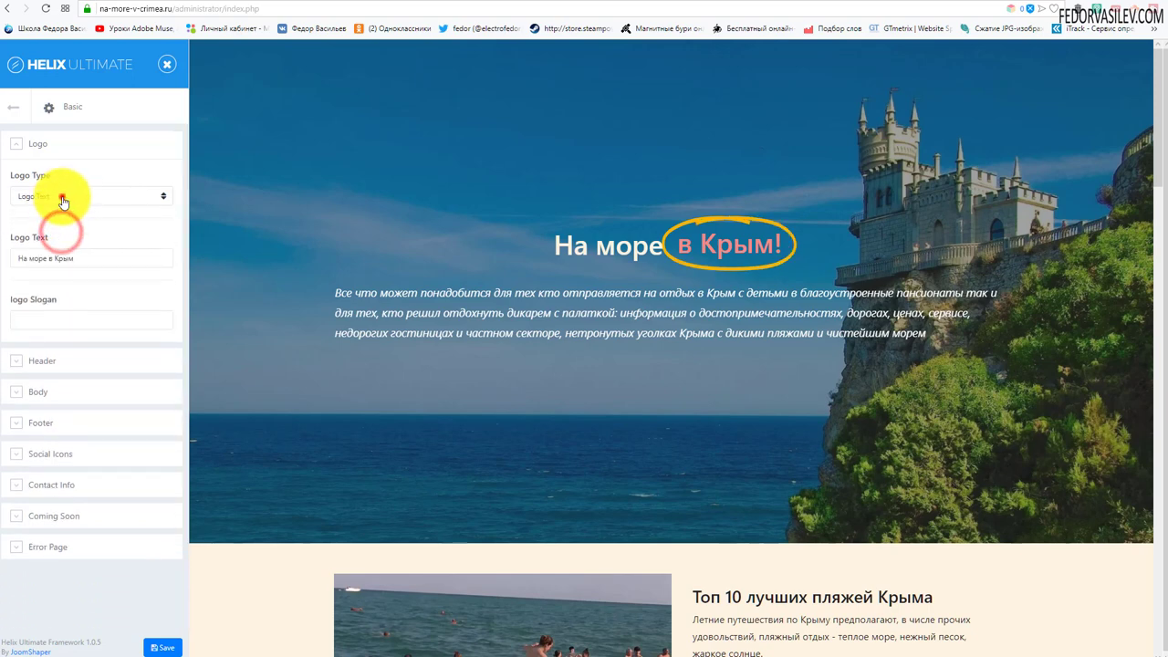
{"action": "left_click", "coordinate": [62, 198]}
{"action": "left_click", "coordinate": [53, 229]}
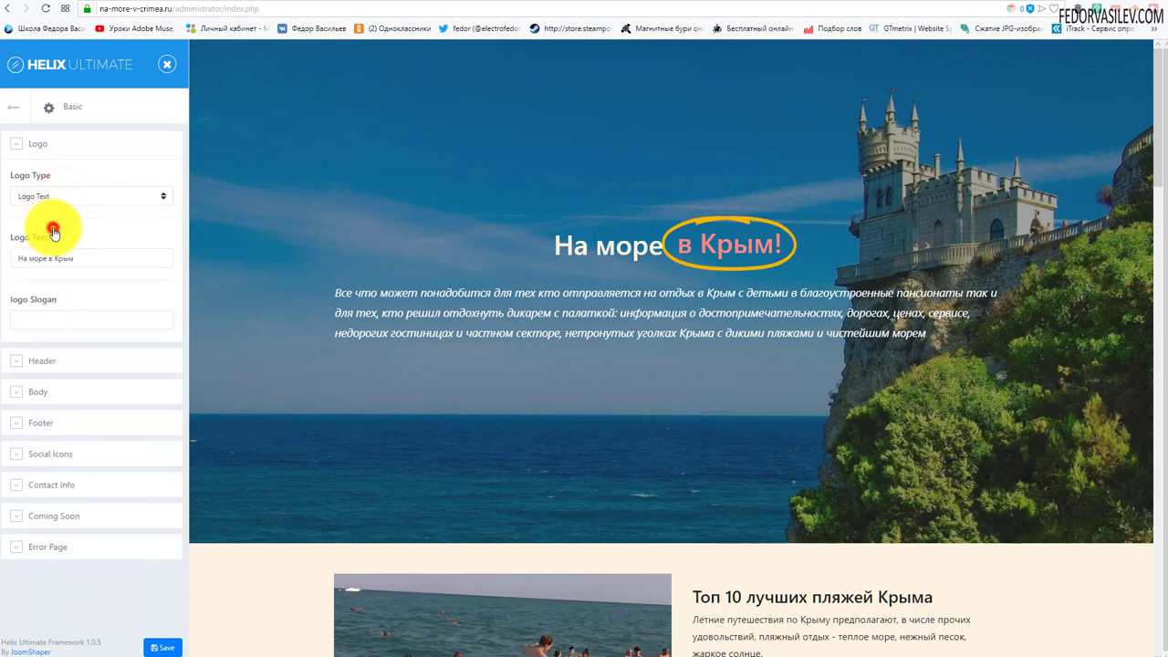
{"action": "left_click", "coordinate": [47, 196]}
{"action": "left_click", "coordinate": [46, 210]}
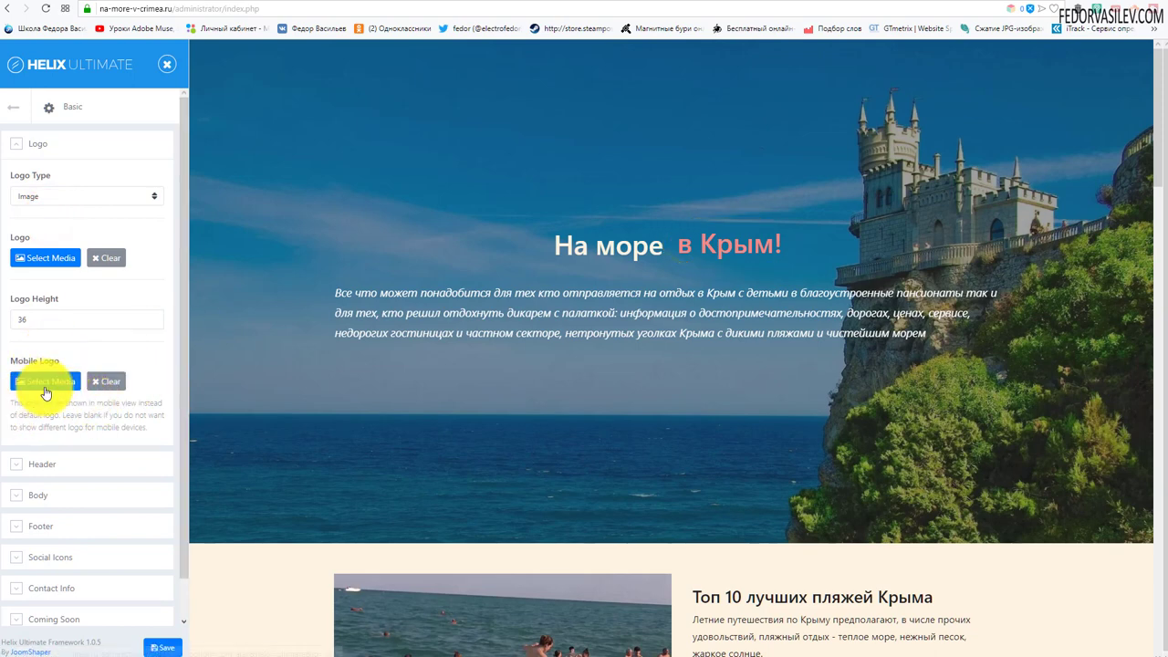
- Look at the image library for the Mobile Logo and at the available logo types
{"action": "left_click", "coordinate": [43, 380]}
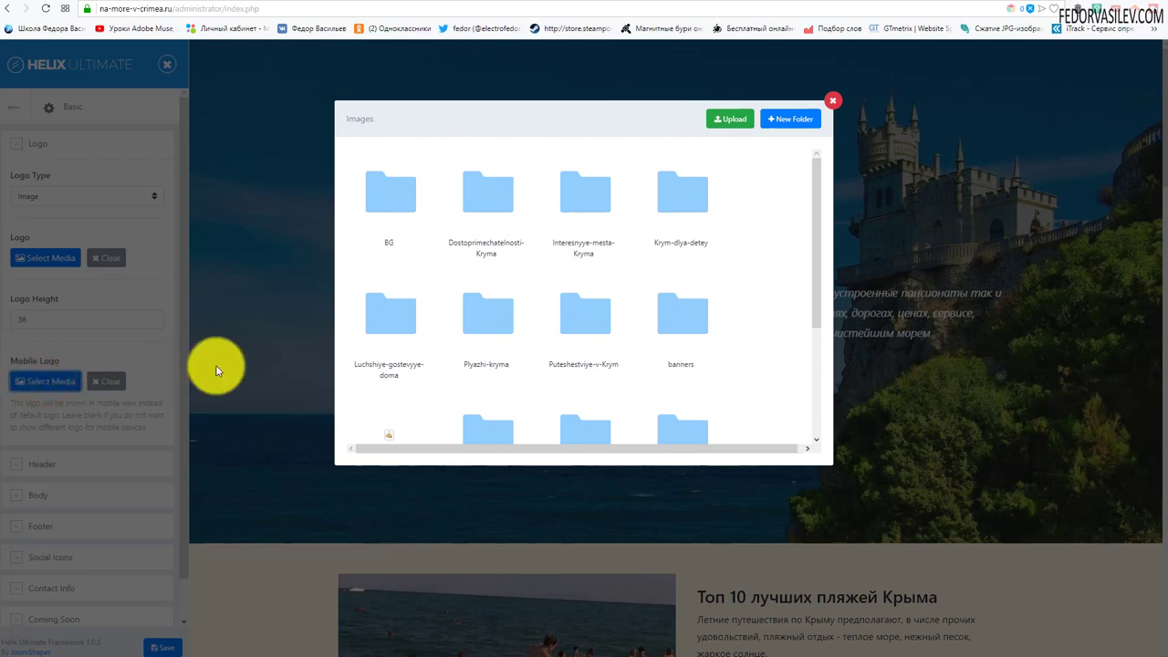
{"action": "left_click", "coordinate": [830, 101]}
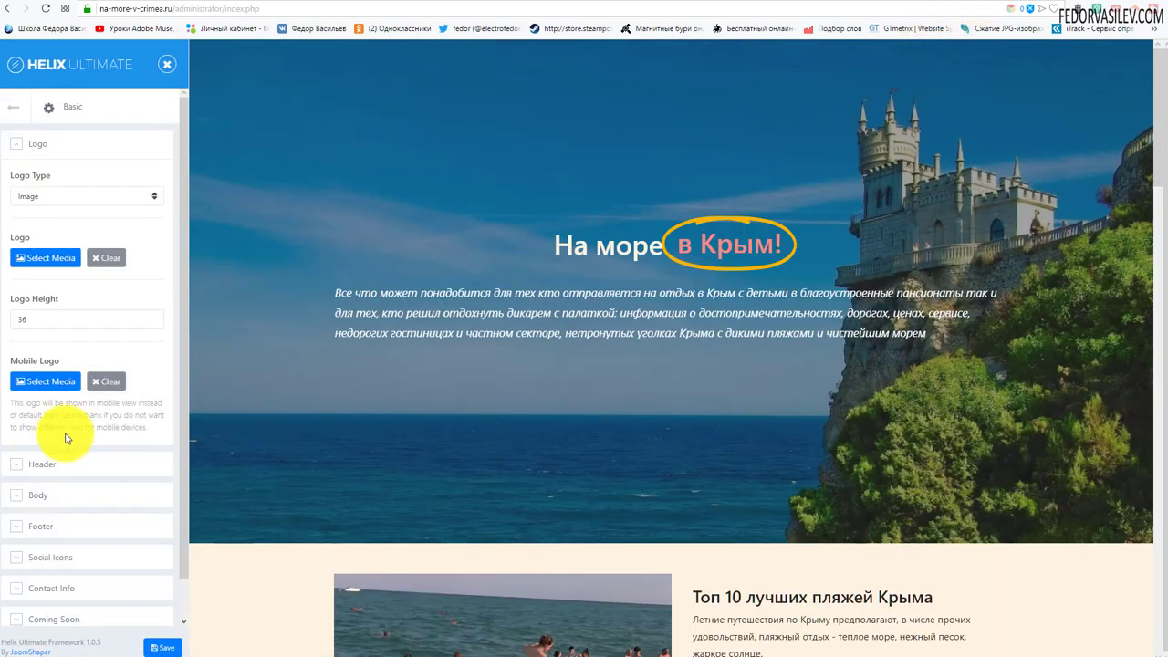
{"action": "left_click", "coordinate": [990, 3]}
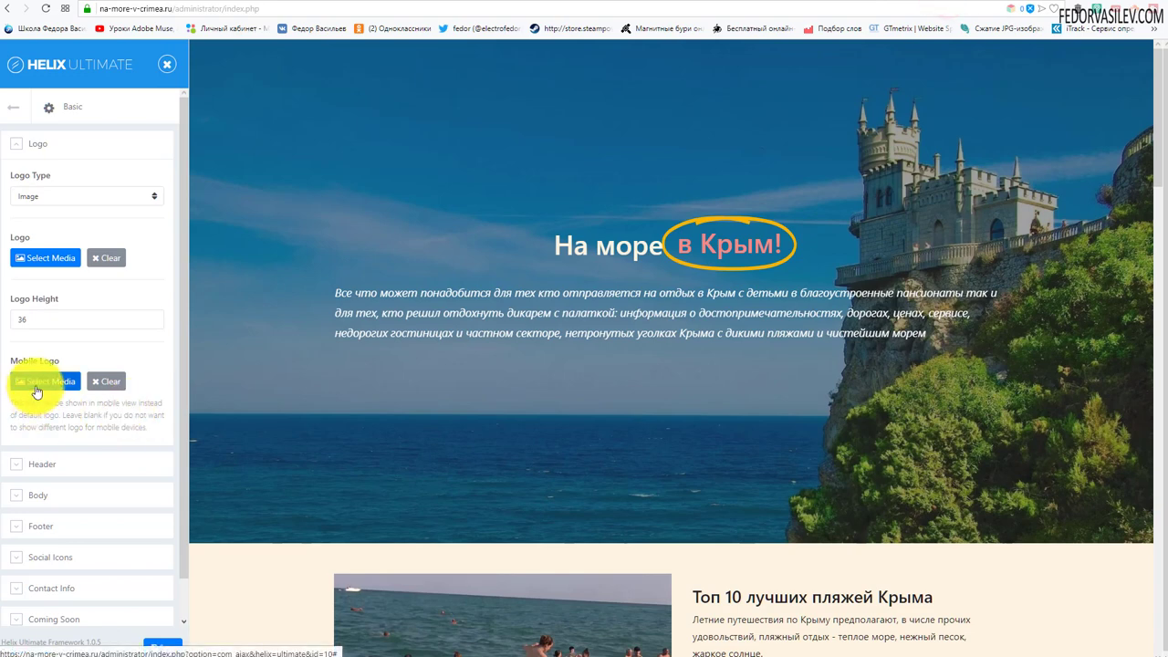
{"action": "left_click", "coordinate": [35, 199]}
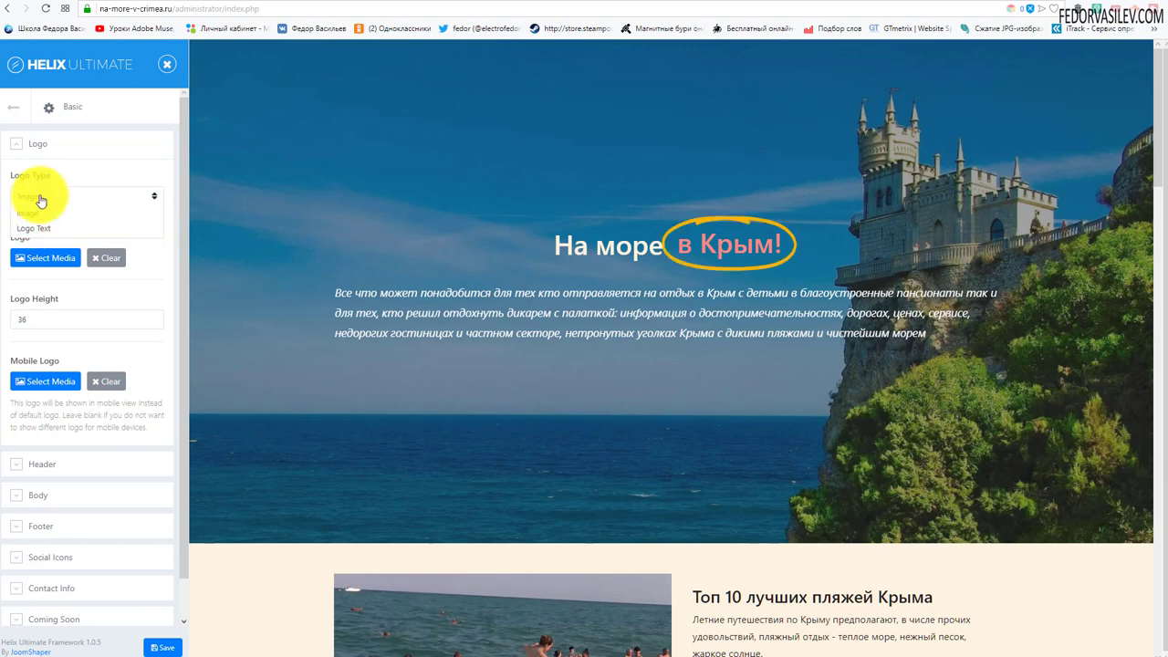
{"action": "left_click", "coordinate": [68, 160]}
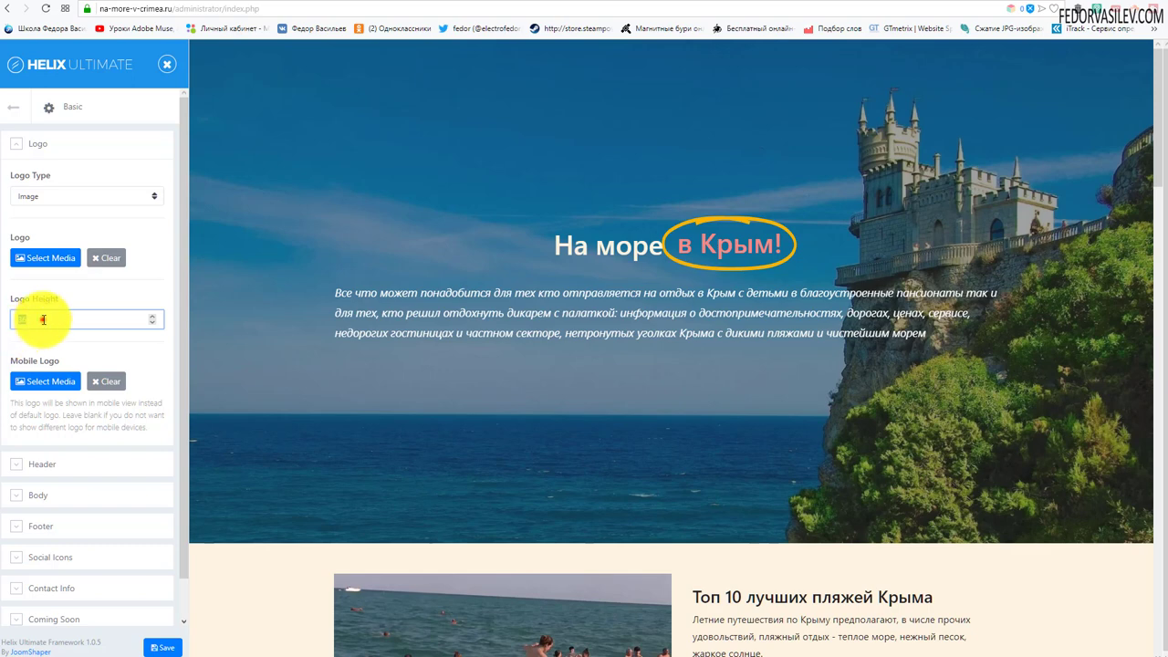
- Examine the Logo Height setting and compare it with the logo in the live site's header
{"action": "left_click", "coordinate": [50, 320]}
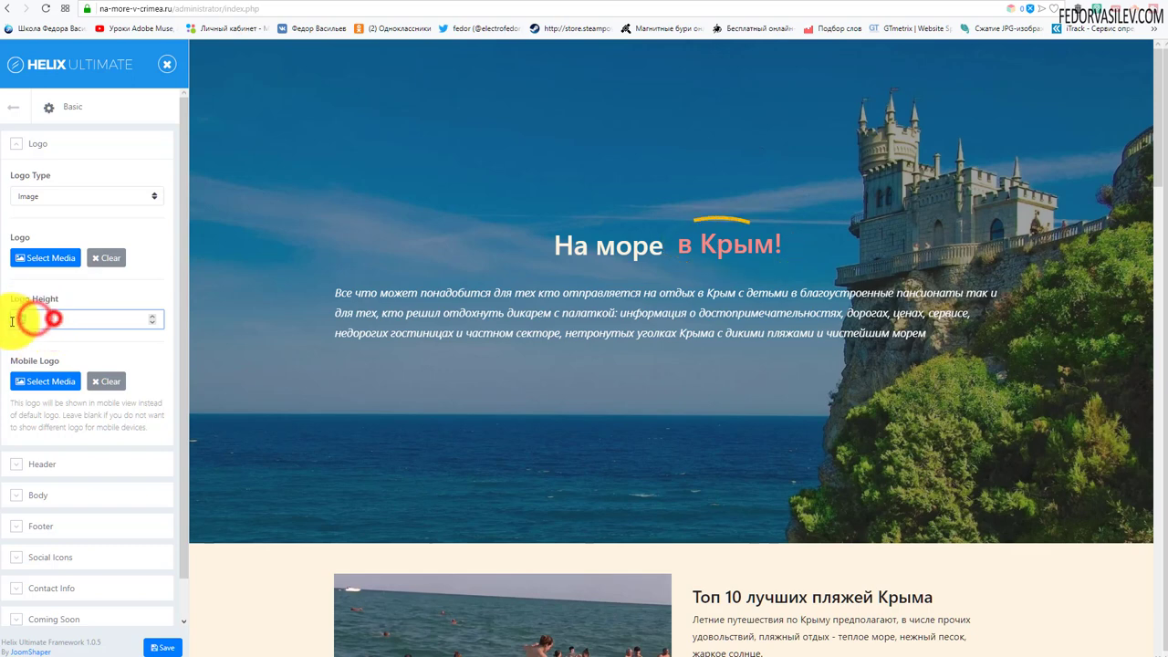
{"action": "left_click", "coordinate": [32, 320]}
{"action": "type", "text": "38"}
{"action": "double_click", "coordinate": [32, 320]}
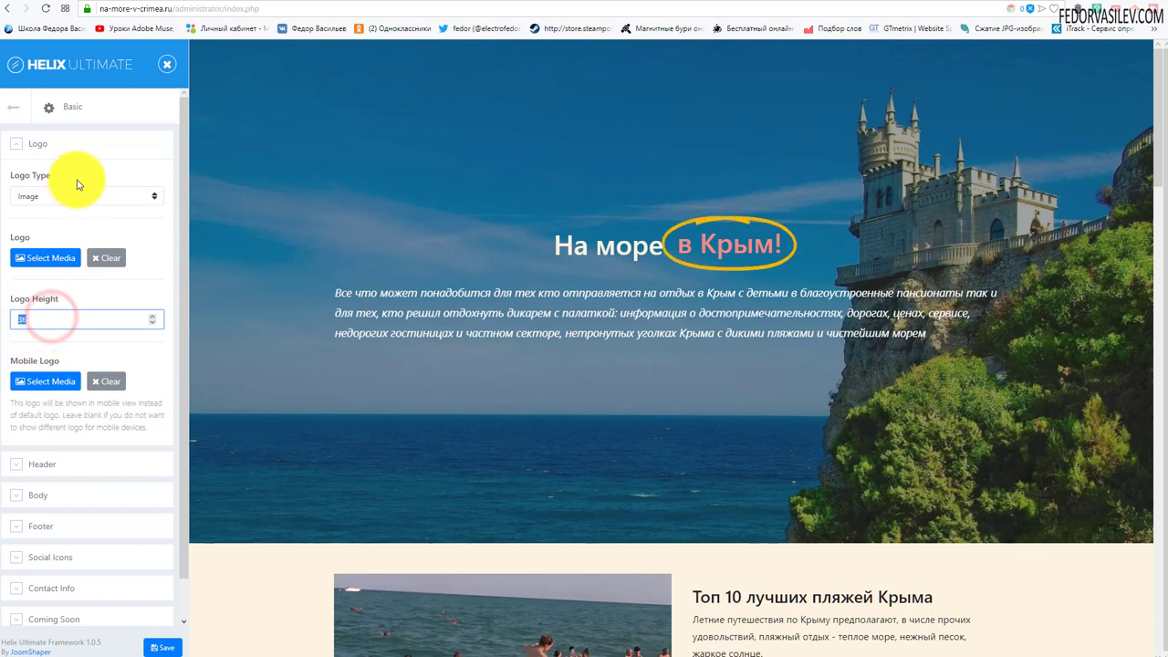
{"action": "left_click", "coordinate": [987, 7]}
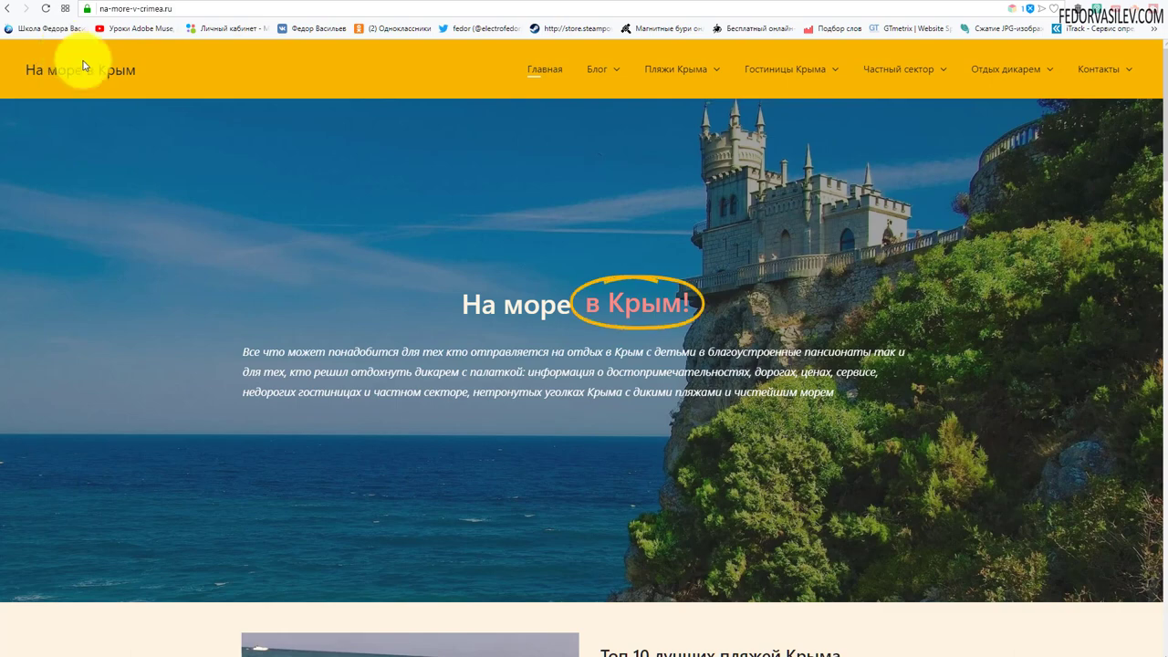
{"action": "left_click", "coordinate": [756, 9]}
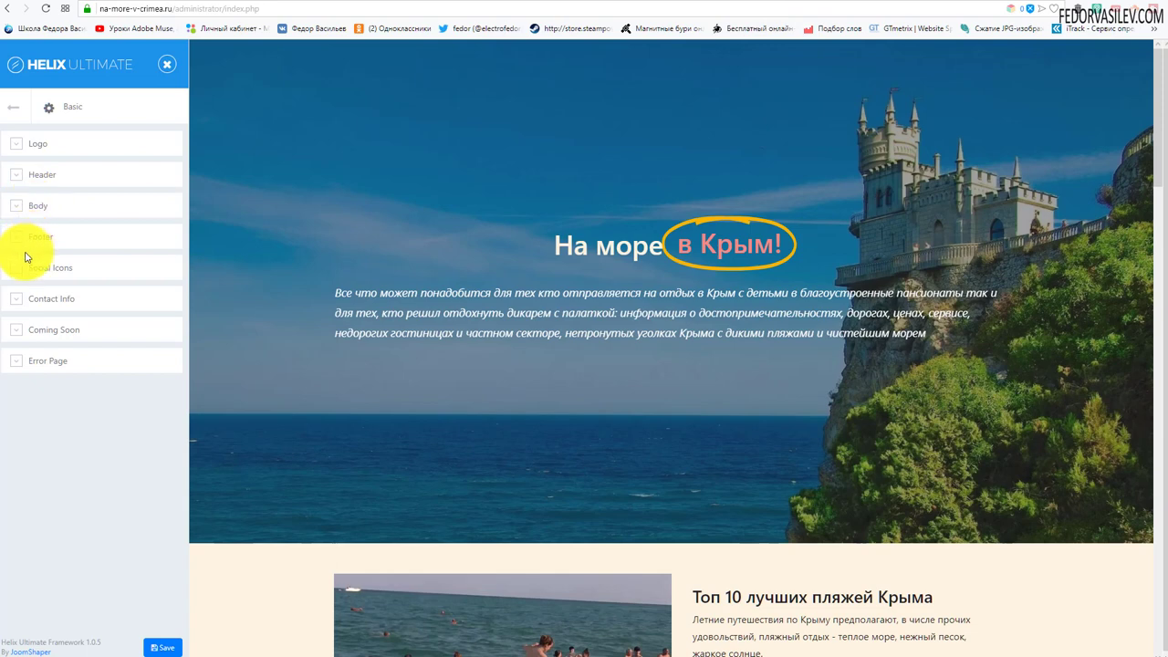
- Enable the font settings for Navigation in the Typography options
{"action": "left_click", "coordinate": [13, 106]}
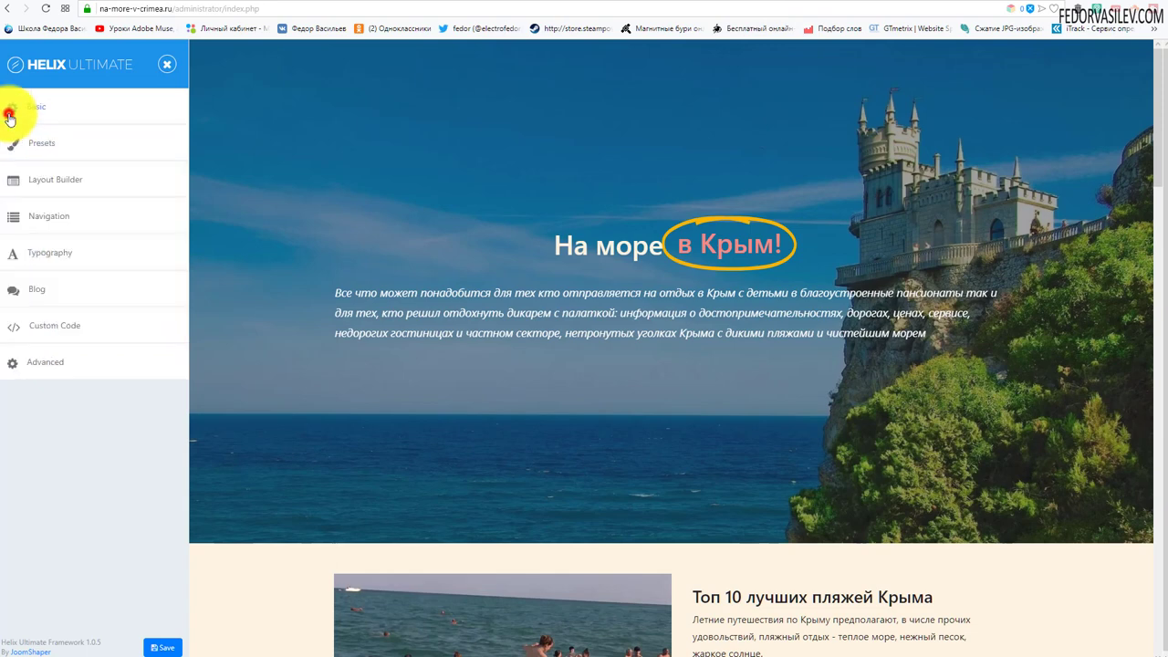
{"action": "left_click", "coordinate": [51, 255]}
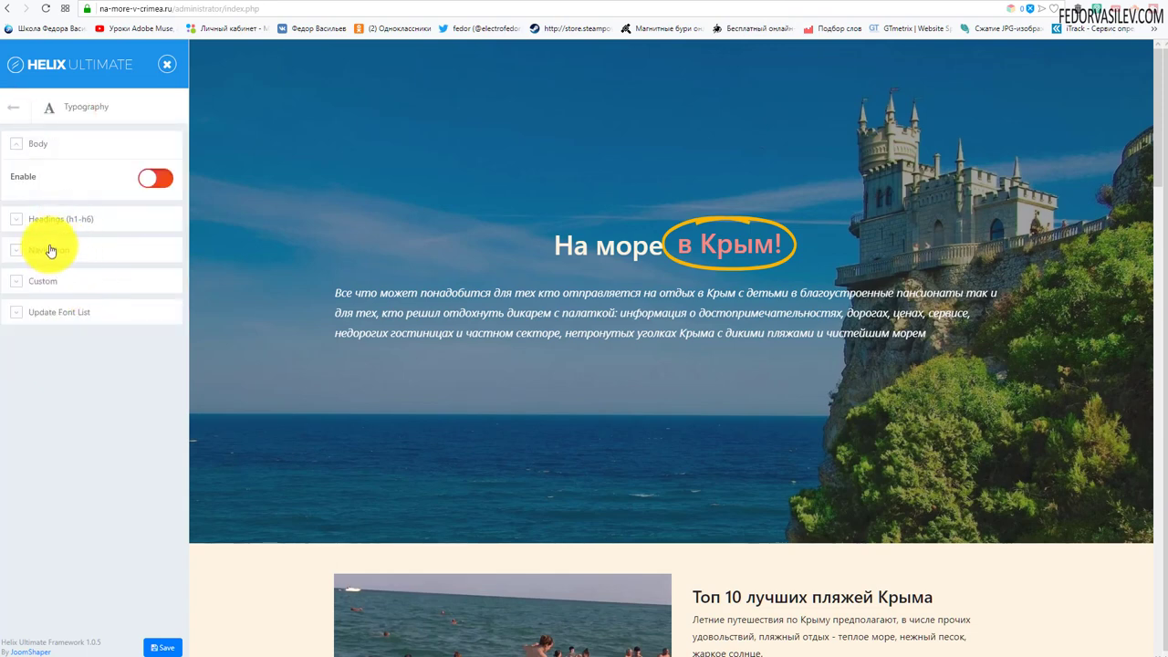
{"action": "left_click", "coordinate": [50, 250]}
{"action": "left_click", "coordinate": [153, 242]}
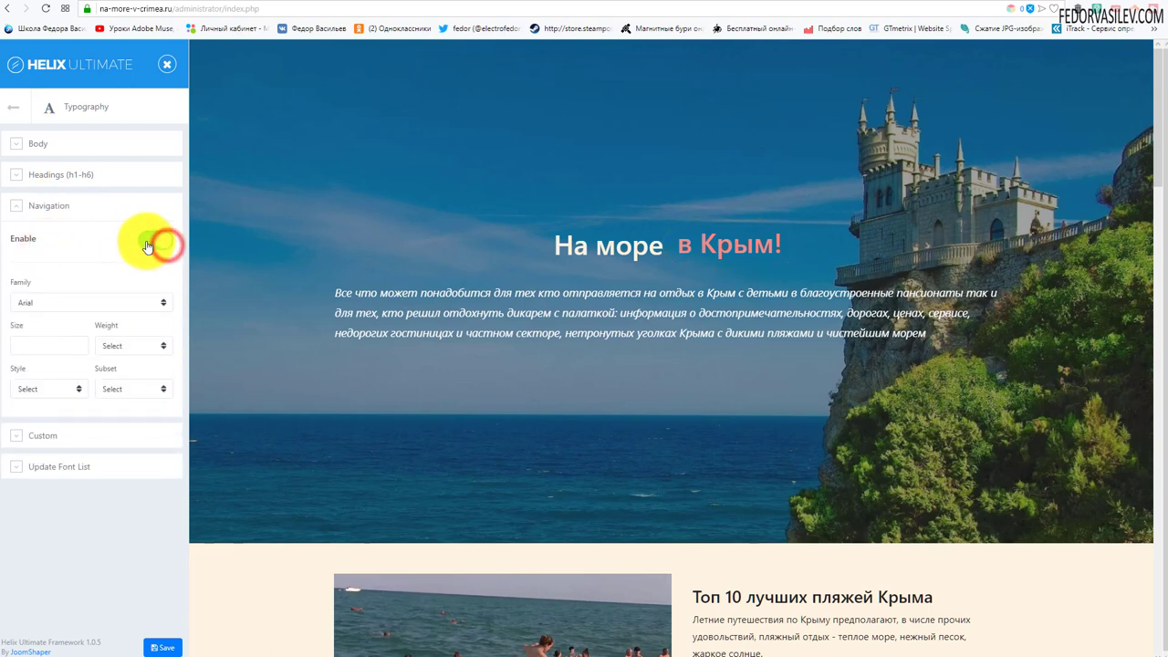
- Examine the Headings (h1-h6) typography settings and the text logo on the live site's home page
{"action": "left_click", "coordinate": [36, 174]}
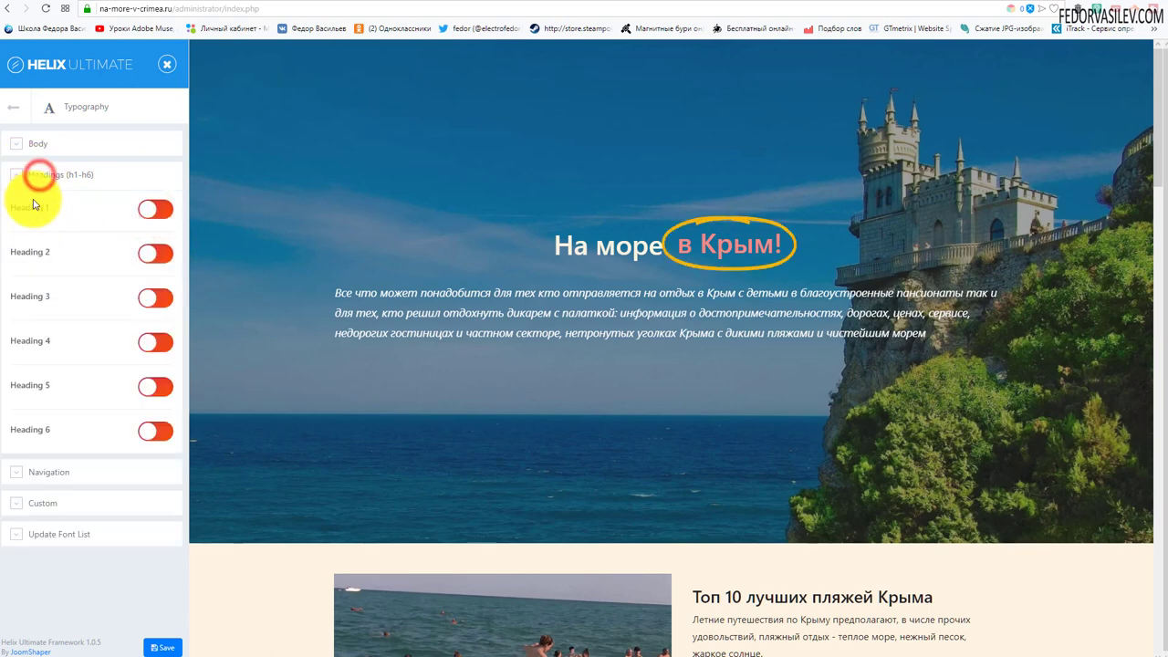
{"action": "left_click", "coordinate": [32, 174]}
{"action": "left_click", "coordinate": [53, 230]}
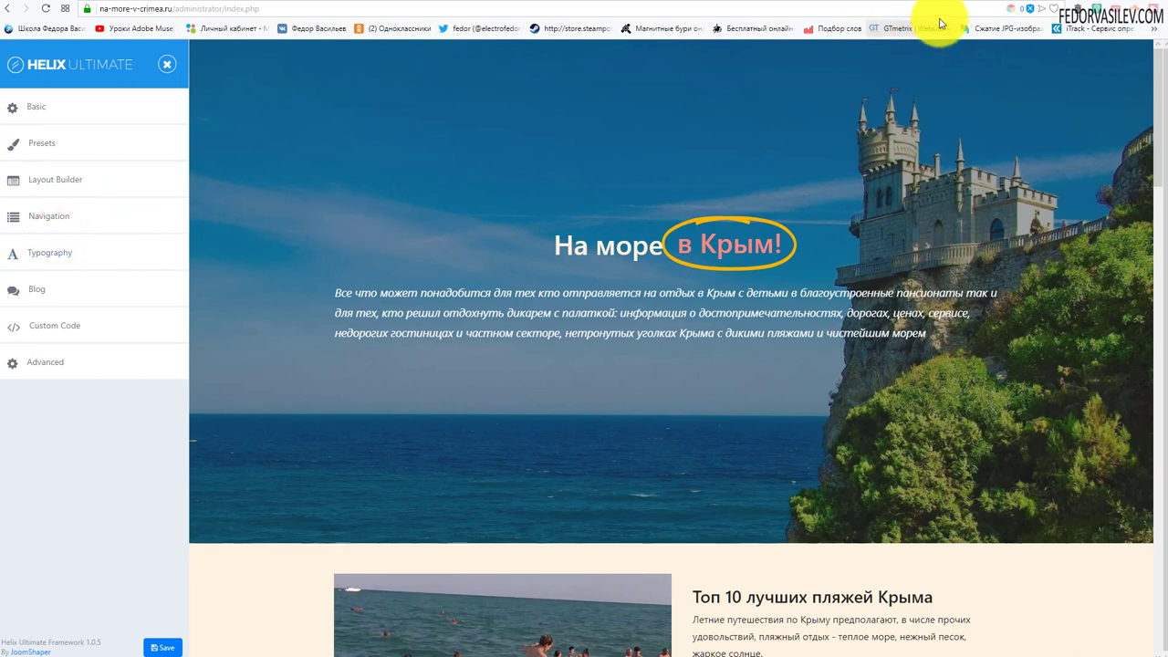
{"action": "left_click", "coordinate": [990, 4]}
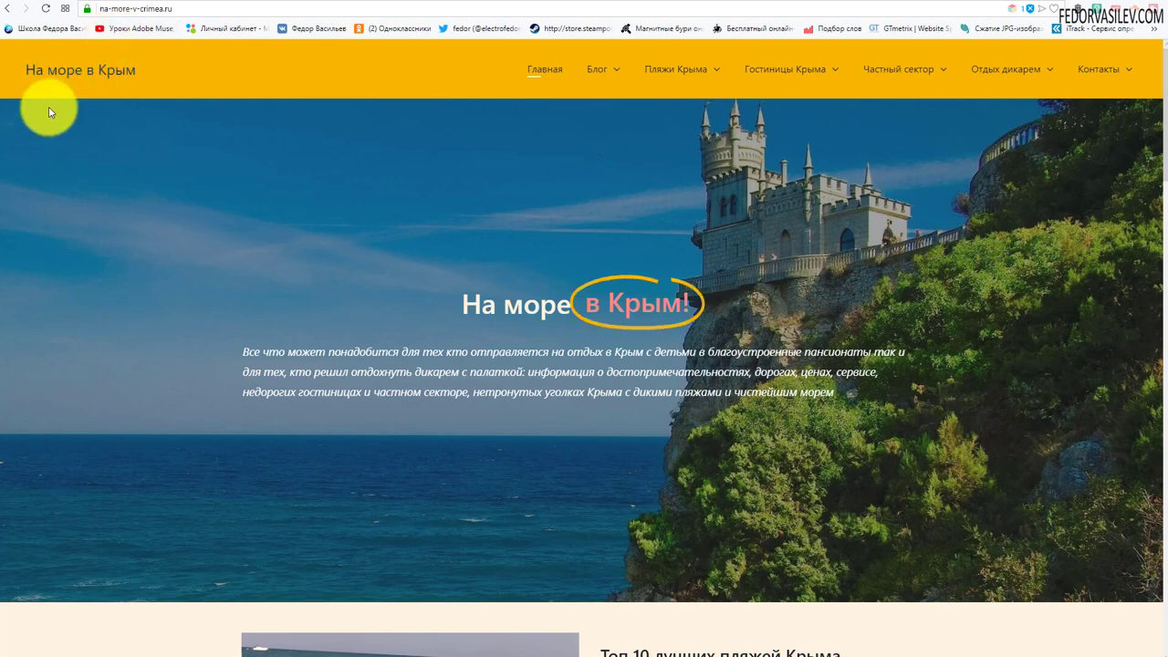
{"action": "left_click", "coordinate": [948, 9]}
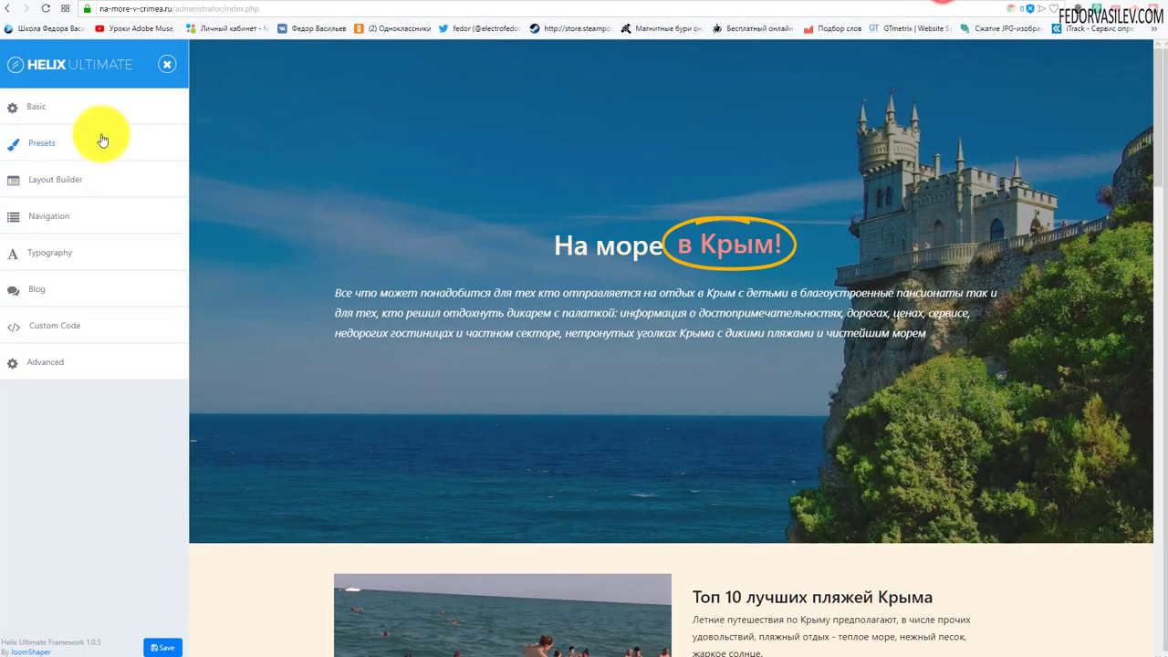
- Reopen the Logo settings in the Basic options and switch the logo type to Logo Text and back to Image
{"action": "left_click", "coordinate": [39, 112]}
{"action": "left_click", "coordinate": [45, 111]}
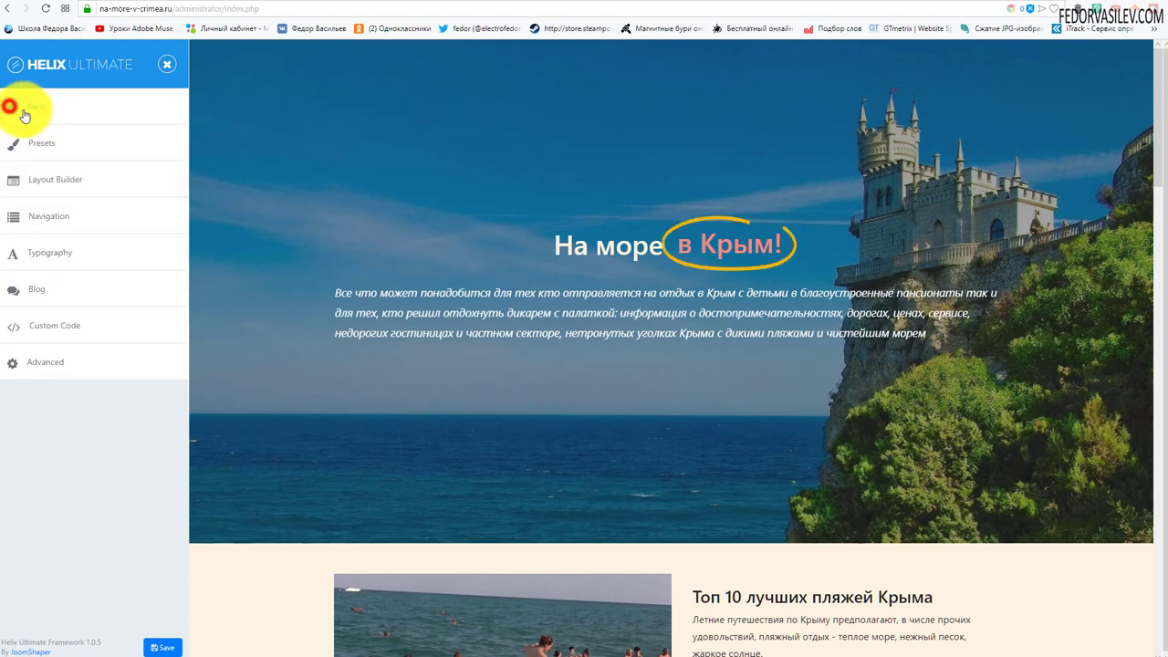
{"action": "left_click", "coordinate": [36, 111]}
{"action": "left_click", "coordinate": [50, 146]}
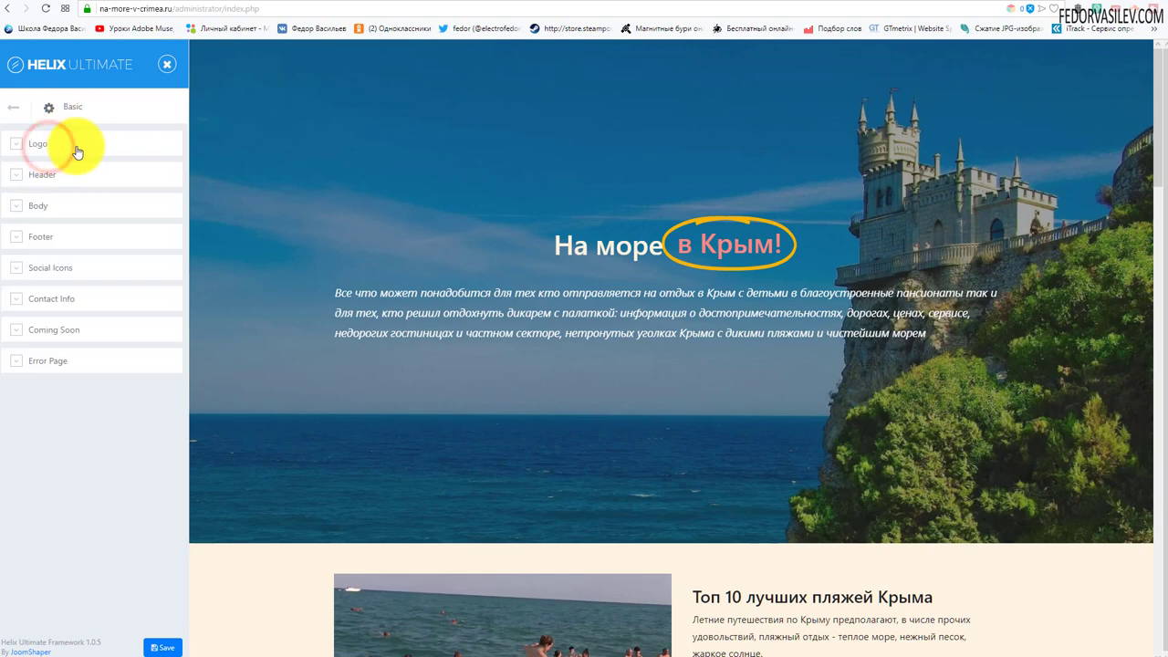
{"action": "left_click", "coordinate": [47, 146]}
{"action": "left_click", "coordinate": [104, 198]}
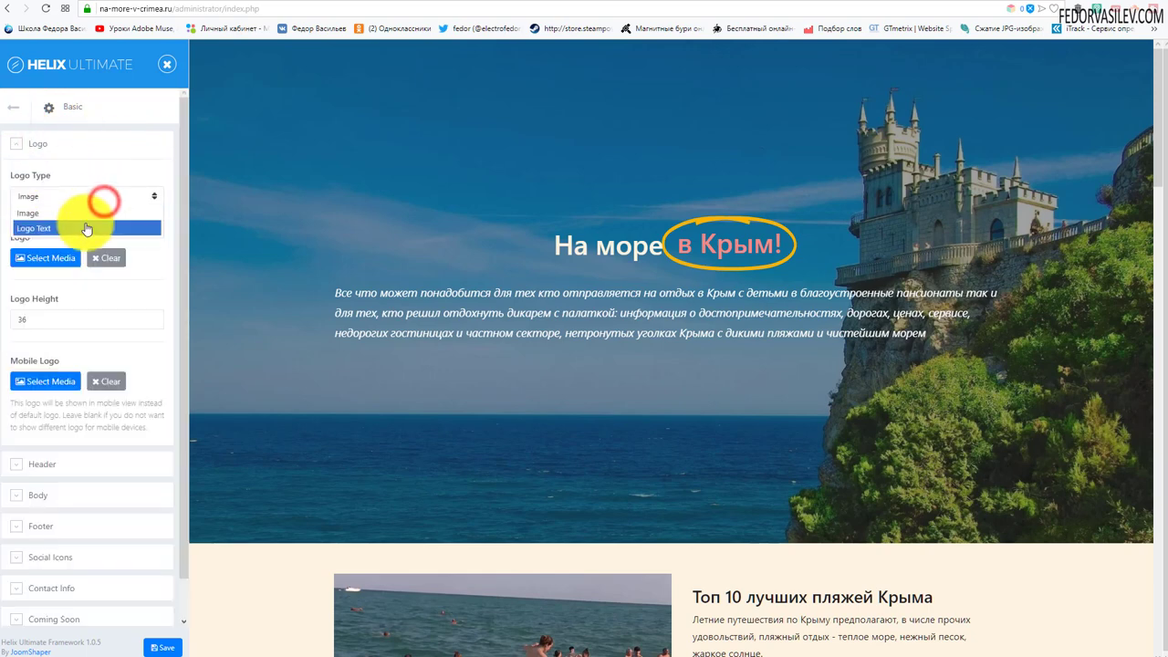
{"action": "left_click", "coordinate": [82, 226]}
{"action": "left_click", "coordinate": [42, 194]}
{"action": "left_click", "coordinate": [44, 213]}
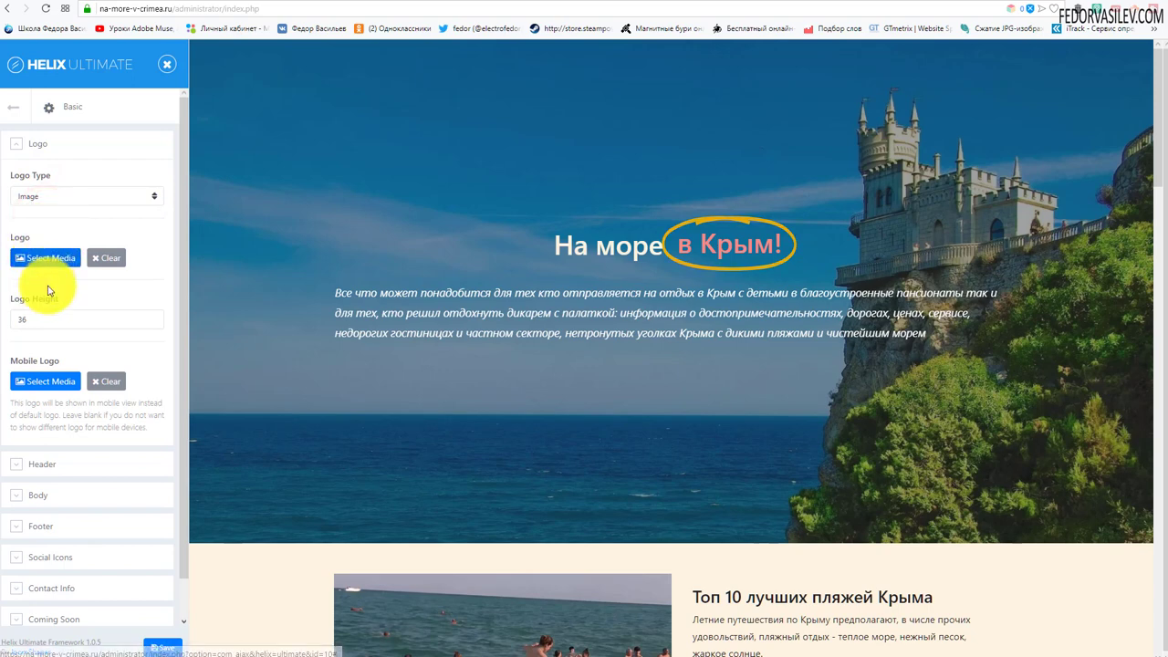
{"action": "left_click", "coordinate": [14, 106]}
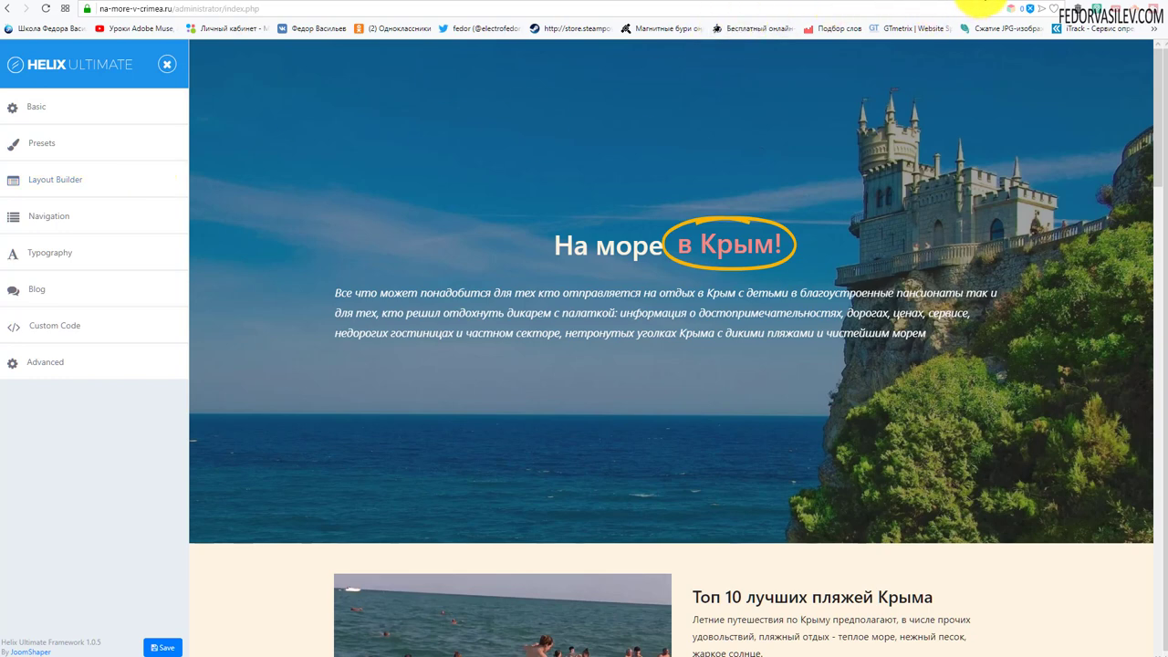
- Open the Блог page on the live site and look through it down to the footer
{"action": "left_click", "coordinate": [957, 3]}
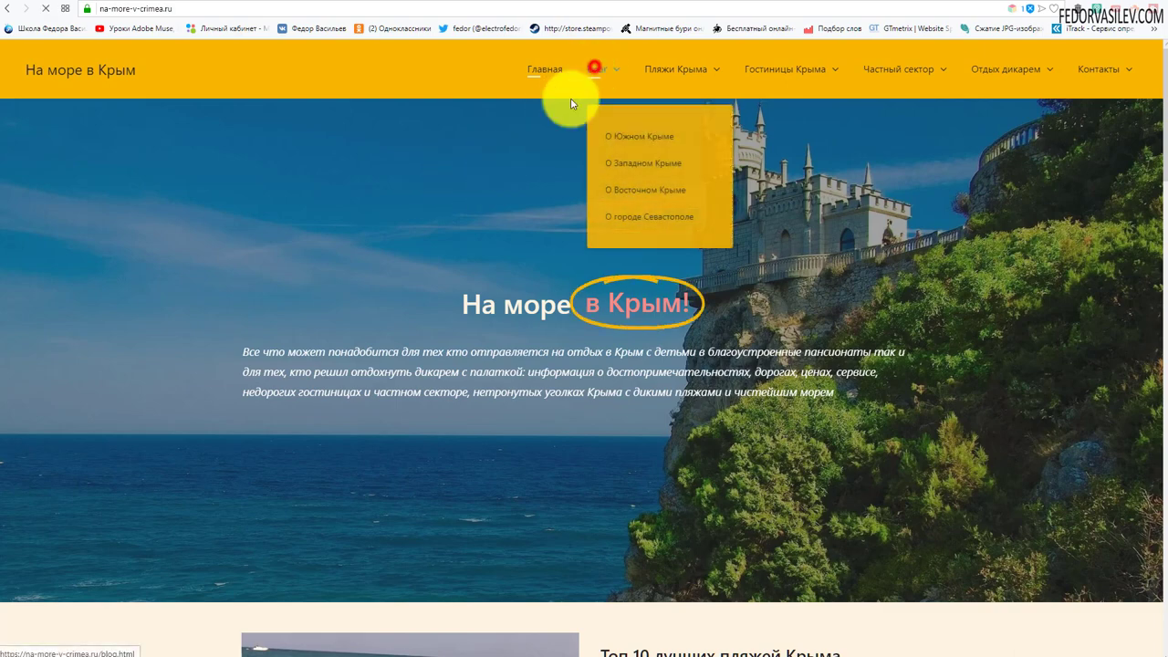
{"action": "left_click", "coordinate": [595, 70]}
{"action": "scroll", "coordinate": [185, 217], "scroll_direction": "down", "scroll_amount": 12}
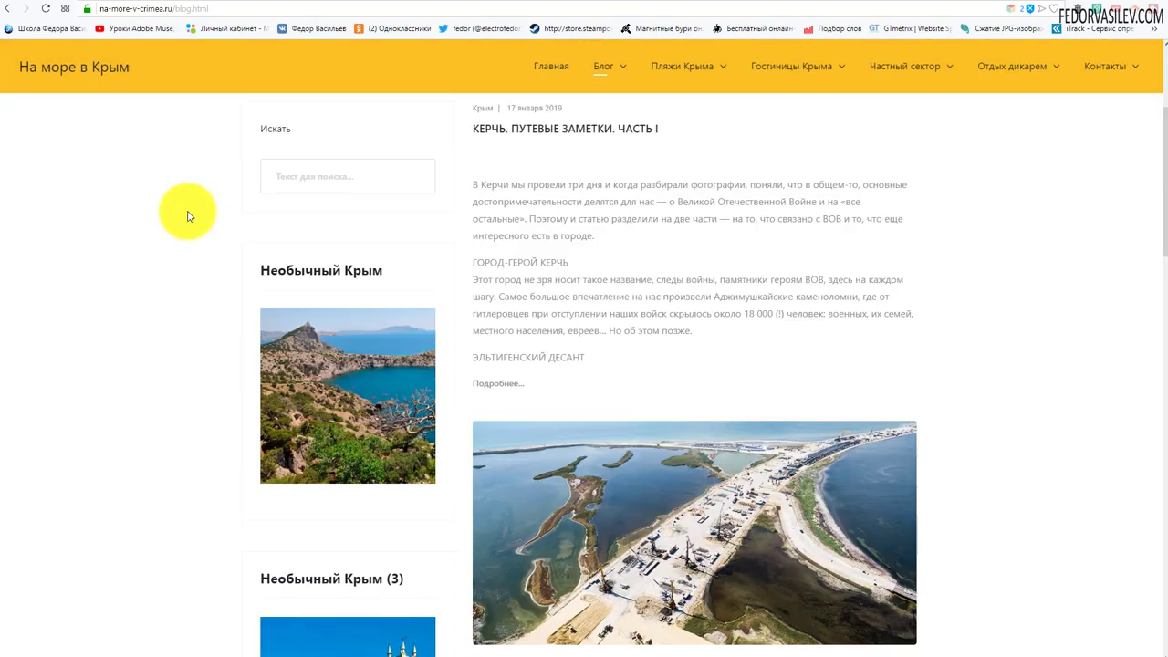
{"action": "scroll", "coordinate": [186, 218], "scroll_direction": "down", "scroll_amount": 3}
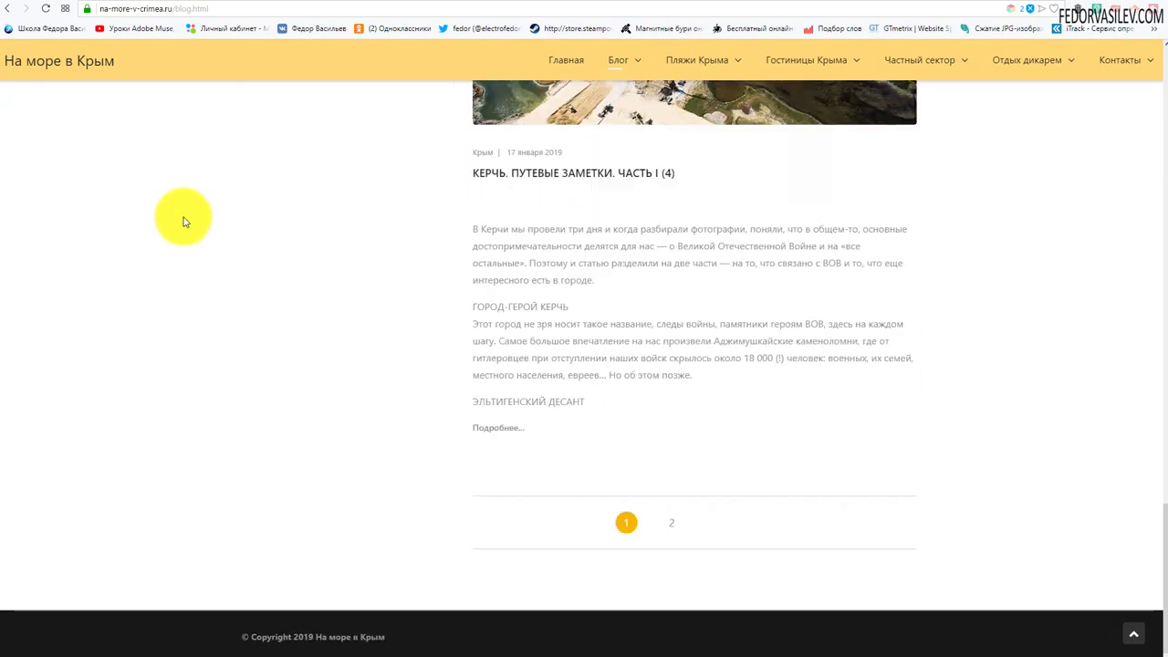
- Compare the Блог page with the Пляжи Крыма page on the live site and return to the home page
{"action": "scroll", "coordinate": [186, 219], "scroll_direction": "up", "scroll_amount": 3}
{"action": "scroll", "coordinate": [185, 219], "scroll_direction": "up", "scroll_amount": 12}
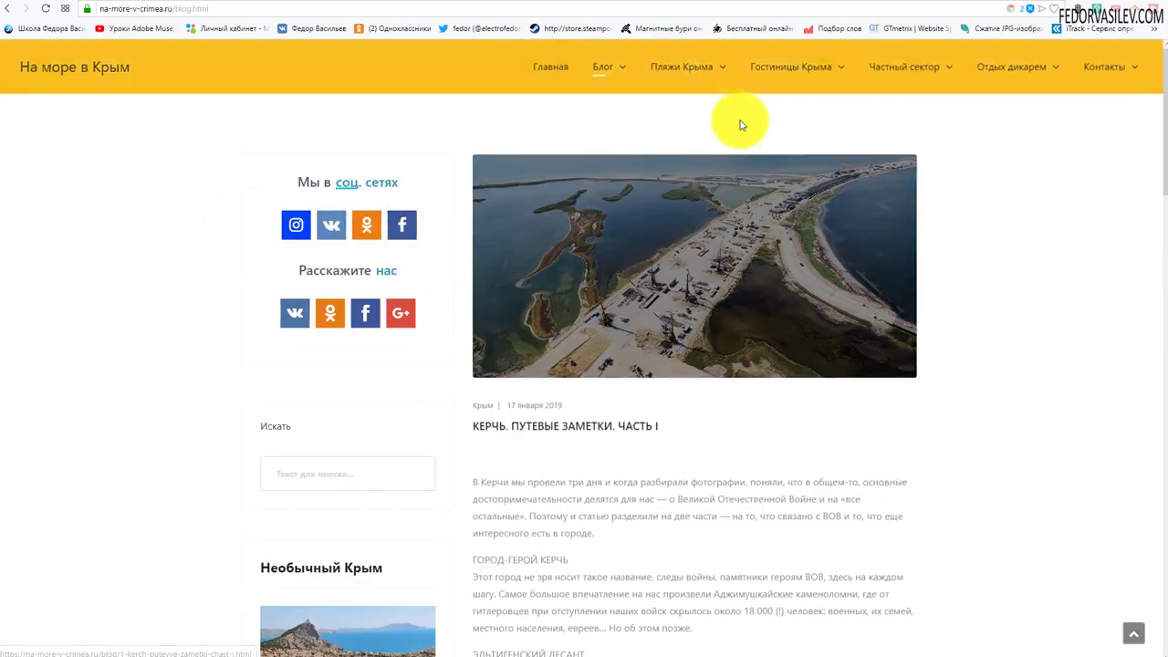
{"action": "left_click", "coordinate": [678, 73]}
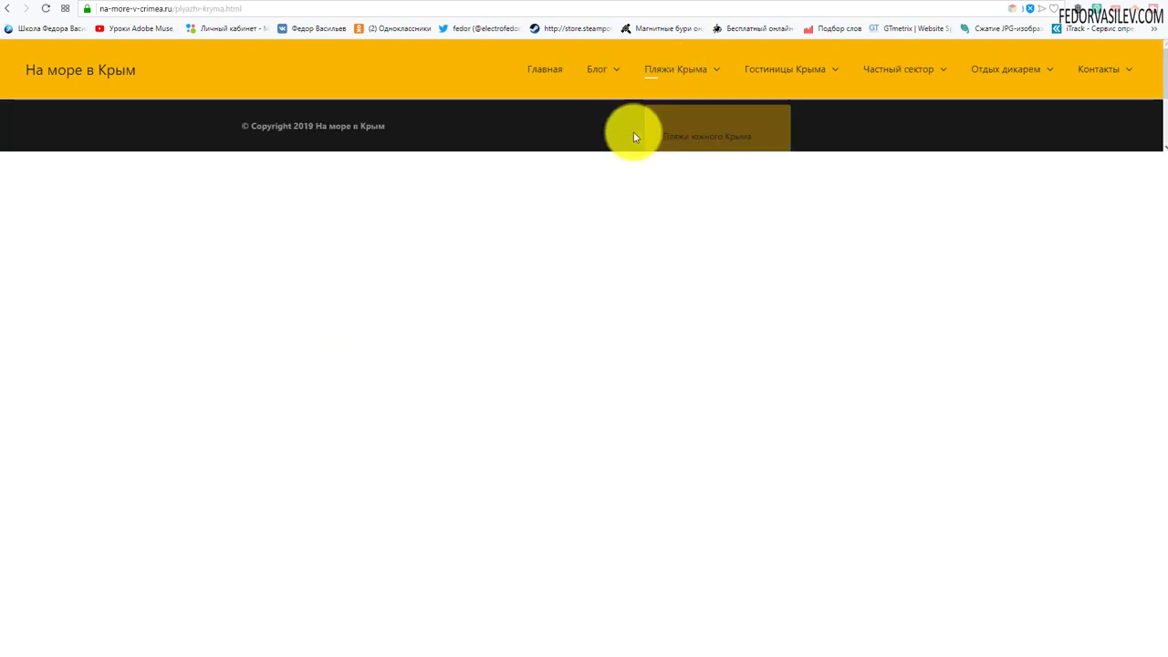
{"action": "mouse_move", "coordinate": [684, 78]}
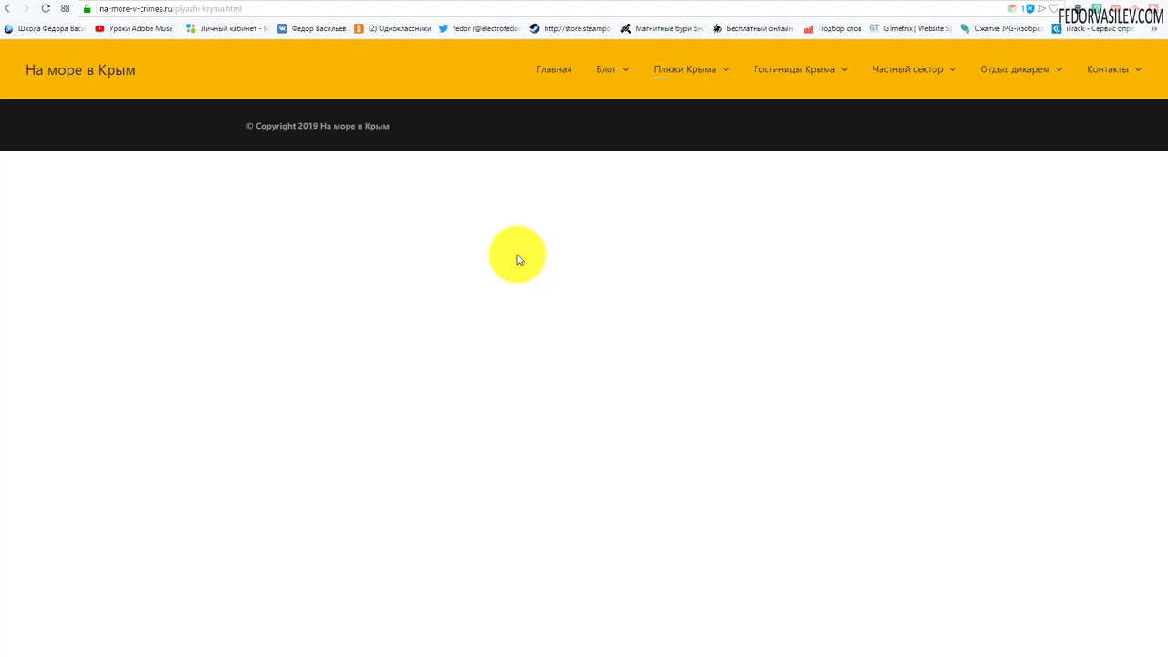
{"action": "left_click", "coordinate": [600, 70]}
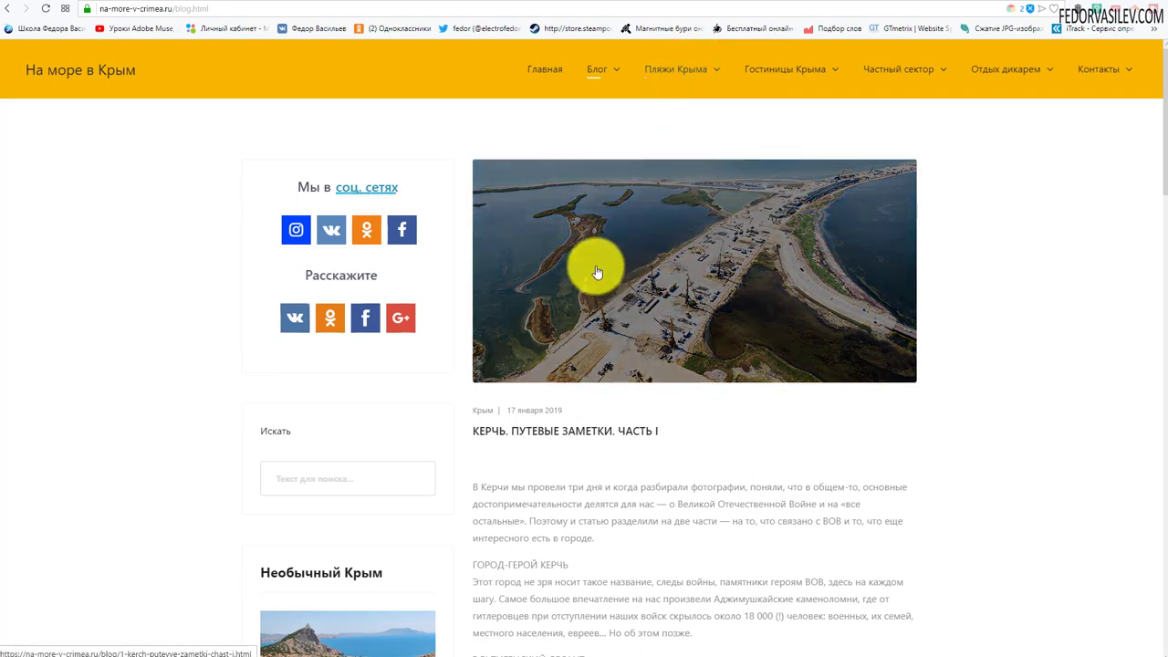
{"action": "scroll", "coordinate": [594, 265], "scroll_direction": "down", "scroll_amount": 15}
{"action": "scroll", "coordinate": [593, 271], "scroll_direction": "down", "scroll_amount": 3}
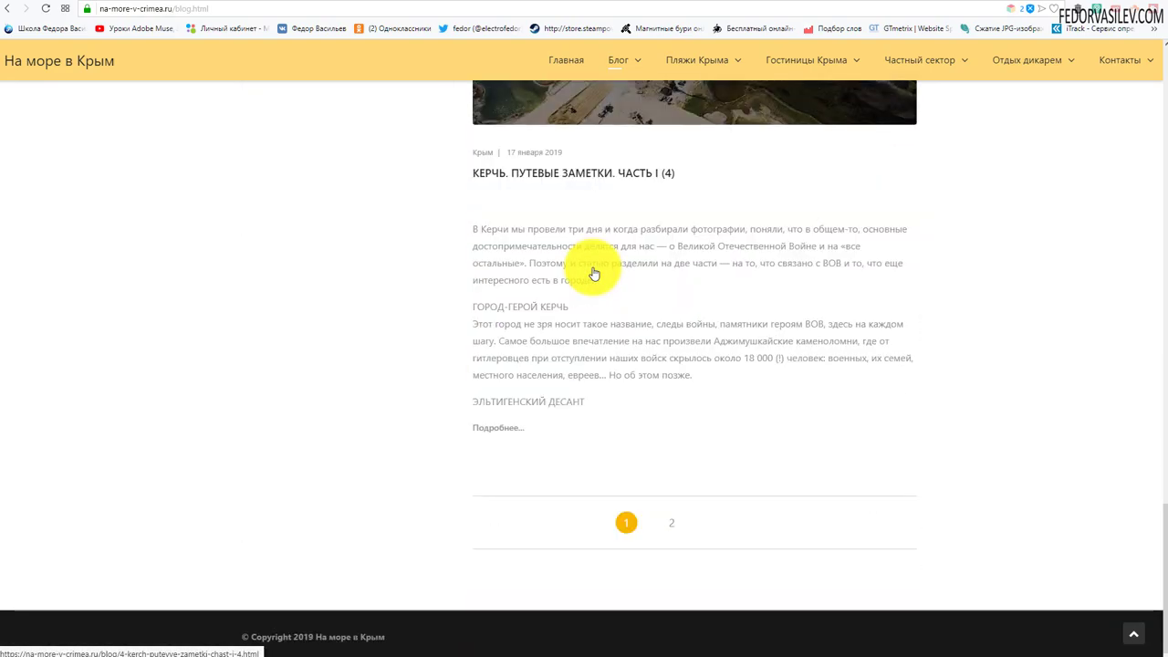
{"action": "scroll", "coordinate": [594, 272], "scroll_direction": "up", "scroll_amount": 12}
{"action": "scroll", "coordinate": [594, 272], "scroll_direction": "up", "scroll_amount": 10}
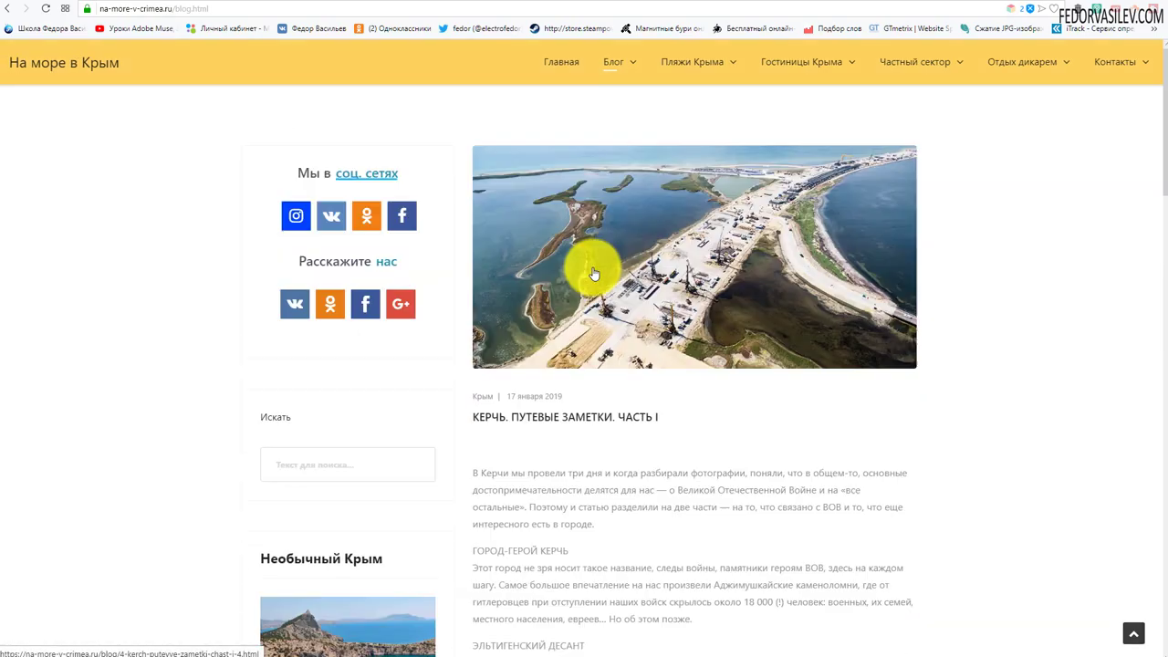
{"action": "left_click", "coordinate": [696, 73]}
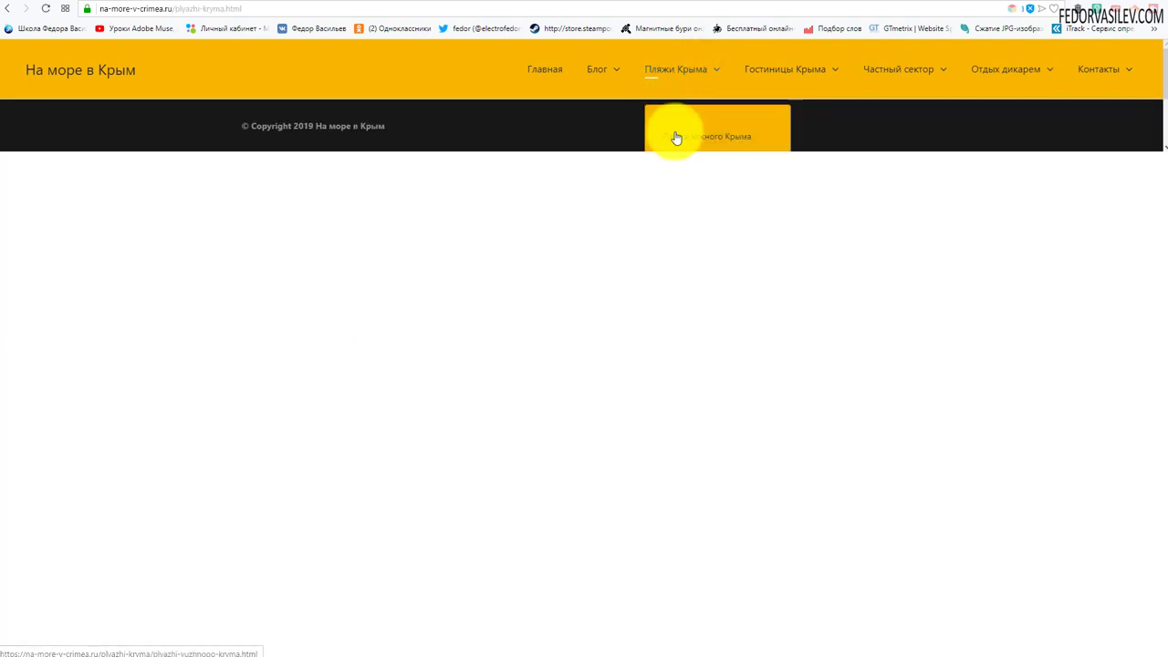
{"action": "left_click", "coordinate": [559, 72]}
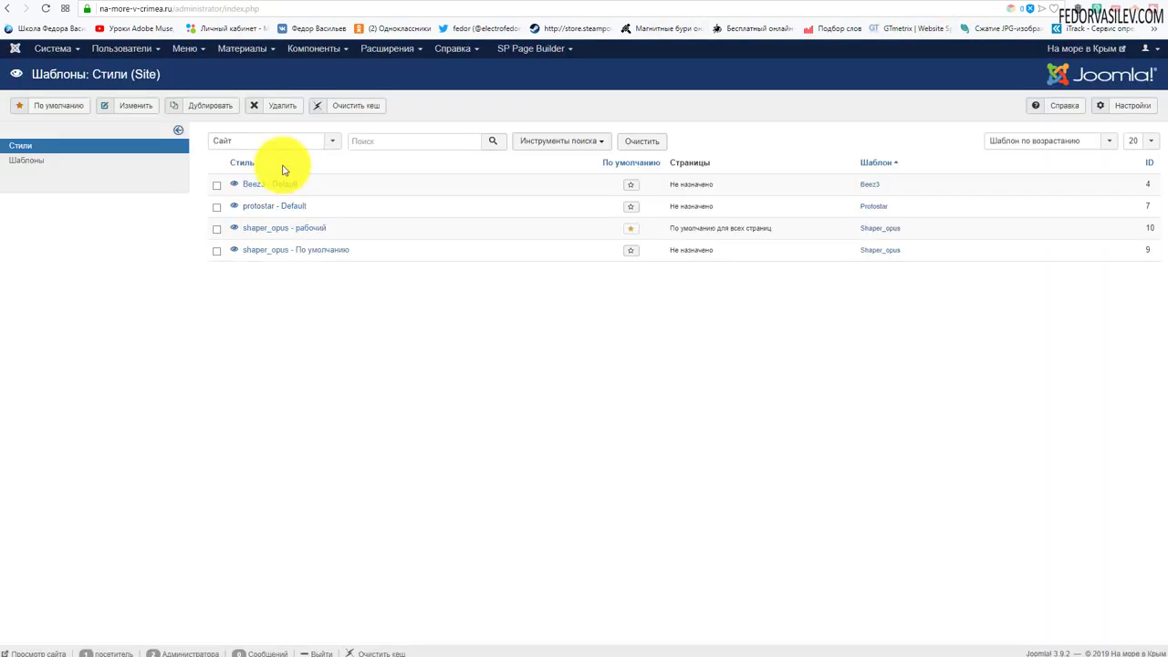
- Open the Main Menu item list in the Joomla administration, checking the live site's home page alongside
{"action": "left_click", "coordinate": [186, 48]}
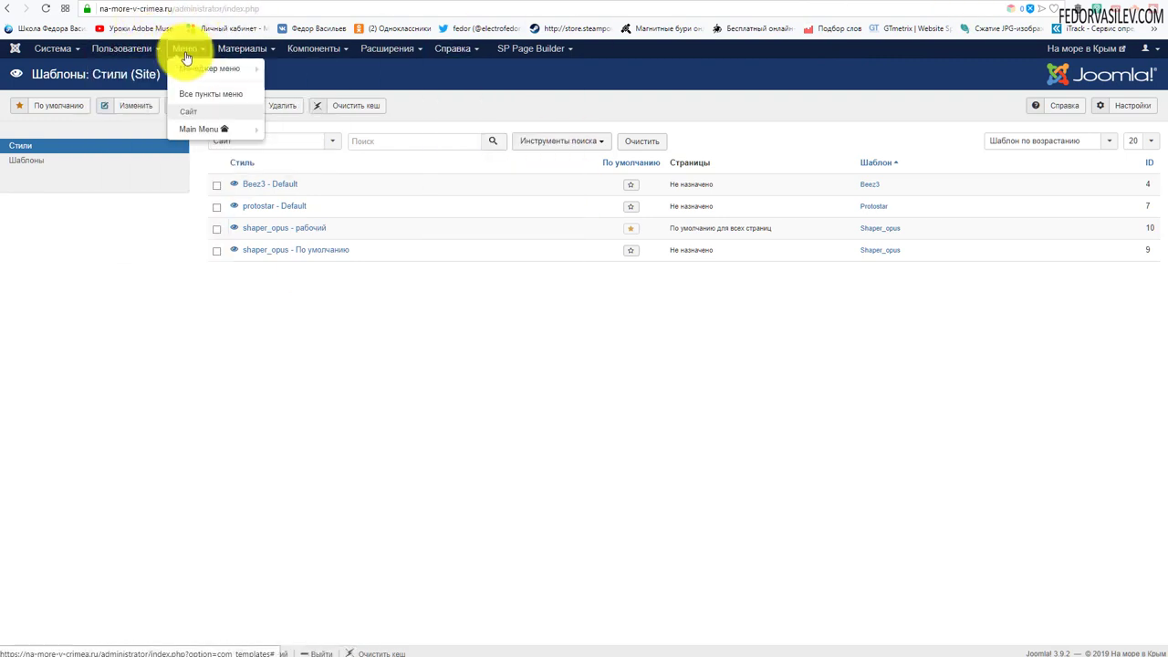
{"action": "left_click", "coordinate": [199, 134]}
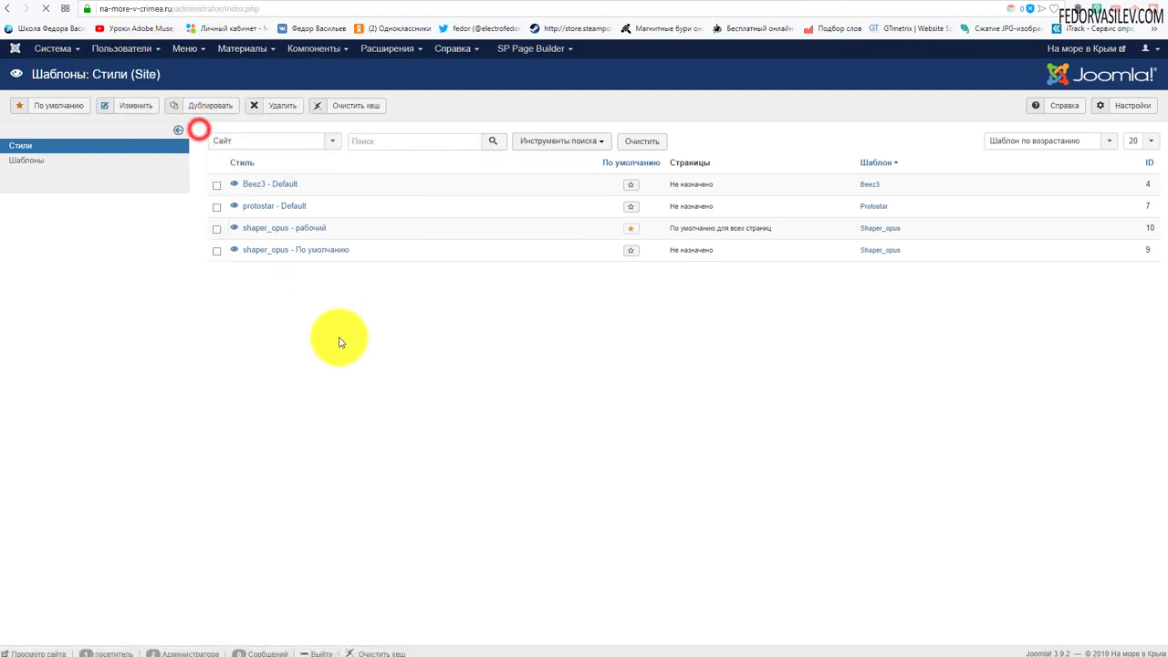
{"action": "left_click", "coordinate": [979, 1]}
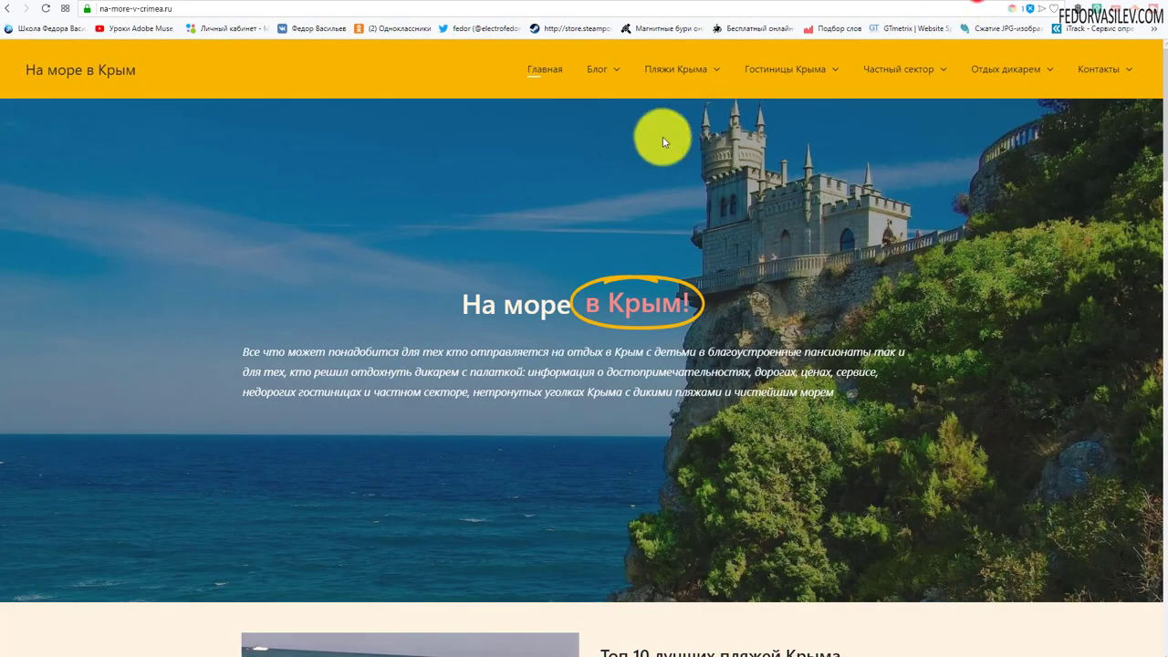
{"action": "left_click", "coordinate": [946, 2]}
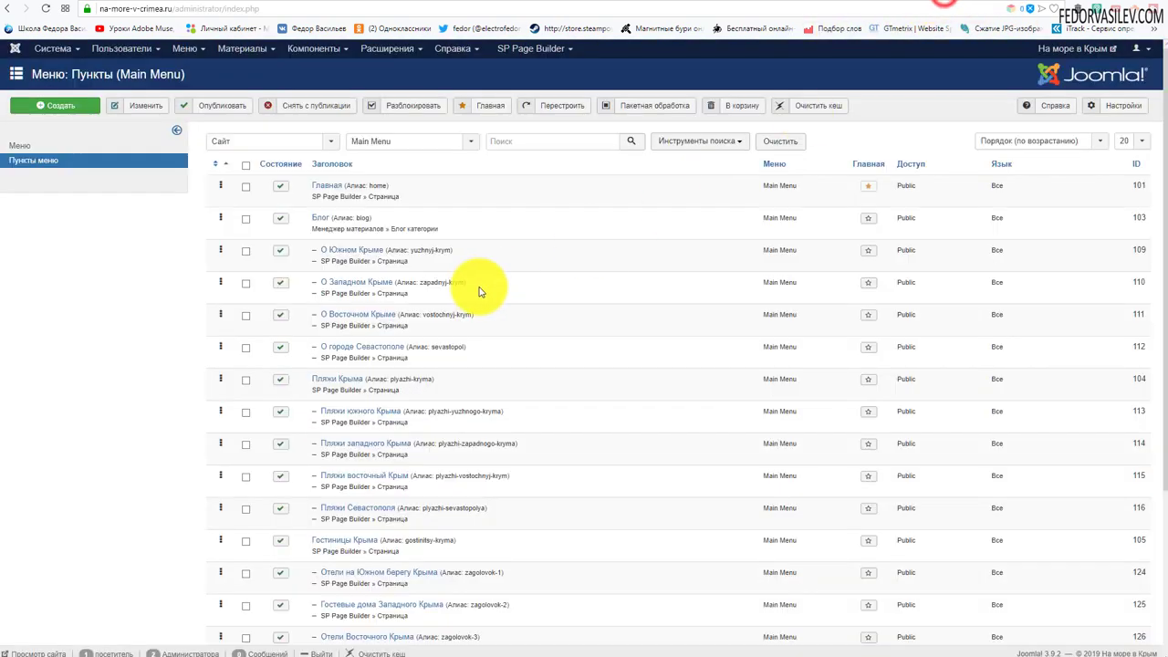
- Examine the Пляжи Крыма menu item, its item type and its nested submenu items in the Main Menu list
{"action": "scroll", "coordinate": [441, 234], "scroll_direction": "down", "scroll_amount": 2}
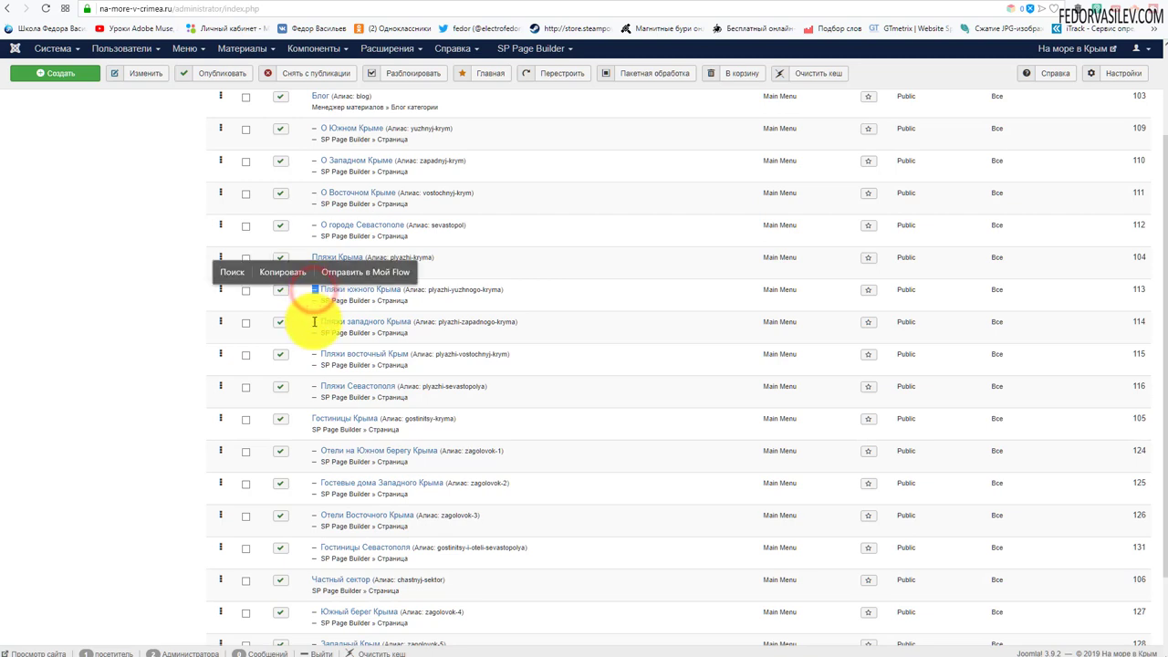
{"action": "left_click", "coordinate": [313, 325]}
{"action": "double_click", "coordinate": [316, 325]}
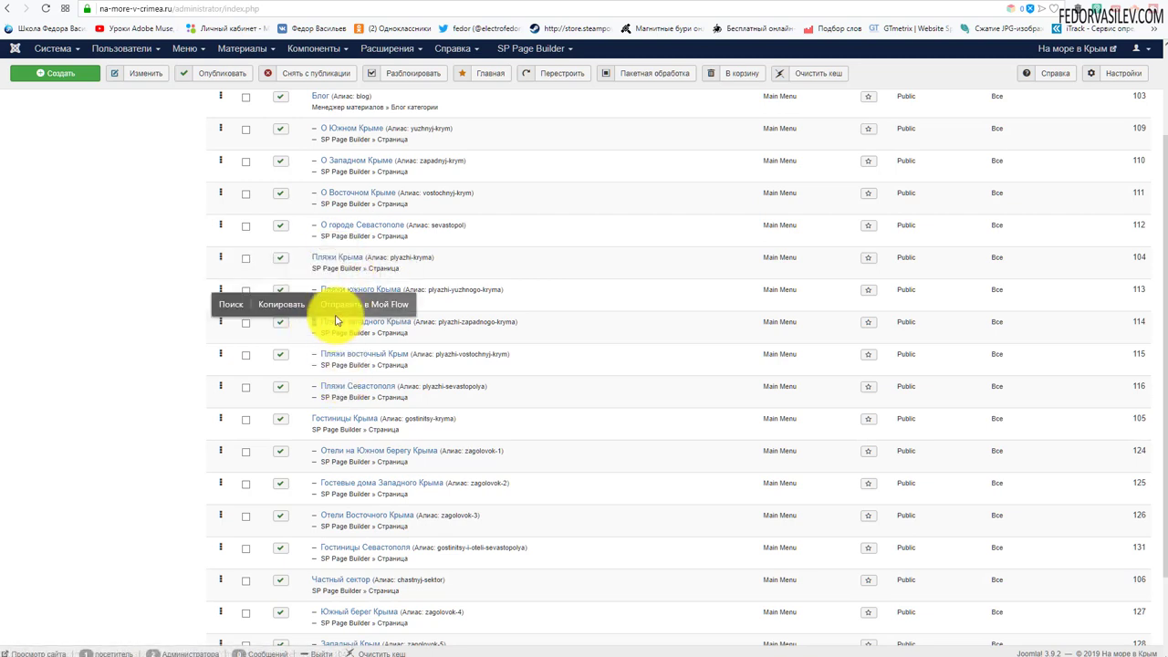
{"action": "left_click", "coordinate": [541, 261]}
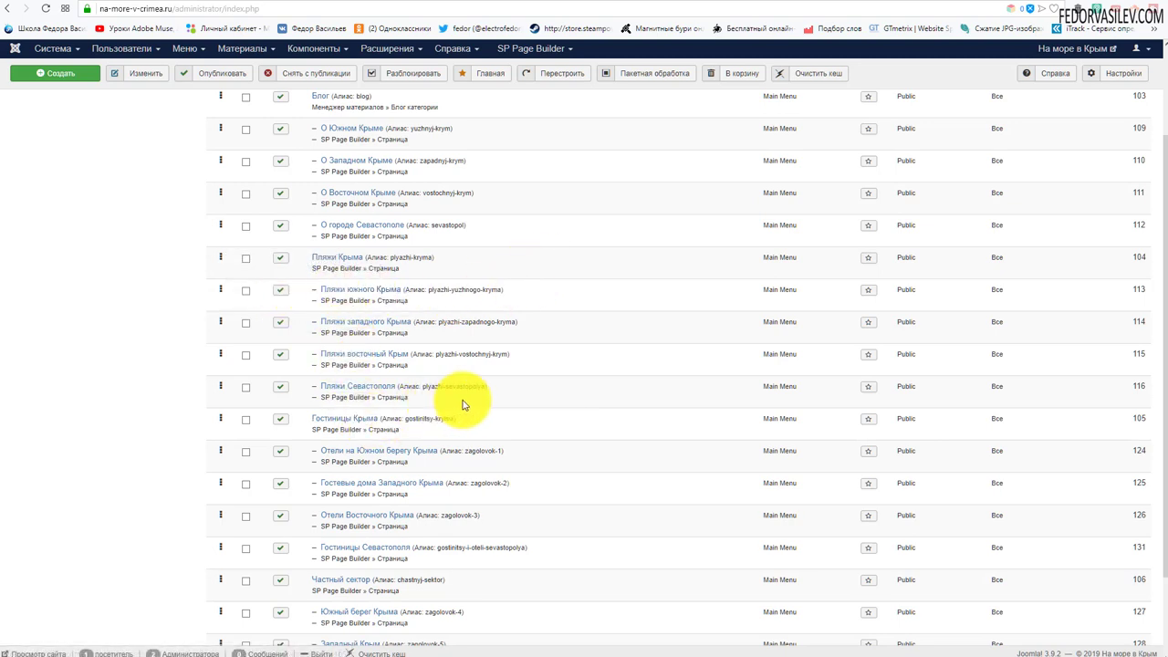
{"action": "left_click_drag", "start_coordinate": [462, 402], "coordinate": [317, 292]}
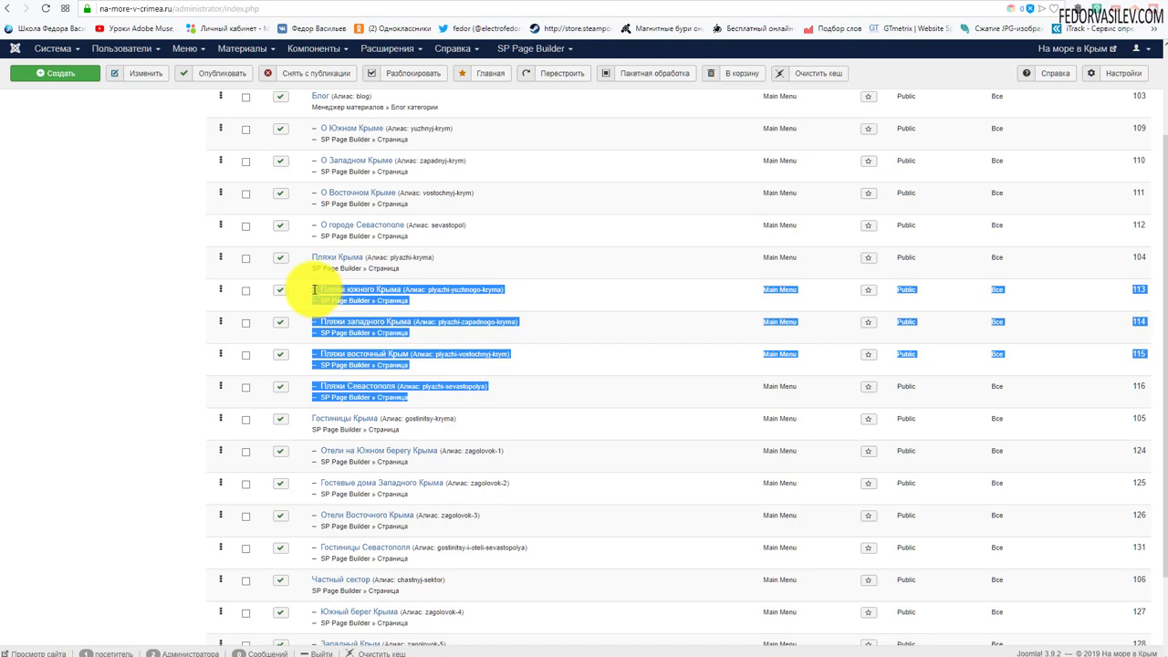
{"action": "left_click", "coordinate": [517, 246]}
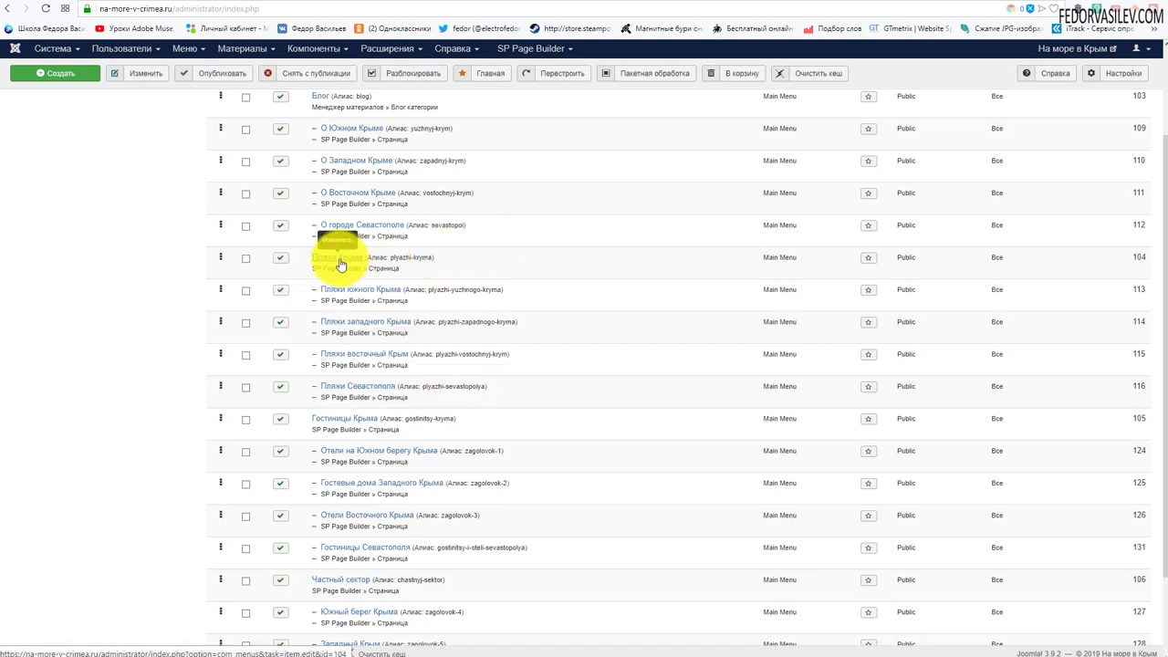
{"action": "left_click_drag", "start_coordinate": [313, 268], "coordinate": [399, 269]}
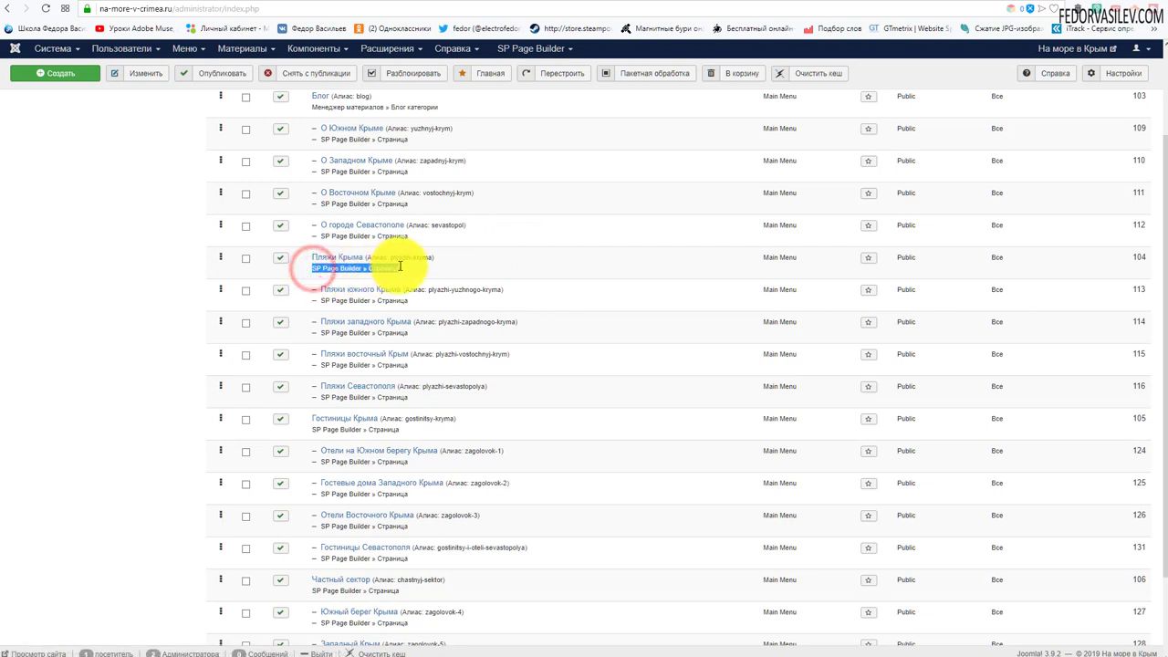
{"action": "left_click", "coordinate": [460, 274]}
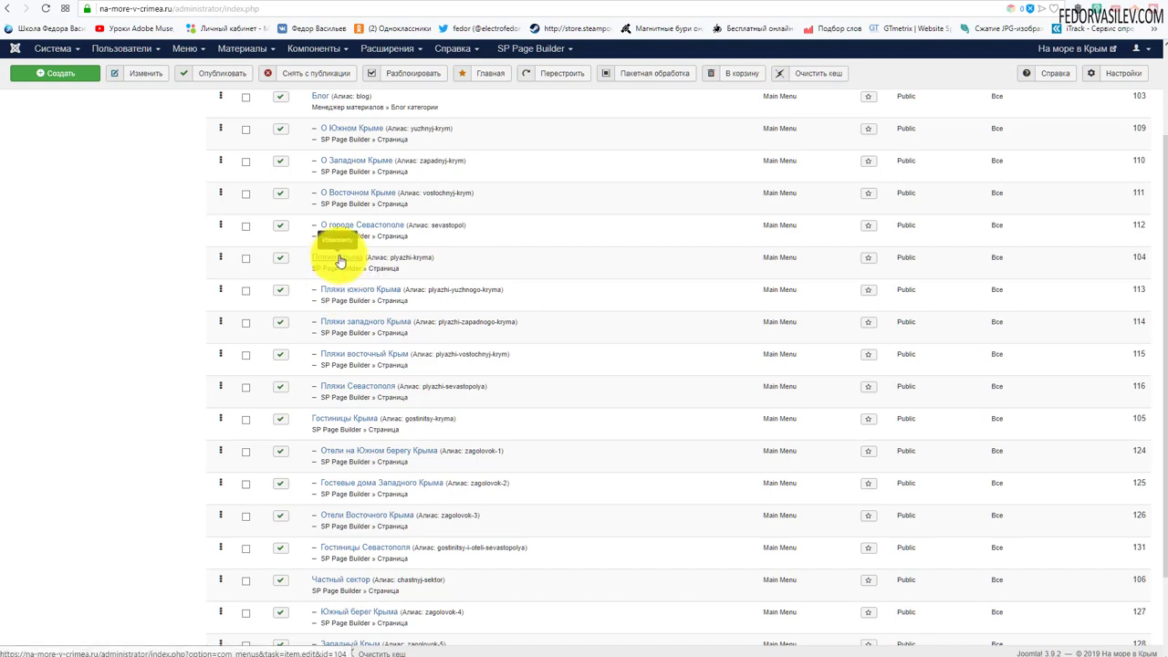
- Open the Пляжи Крыма menu item for editing and expand the Менеджер материалов group of menu item types
{"action": "left_click", "coordinate": [338, 259]}
{"action": "left_click", "coordinate": [246, 204]}
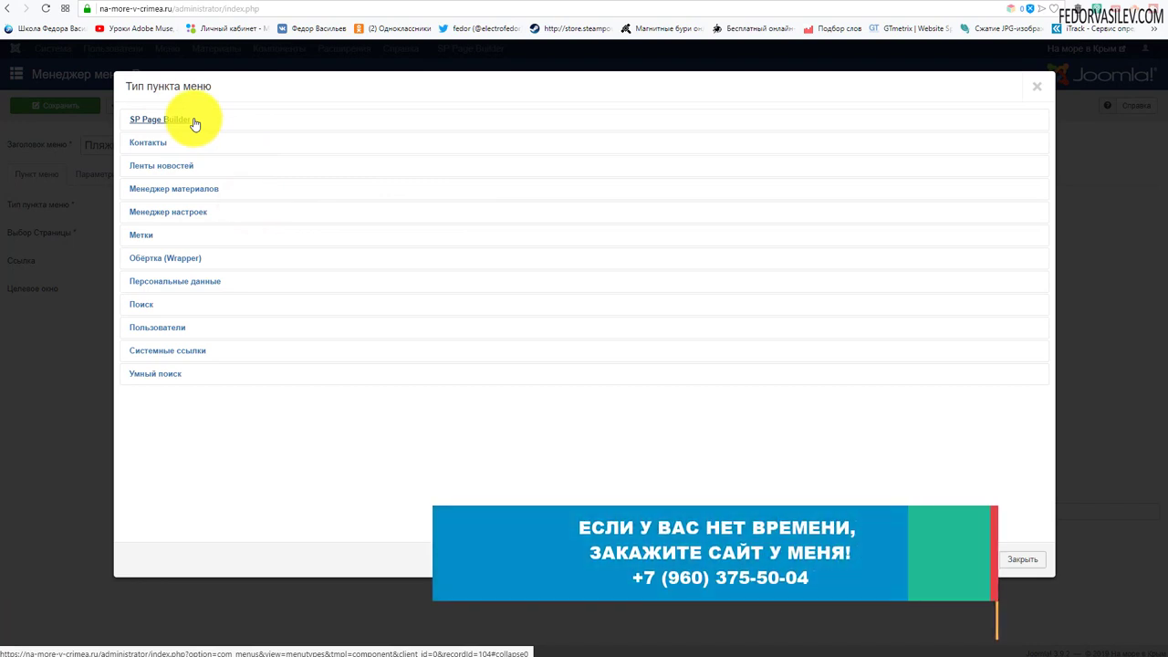
{"action": "left_click", "coordinate": [183, 190]}
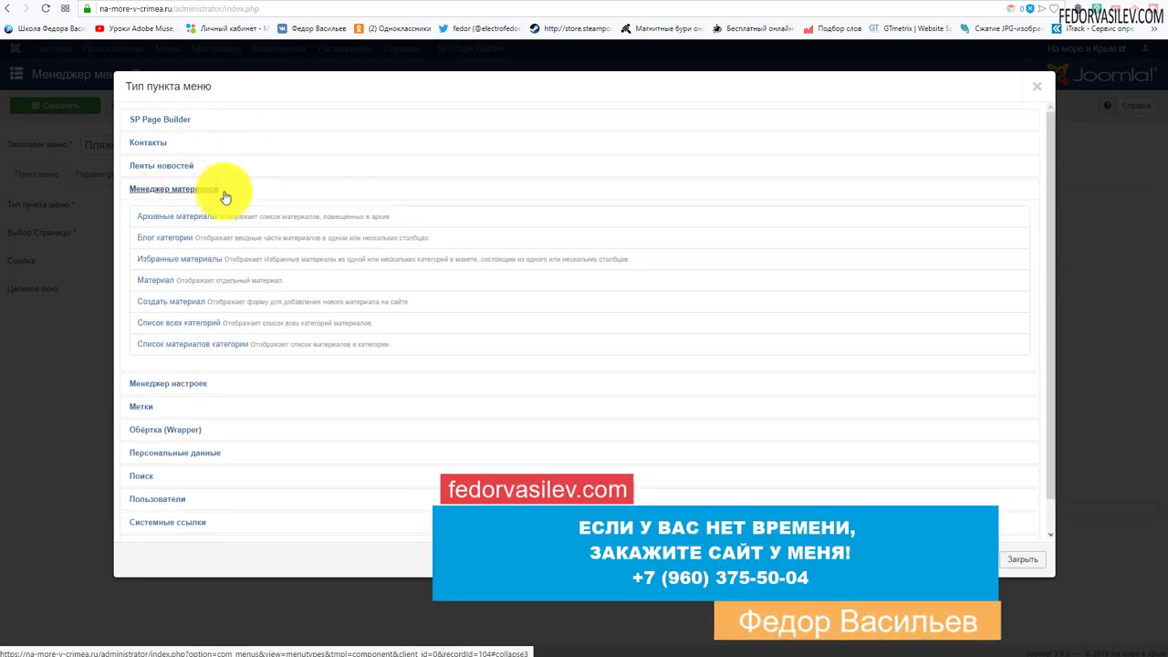
- View the Блог page on the live site and open its first article, «Керчь. Путевые заметки. Часть I»
{"action": "left_click", "coordinate": [958, 7]}
{"action": "left_click", "coordinate": [605, 69]}
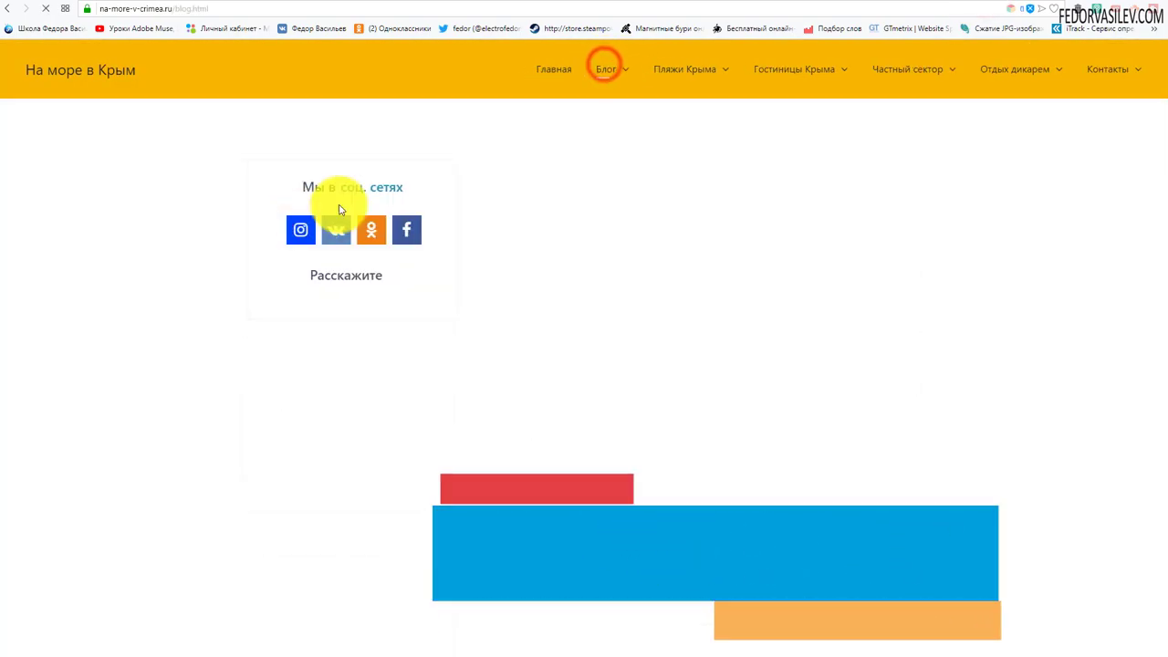
{"action": "scroll", "coordinate": [495, 247], "scroll_direction": "down", "scroll_amount": 15}
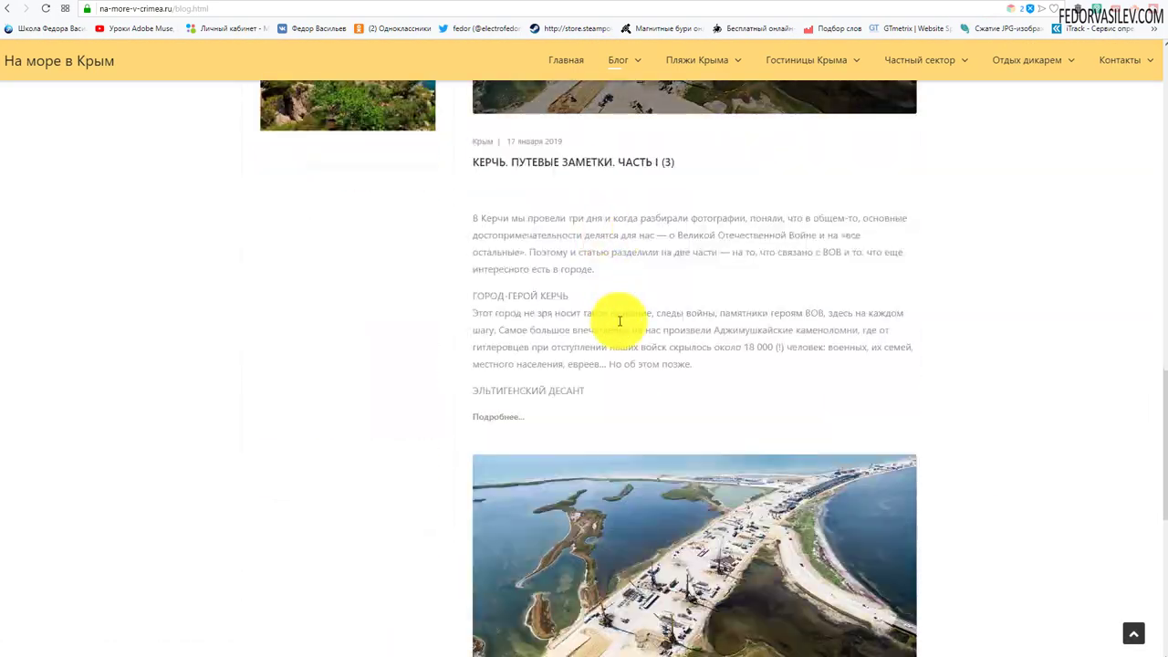
{"action": "scroll", "coordinate": [618, 328], "scroll_direction": "up", "scroll_amount": 15}
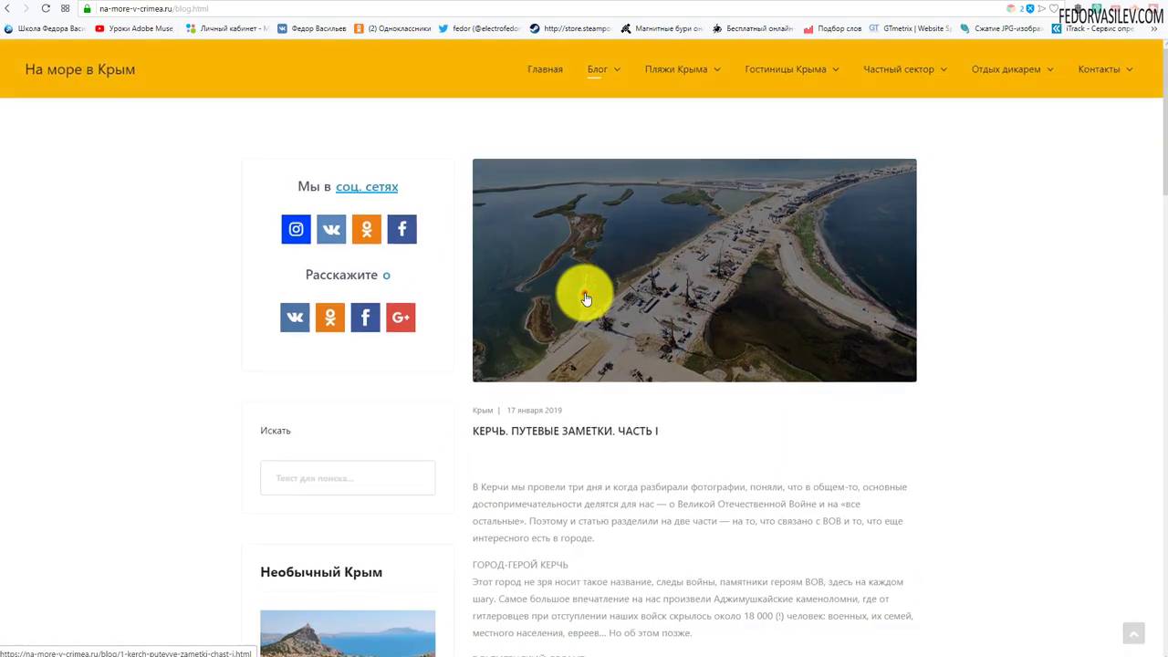
{"action": "left_click", "coordinate": [584, 292]}
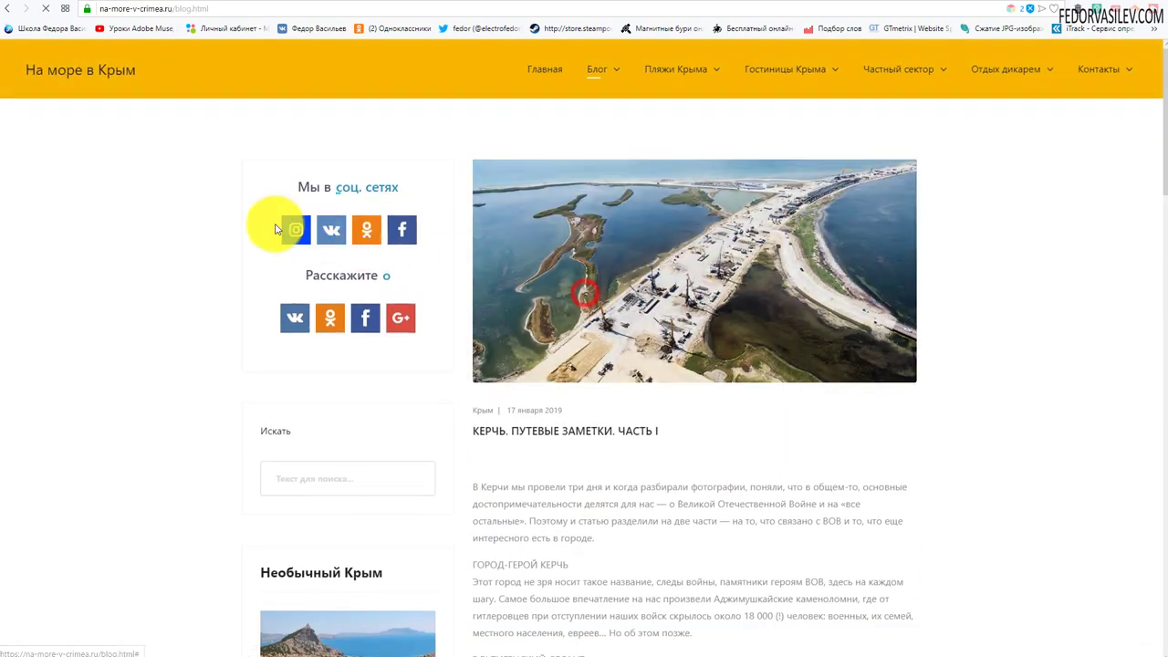
{"action": "scroll", "coordinate": [711, 292], "scroll_direction": "down", "scroll_amount": 5}
{"action": "scroll", "coordinate": [812, 183], "scroll_direction": "up", "scroll_amount": 5}
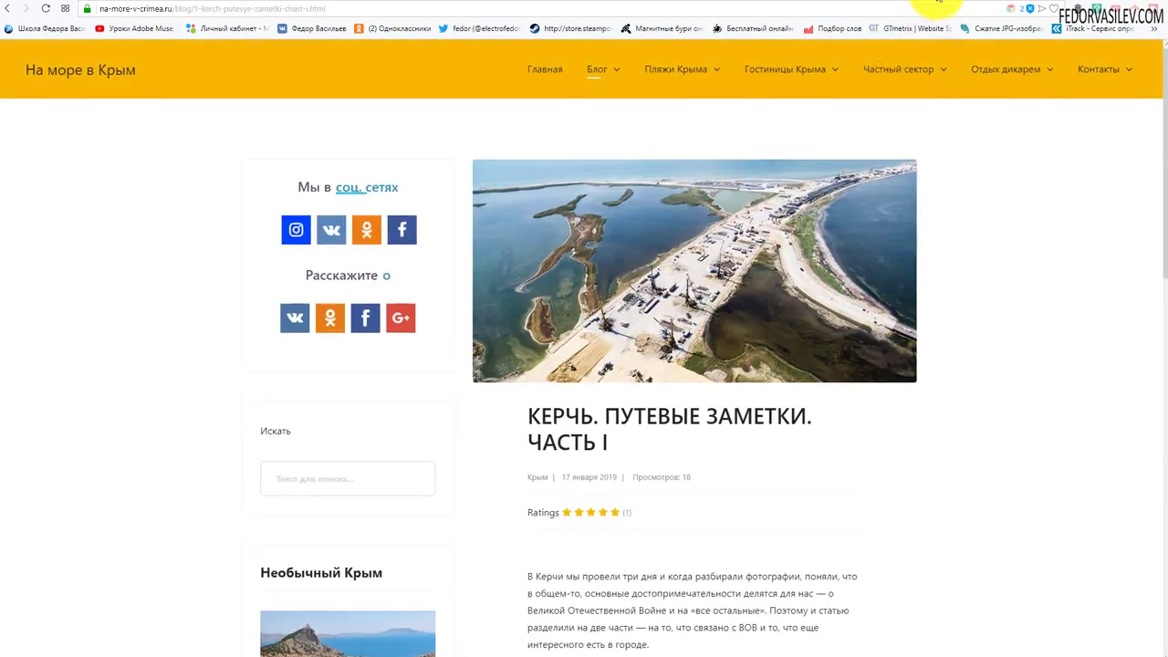
- Back in the administration, try the Блог категории type for the Пляжи Крыма menu item and open its category selection
{"action": "left_click", "coordinate": [938, 3]}
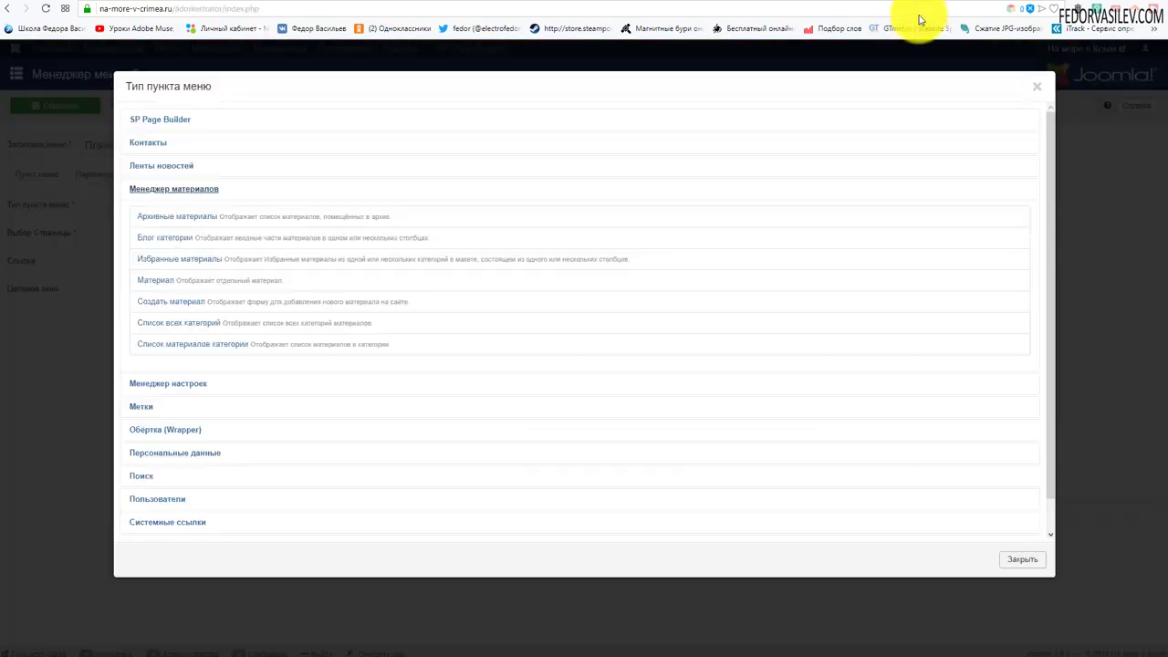
{"action": "left_click", "coordinate": [164, 241]}
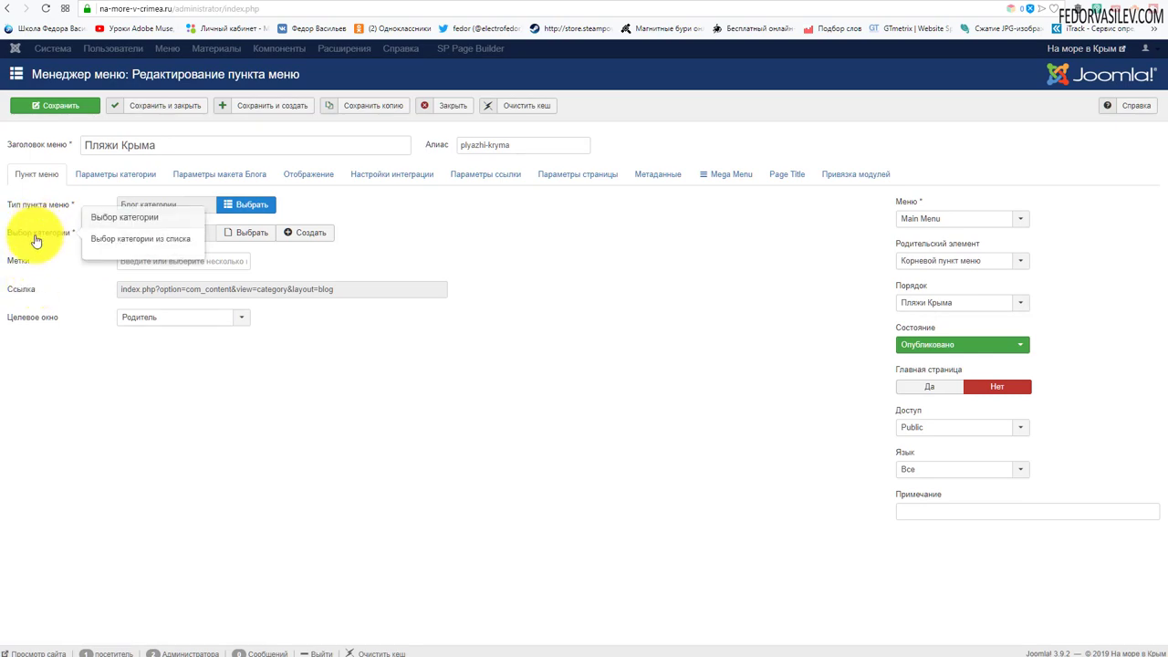
{"action": "left_click", "coordinate": [239, 234]}
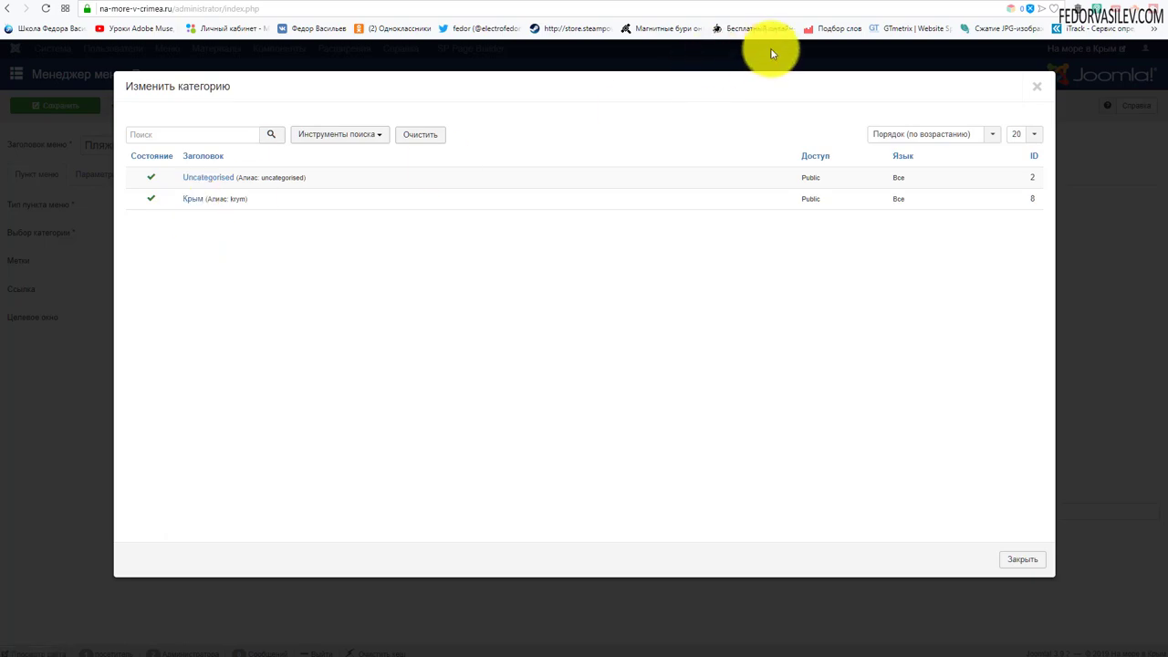
- Look through the open Керчь article on the live site and return to the Блог page
{"action": "left_click", "coordinate": [971, 2]}
{"action": "scroll", "coordinate": [652, 227], "scroll_direction": "down", "scroll_amount": 8}
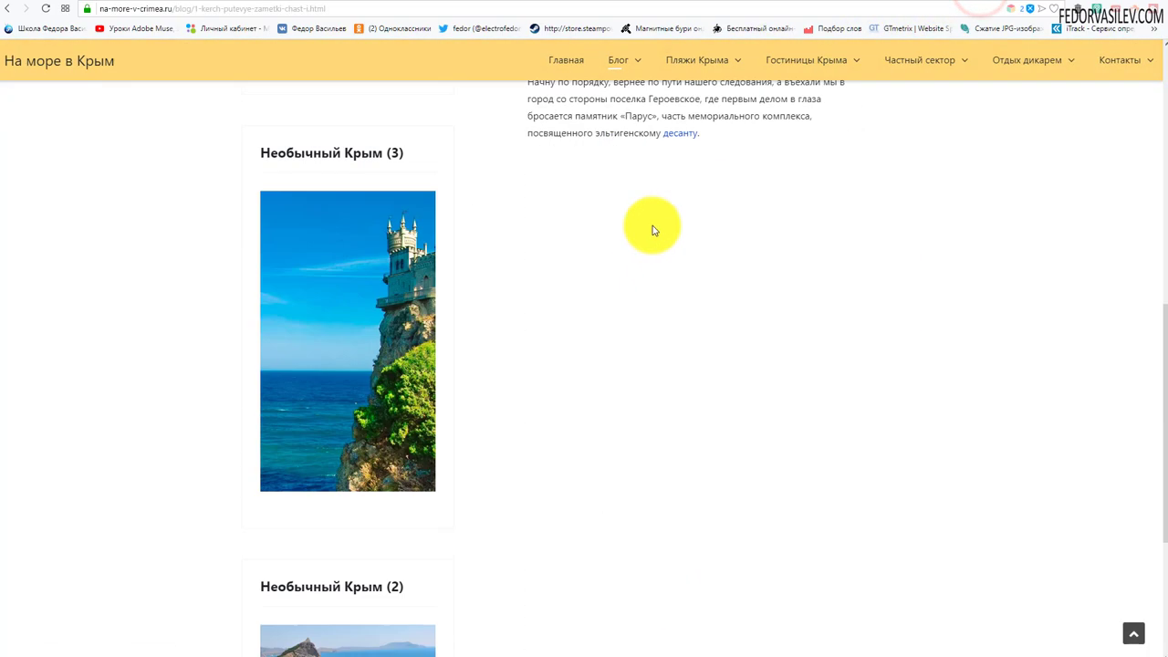
{"action": "scroll", "coordinate": [586, 305], "scroll_direction": "up", "scroll_amount": 3}
{"action": "scroll", "coordinate": [586, 305], "scroll_direction": "up", "scroll_amount": 5}
{"action": "left_click", "coordinate": [594, 70]}
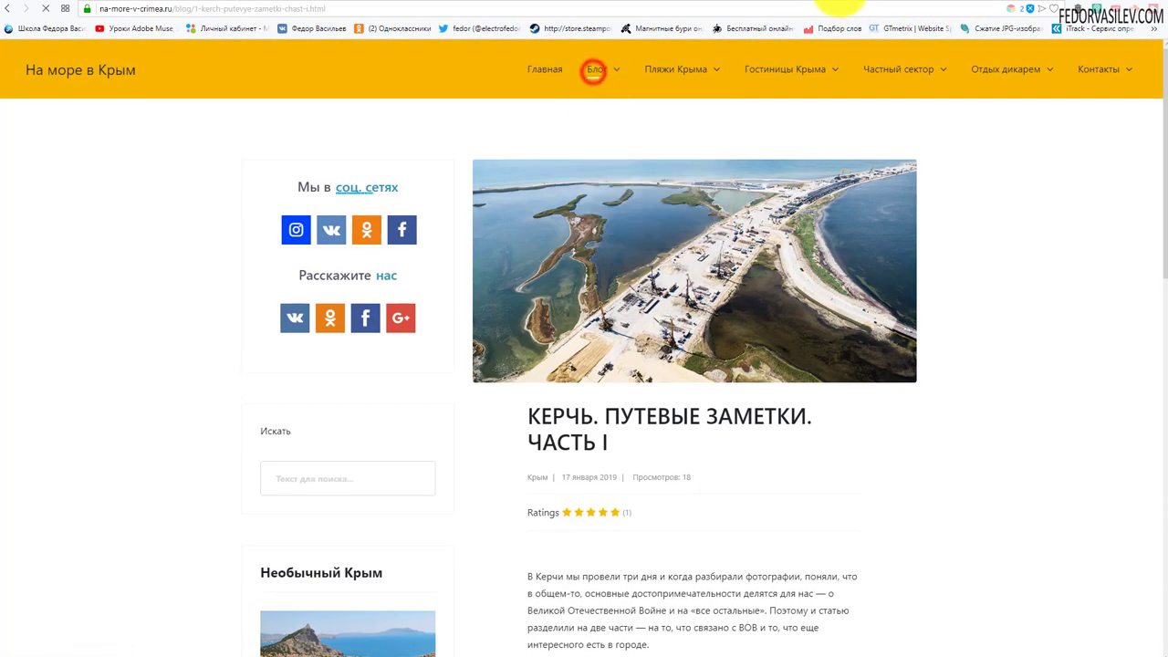
- Close the category selection and the Пляжи Крыма menu item without saving, and open the category manager for articles
{"action": "left_click", "coordinate": [969, 3]}
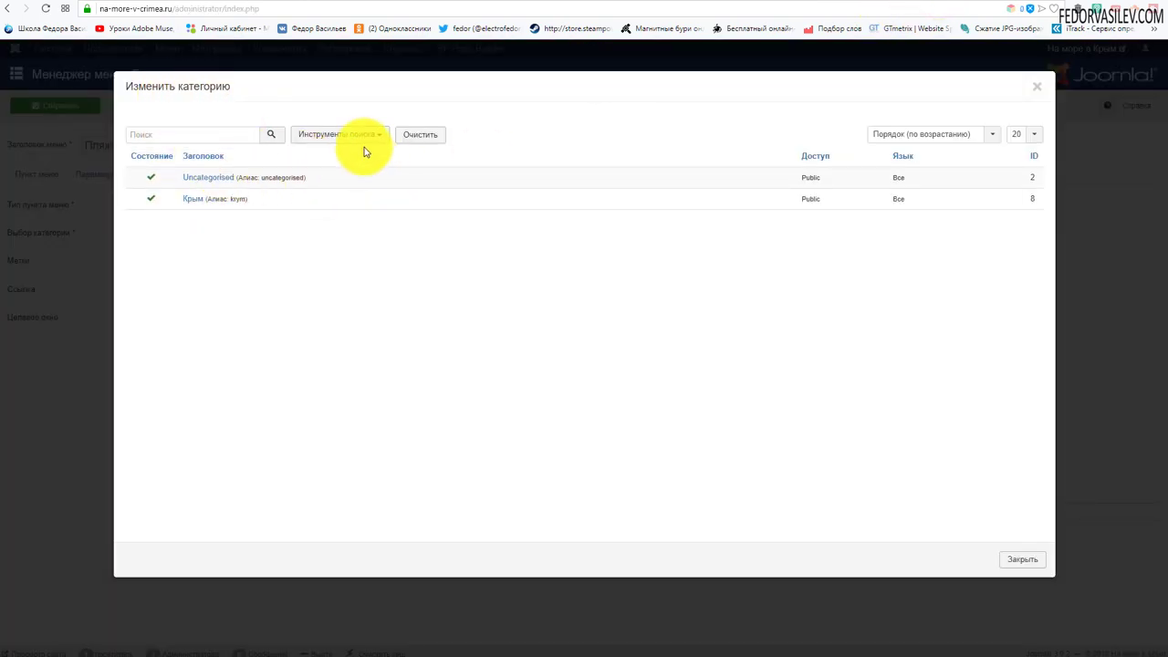
{"action": "left_click", "coordinate": [1029, 566]}
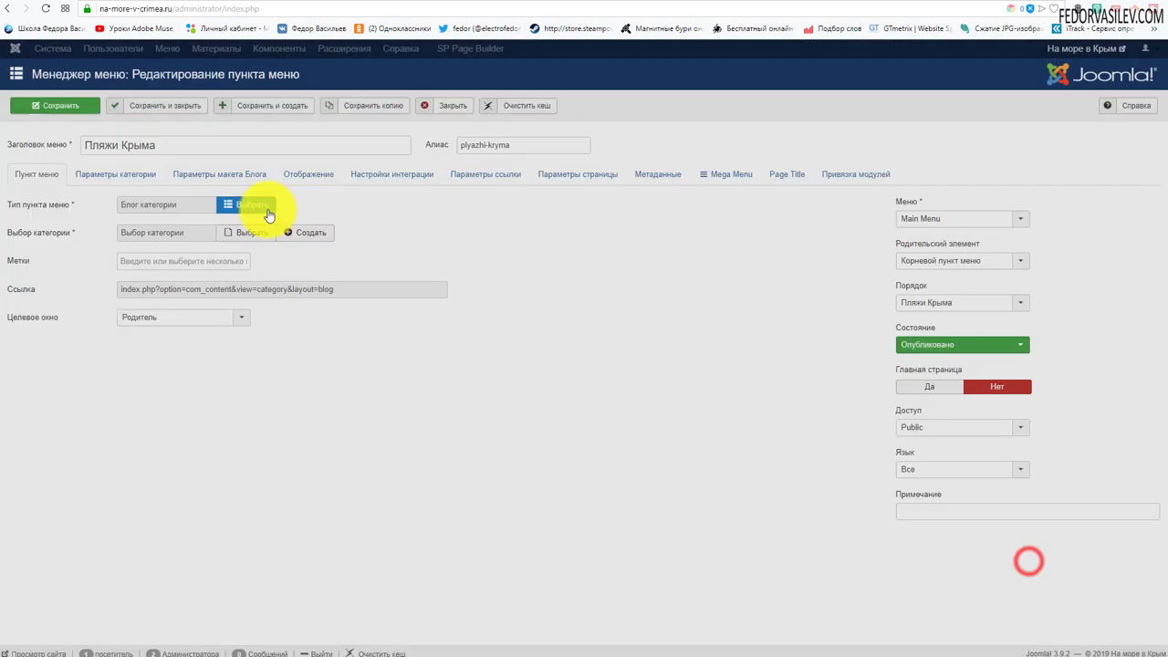
{"action": "left_click", "coordinate": [438, 104]}
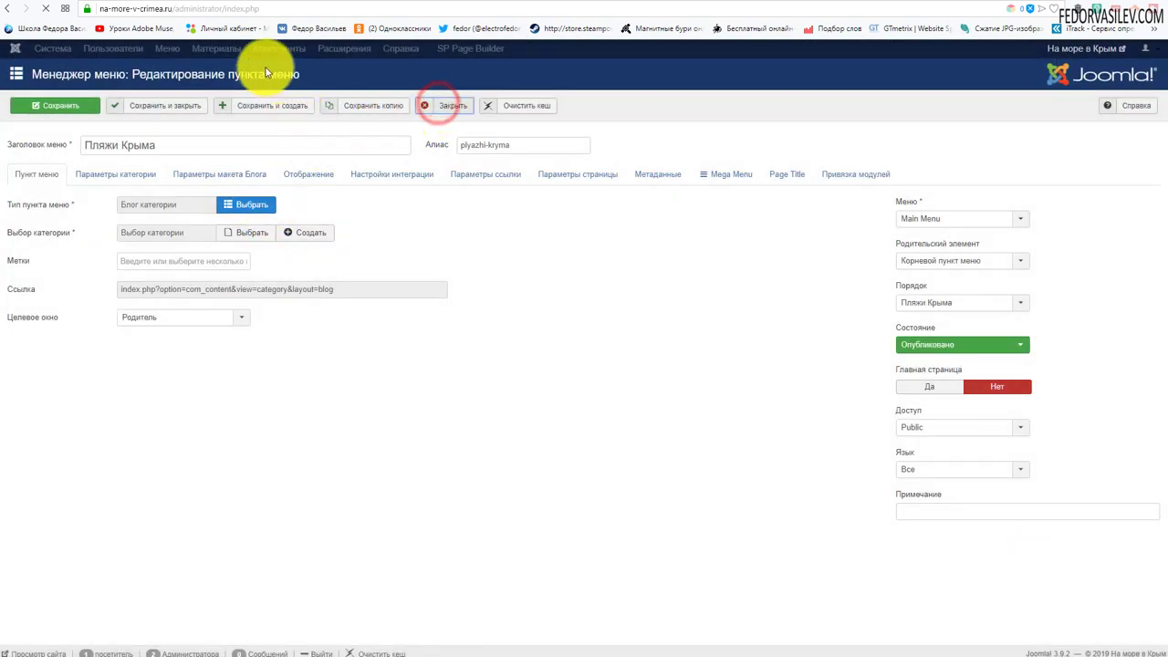
{"action": "mouse_move", "coordinate": [234, 44]}
{"action": "left_click", "coordinate": [243, 83]}
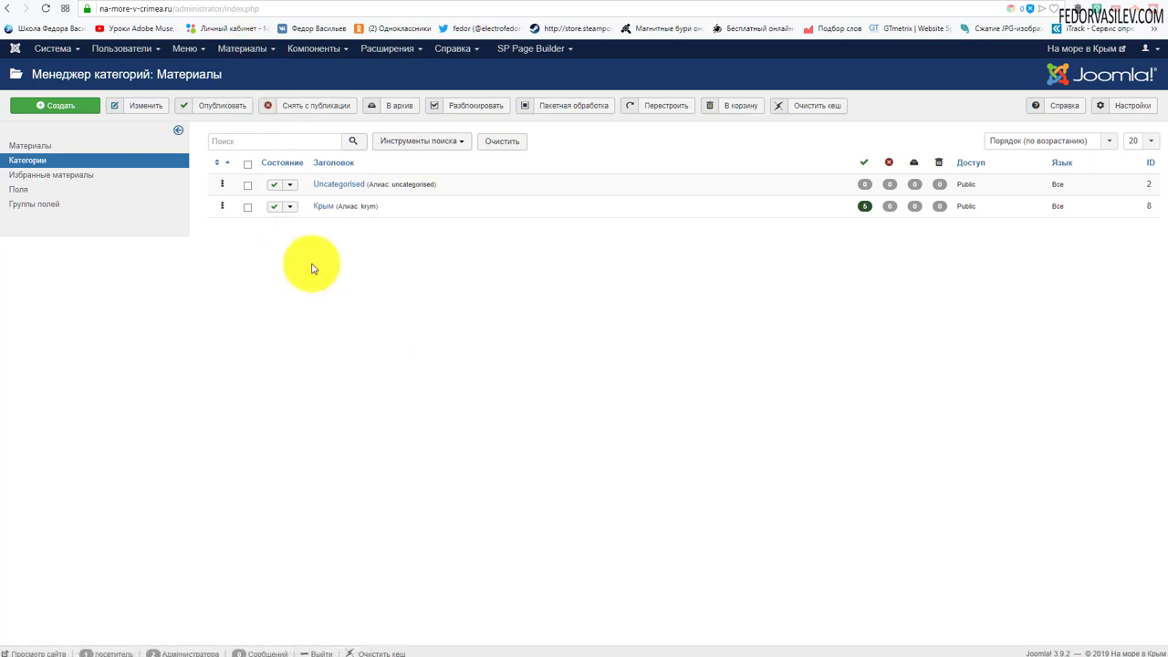
{"action": "left_click", "coordinate": [61, 104]}
{"action": "left_click", "coordinate": [114, 147]}
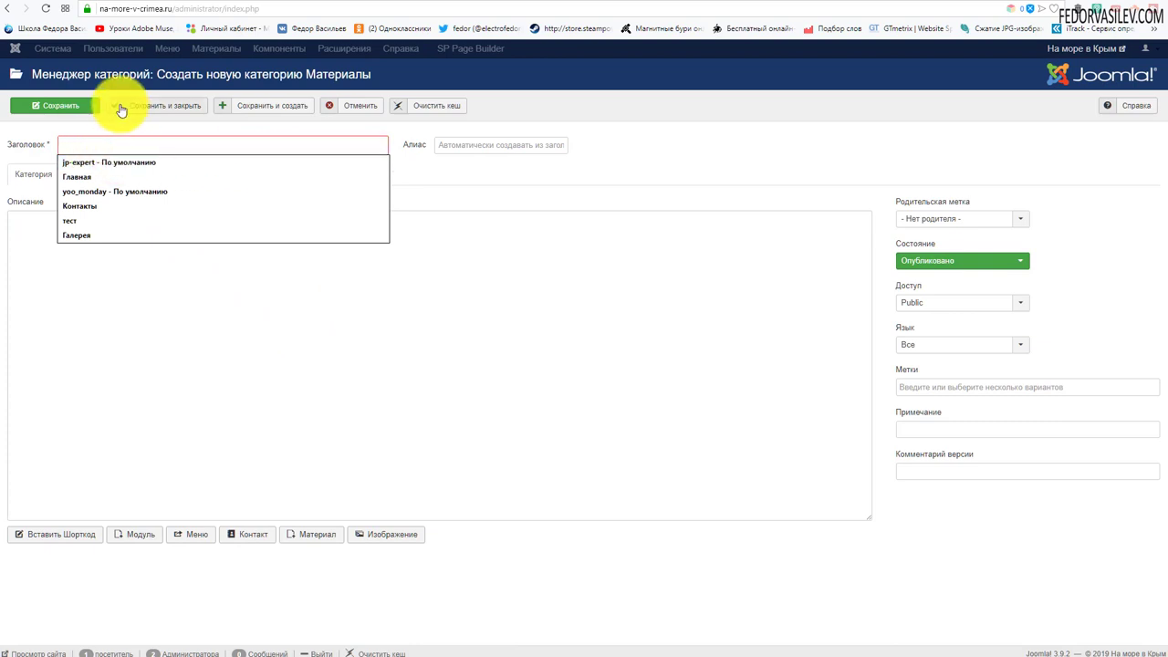
{"action": "left_click", "coordinate": [364, 105]}
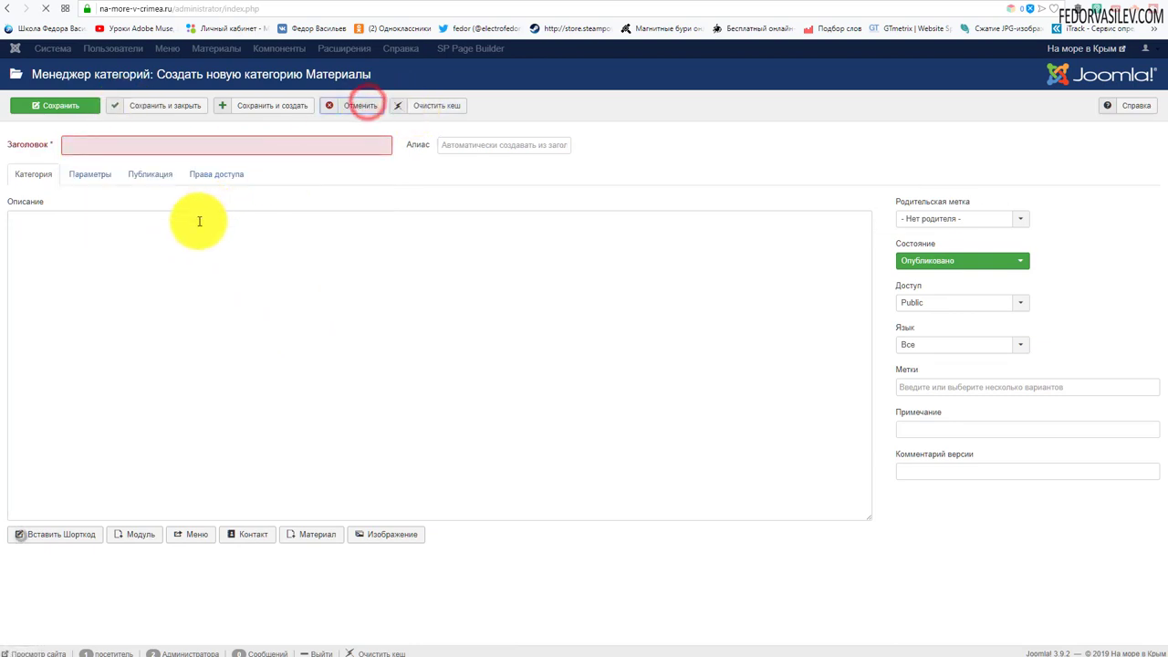
- In the Main Menu items, try the Блог категории type with the Uncategorised category for the Пляжи Крыма menu item
{"action": "left_click", "coordinate": [186, 49]}
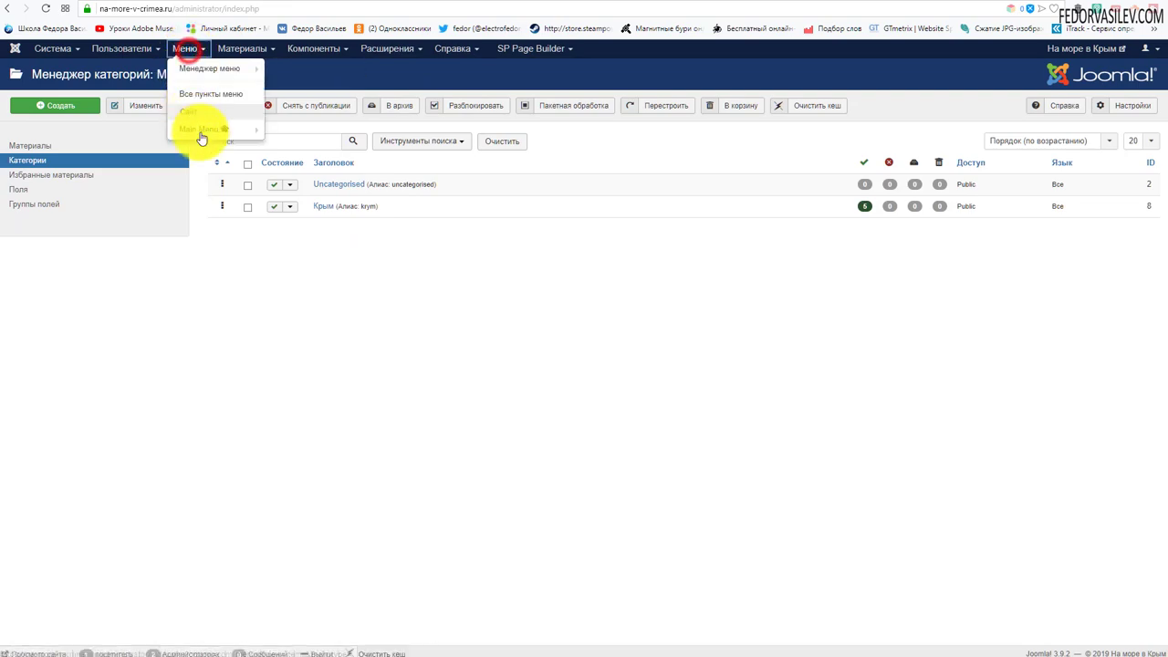
{"action": "left_click", "coordinate": [202, 136]}
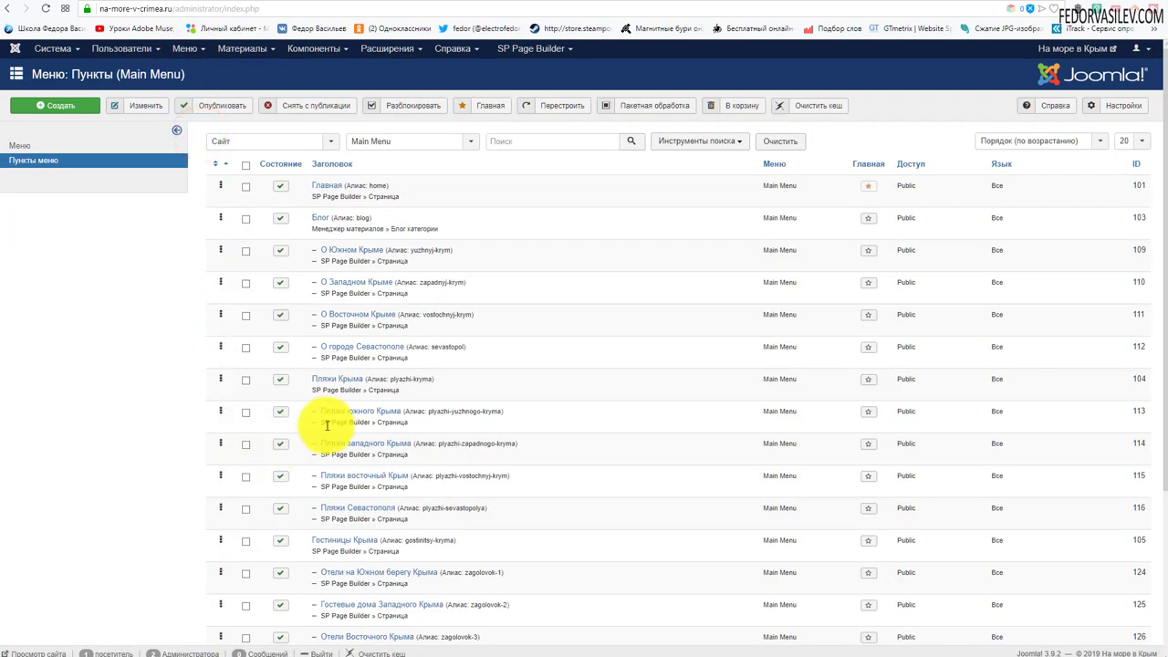
{"action": "left_click", "coordinate": [334, 380]}
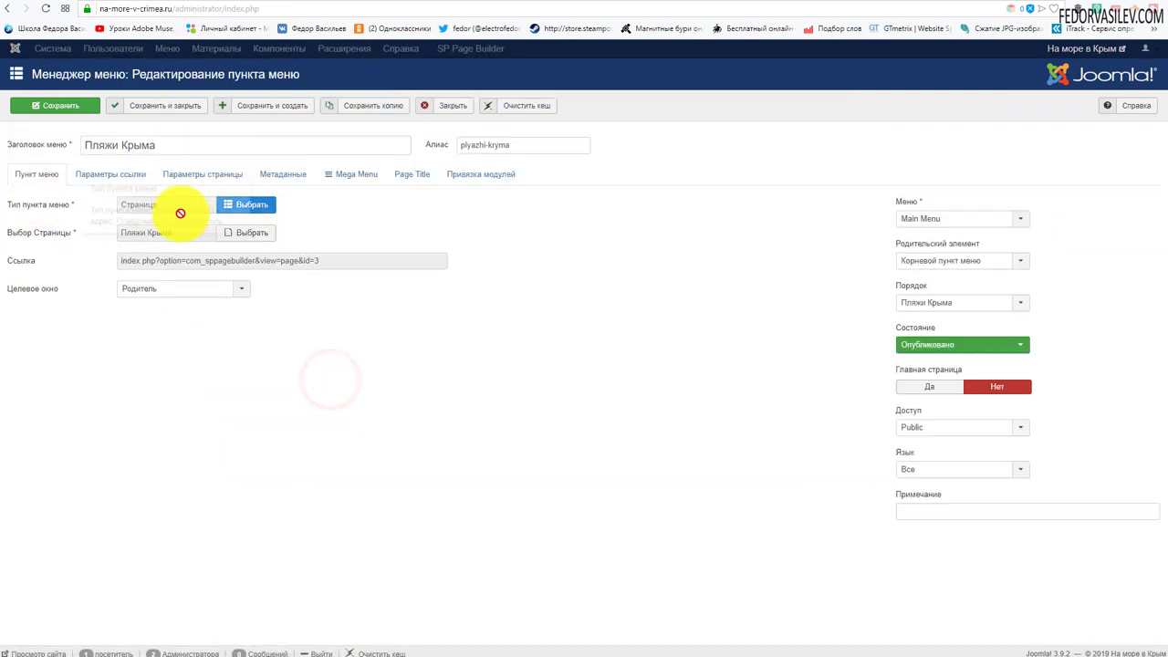
{"action": "left_click", "coordinate": [227, 207]}
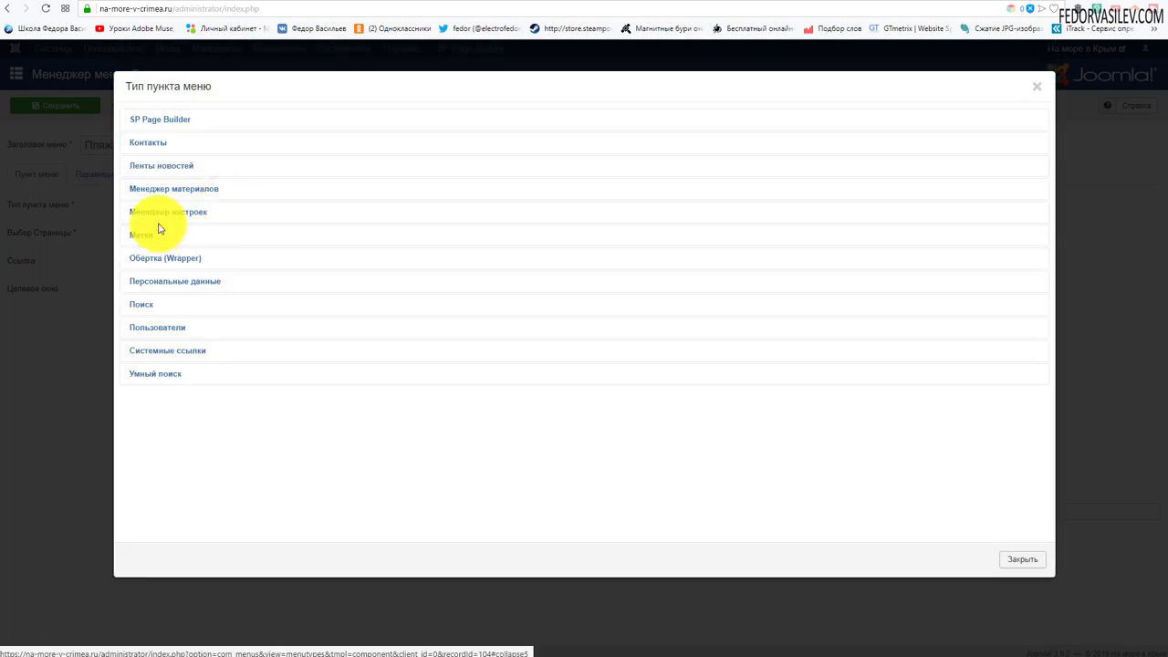
{"action": "left_click", "coordinate": [151, 190]}
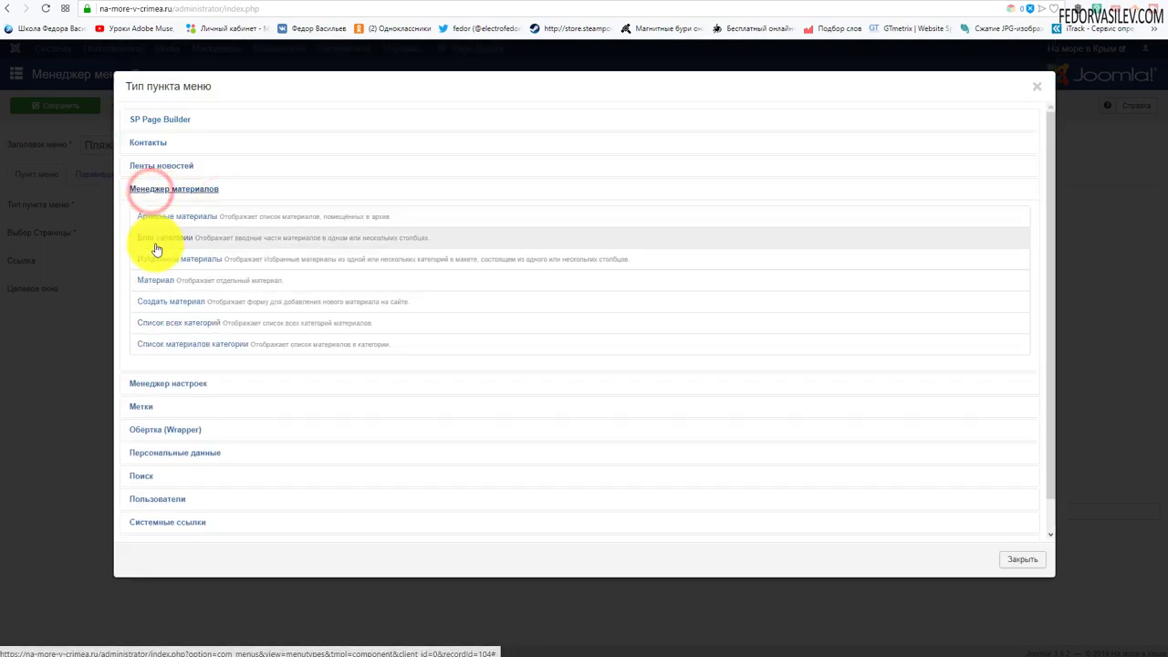
{"action": "left_click", "coordinate": [162, 236]}
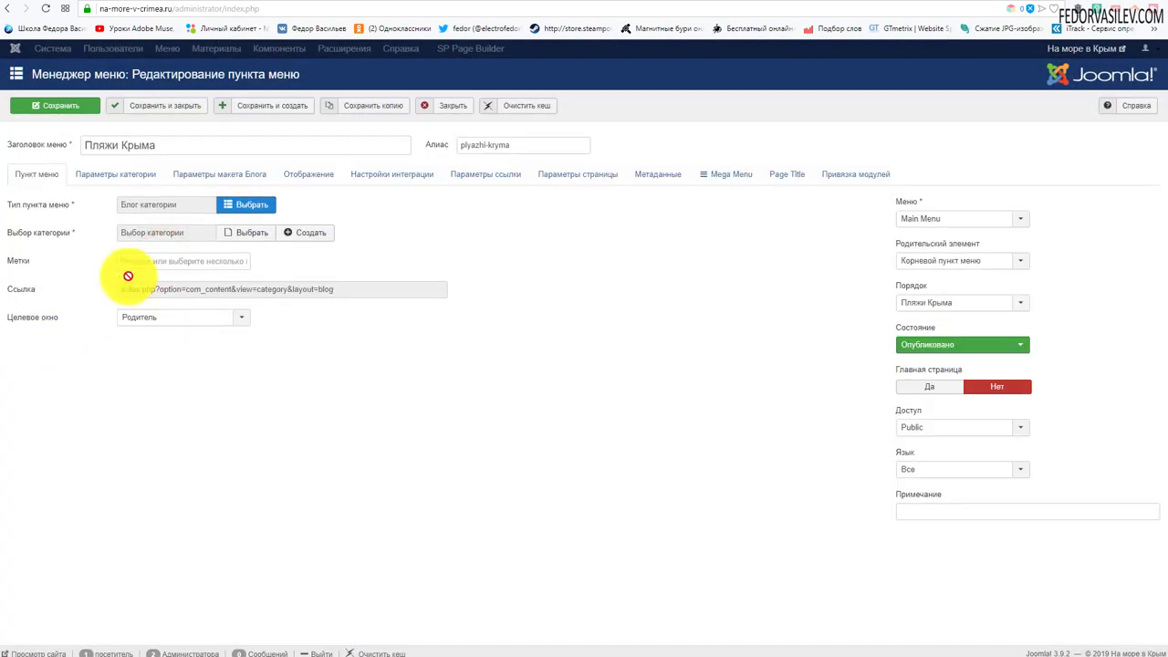
{"action": "left_click", "coordinate": [234, 239]}
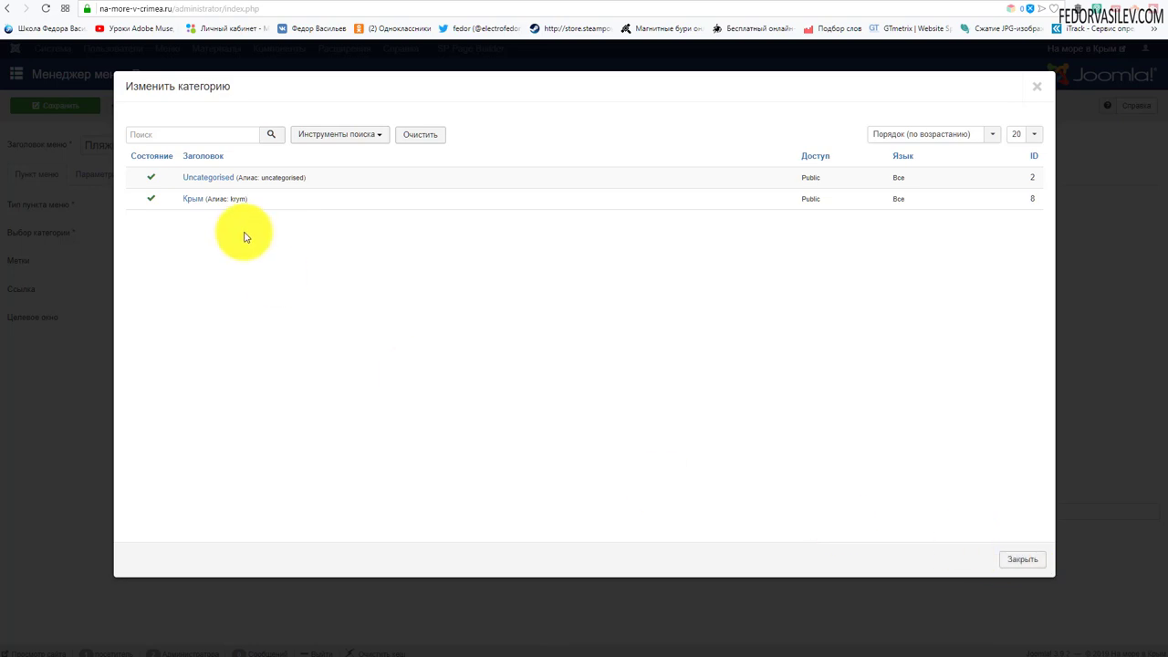
{"action": "left_click", "coordinate": [217, 177]}
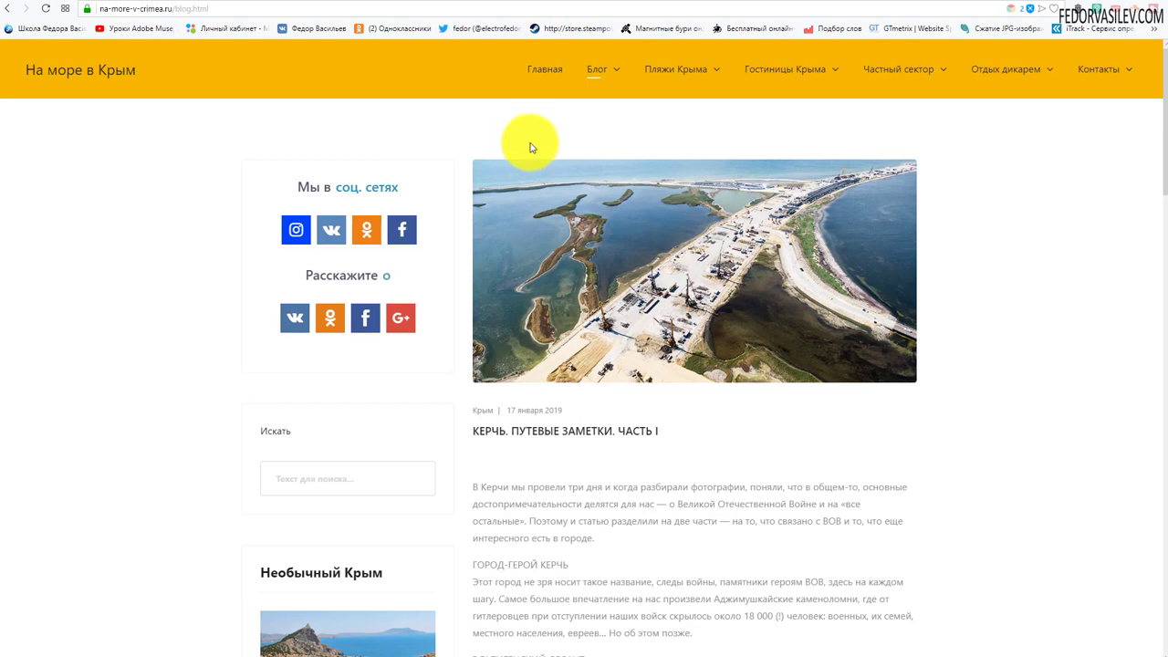
- Check the Блог submenu on the live site, and choose the SP Page Builder page type for the Пляжи южного Крыма menu item
{"action": "mouse_move", "coordinate": [597, 73]}
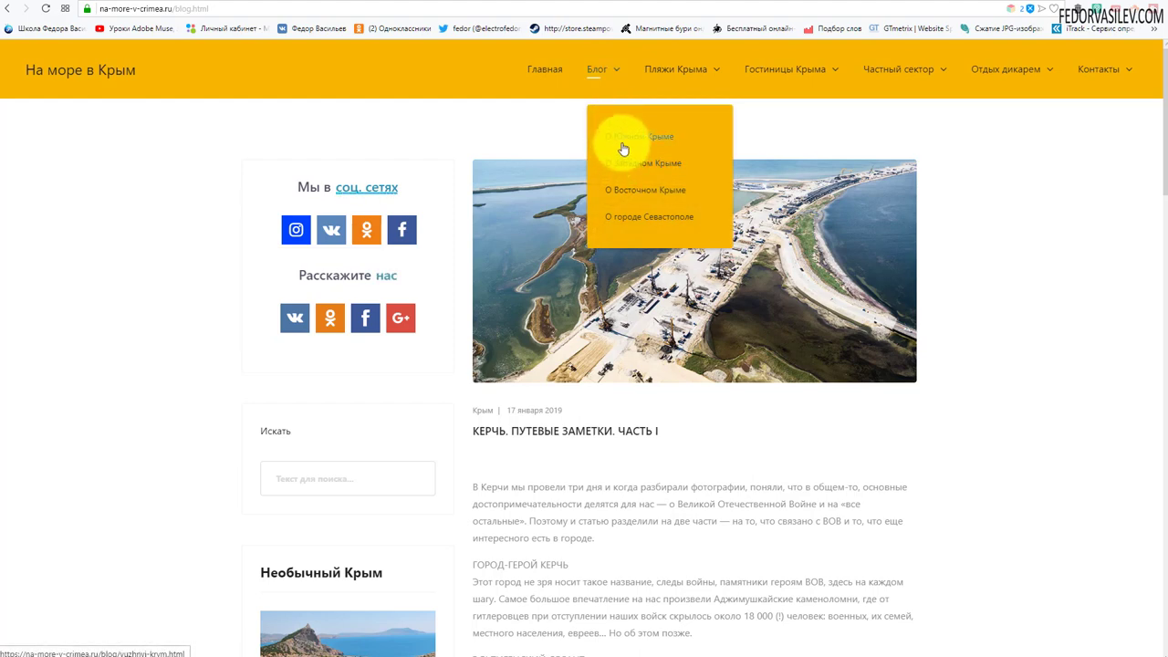
{"action": "key", "text": "ctrl+Tab"}
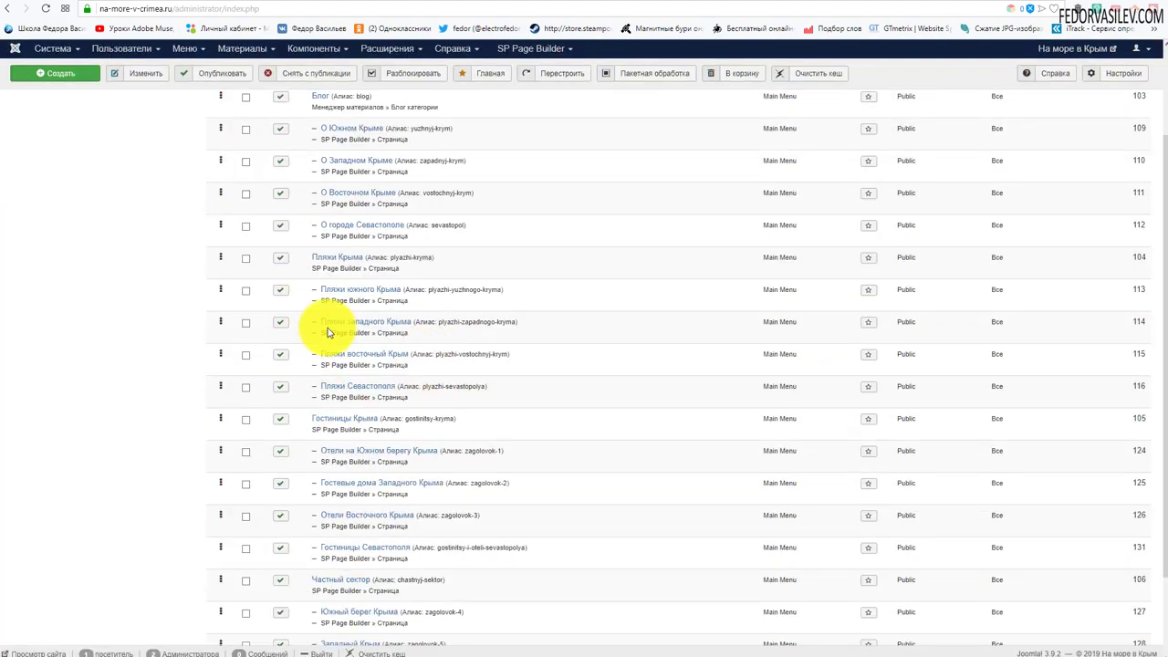
{"action": "left_click", "coordinate": [386, 291]}
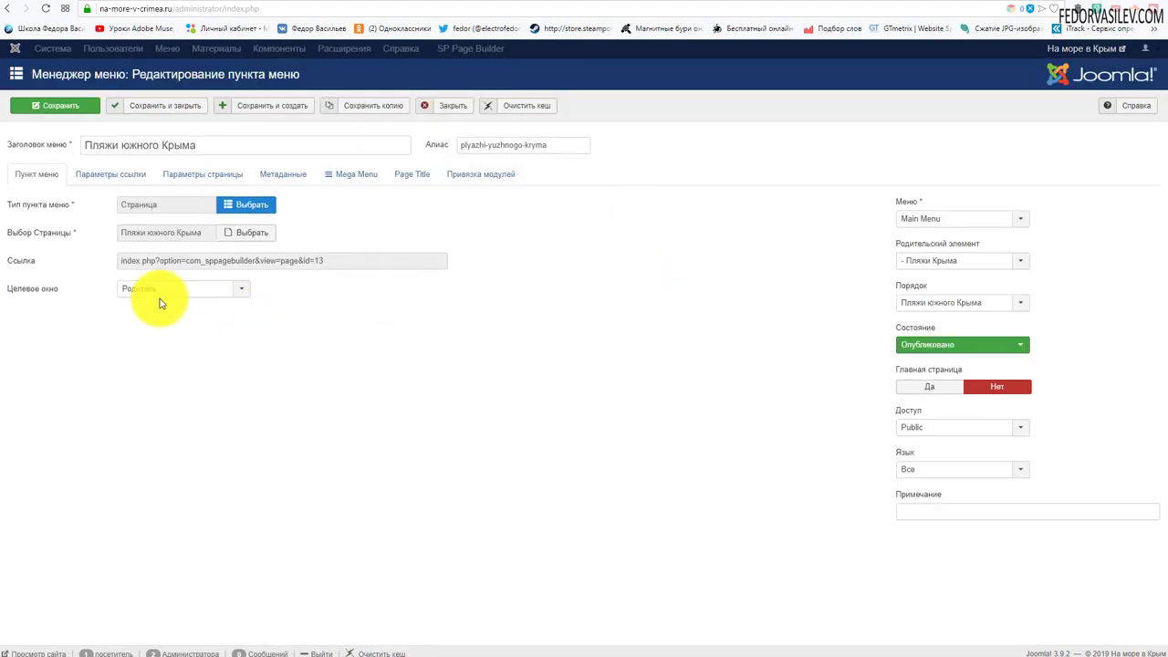
{"action": "left_click", "coordinate": [233, 213]}
{"action": "left_click", "coordinate": [164, 120]}
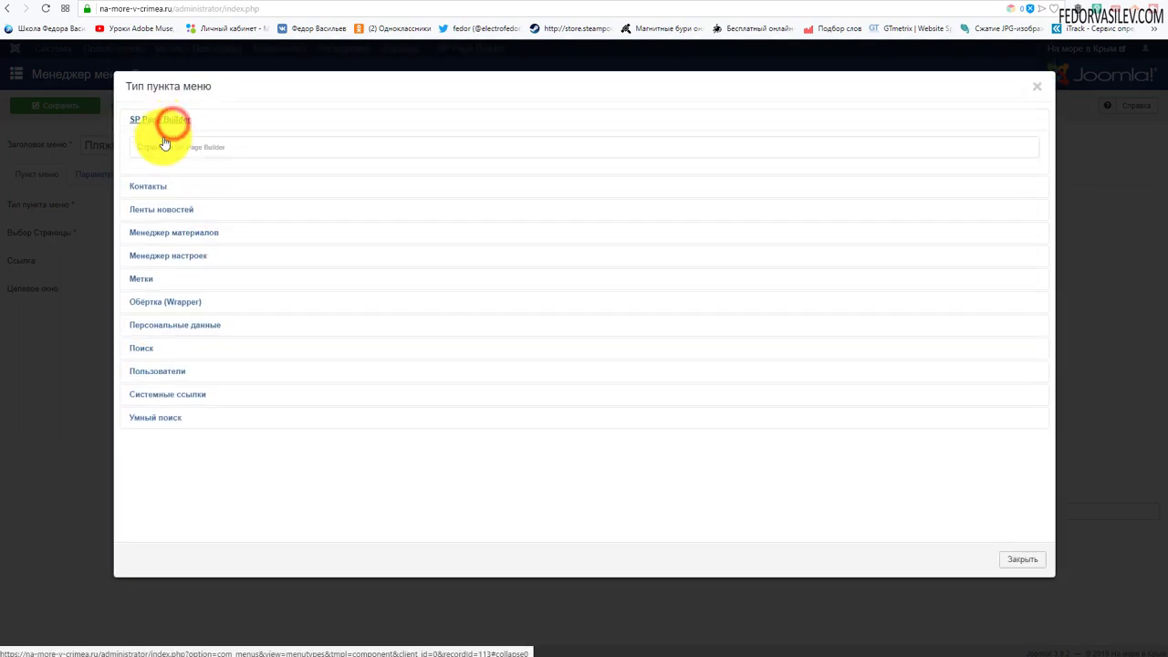
{"action": "left_click", "coordinate": [164, 146]}
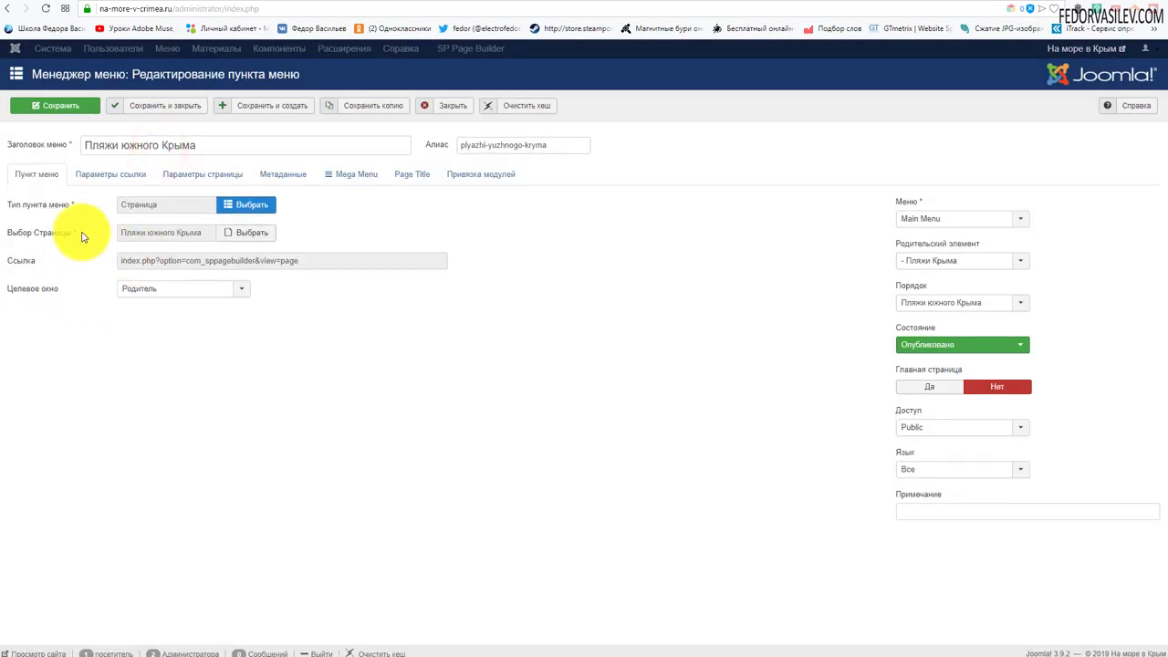
- Look through the pages available for the Пляжи южного Крыма menu item and close the item without saving
{"action": "left_click", "coordinate": [236, 233]}
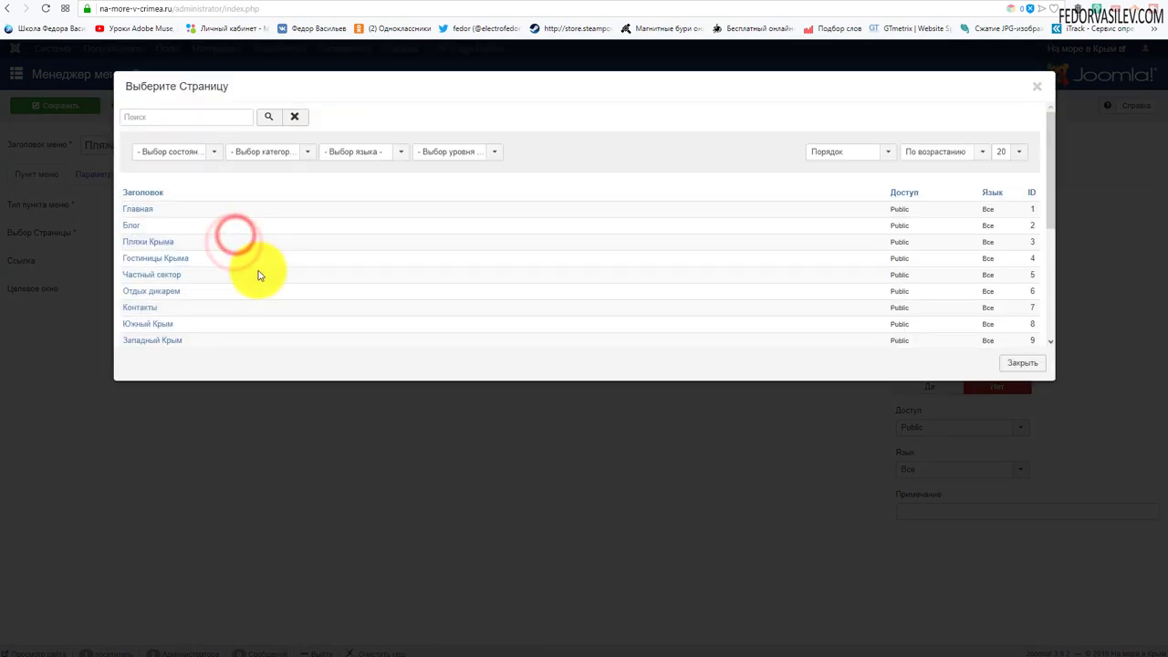
{"action": "scroll", "coordinate": [258, 276], "scroll_direction": "down", "scroll_amount": 3}
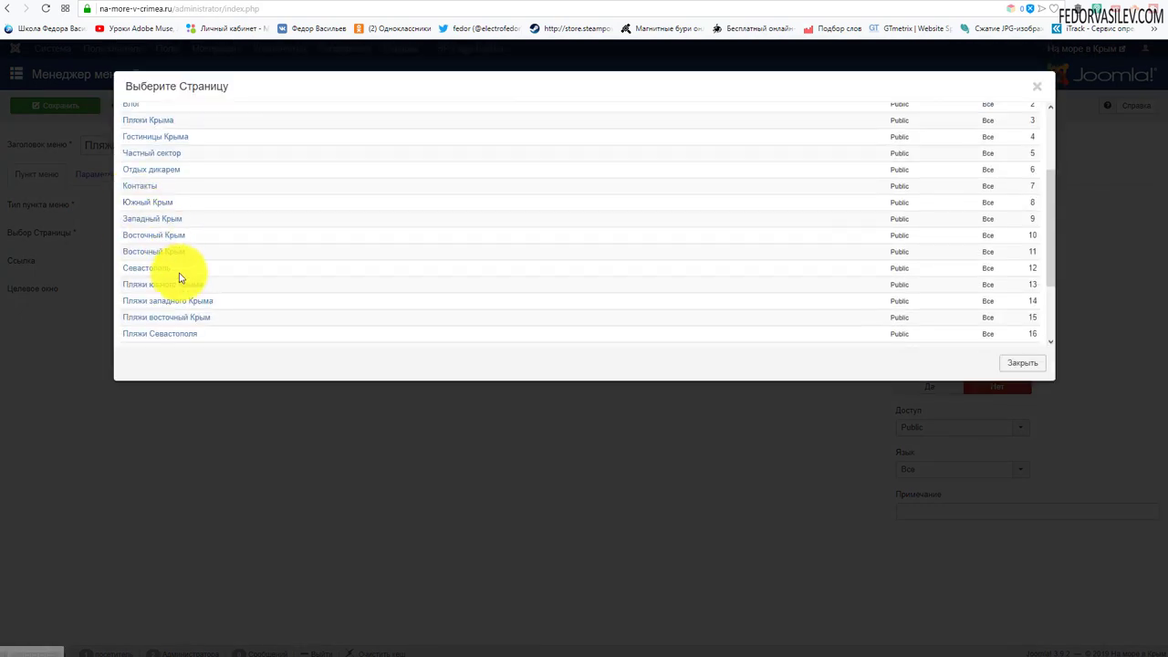
{"action": "scroll", "coordinate": [180, 272], "scroll_direction": "up", "scroll_amount": 3}
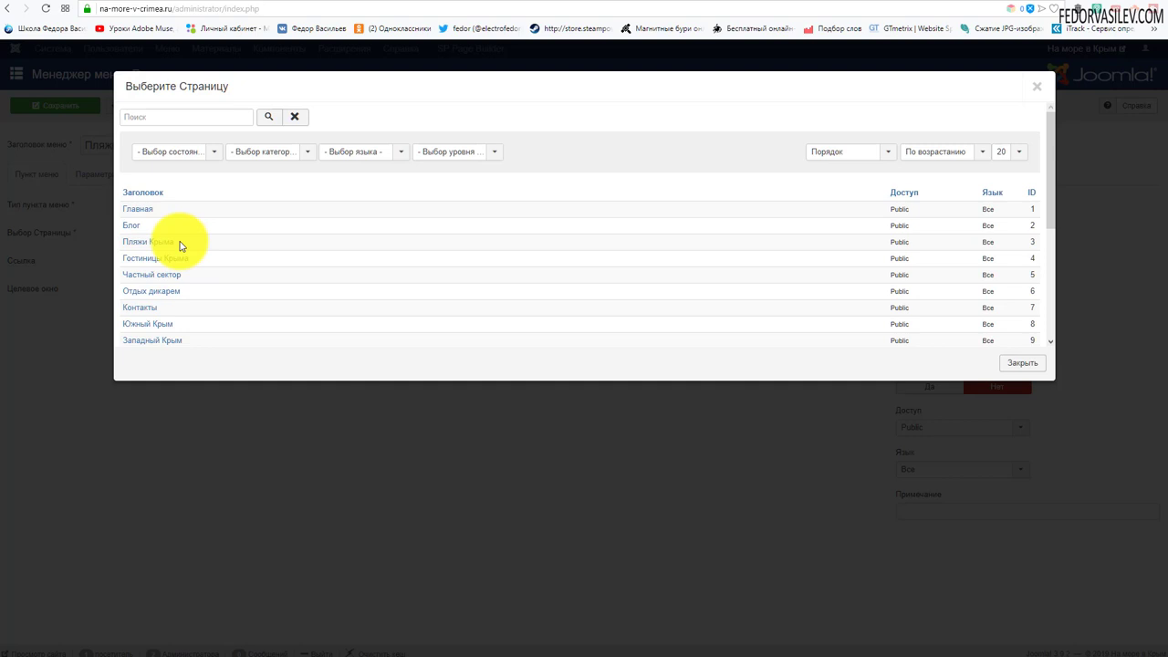
{"action": "scroll", "coordinate": [180, 244], "scroll_direction": "down", "scroll_amount": 1}
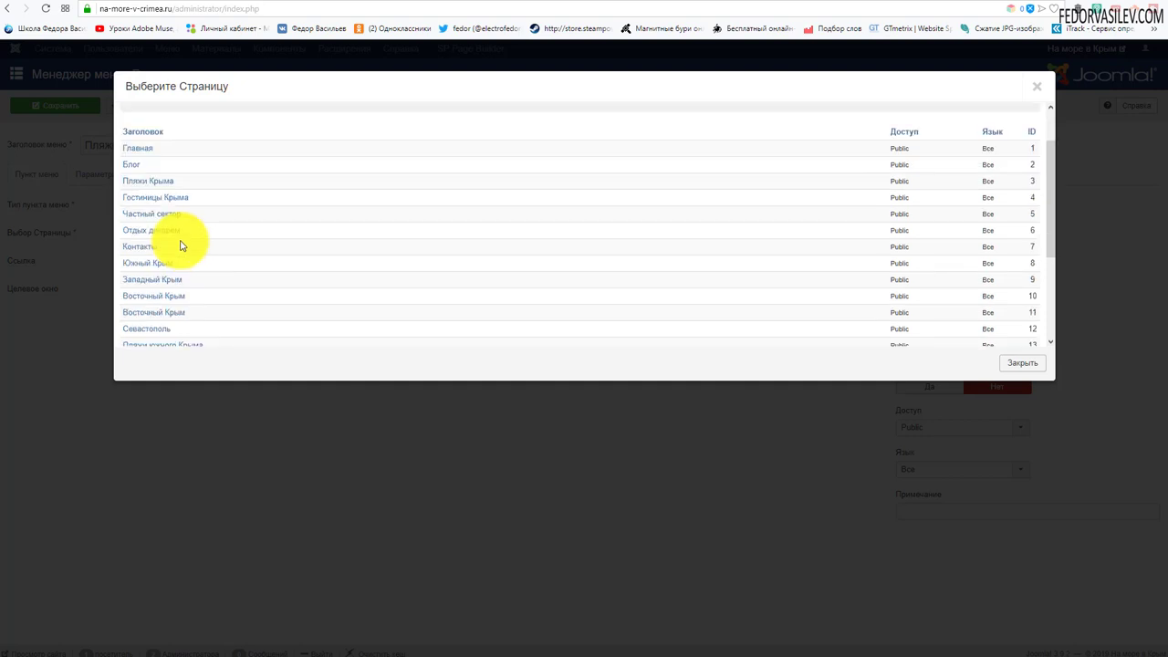
{"action": "left_click", "coordinate": [1037, 86]}
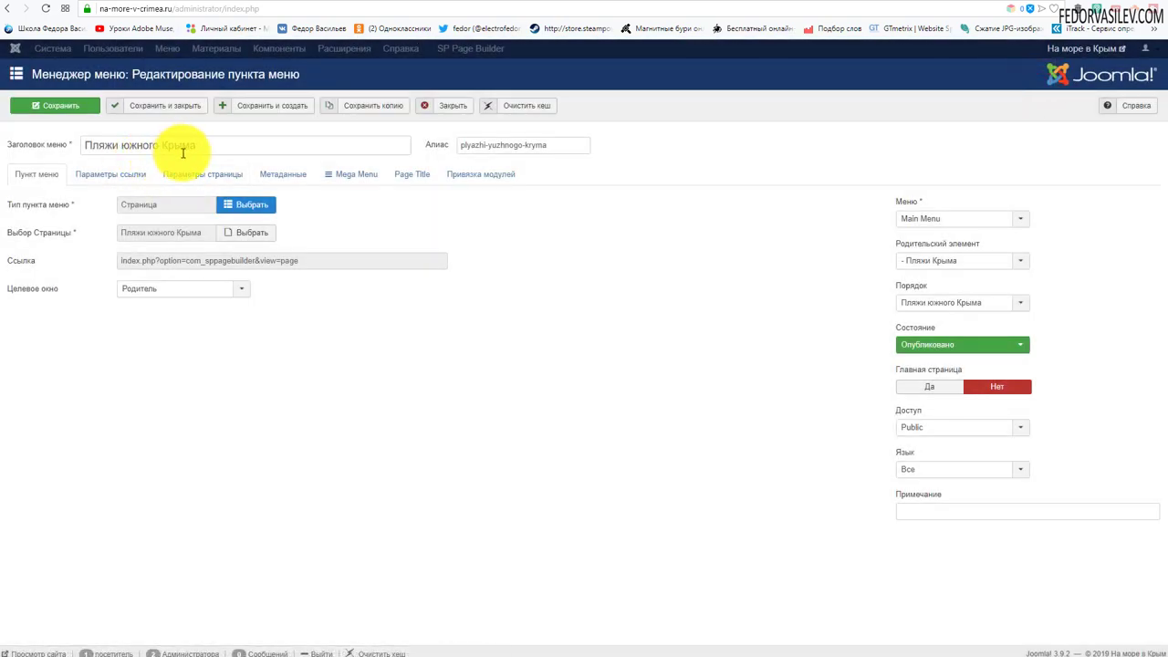
{"action": "left_click", "coordinate": [236, 231]}
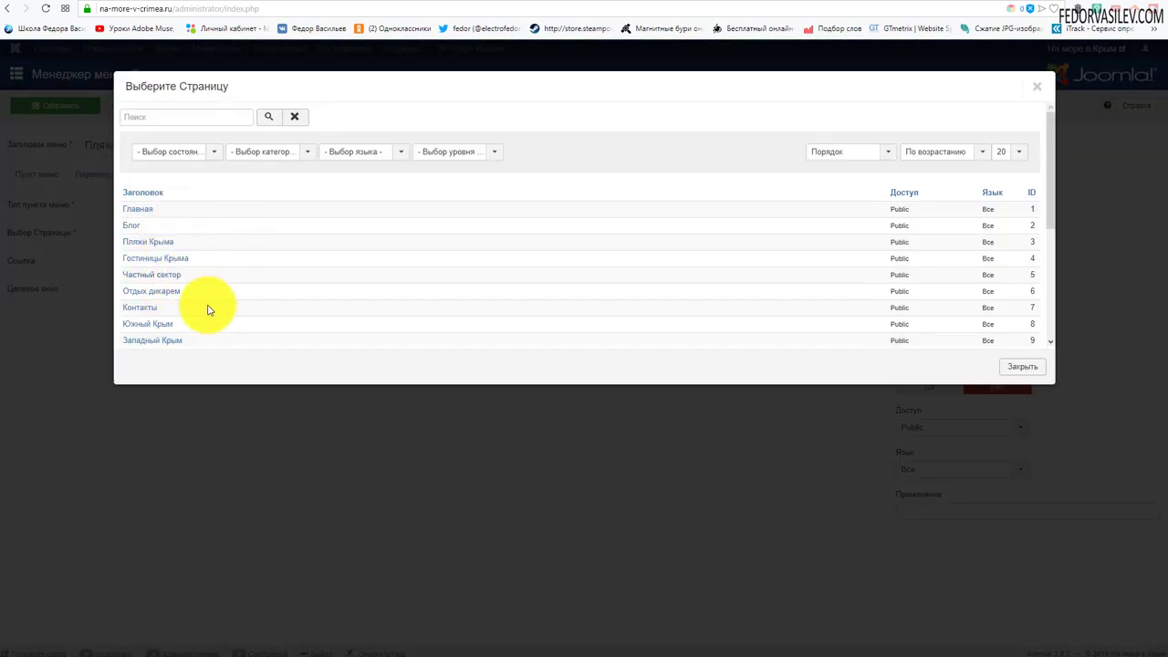
{"action": "scroll", "coordinate": [201, 294], "scroll_direction": "down", "scroll_amount": 1}
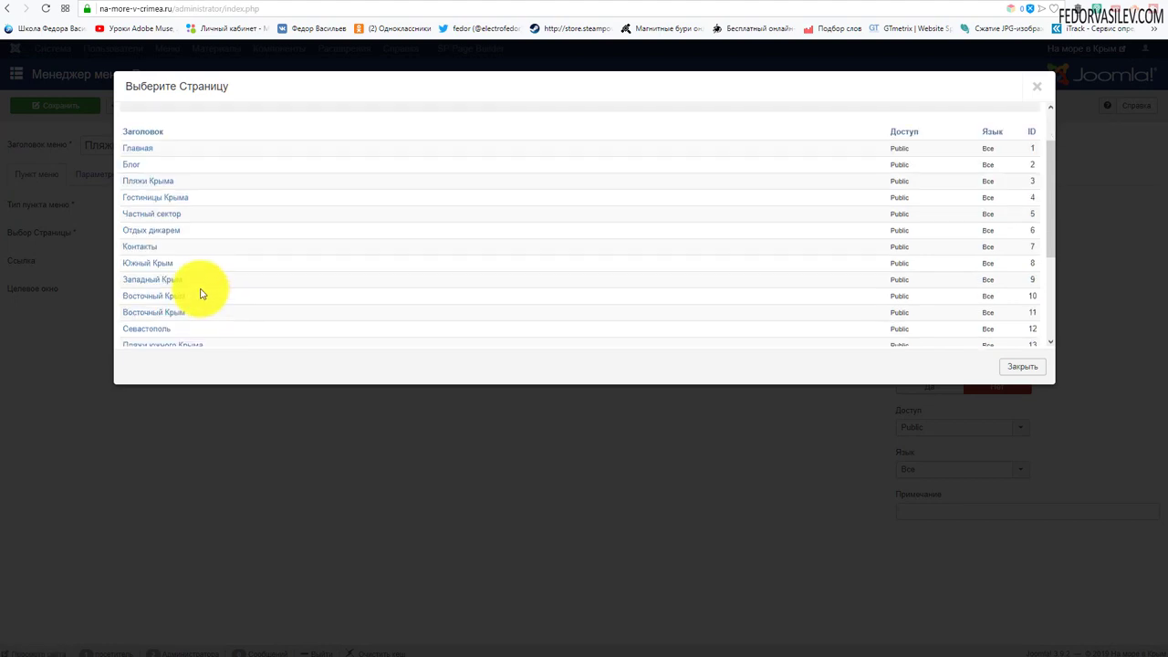
{"action": "scroll", "coordinate": [204, 277], "scroll_direction": "down", "scroll_amount": 1}
{"action": "left_click", "coordinate": [453, 464]}
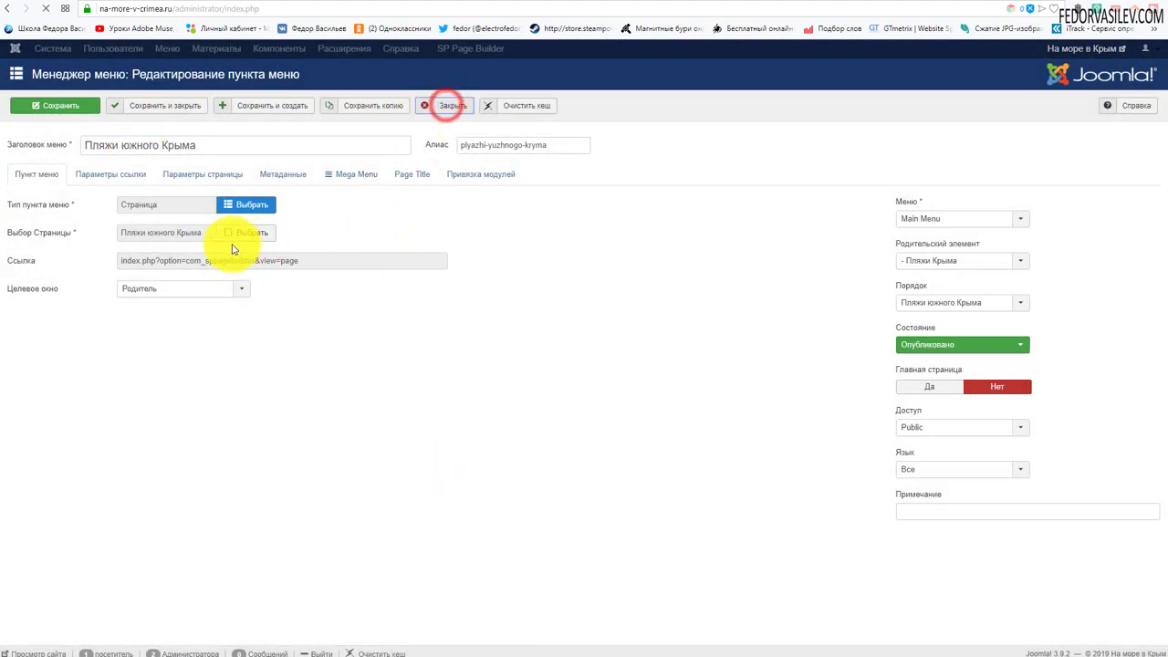
- Open the SP Page Builder page list and look through all three pages of it
{"action": "left_click", "coordinate": [501, 48]}
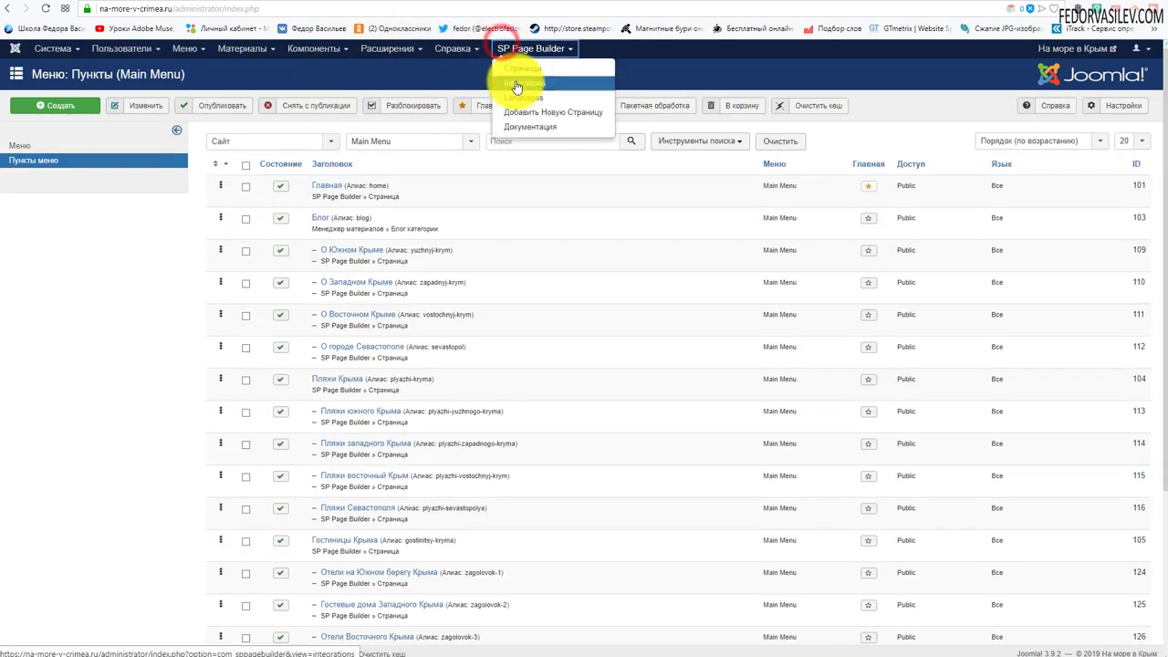
{"action": "left_click", "coordinate": [520, 70]}
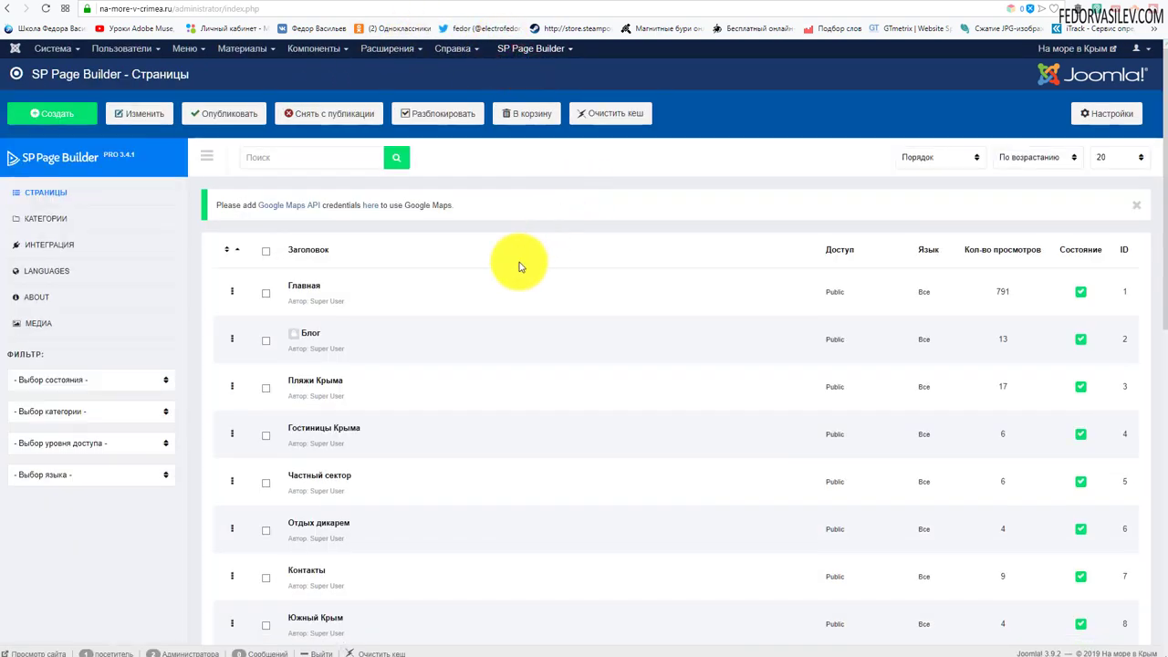
{"action": "scroll", "coordinate": [511, 265], "scroll_direction": "down", "scroll_amount": 8}
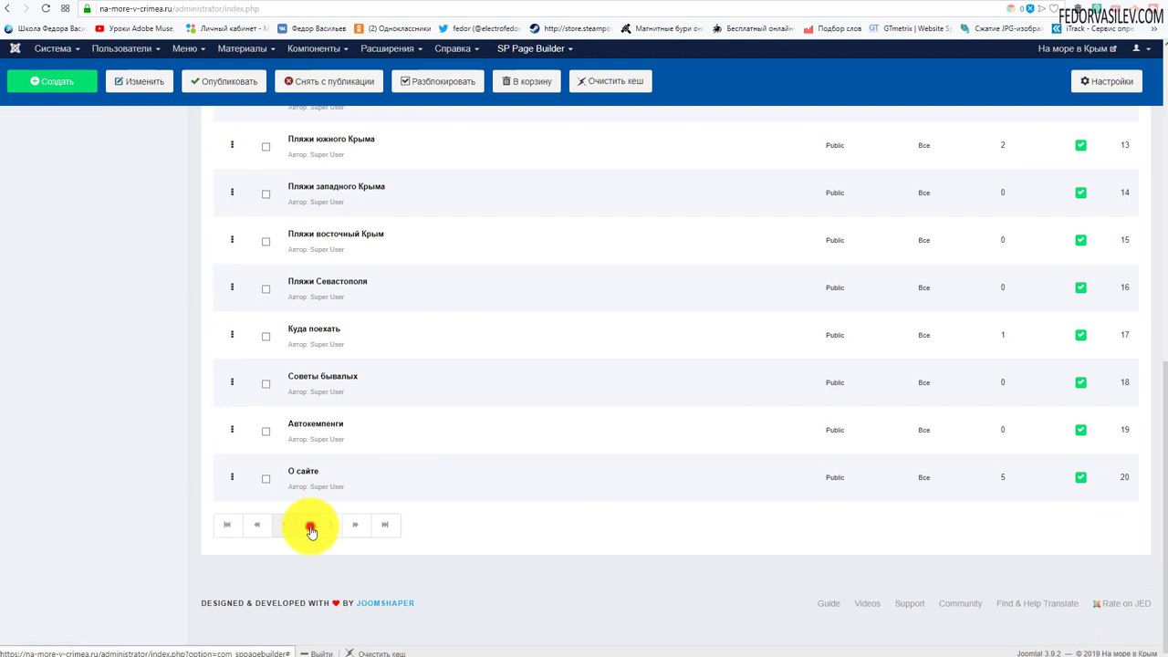
{"action": "left_click", "coordinate": [310, 526]}
{"action": "scroll", "coordinate": [313, 552], "scroll_direction": "down", "scroll_amount": 8}
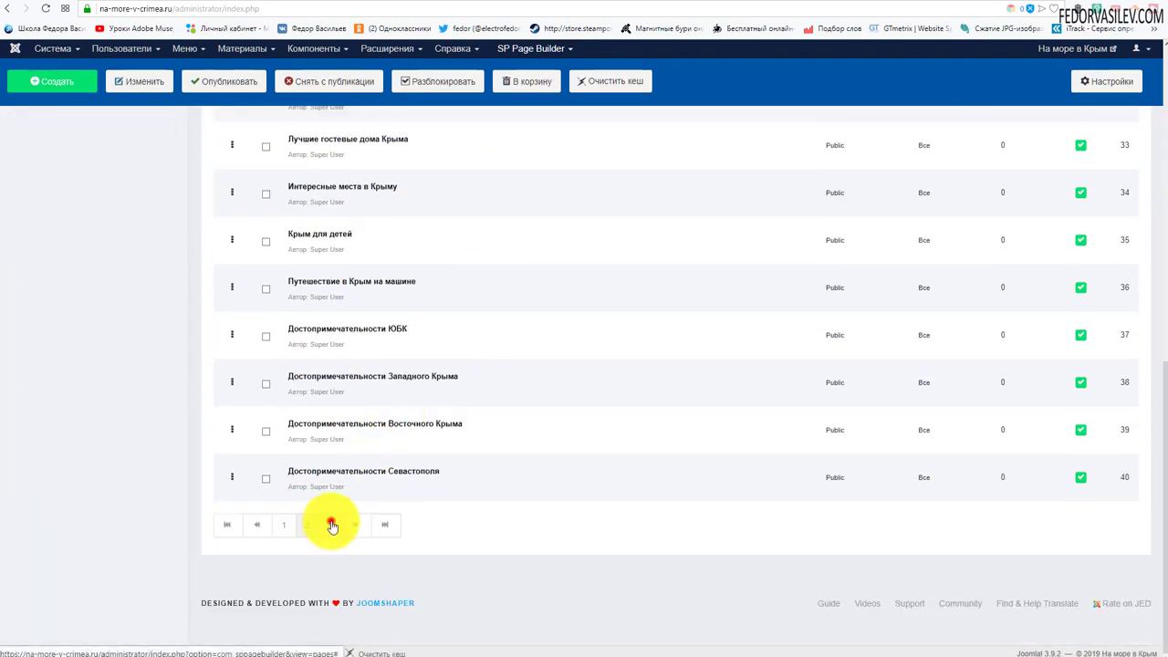
{"action": "left_click", "coordinate": [329, 525]}
{"action": "scroll", "coordinate": [378, 325], "scroll_direction": "down", "scroll_amount": 3}
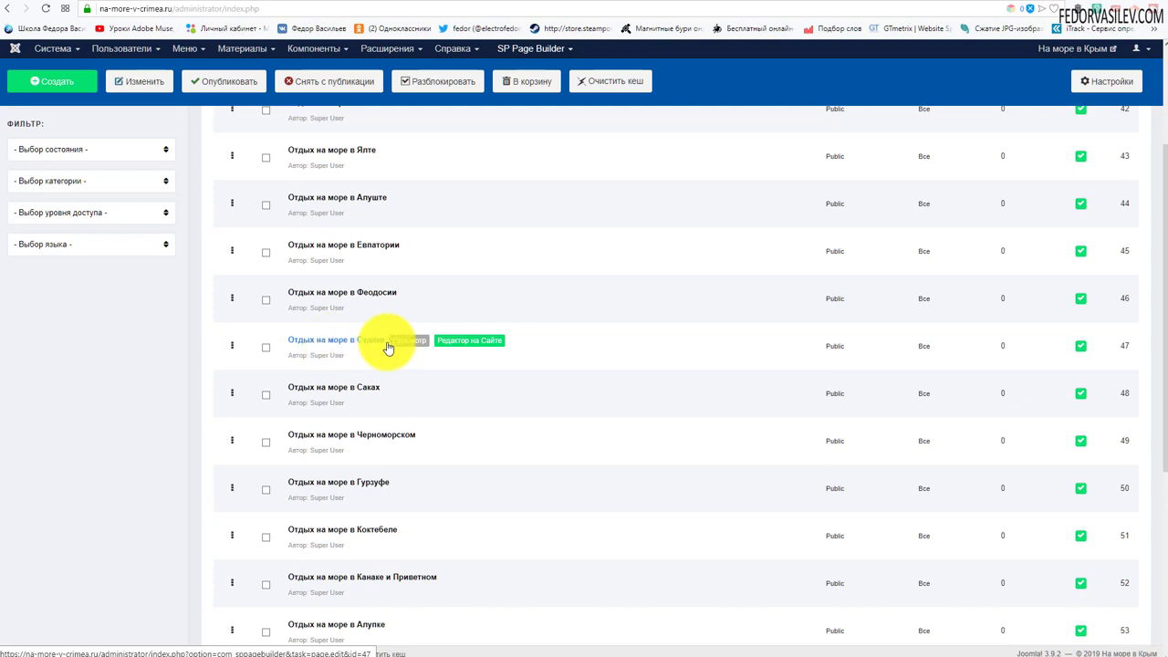
{"action": "scroll", "coordinate": [394, 345], "scroll_direction": "up", "scroll_amount": 5}
{"action": "scroll", "coordinate": [394, 346], "scroll_direction": "down", "scroll_amount": 3}
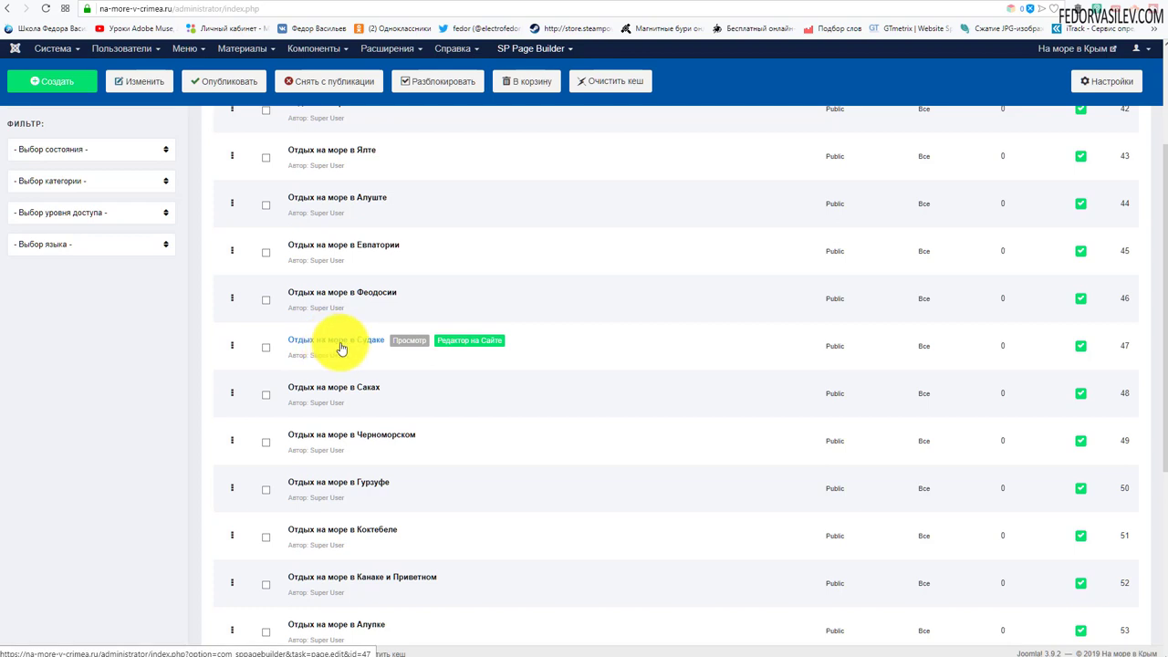
- Preview the «Отдых на море в Судаке» page, and open «Отдых на море в Саках» in the on-site editor by signing in with the prefilled credentials
{"action": "left_click", "coordinate": [409, 343]}
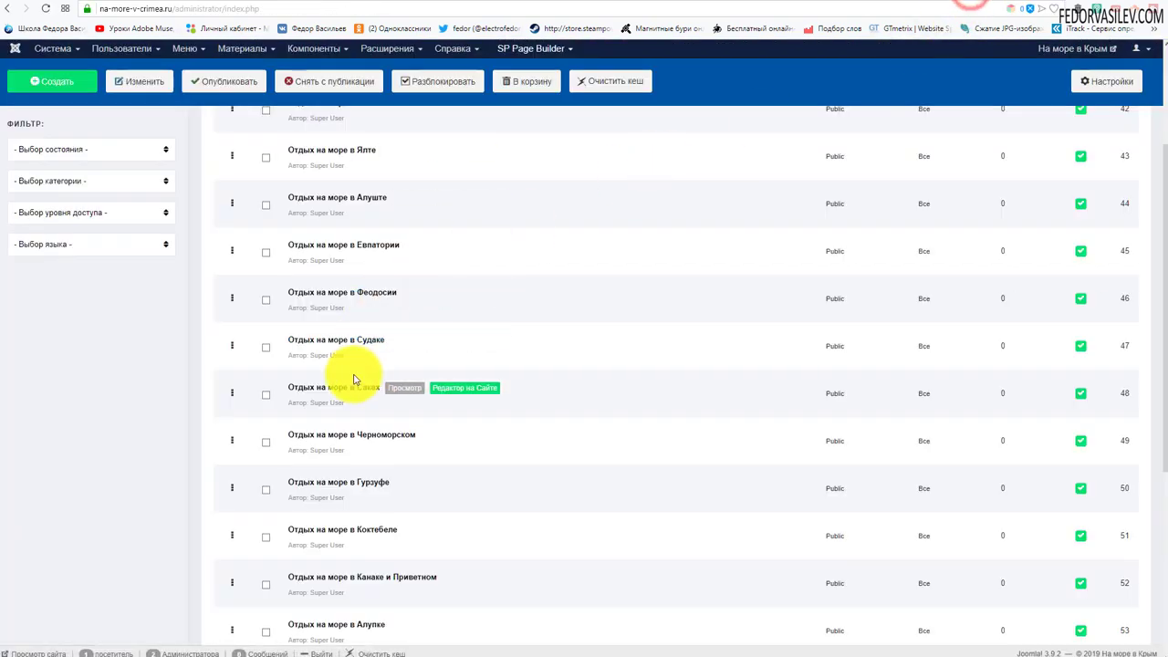
{"action": "left_click", "coordinate": [453, 393]}
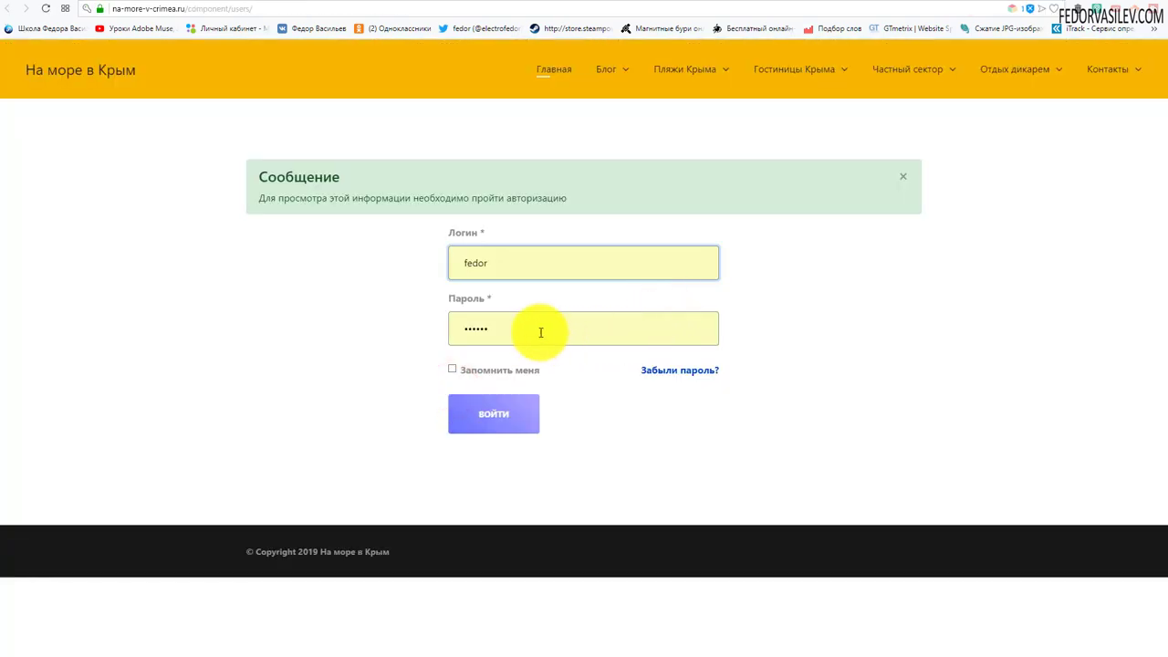
{"action": "left_click", "coordinate": [499, 422]}
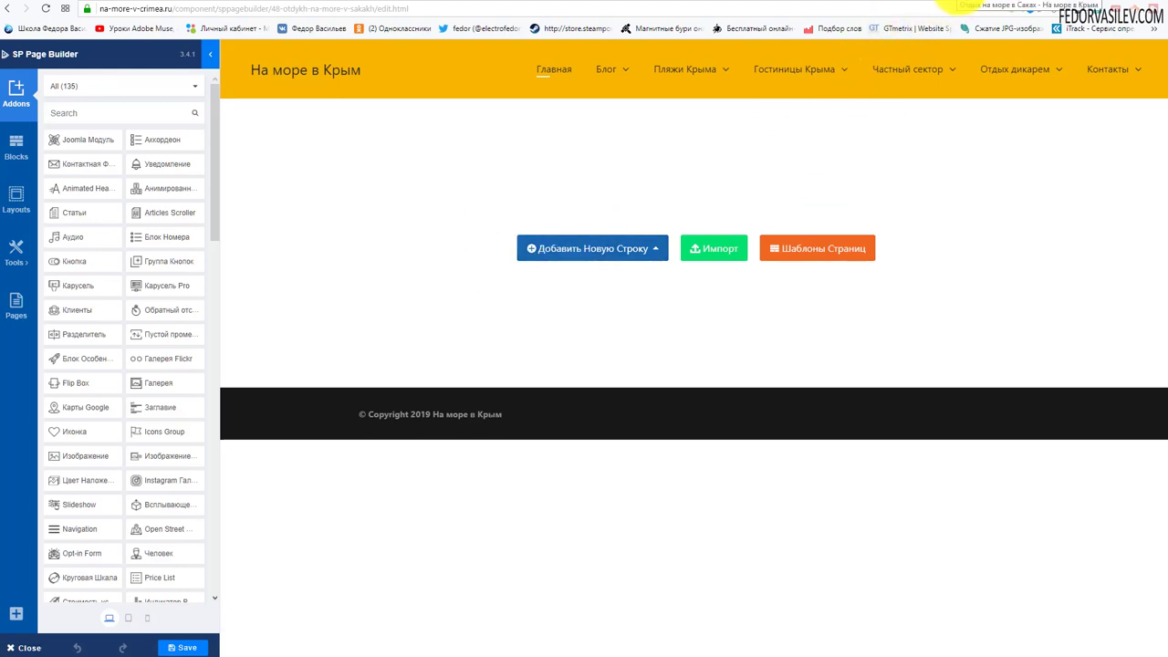
- Return to the SP Page Builder page list, go to its first page, and open «Главная» in the on-site editor
{"action": "left_click", "coordinate": [950, 6]}
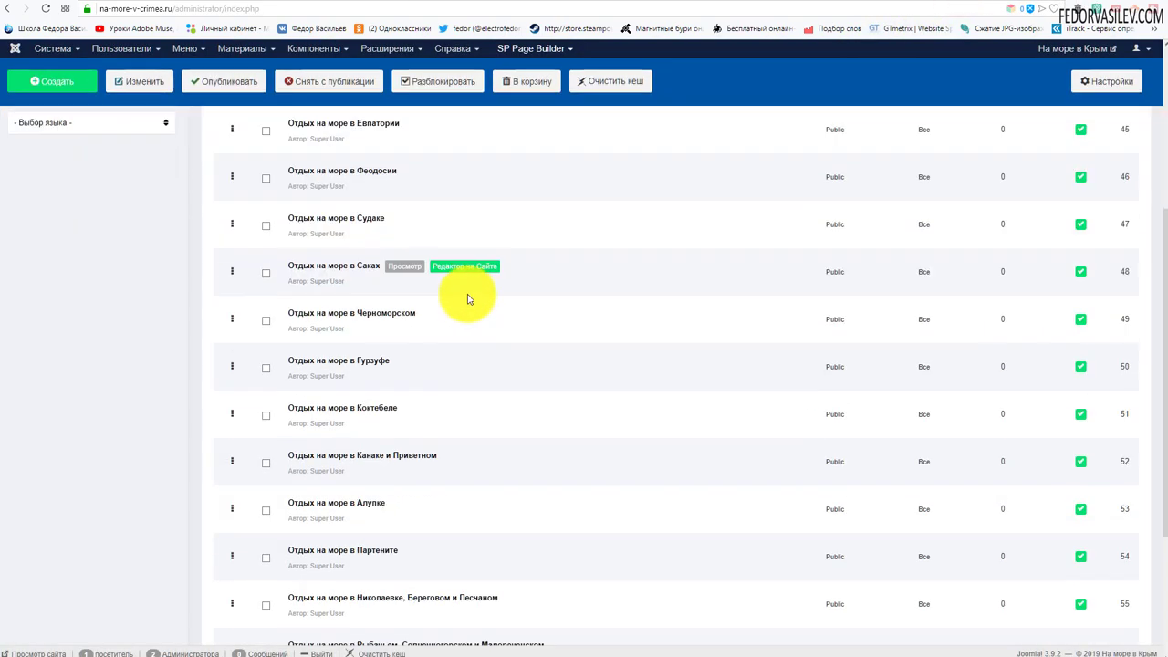
{"action": "scroll", "coordinate": [467, 299], "scroll_direction": "down", "scroll_amount": 5}
{"action": "left_click", "coordinate": [284, 521]}
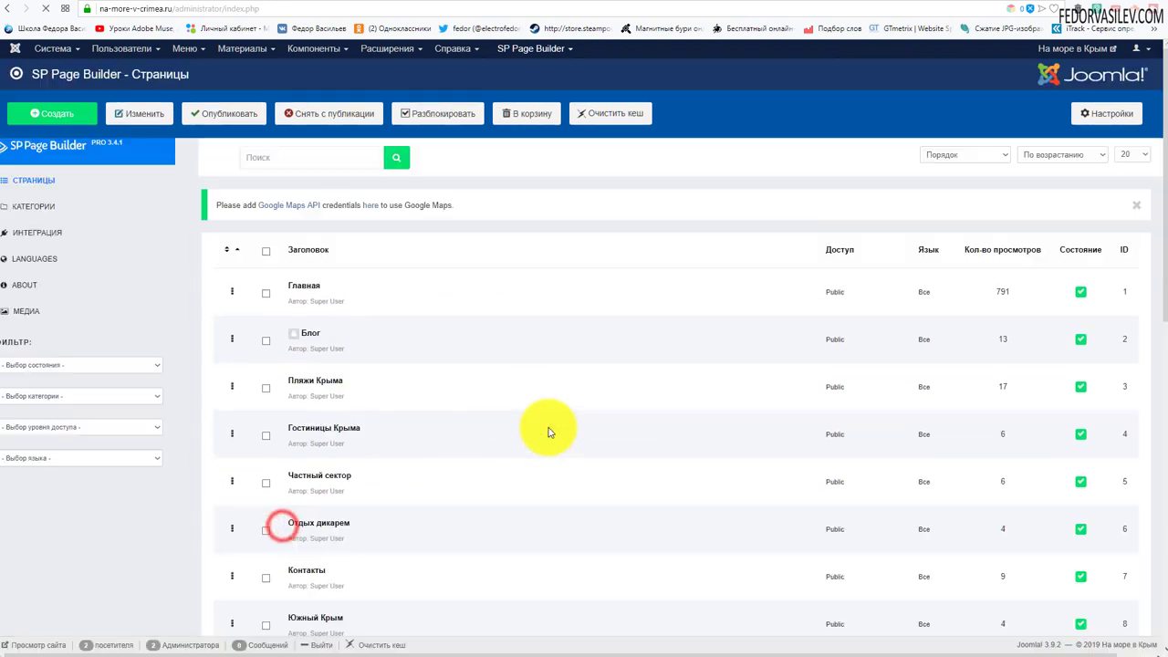
{"action": "mouse_move", "coordinate": [373, 286]}
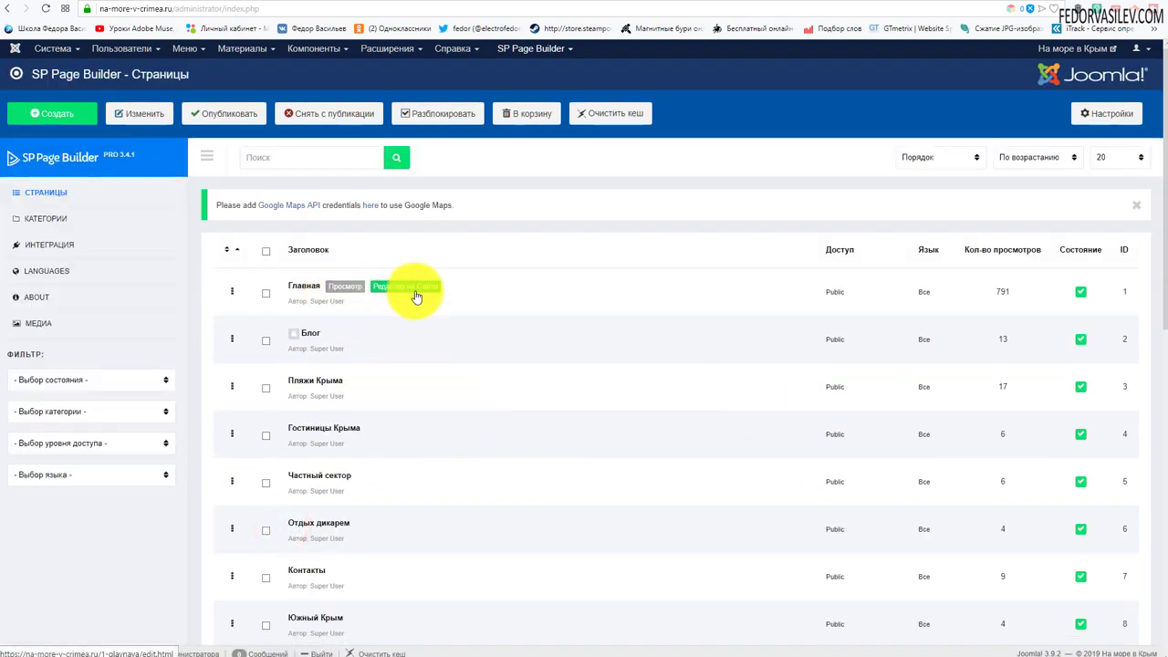
{"action": "left_click", "coordinate": [407, 288]}
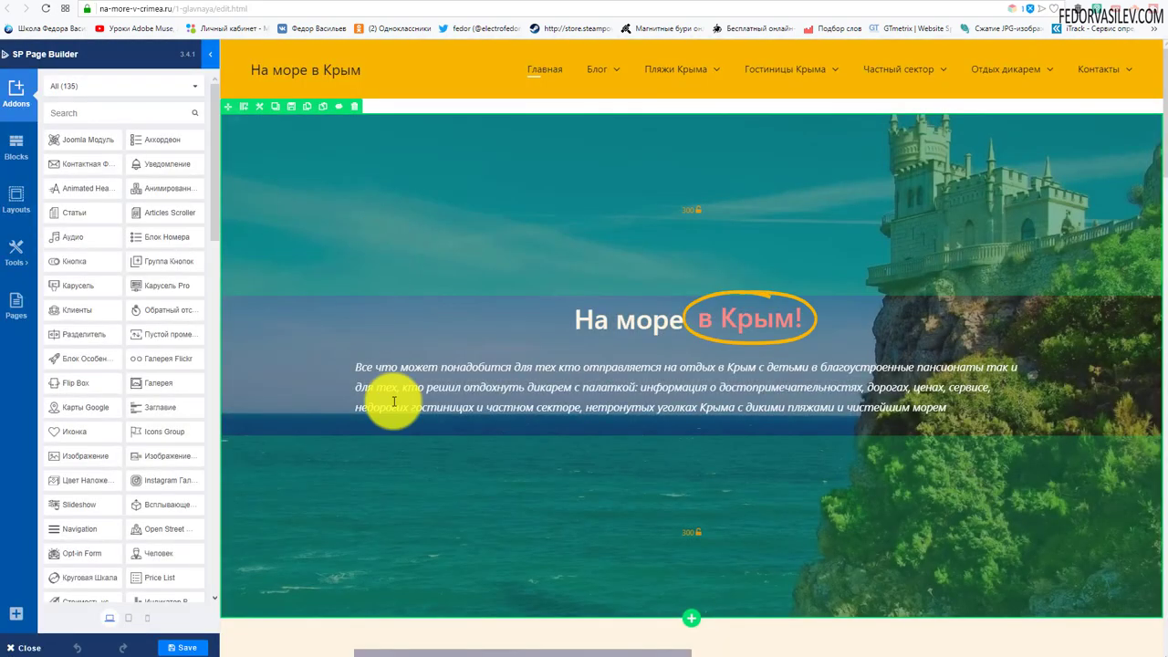
- Widen the editor's addons panel to three columns, and try collapsing and reopening it
{"action": "mouse_move", "coordinate": [691, 287]}
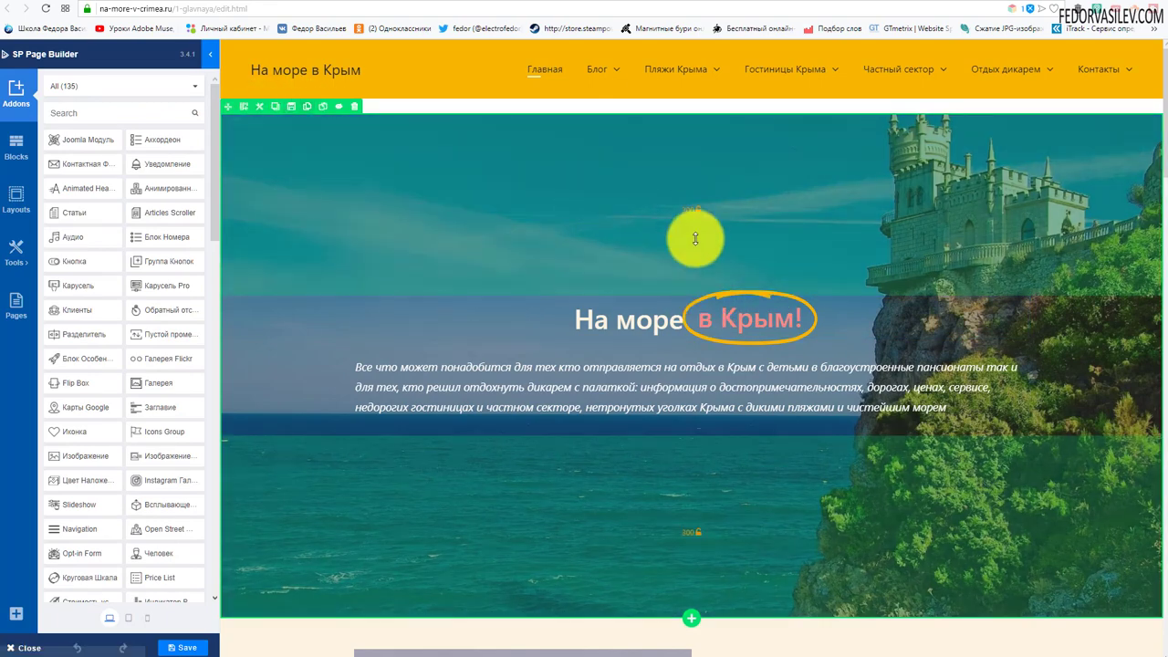
{"action": "mouse_move", "coordinate": [667, 319]}
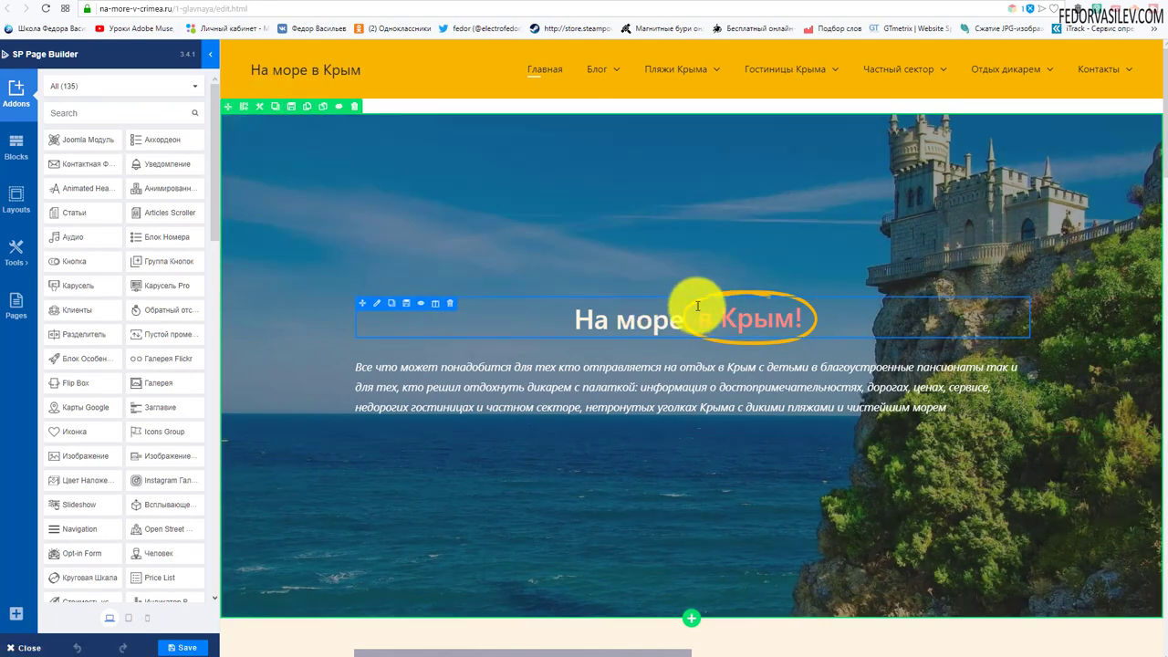
{"action": "left_click_drag", "start_coordinate": [223, 348], "coordinate": [162, 341]}
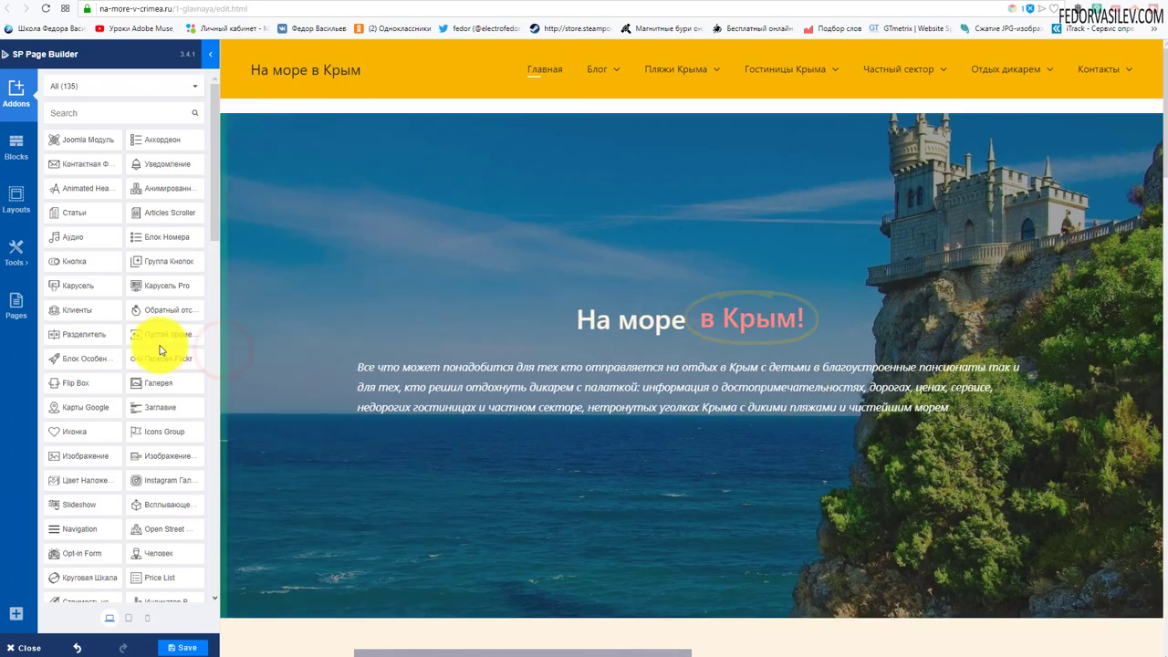
{"action": "left_click", "coordinate": [219, 354]}
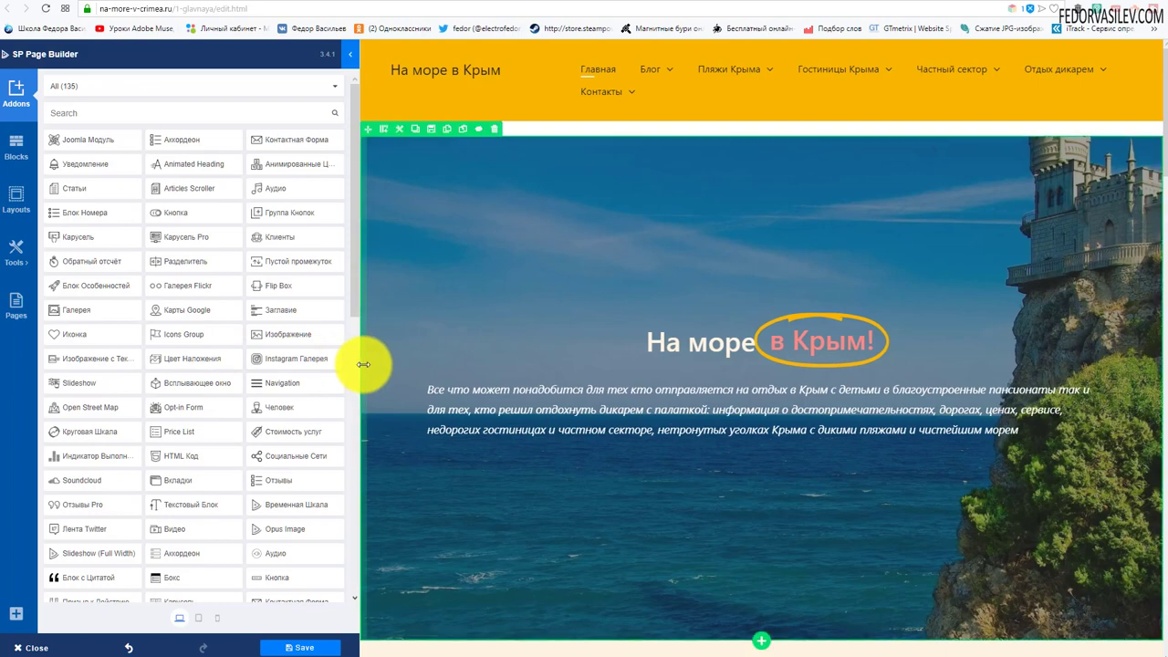
{"action": "mouse_move", "coordinate": [362, 365]}
{"action": "left_mouse_down"}
{"action": "mouse_move", "coordinate": [258, 365]}
{"action": "mouse_move", "coordinate": [359, 375]}
{"action": "left_mouse_up"}
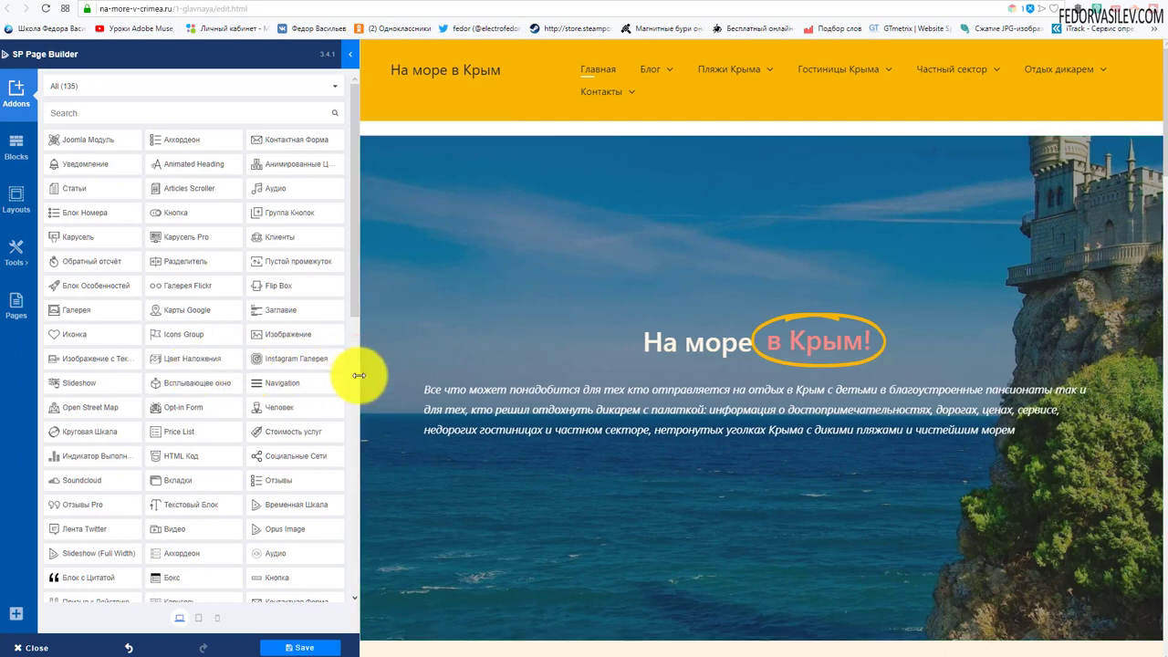
{"action": "left_click", "coordinate": [347, 54]}
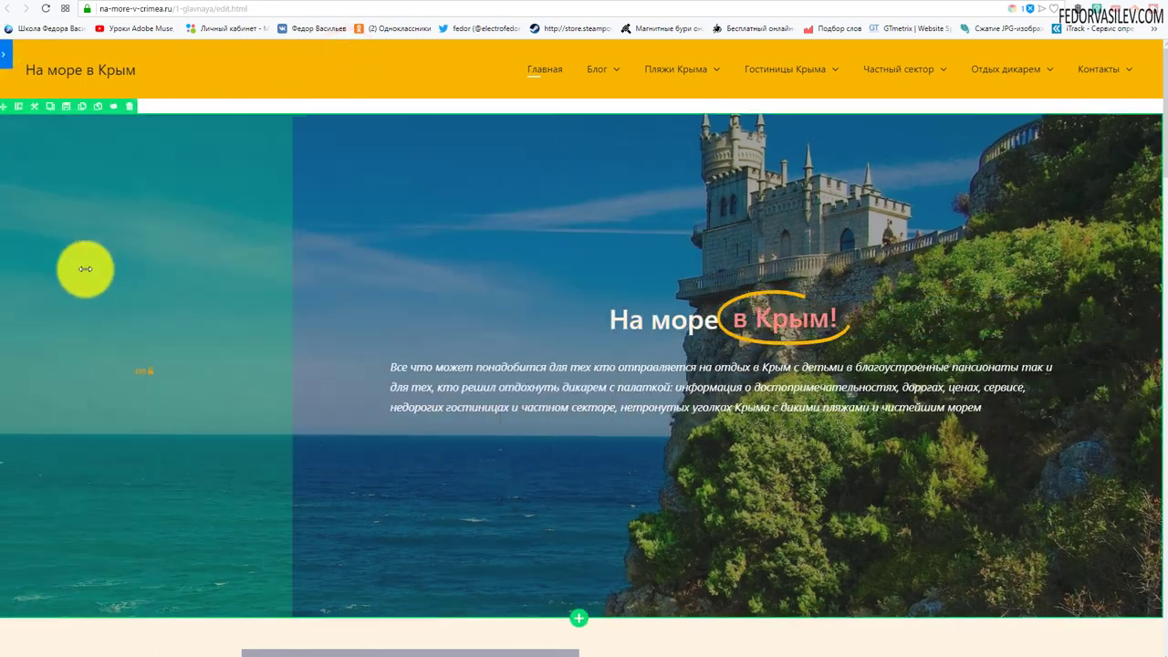
{"action": "left_click", "coordinate": [5, 55]}
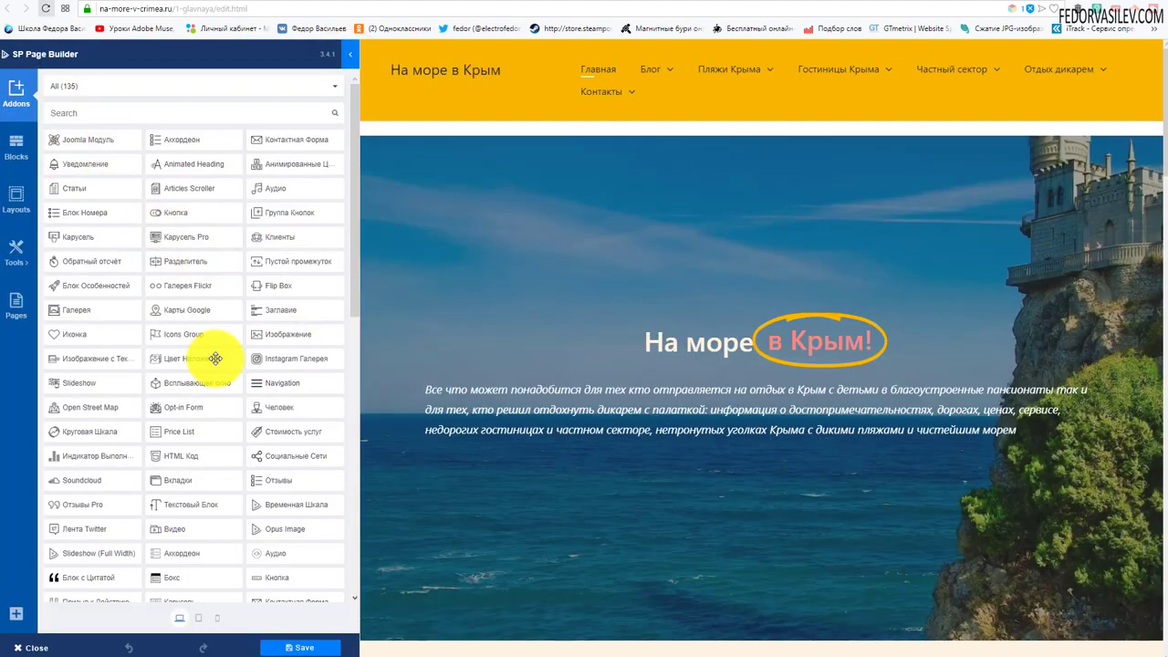
- Go back to the page list and unlock the checked-out «Блог» page
{"action": "left_click", "coordinate": [967, 3]}
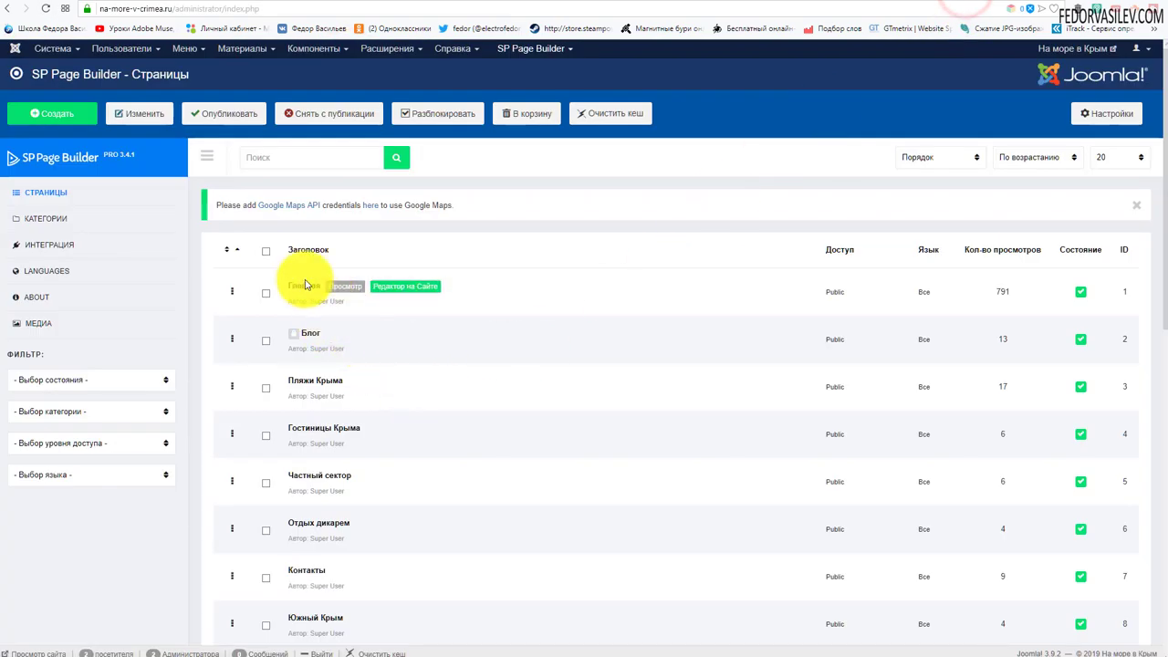
{"action": "left_click", "coordinate": [293, 335]}
{"action": "scroll", "coordinate": [467, 321], "scroll_direction": "down", "scroll_amount": 1}
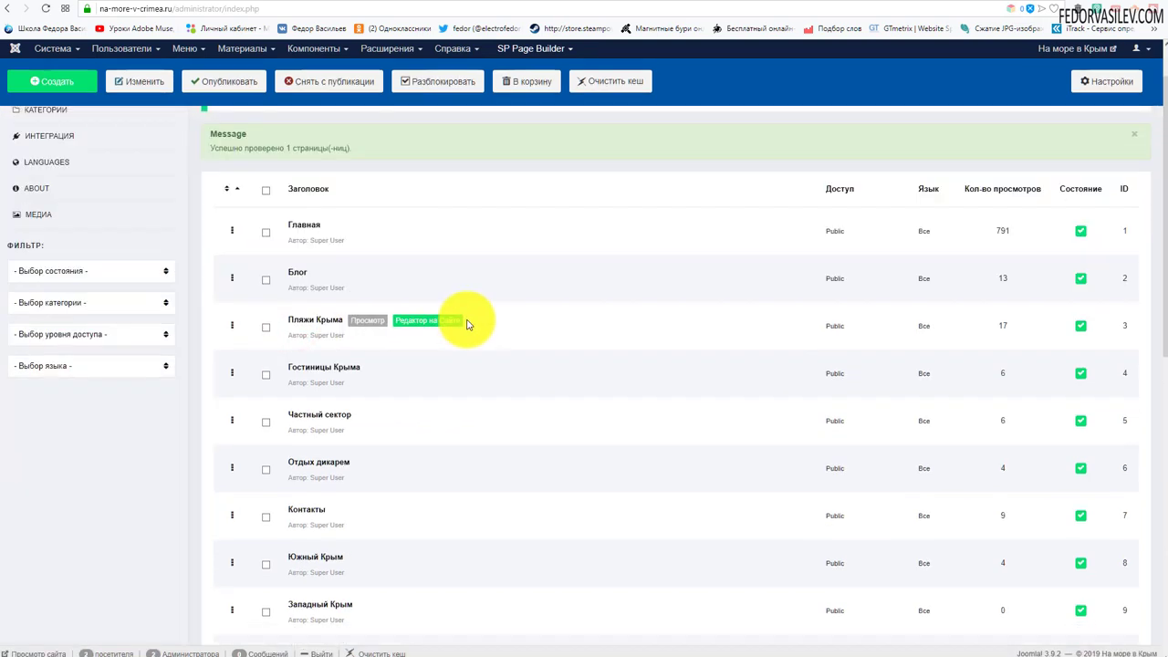
- Open the «Пляжи Крыма» page in the back-end editor and add a new single-column row
{"action": "left_click", "coordinate": [318, 326]}
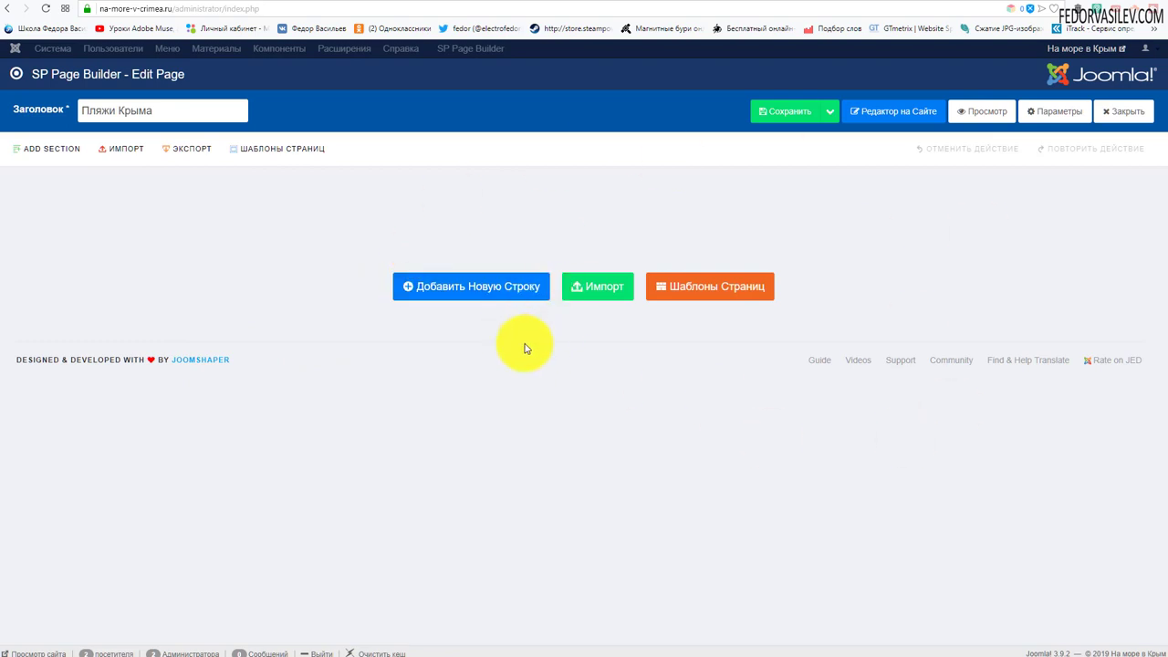
{"action": "left_click", "coordinate": [474, 294]}
{"action": "left_click", "coordinate": [345, 193]}
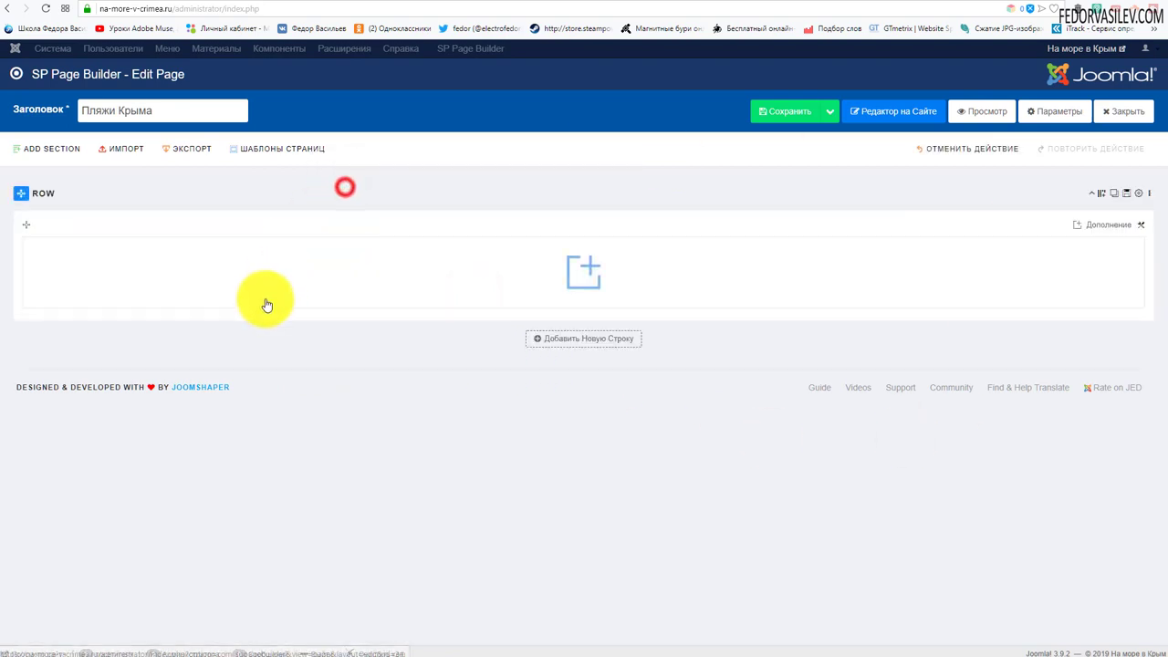
- Look through the addons available for the empty row, and close the «Пляжи Крыма» page without saving
{"action": "left_click", "coordinate": [586, 274]}
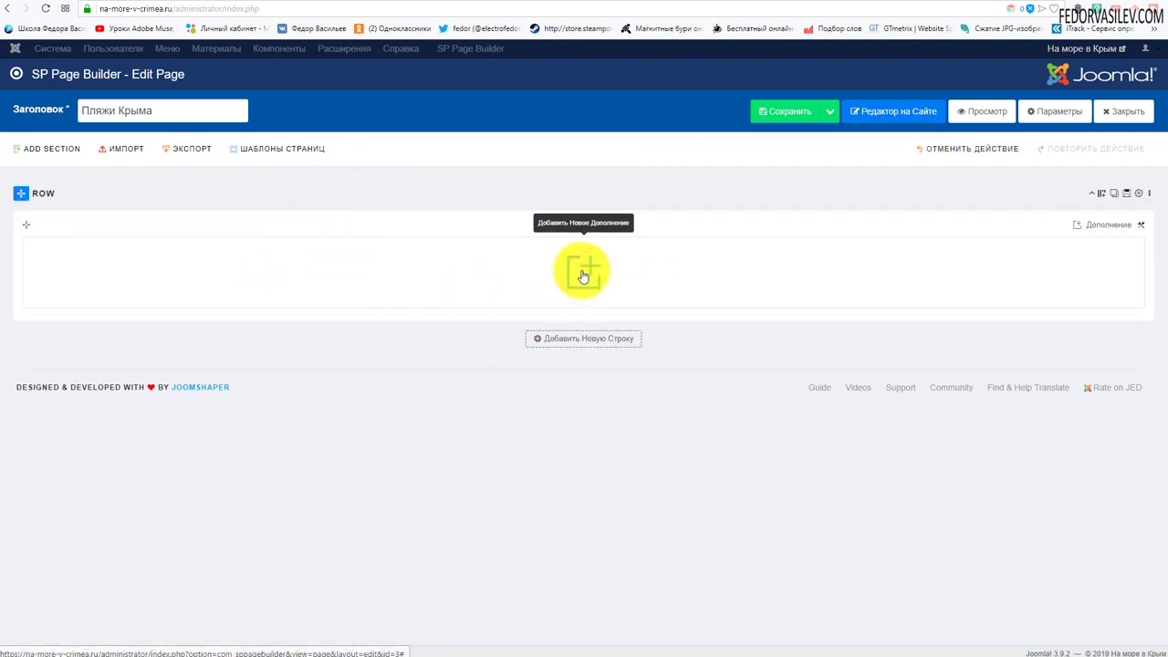
{"action": "scroll", "coordinate": [638, 319], "scroll_direction": "down", "scroll_amount": 3}
{"action": "scroll", "coordinate": [844, 199], "scroll_direction": "up", "scroll_amount": 1}
{"action": "scroll", "coordinate": [844, 198], "scroll_direction": "up", "scroll_amount": 2}
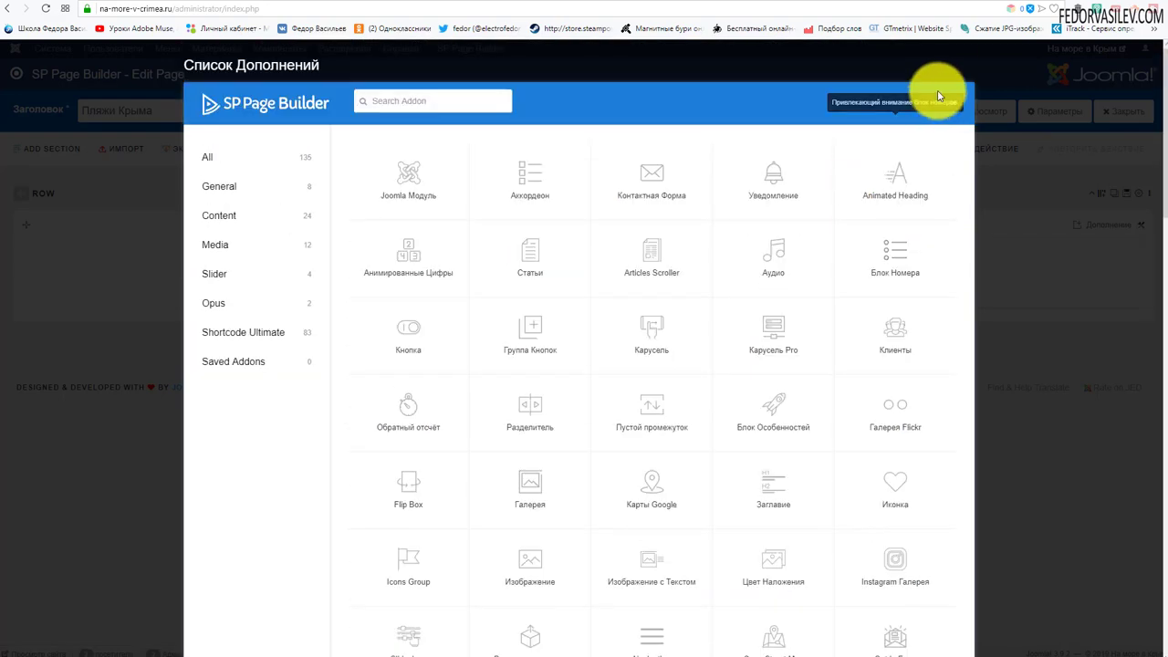
{"action": "left_click", "coordinate": [1025, 169]}
{"action": "left_click", "coordinate": [951, 109]}
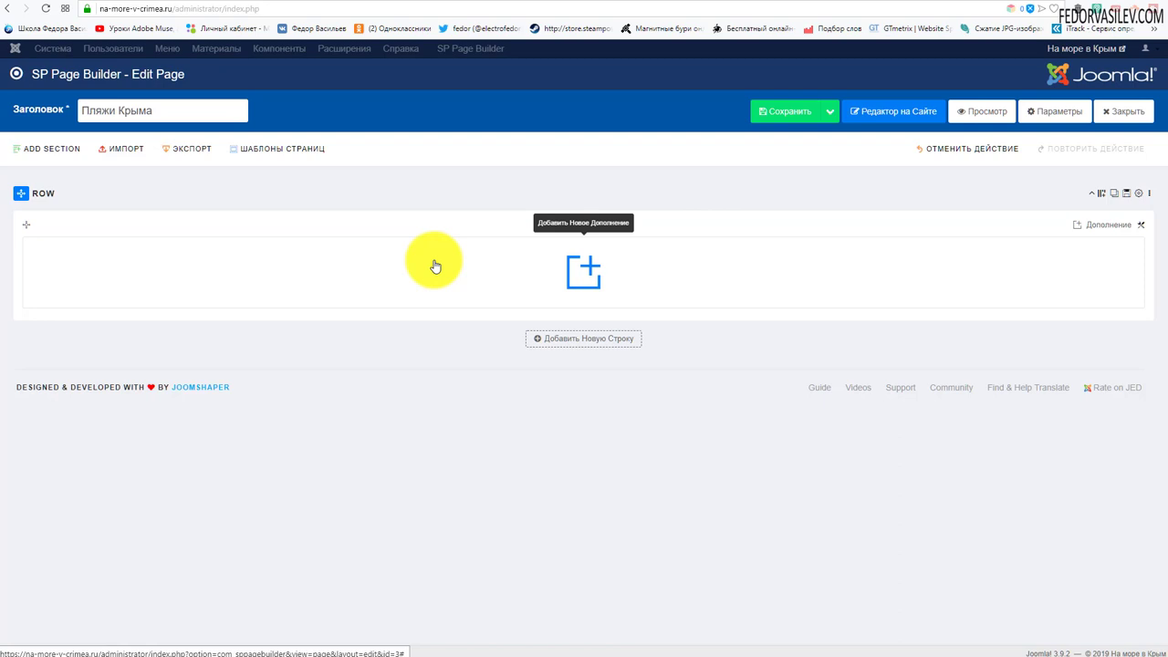
{"action": "left_click", "coordinate": [1123, 111]}
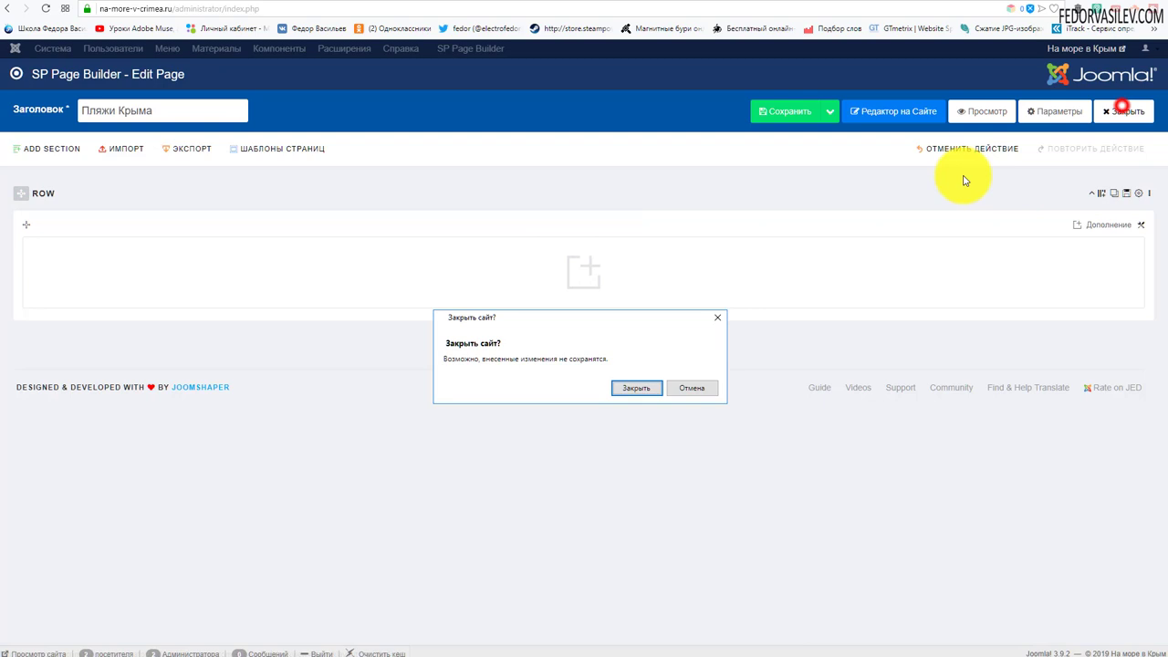
{"action": "left_click", "coordinate": [639, 388]}
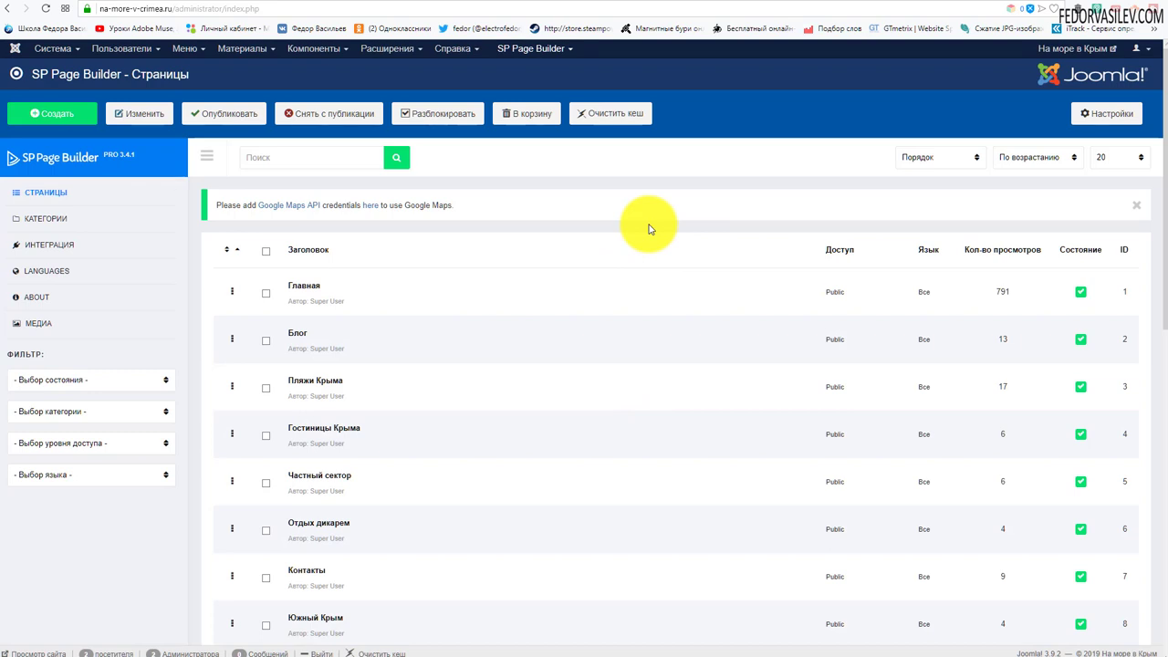
- Switch to the live «Блог» page and examine its article feed and sidebar blocks
{"action": "left_click", "coordinate": [982, 4]}
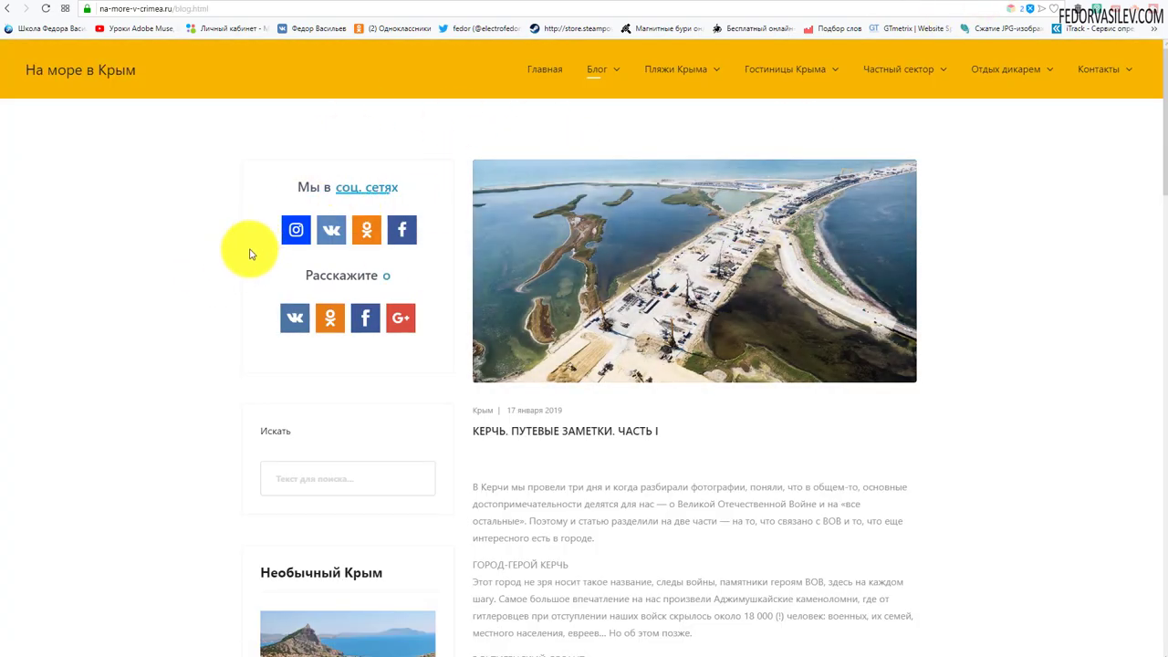
{"action": "scroll", "coordinate": [250, 253], "scroll_direction": "down", "scroll_amount": 10}
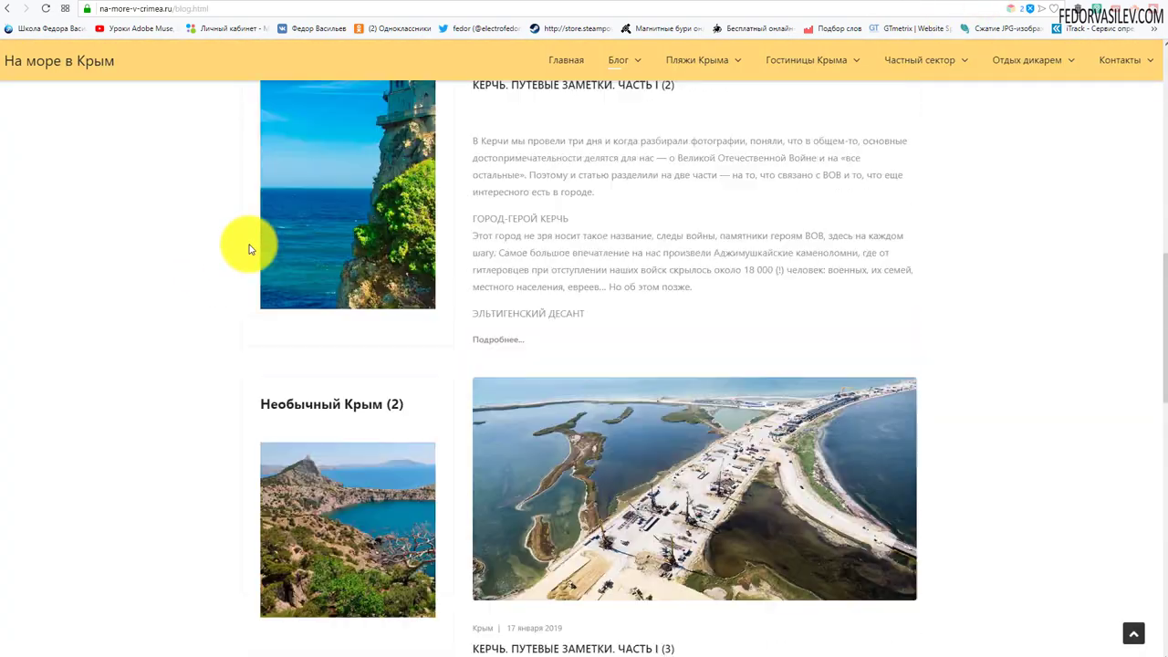
{"action": "scroll", "coordinate": [251, 249], "scroll_direction": "up", "scroll_amount": 10}
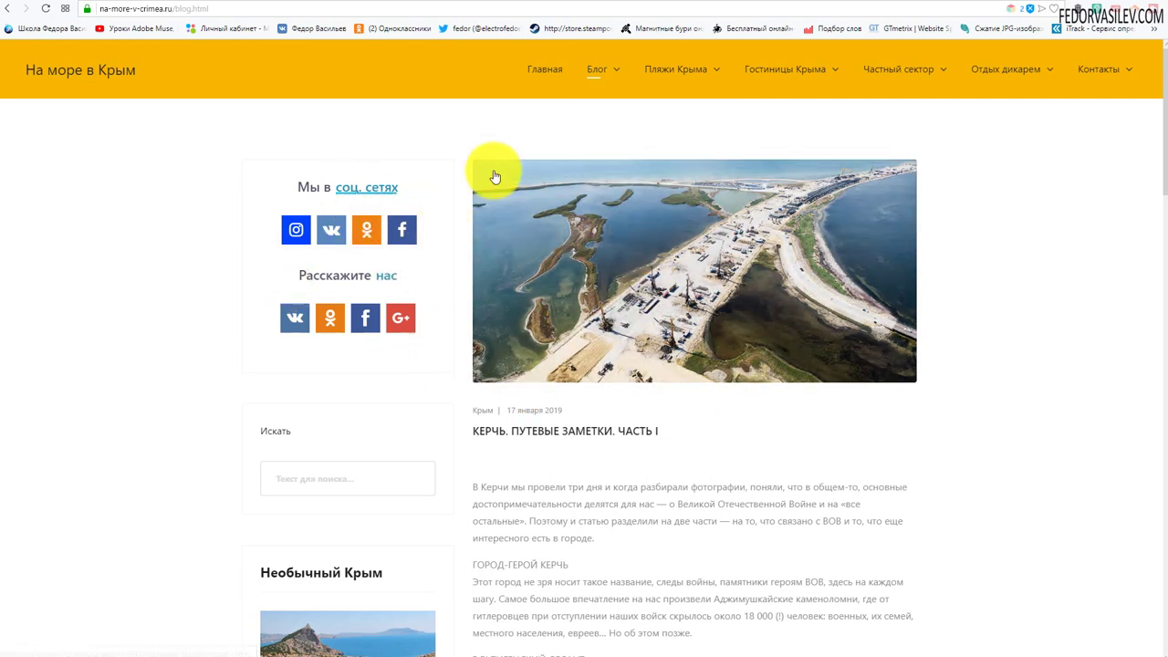
{"action": "mouse_move", "coordinate": [602, 73]}
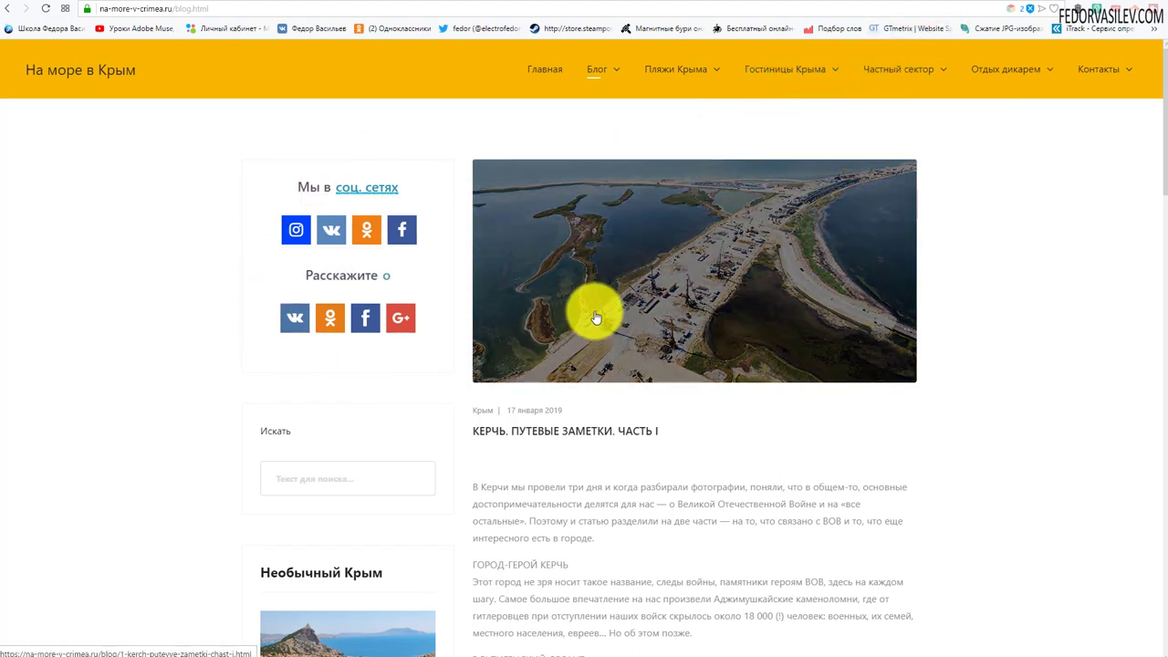
{"action": "scroll", "coordinate": [721, 283], "scroll_direction": "down", "scroll_amount": 5}
{"action": "scroll", "coordinate": [704, 274], "scroll_direction": "up", "scroll_amount": 5}
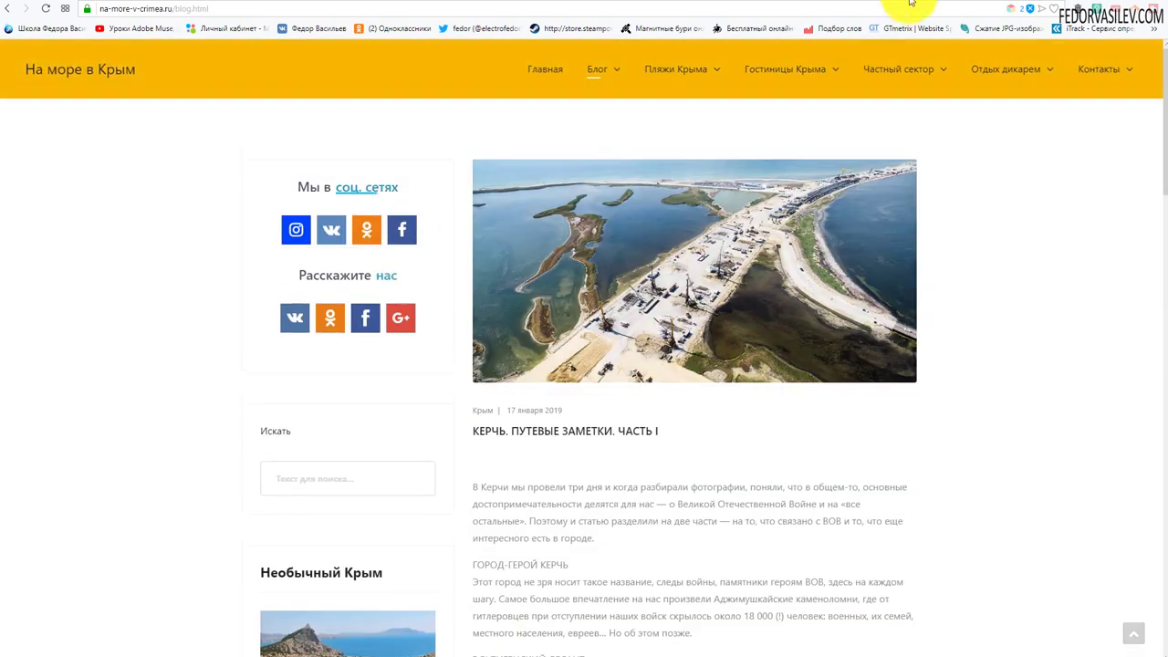
- Return to the administration area and open the article manager to view the blog's articles
{"action": "left_click", "coordinate": [958, 3]}
{"action": "left_click", "coordinate": [242, 48]}
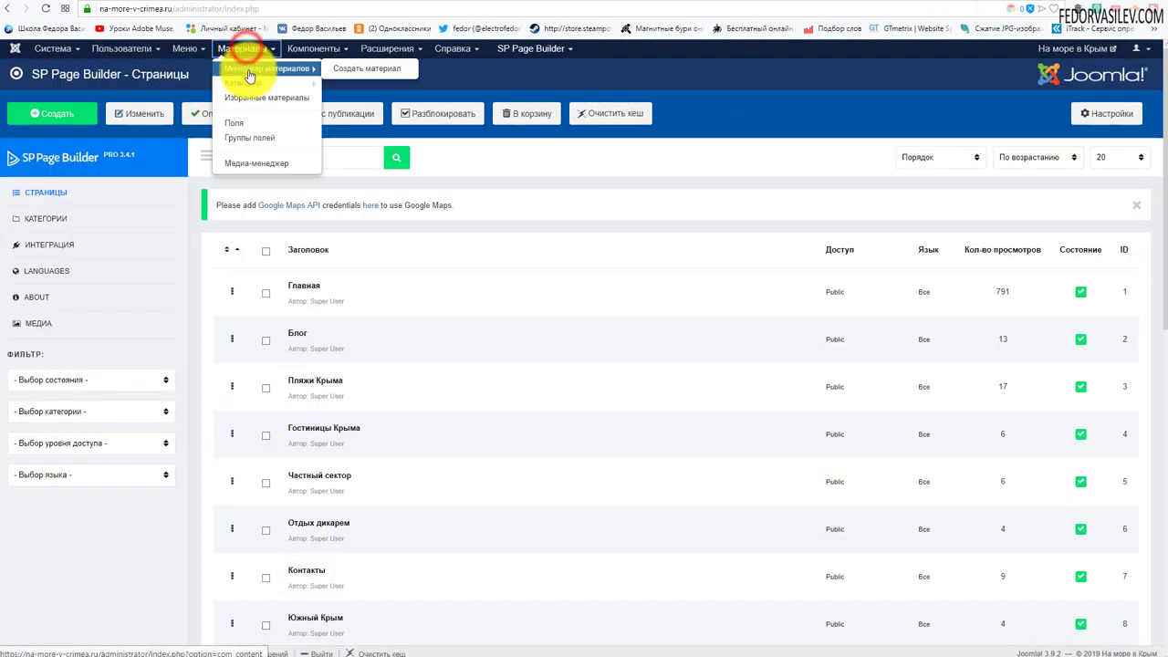
{"action": "left_click", "coordinate": [249, 71]}
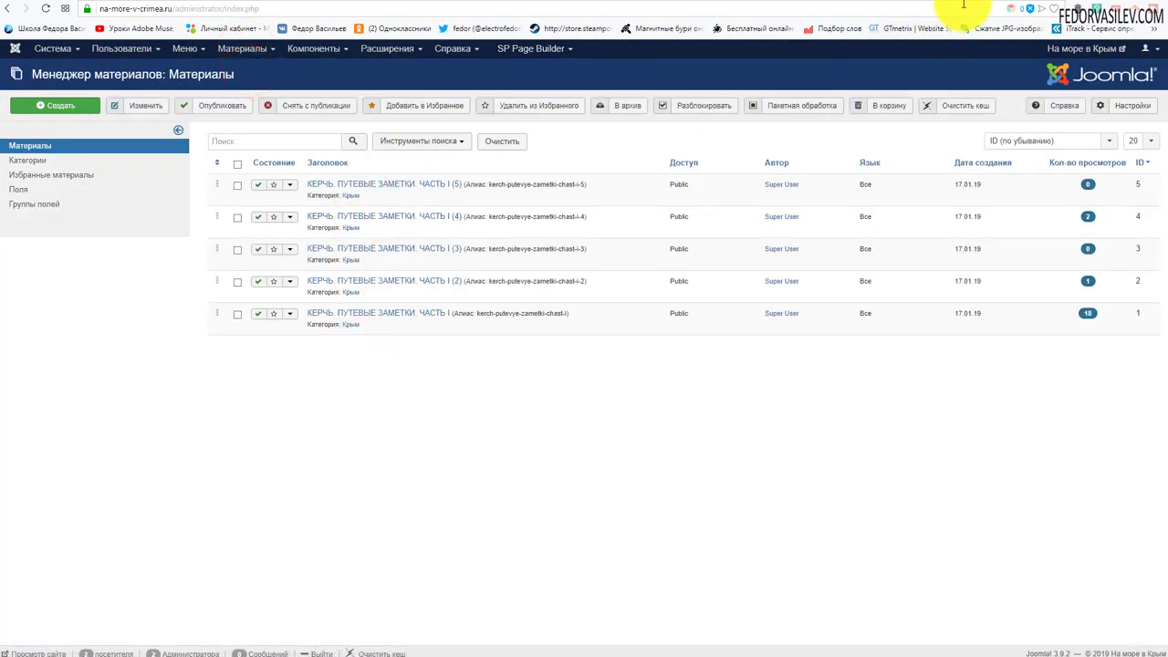
- Compare the sidebar blocks on the live «Блог» page with the site module list in the administration area
{"action": "left_click", "coordinate": [963, 3]}
{"action": "scroll", "coordinate": [305, 216], "scroll_direction": "down", "scroll_amount": 9}
{"action": "scroll", "coordinate": [319, 276], "scroll_direction": "up", "scroll_amount": 9}
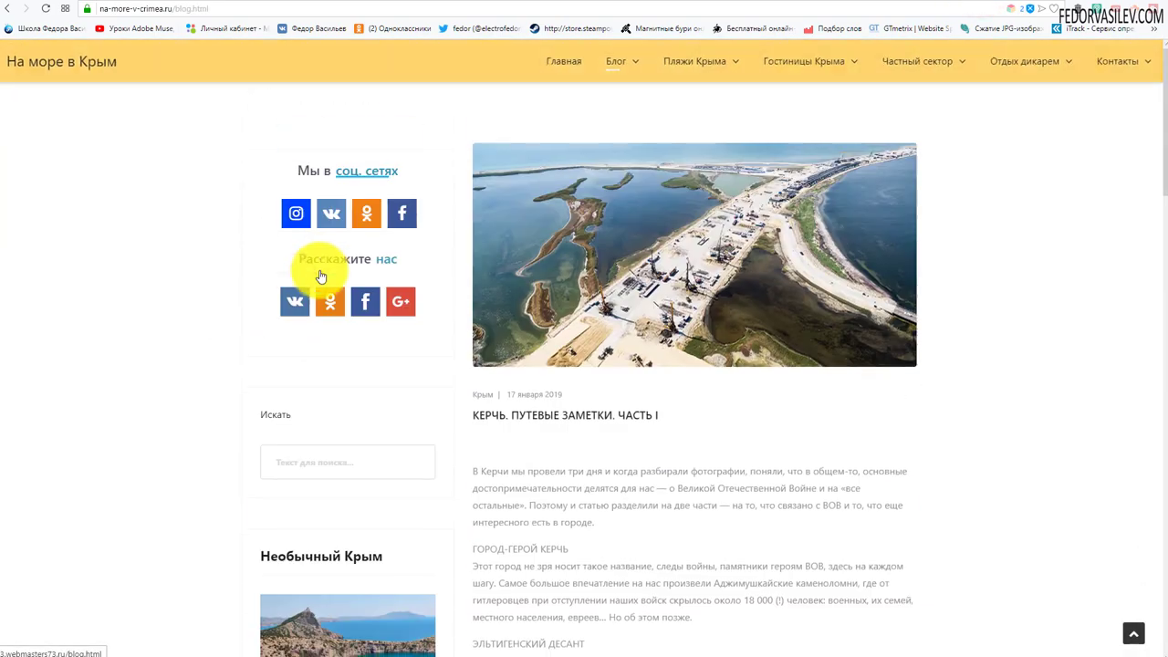
{"action": "left_click", "coordinate": [955, 5]}
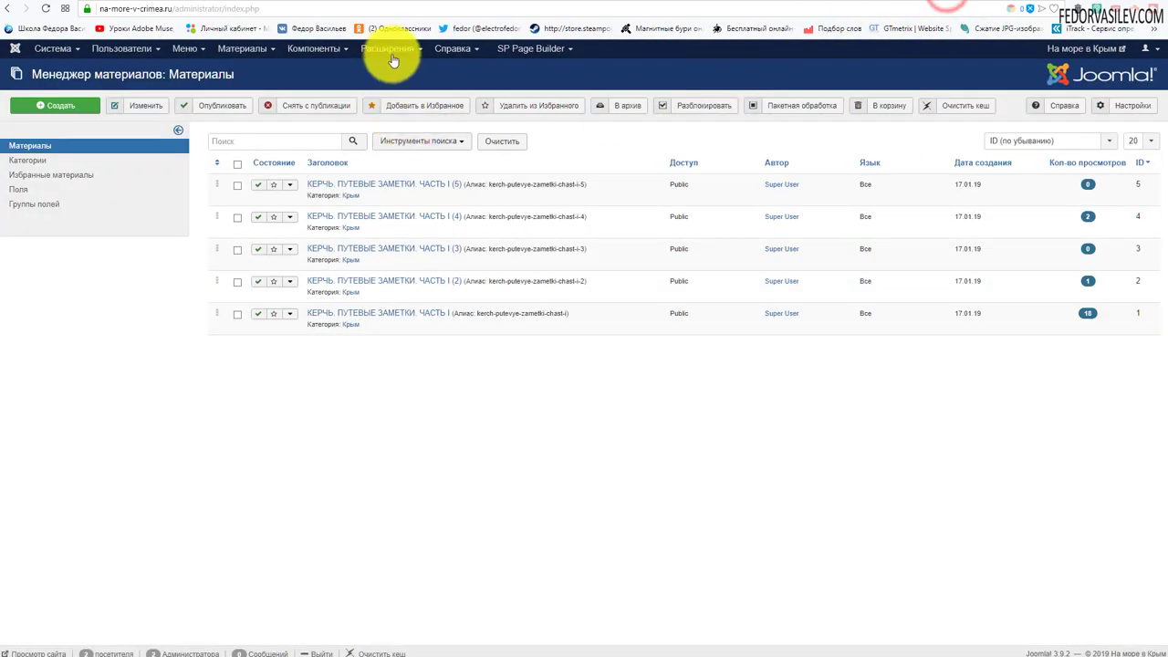
{"action": "left_click", "coordinate": [393, 54]}
{"action": "left_click", "coordinate": [395, 86]}
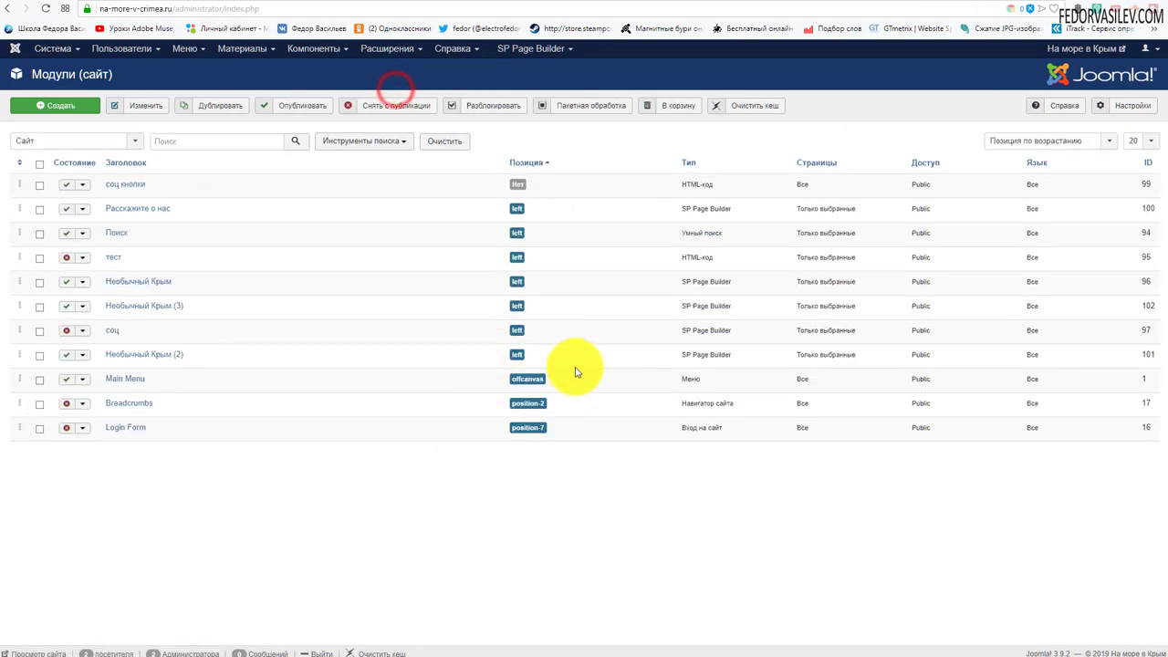
{"action": "left_click", "coordinate": [958, 7]}
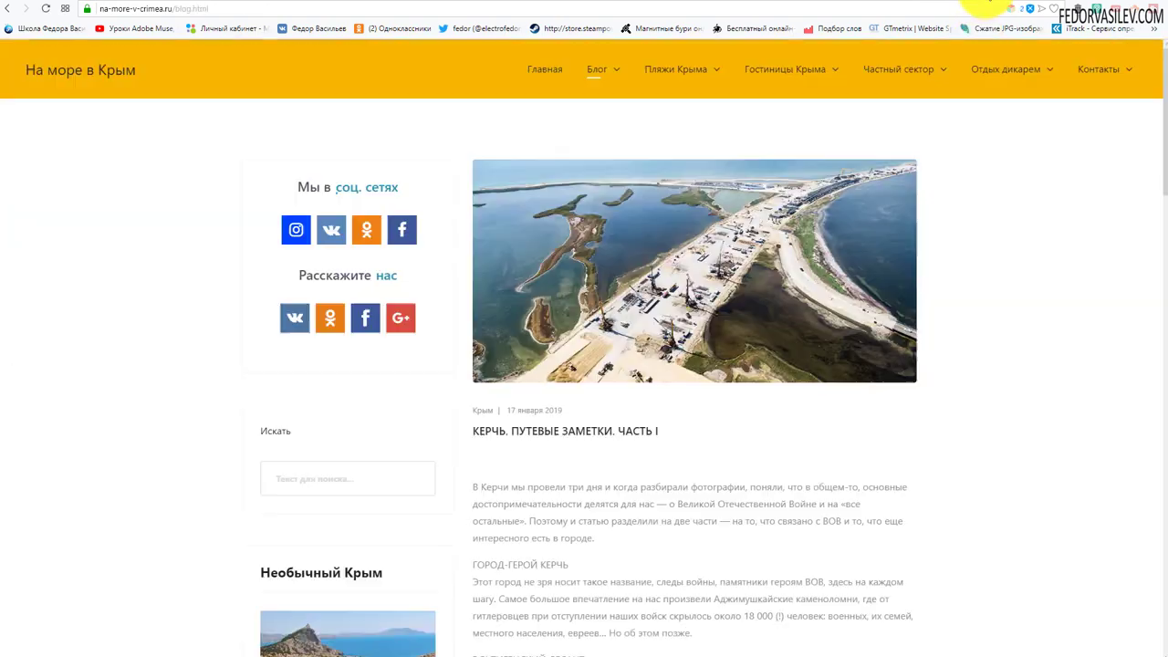
{"action": "left_click", "coordinate": [942, 4]}
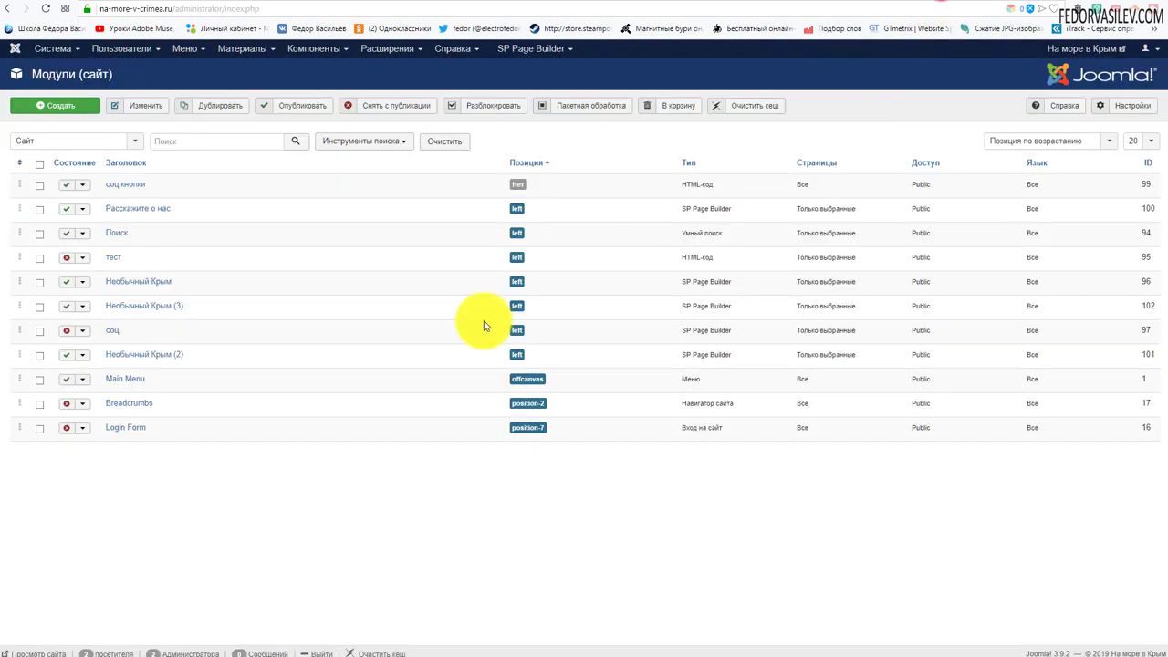
- Filter the site modules by the «Опубликовано» status, and check the uSocial login page in another tab
{"action": "left_click", "coordinate": [357, 143]}
{"action": "left_click", "coordinate": [112, 168]}
{"action": "left_click", "coordinate": [63, 229]}
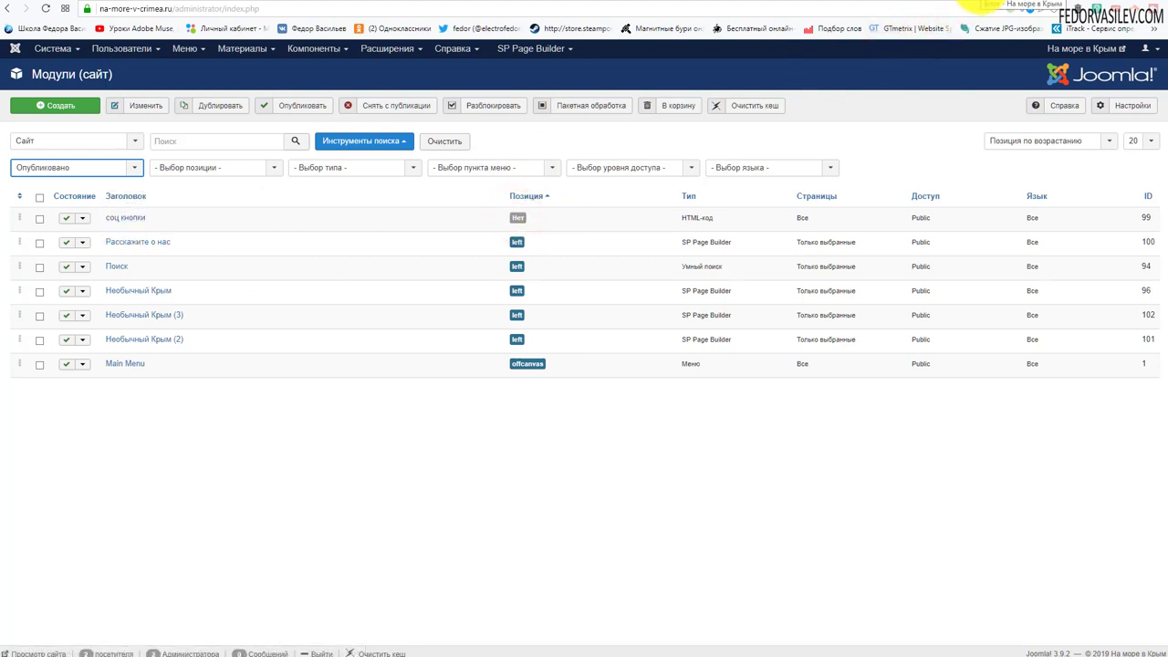
{"action": "left_click", "coordinate": [944, 5]}
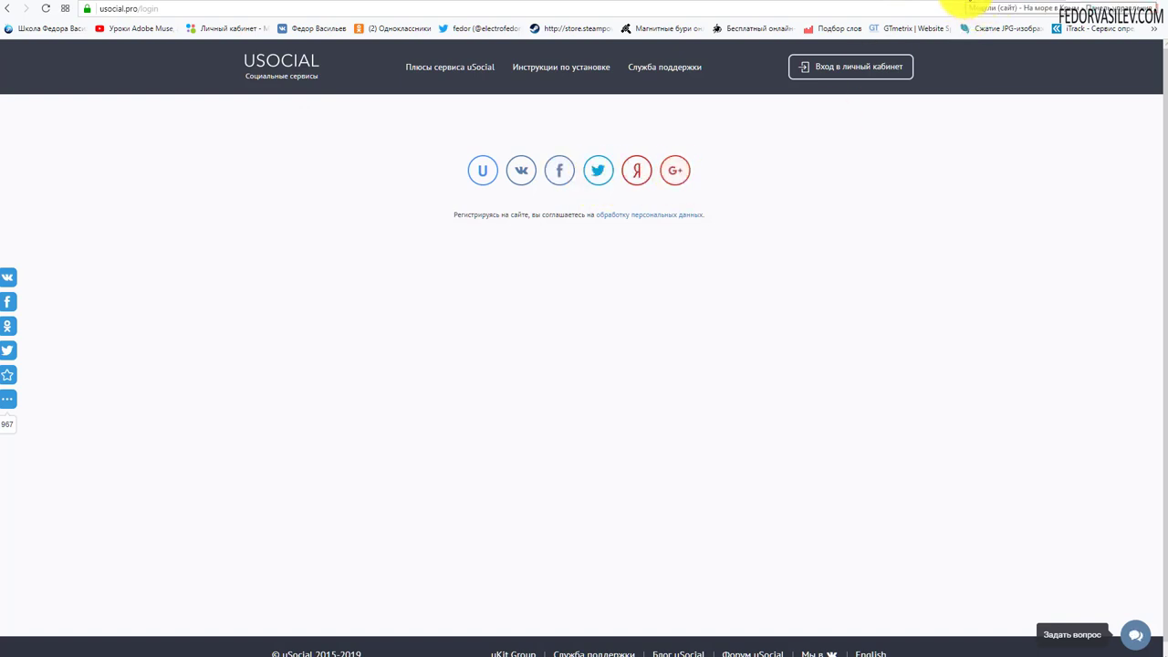
{"action": "left_click", "coordinate": [960, 5]}
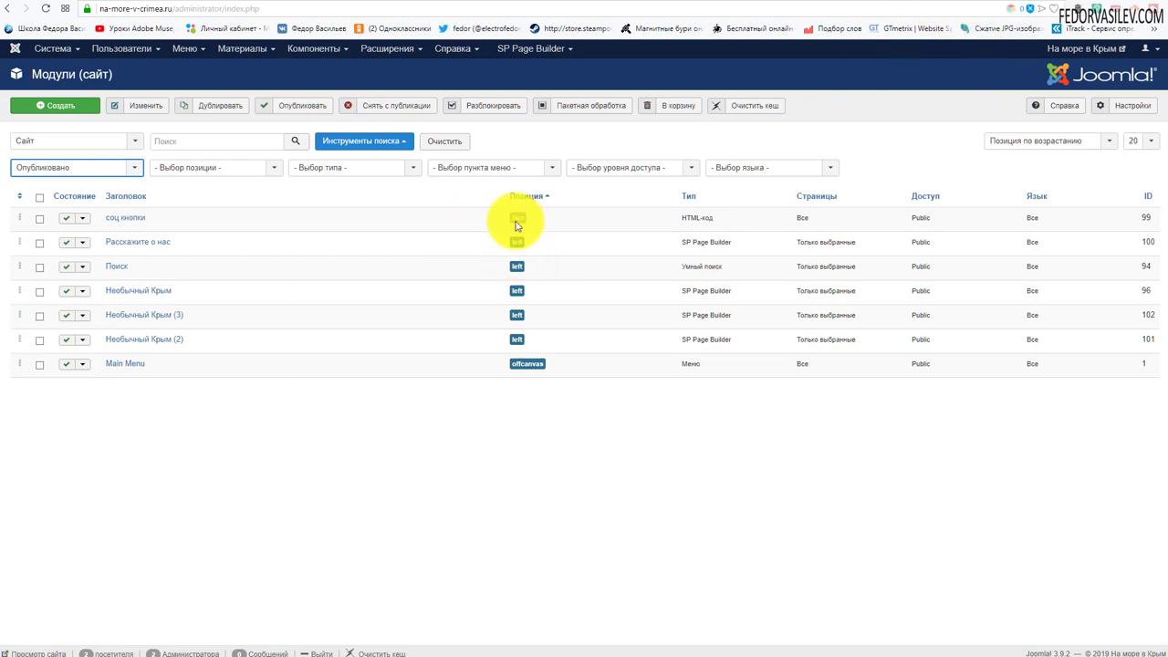
- Open the «соц кнопки» module and examine the uSocial share-button code in its HTML field
{"action": "left_click", "coordinate": [134, 219]}
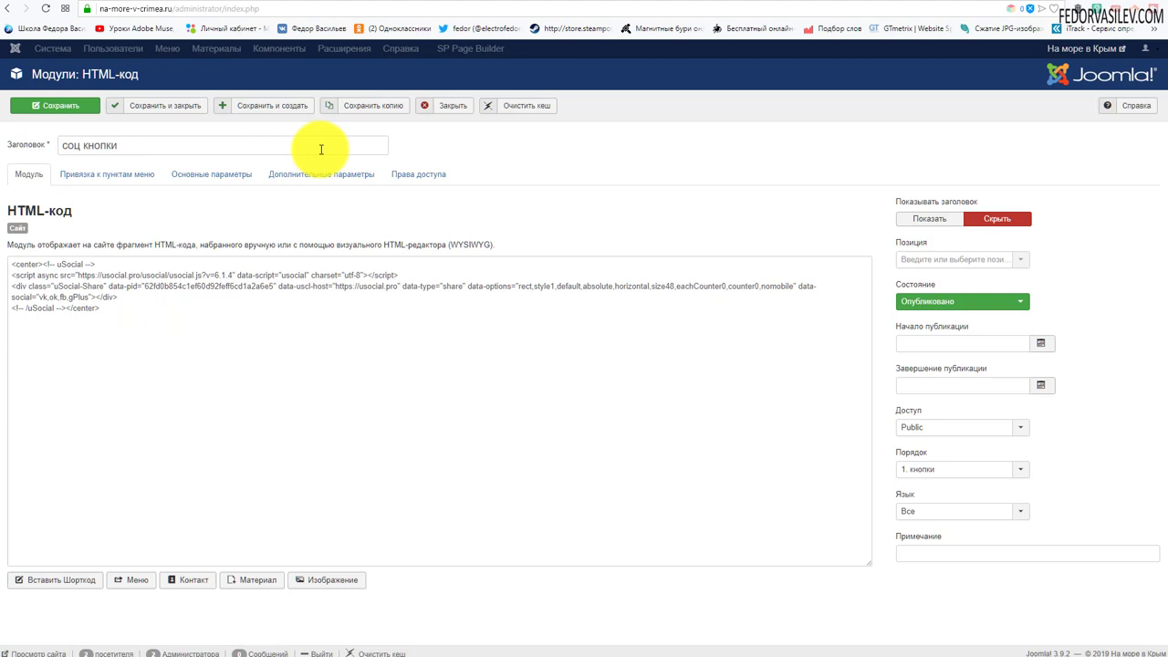
{"action": "left_click_drag", "start_coordinate": [13, 263], "coordinate": [104, 312]}
{"action": "left_click", "coordinate": [137, 319]}
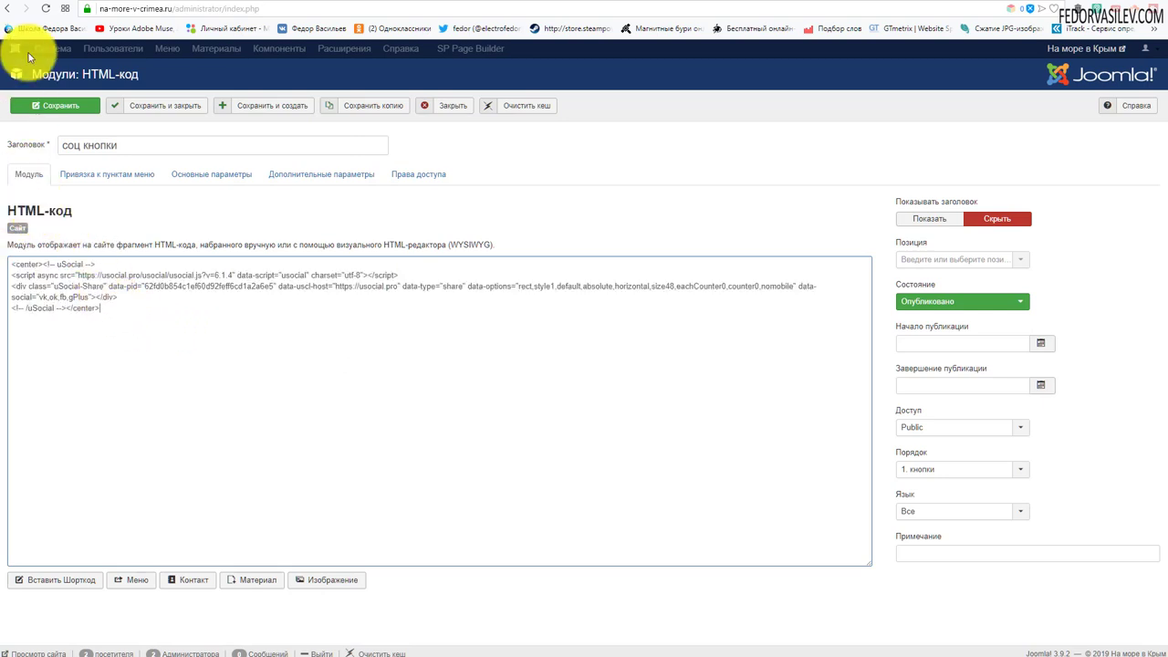
{"action": "left_click", "coordinate": [121, 312]}
{"action": "key", "text": "ctrl+a"}
{"action": "left_click", "coordinate": [164, 332]}
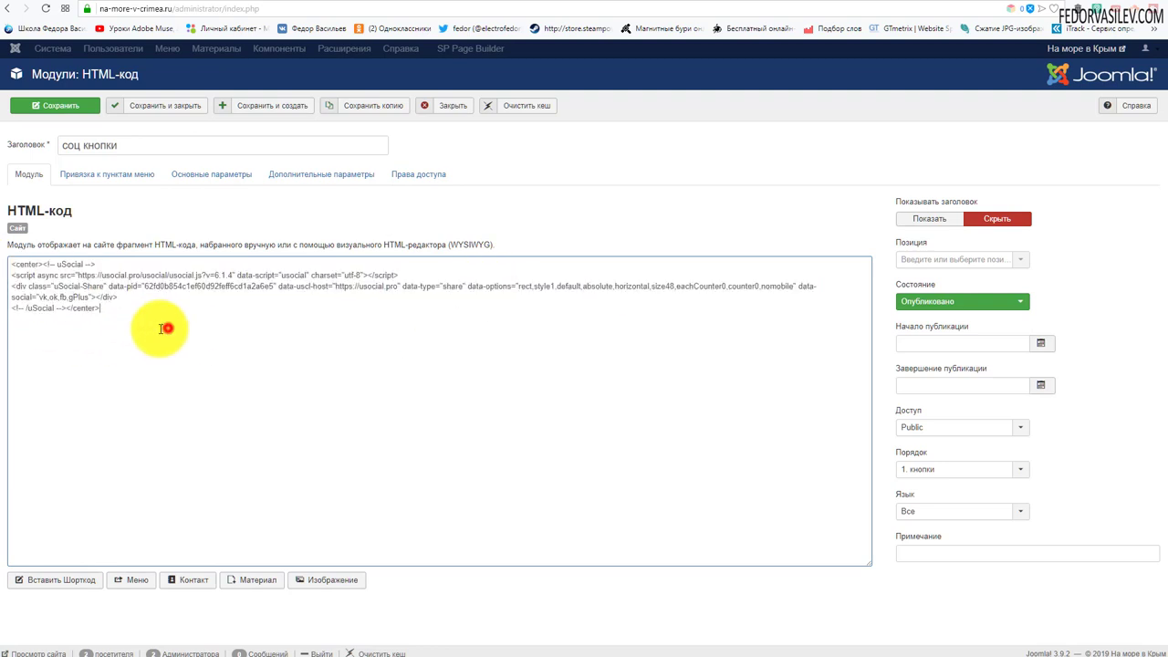
{"action": "key", "text": "ctrl+a"}
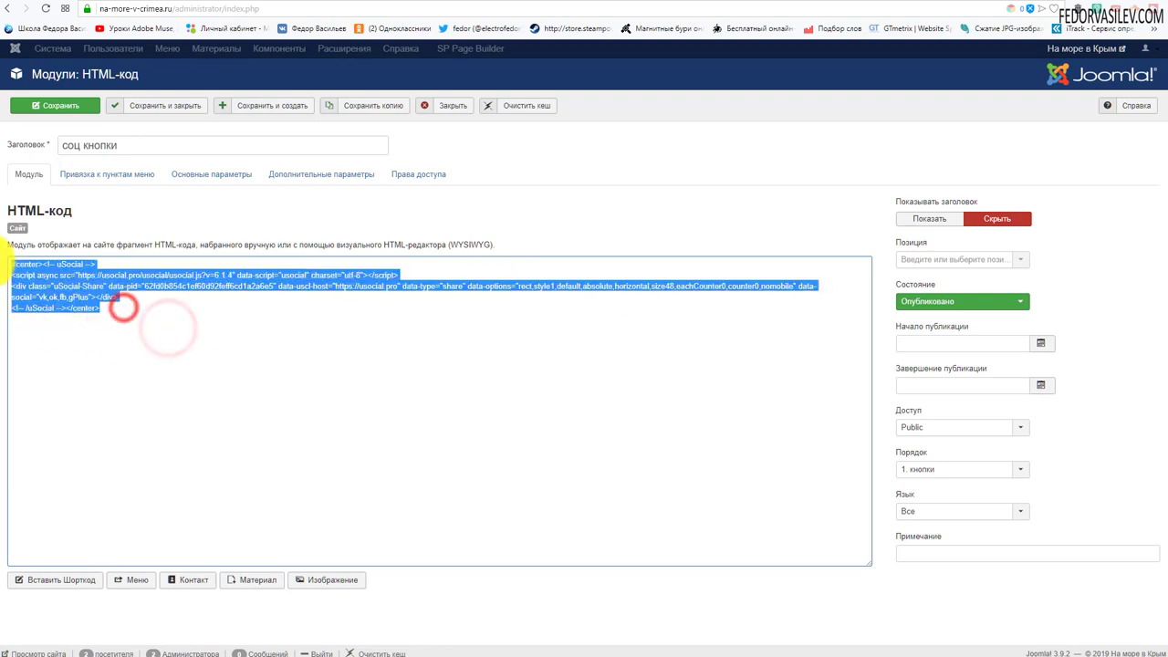
- Compare the «соц кнопки» module with the share buttons on the live «Блог» page, and close the module without saving
{"action": "left_click", "coordinate": [952, 4]}
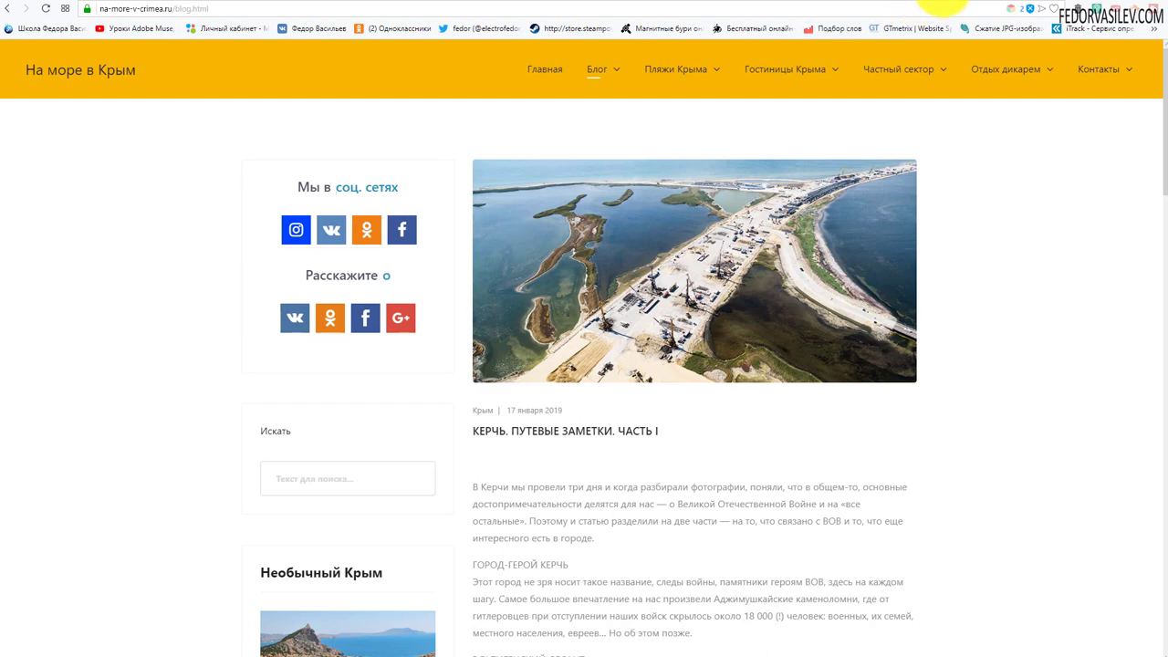
{"action": "left_click", "coordinate": [932, 4]}
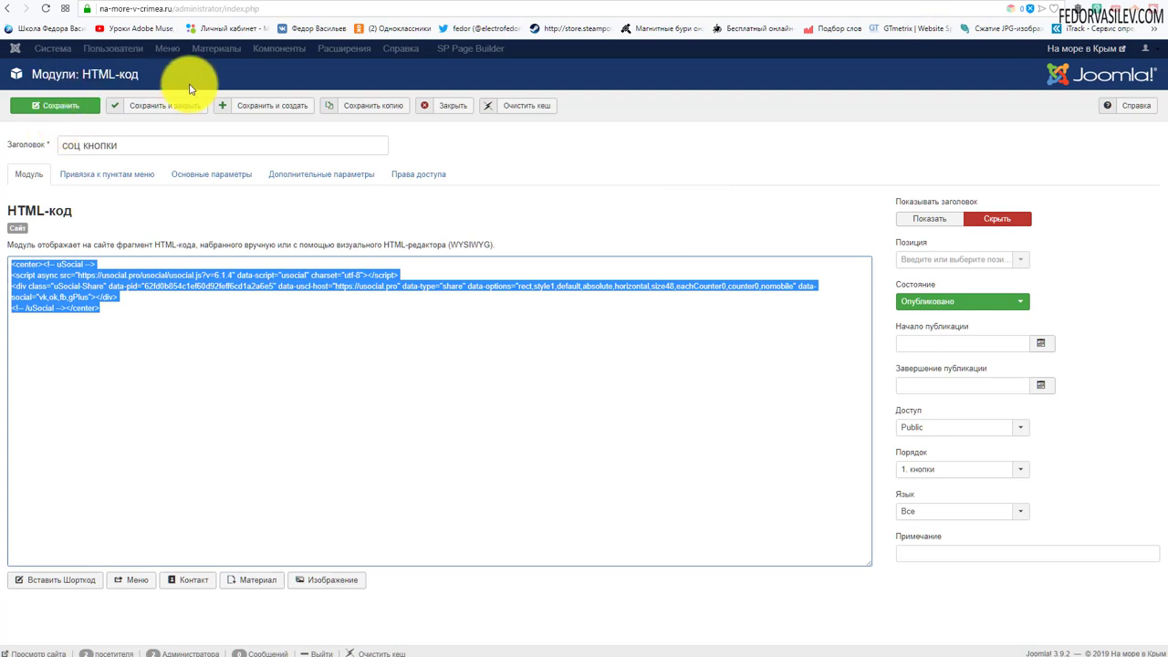
{"action": "left_click_drag", "start_coordinate": [173, 78], "coordinate": [95, 73]}
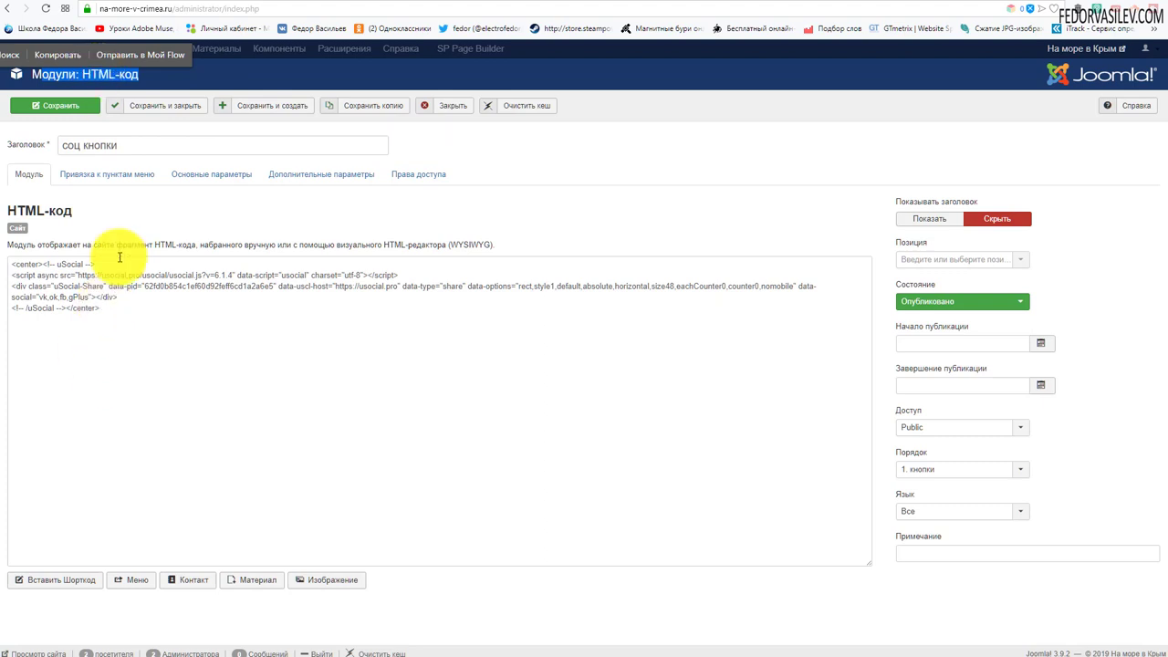
{"action": "left_click", "coordinate": [454, 106]}
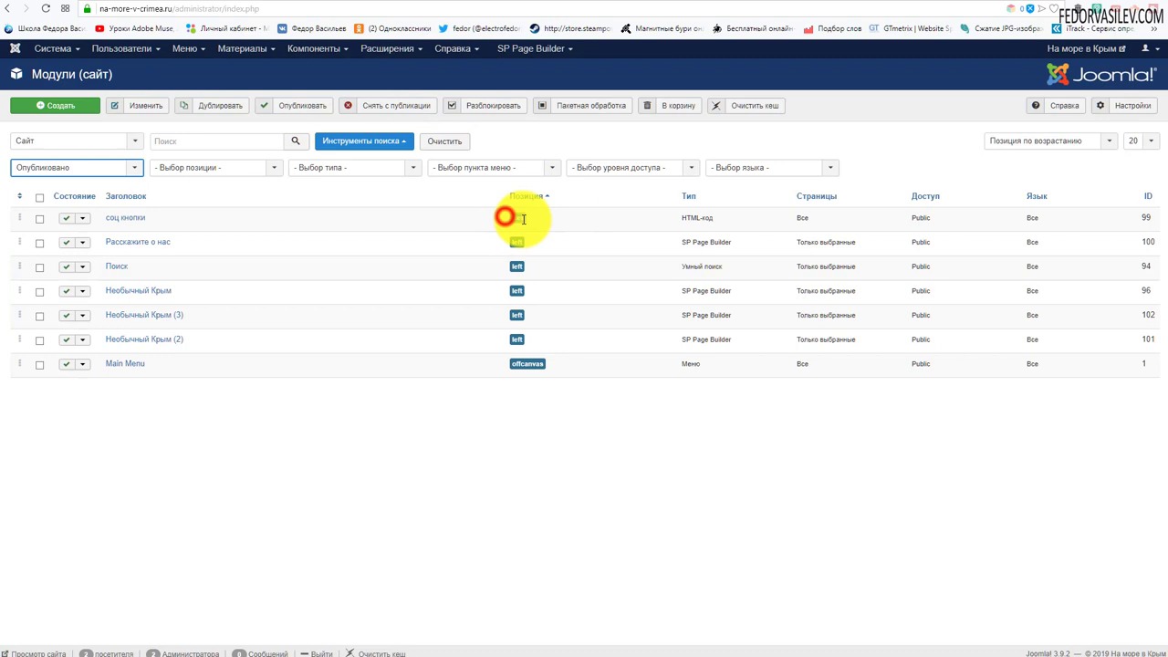
{"action": "left_click", "coordinate": [584, 220]}
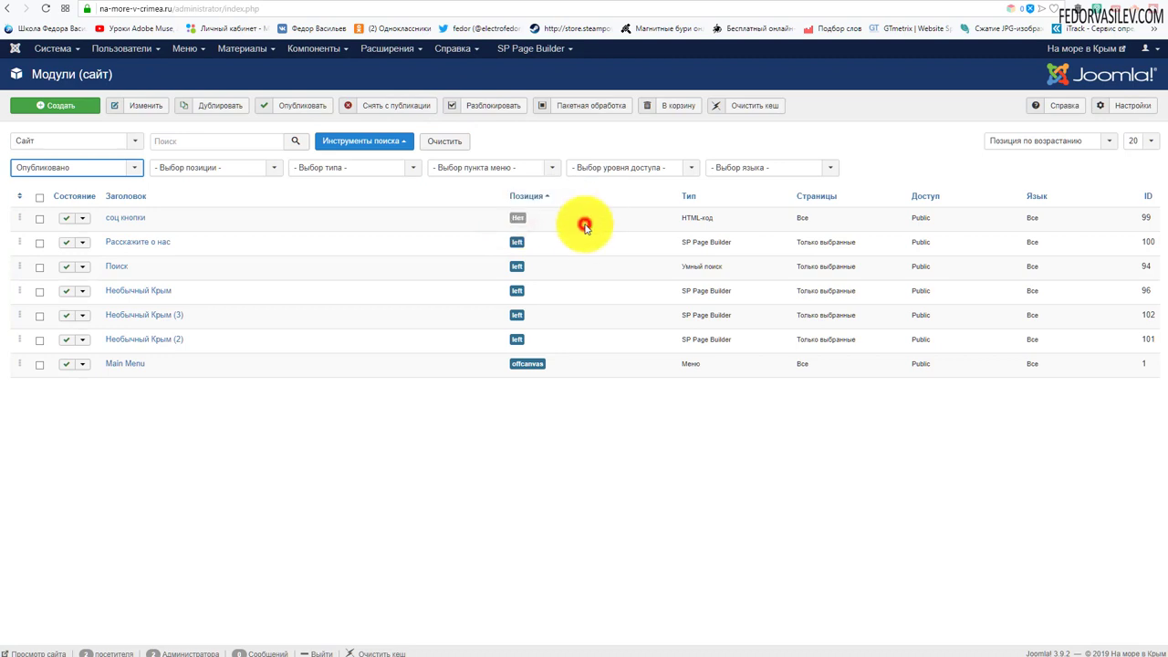
- Open the «Расскажите о нас» module and browse the SP Page Builder addons list, checking the live «Блог» page alongside
{"action": "left_click", "coordinate": [134, 243]}
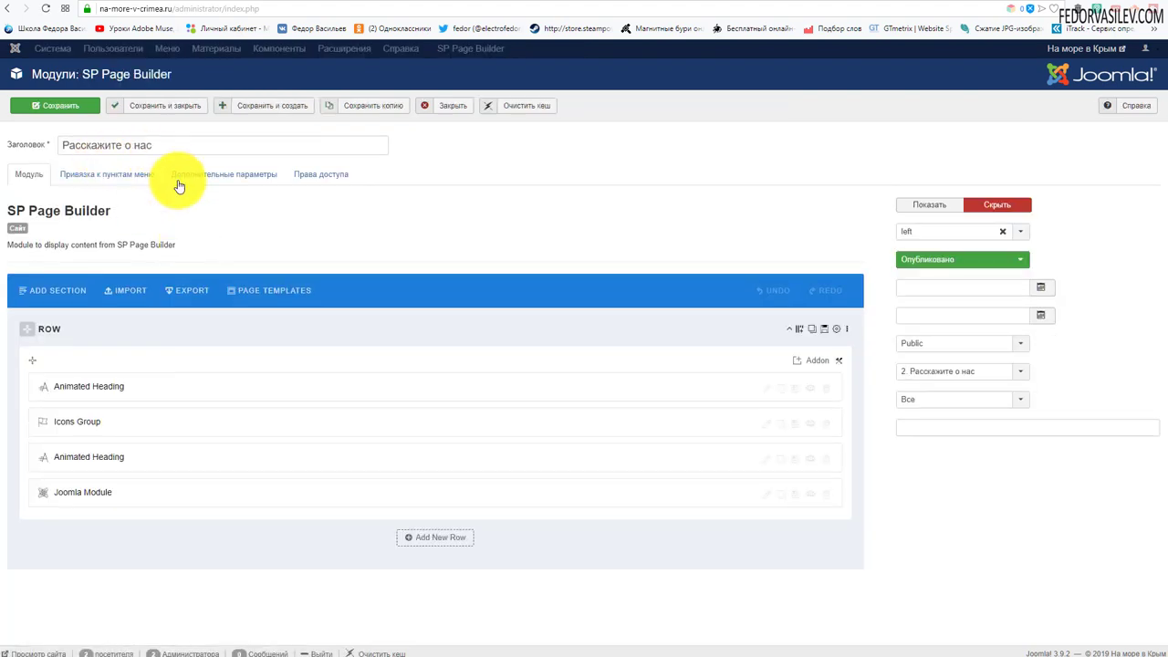
{"action": "left_click_drag", "start_coordinate": [116, 210], "coordinate": [11, 205]}
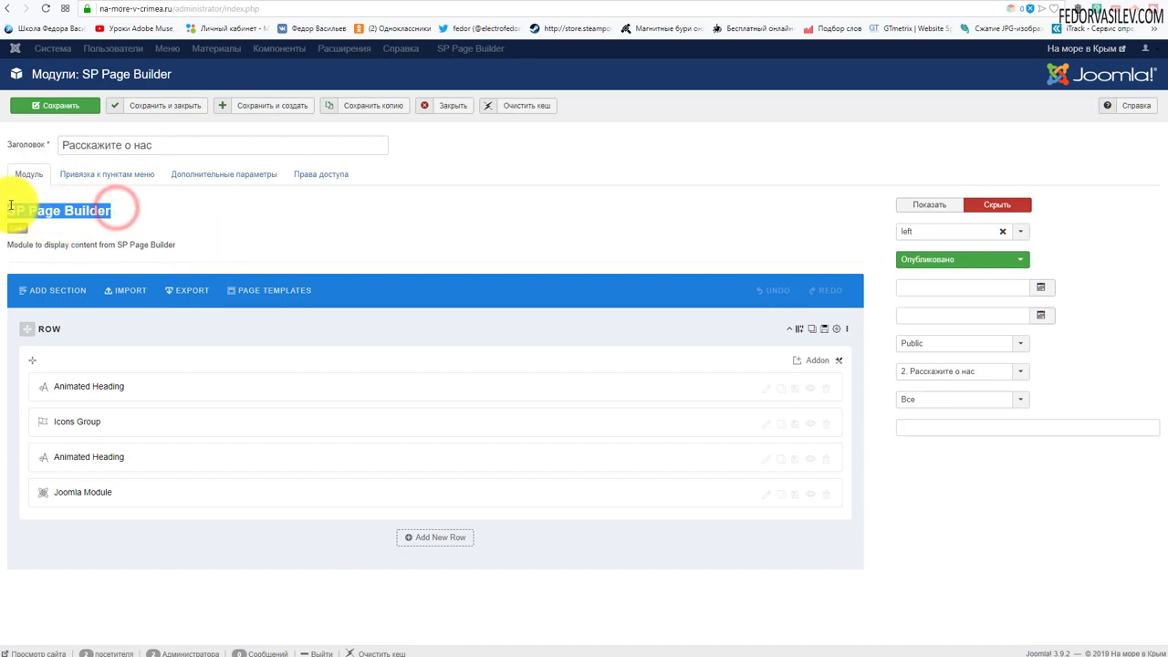
{"action": "left_click", "coordinate": [229, 231]}
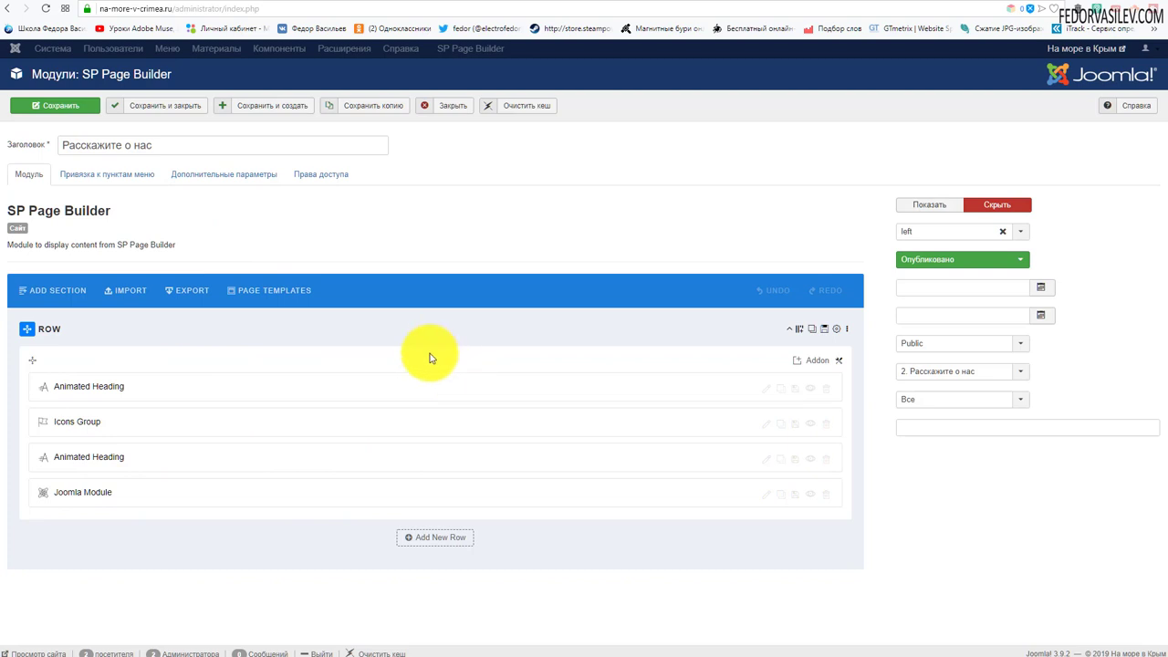
{"action": "left_click", "coordinate": [818, 362]}
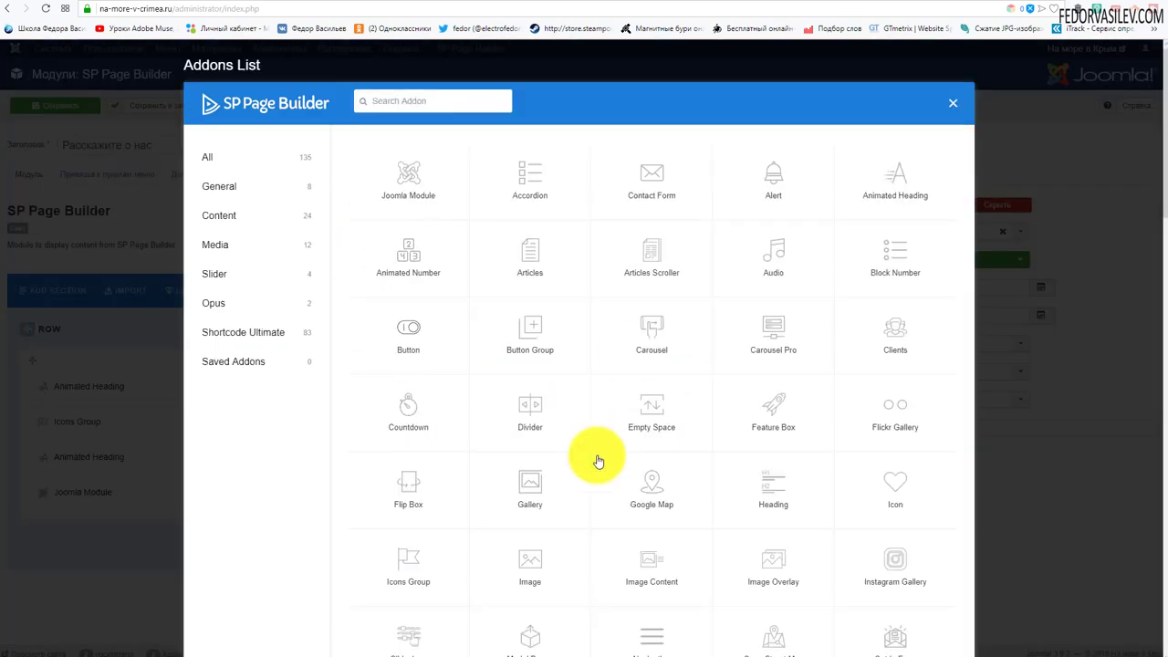
{"action": "left_click", "coordinate": [981, 2]}
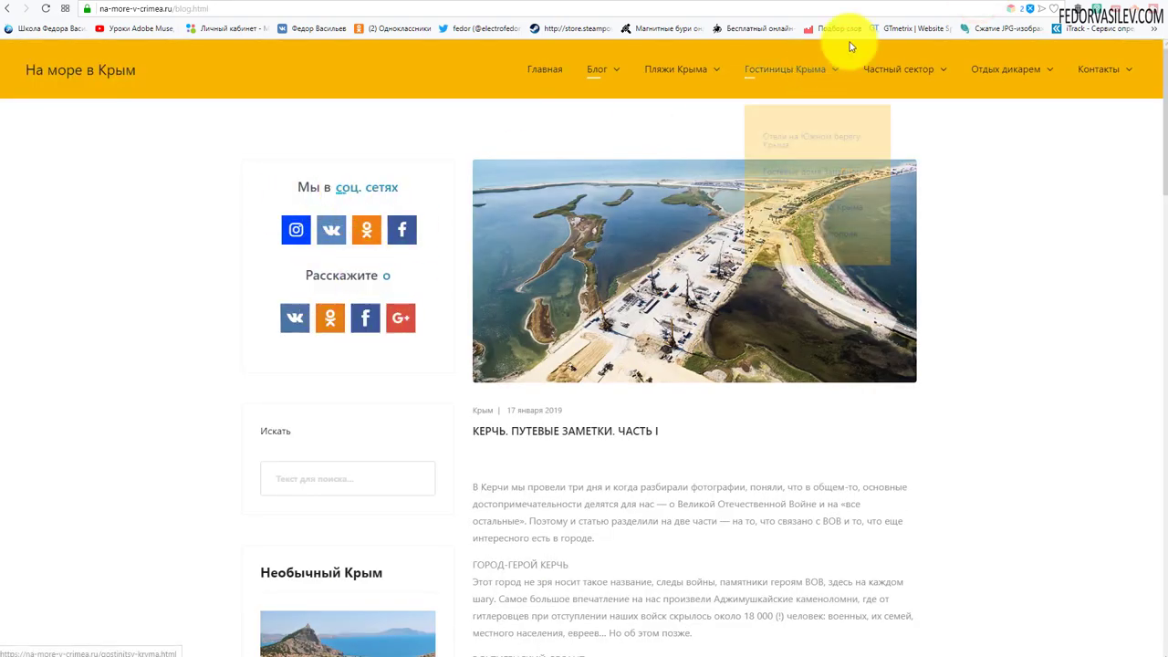
{"action": "left_click", "coordinate": [945, 3]}
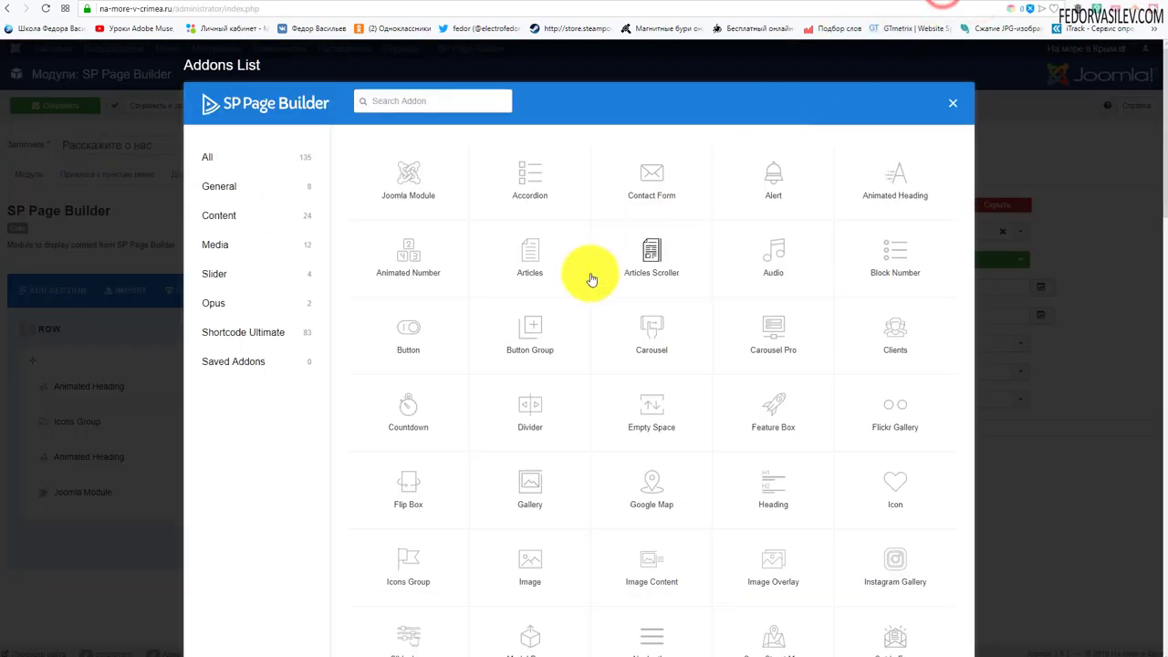
{"action": "scroll", "coordinate": [588, 283], "scroll_direction": "down", "scroll_amount": 8}
{"action": "scroll", "coordinate": [587, 287], "scroll_direction": "down", "scroll_amount": 10}
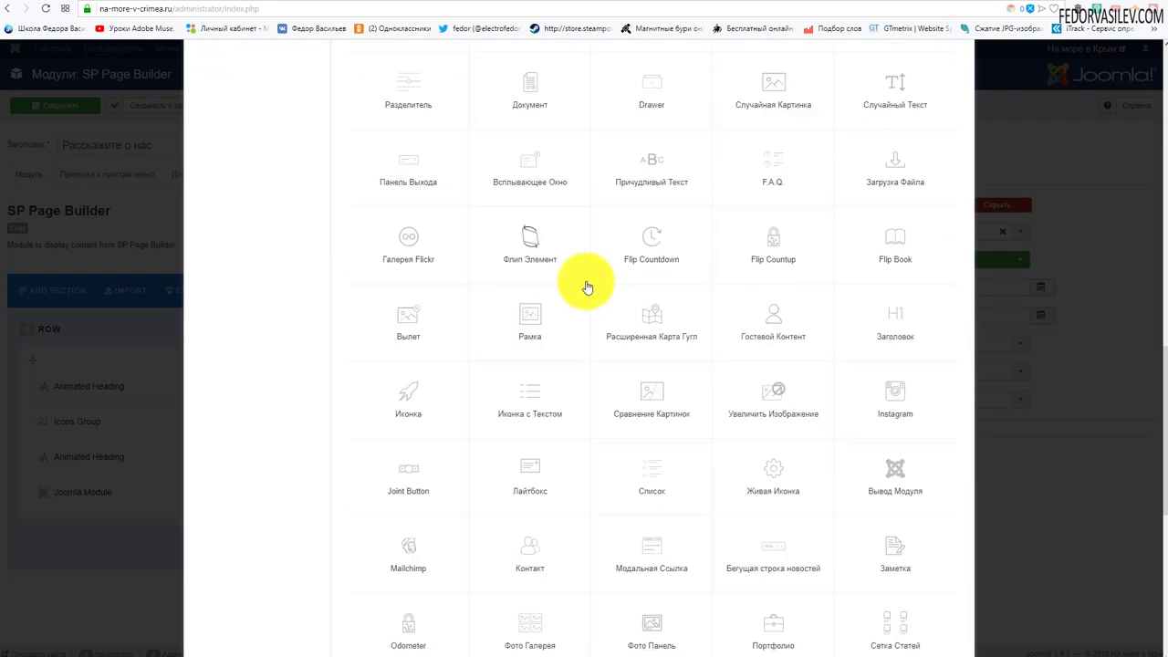
{"action": "scroll", "coordinate": [587, 287], "scroll_direction": "up", "scroll_amount": 20}
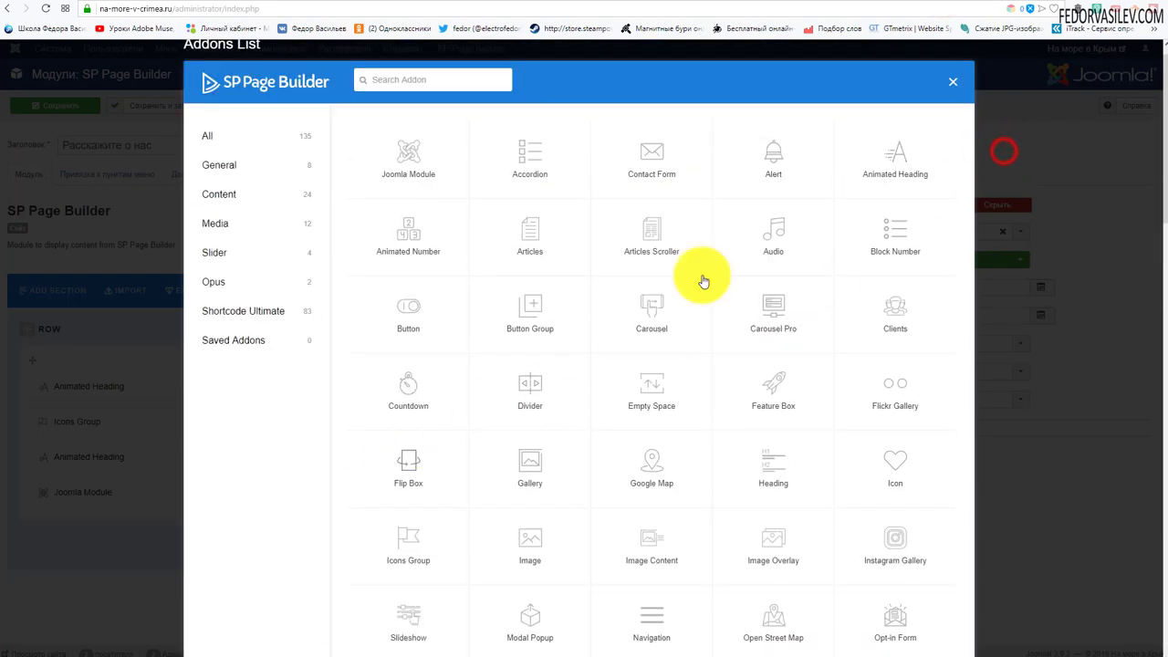
{"action": "left_click", "coordinate": [952, 82]}
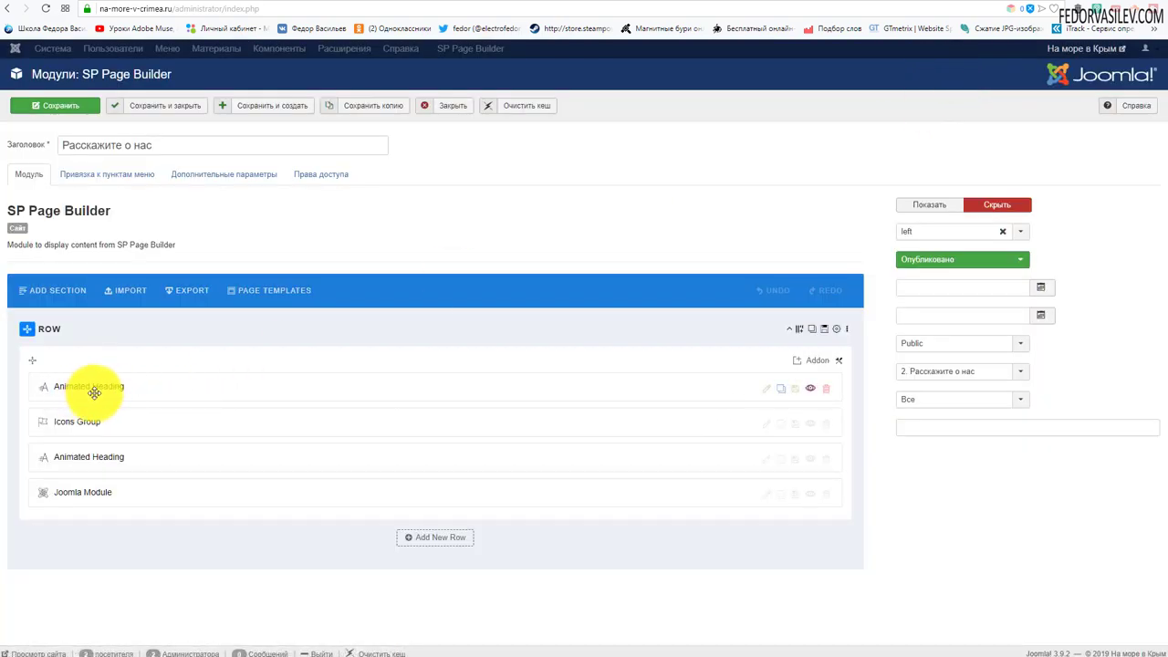
- Compare the addons in the module's row with the social network and sharing blocks in the live «Блог» sidebar
{"action": "left_click", "coordinate": [976, 3]}
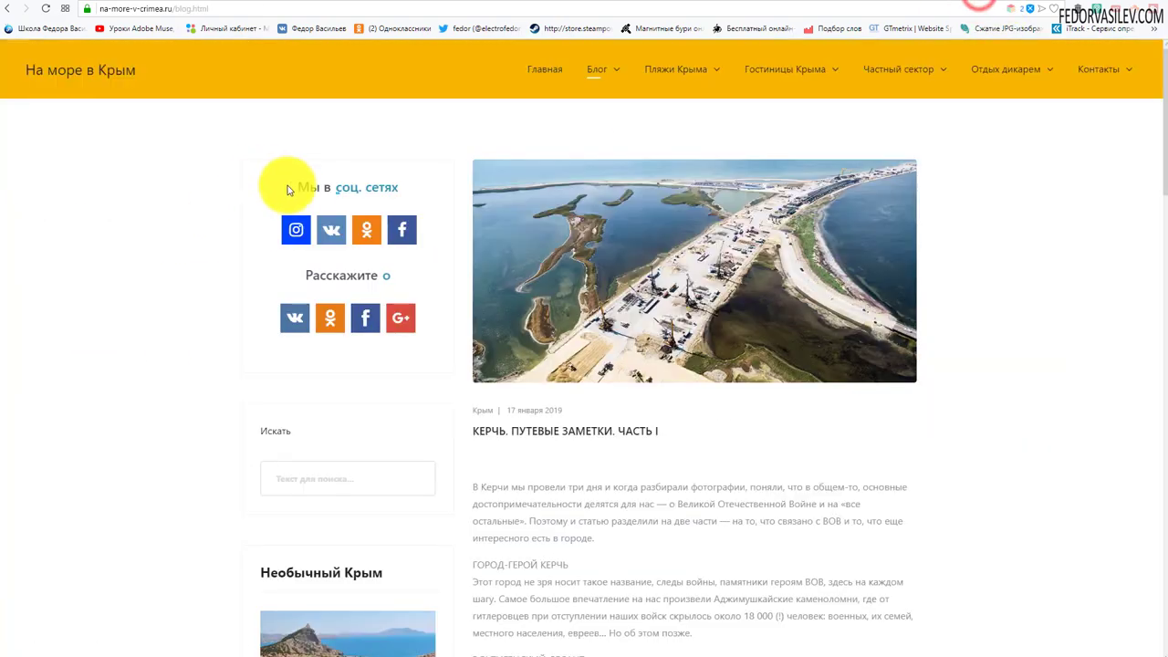
{"action": "left_click", "coordinate": [943, 3]}
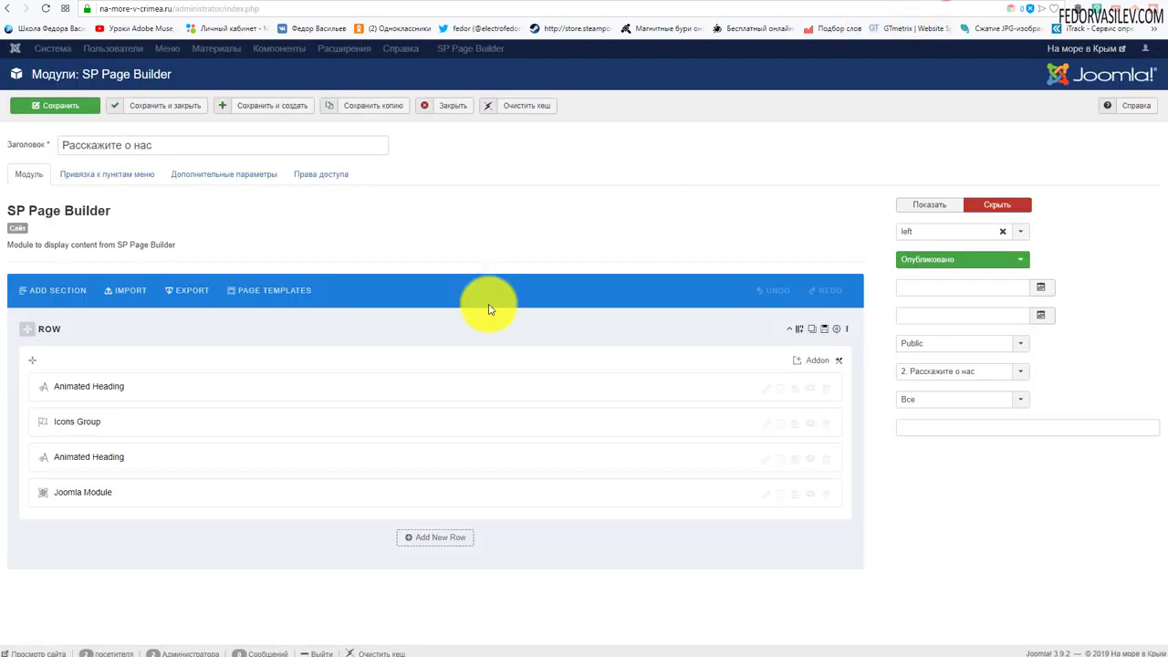
{"action": "left_click_drag", "start_coordinate": [113, 410], "coordinate": [1001, 7]}
{"action": "left_click", "coordinate": [981, 2]}
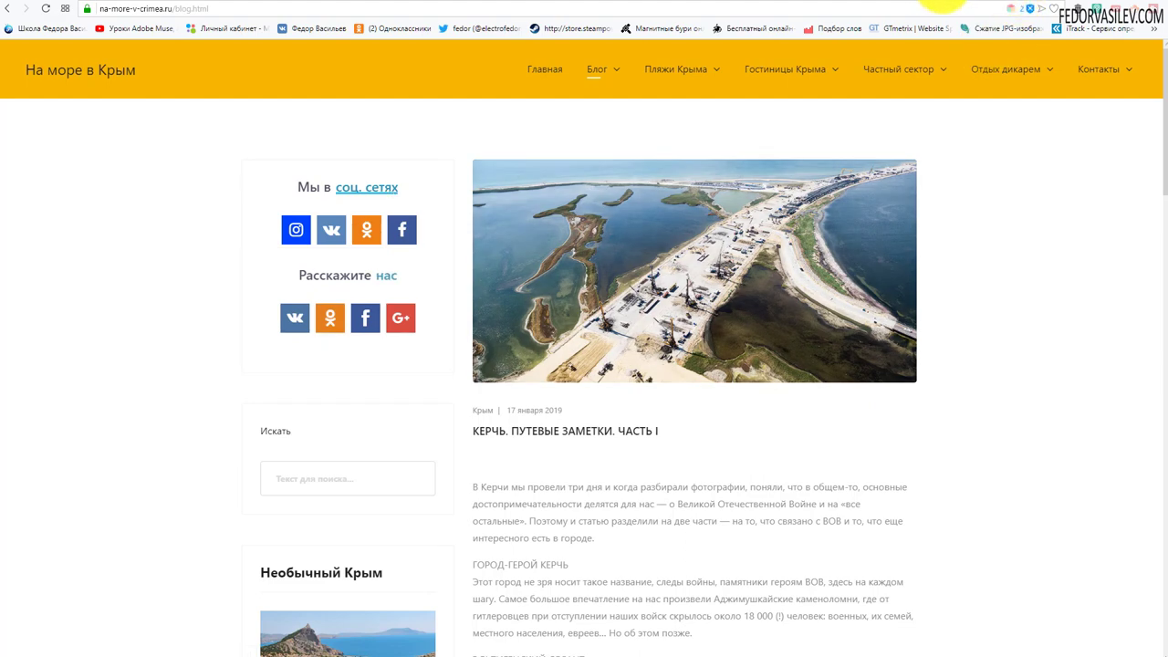
{"action": "left_click", "coordinate": [940, 4]}
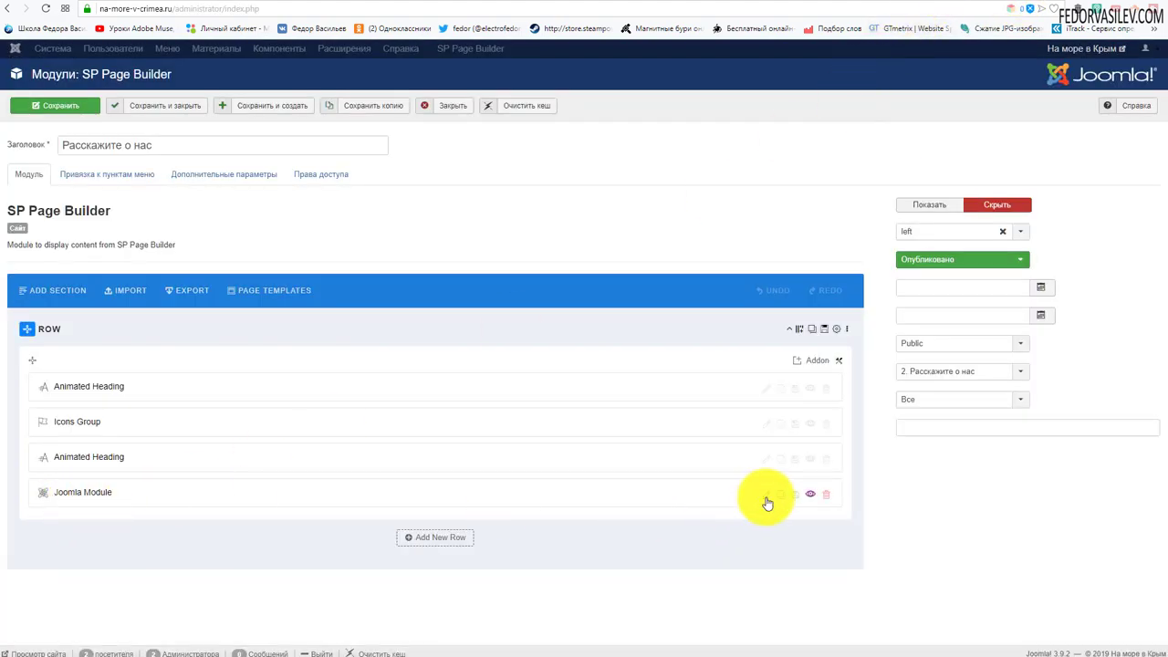
- Try out a new Joomla Module addon of type Module with «соц кнопки» as the inserted module
{"action": "left_click", "coordinate": [818, 363]}
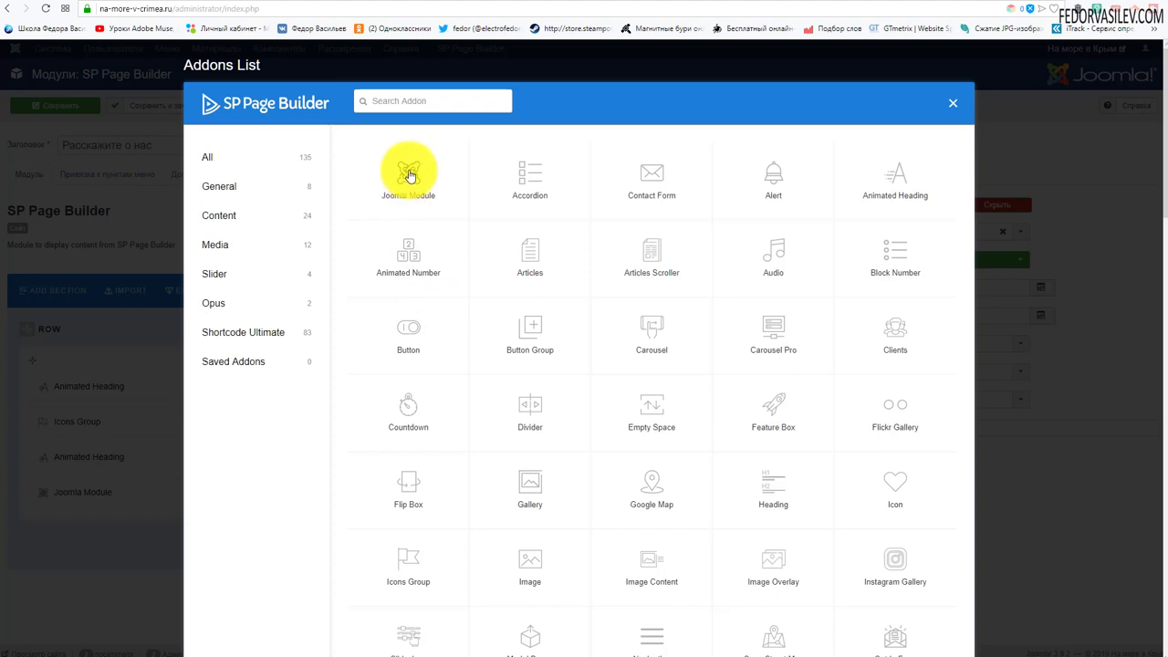
{"action": "left_click", "coordinate": [408, 175]}
{"action": "left_click", "coordinate": [441, 337]}
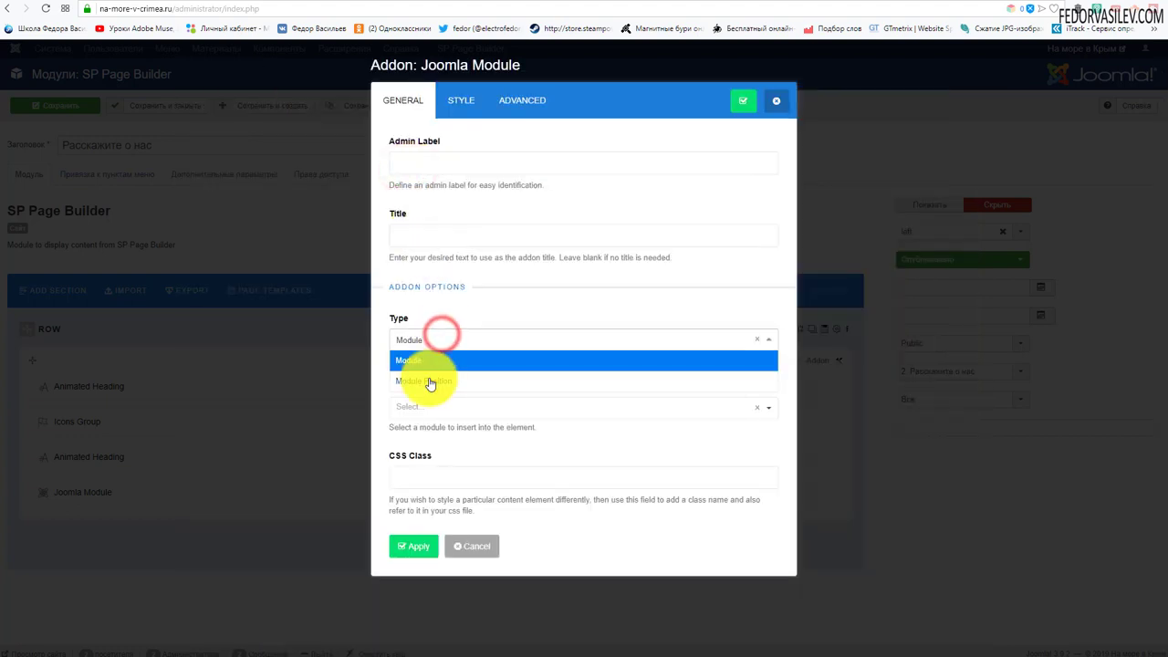
{"action": "left_click", "coordinate": [479, 321]}
{"action": "left_click", "coordinate": [428, 404]}
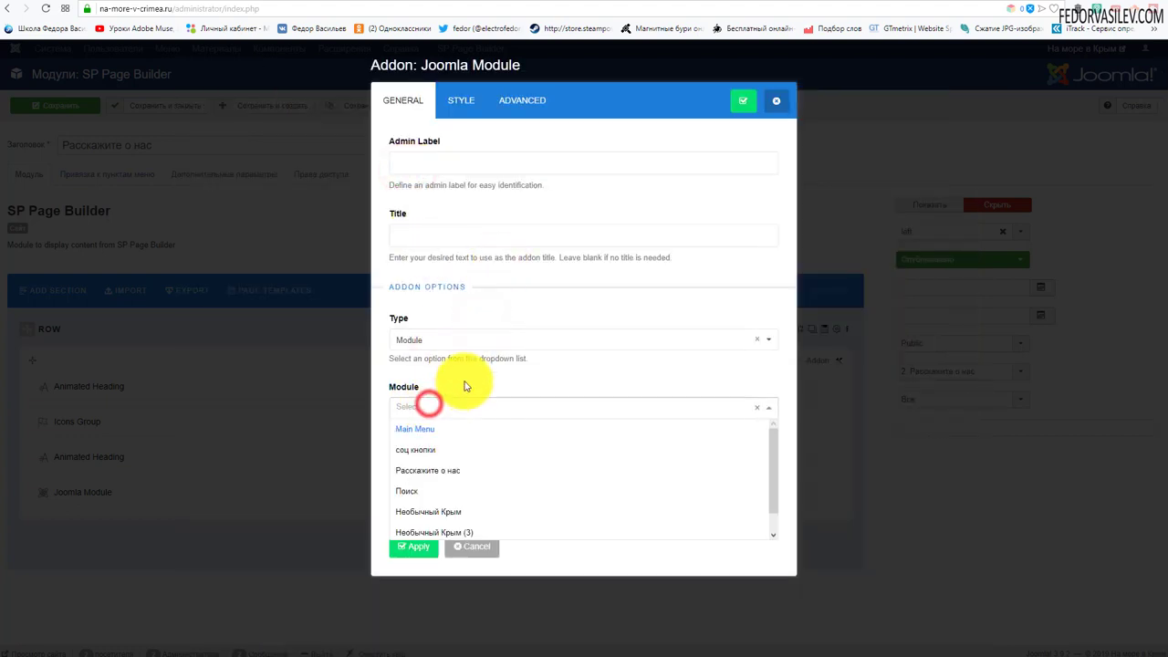
{"action": "left_click", "coordinate": [420, 457]}
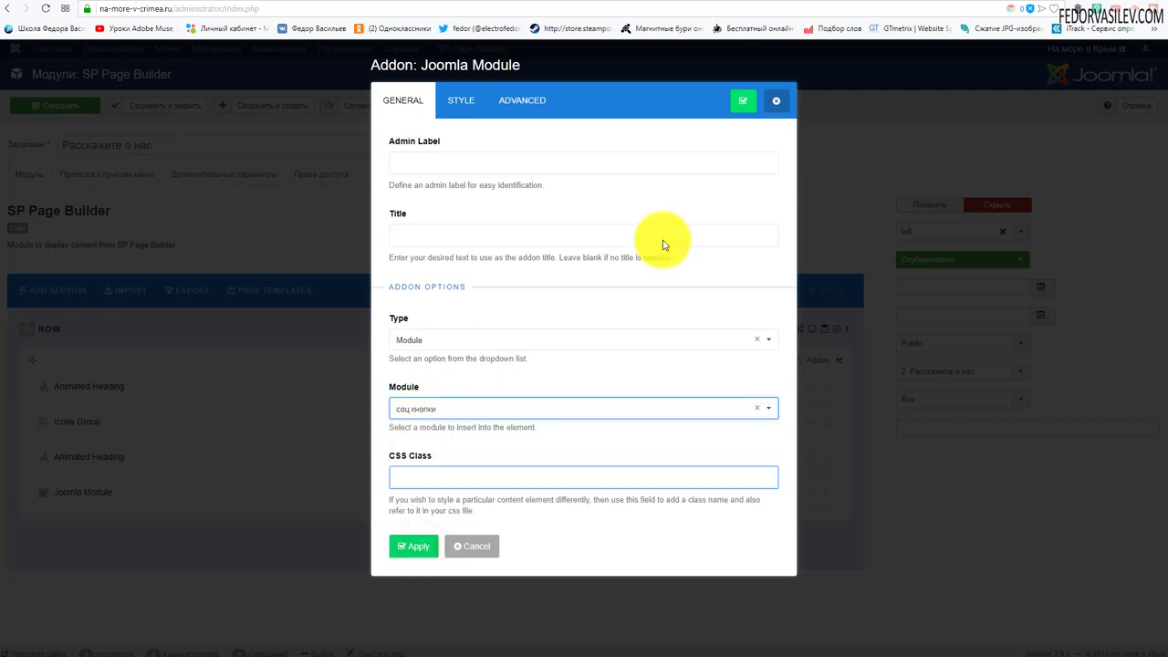
{"action": "left_click", "coordinate": [774, 100]}
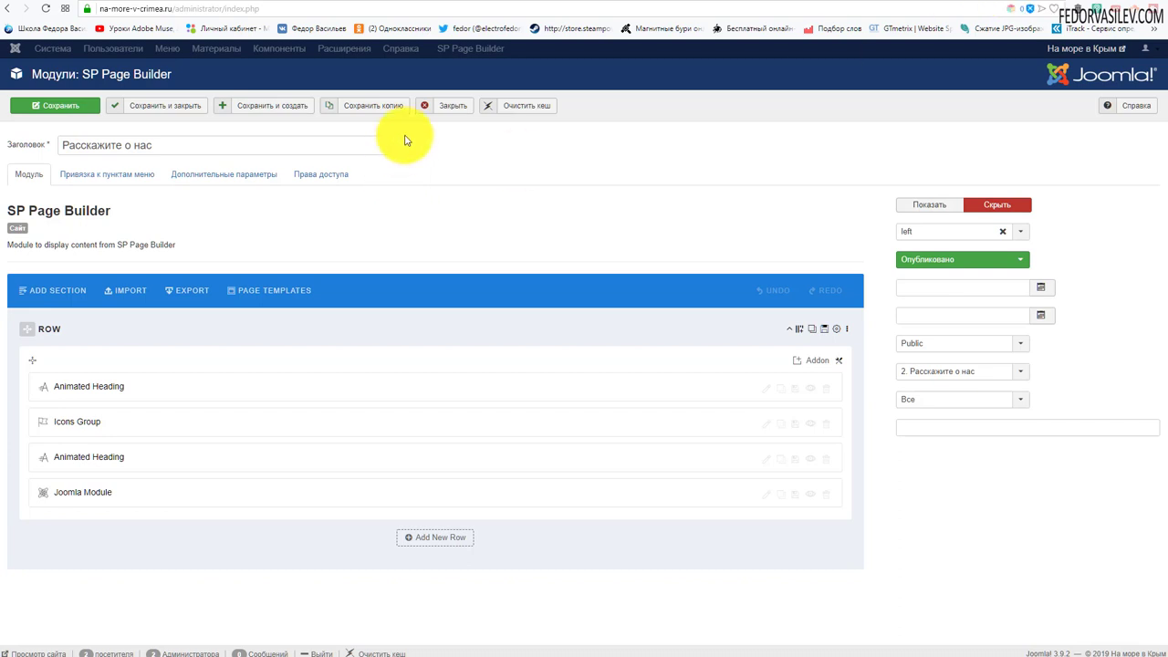
- Close the module and open the «Пляжи Крыма» page from the SP Page Builder page list in the front-end editor
{"action": "left_click", "coordinate": [450, 107]}
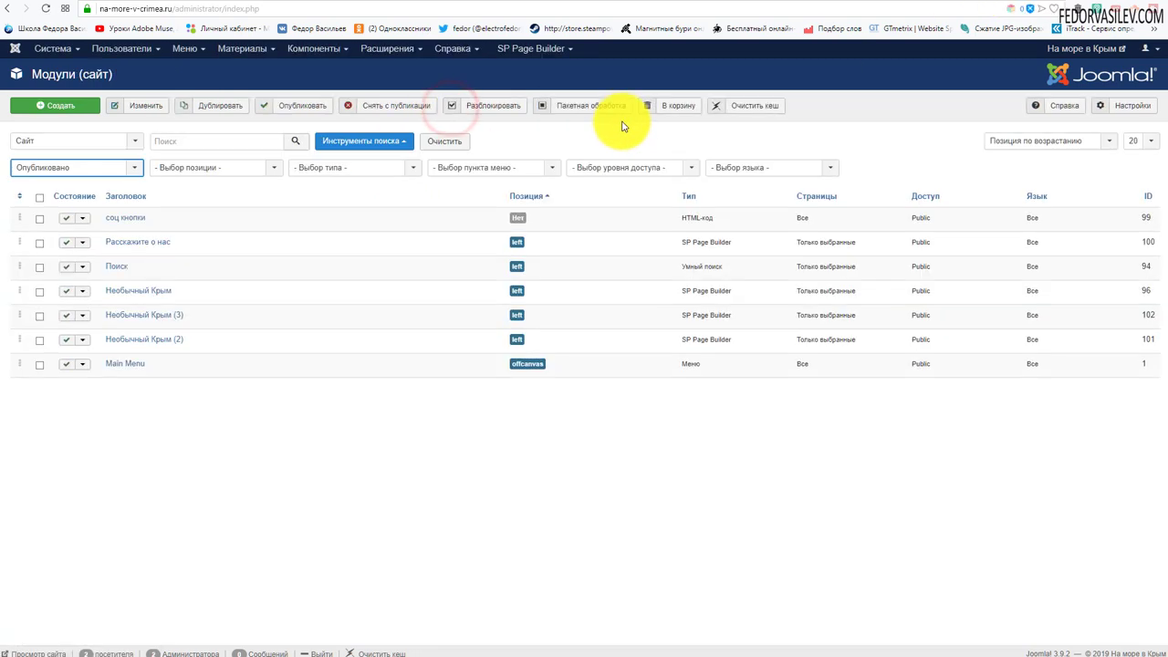
{"action": "left_click", "coordinate": [529, 48]}
{"action": "left_click", "coordinate": [519, 69]}
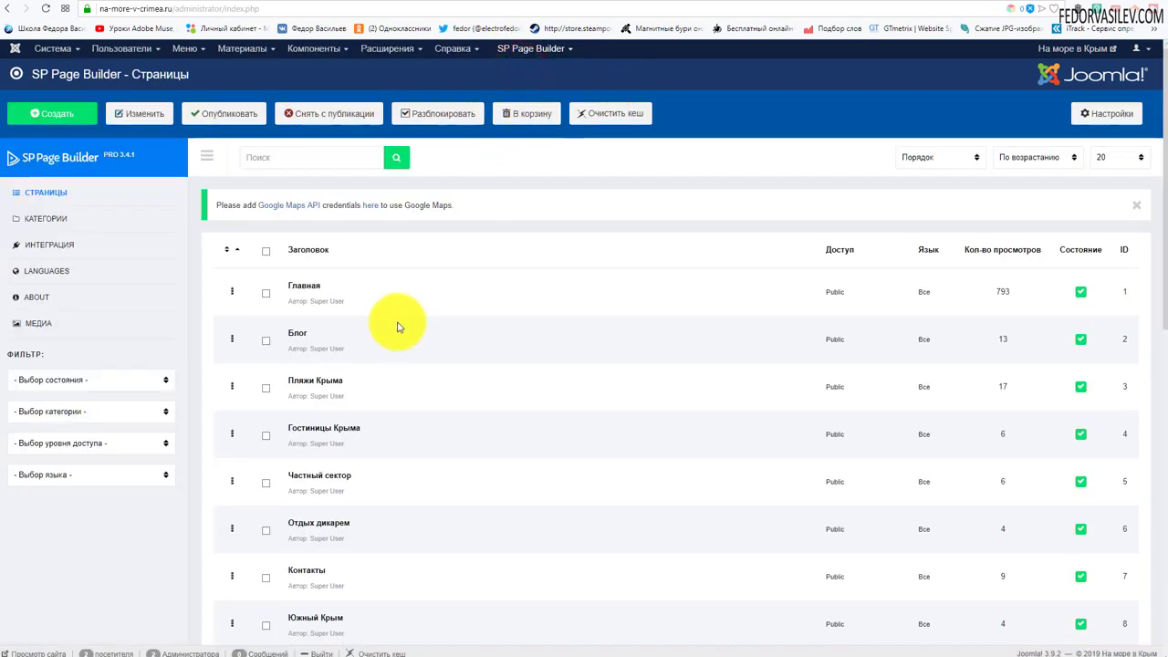
{"action": "scroll", "coordinate": [402, 317], "scroll_direction": "down", "scroll_amount": 3}
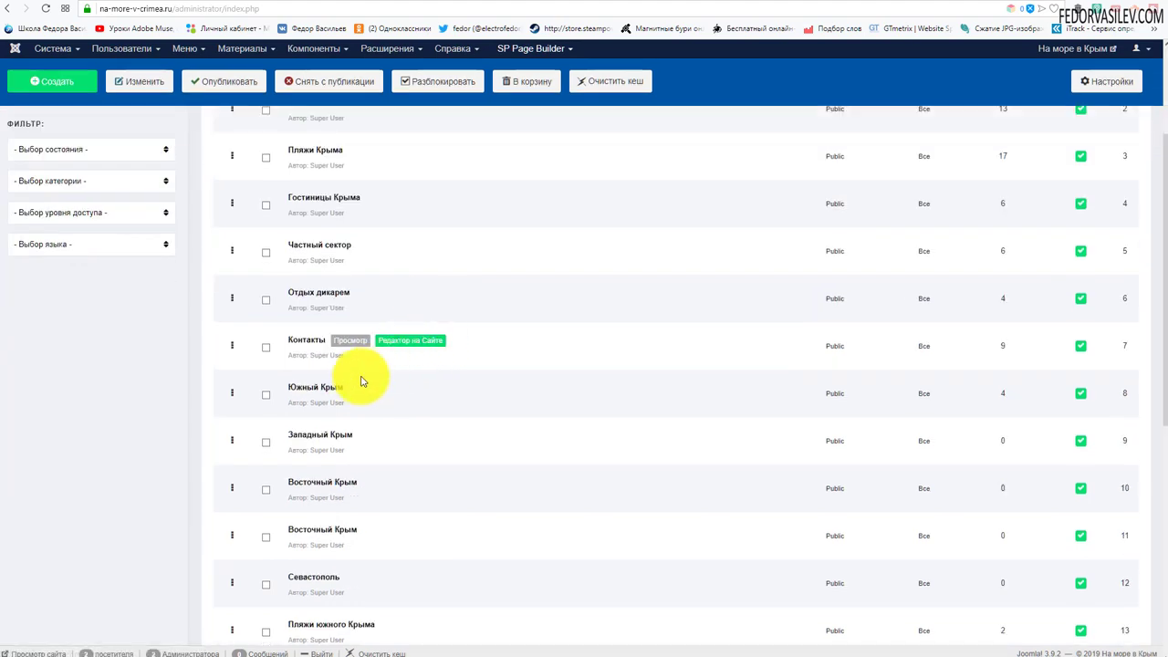
{"action": "scroll", "coordinate": [316, 394], "scroll_direction": "up", "scroll_amount": 3}
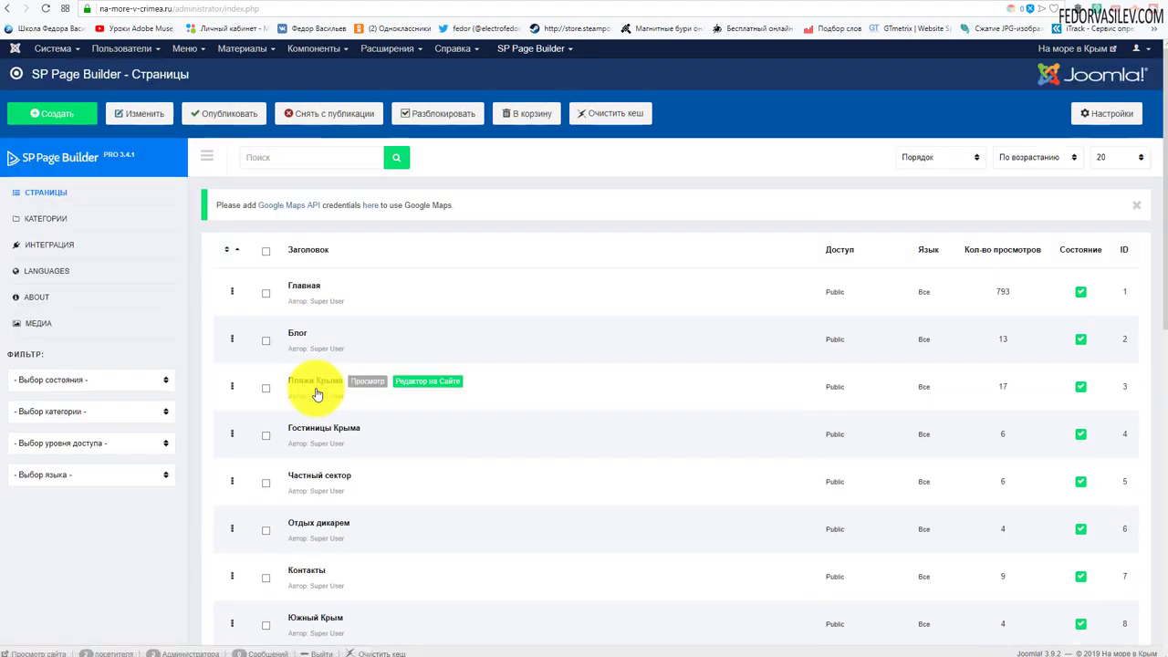
{"action": "left_click", "coordinate": [420, 383]}
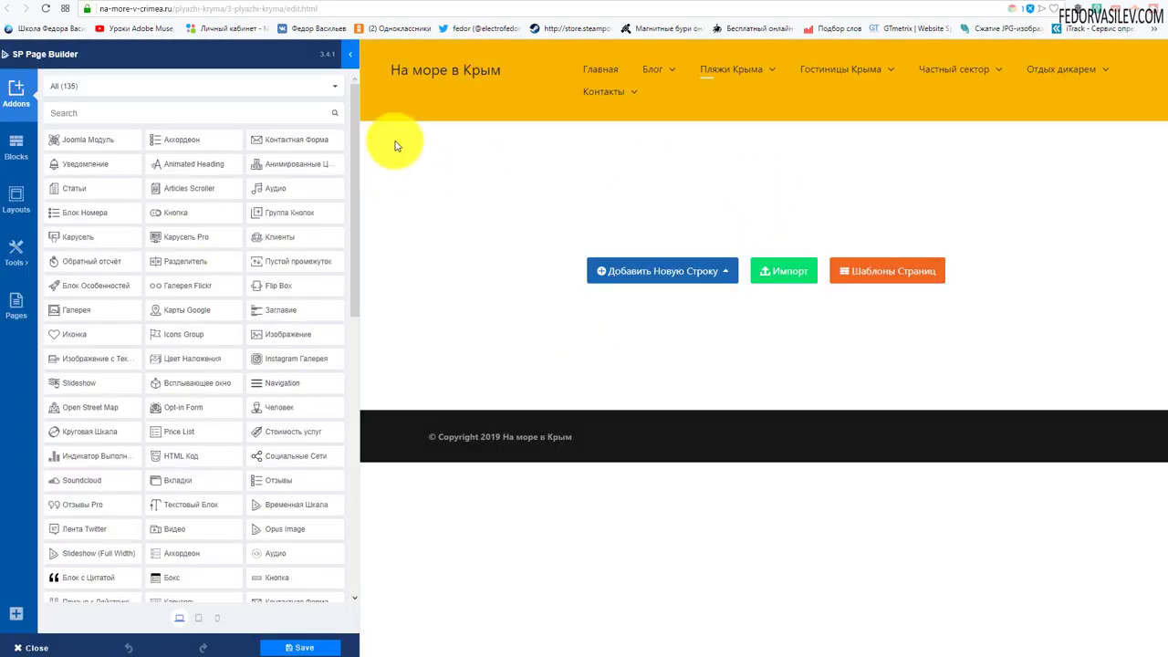
- Collapse the addon sidebar to view the whole «Пляжи Крыма» page, and return to the live «Блог» page
{"action": "left_click", "coordinate": [345, 53]}
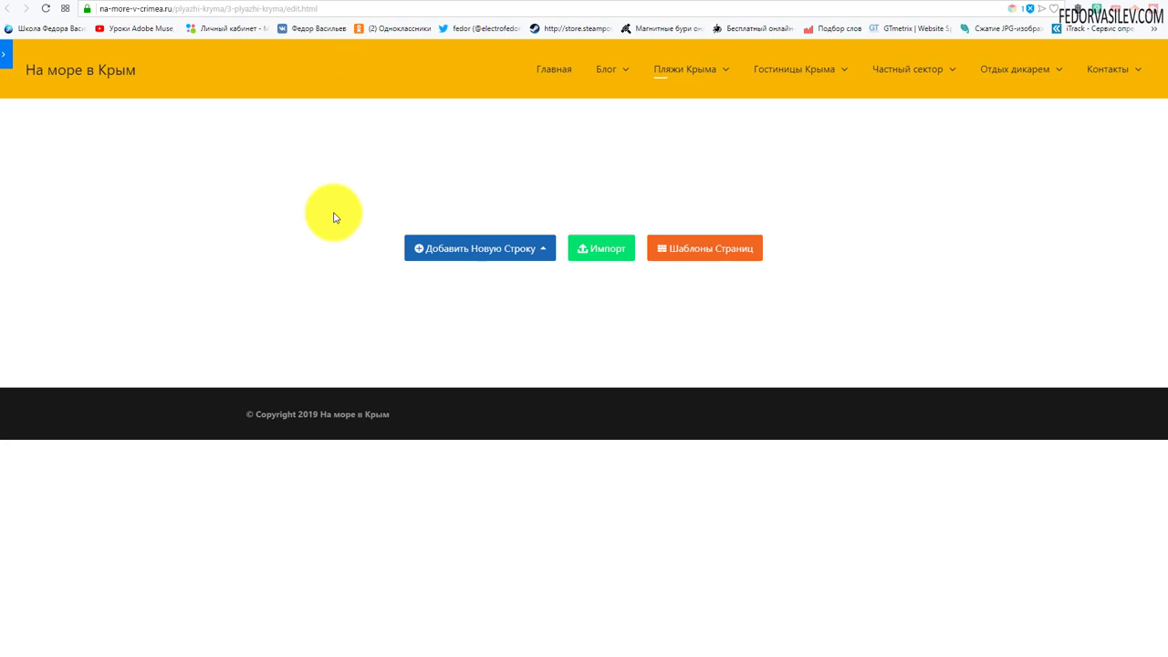
{"action": "left_click", "coordinate": [520, 248]}
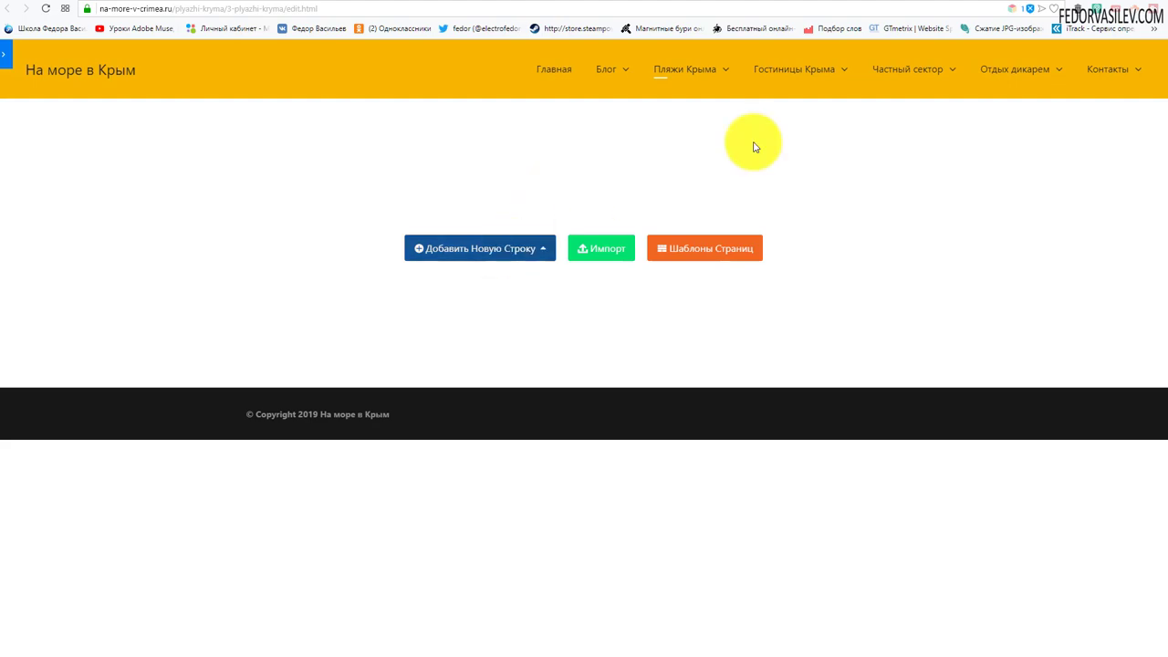
{"action": "left_click", "coordinate": [606, 68]}
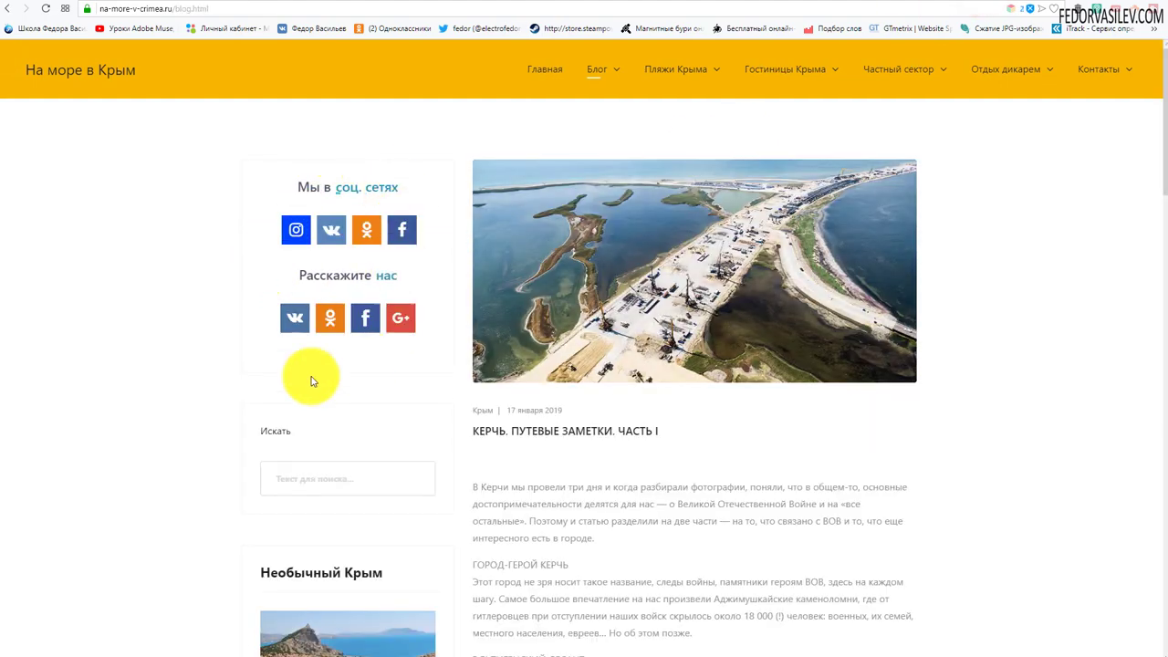
- Review the sidebar modules on the live «Блог» page and return to the «Пляжи Крыма» page in the editor
{"action": "scroll", "coordinate": [274, 373], "scroll_direction": "down", "scroll_amount": 3}
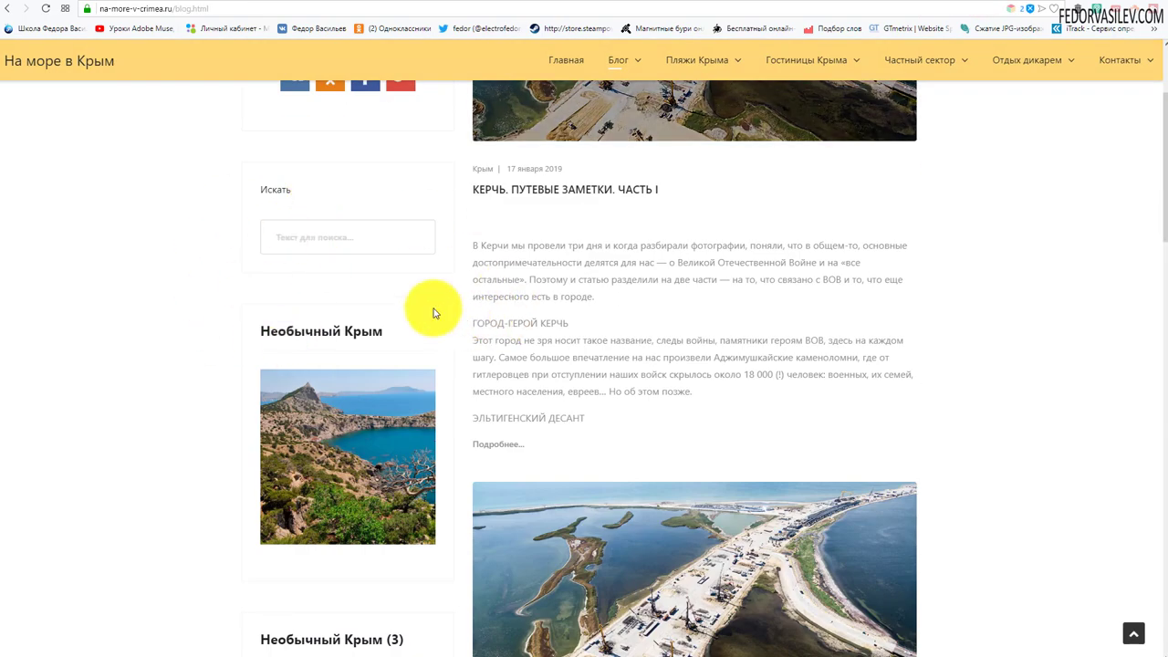
{"action": "scroll", "coordinate": [435, 313], "scroll_direction": "up", "scroll_amount": 3}
{"action": "key", "text": "alt+Left"}
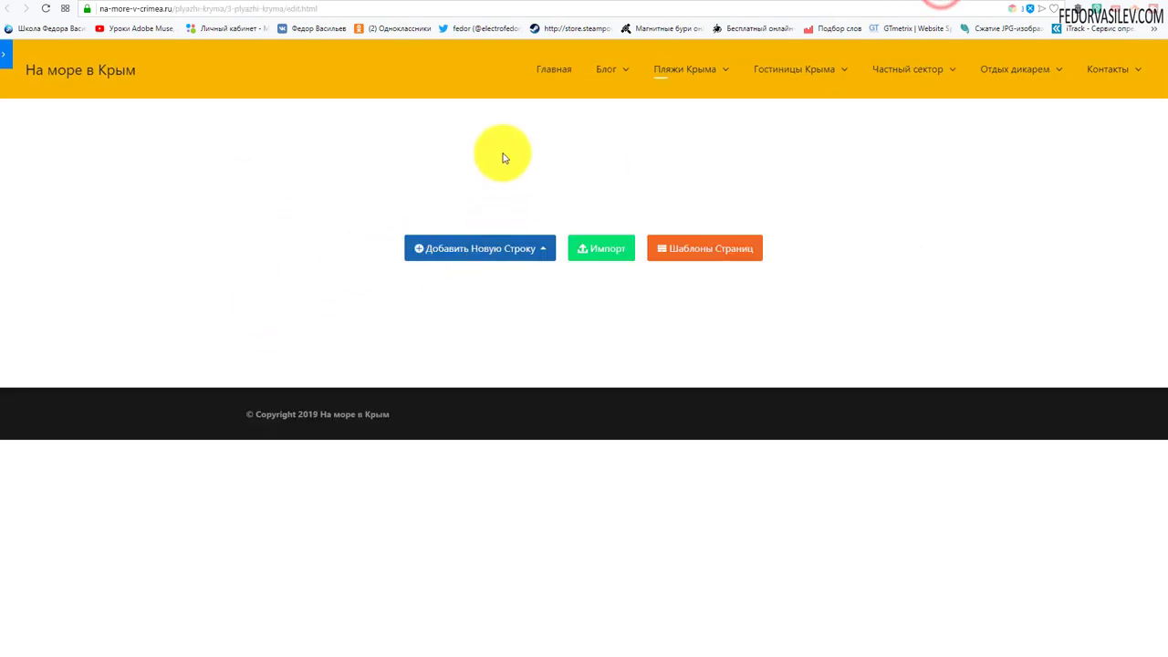
- Add a two-column row to the empty «Пляжи Крыма» page, with a narrow left column and a wide right column
{"action": "left_click", "coordinate": [535, 247]}
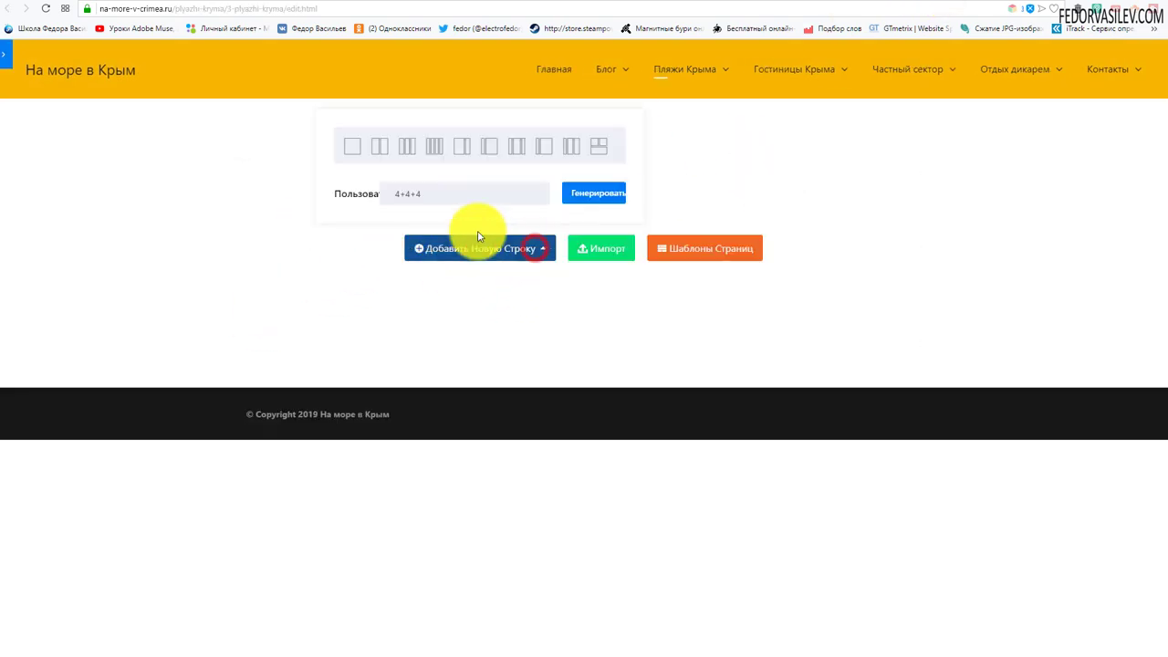
{"action": "left_click", "coordinate": [490, 148]}
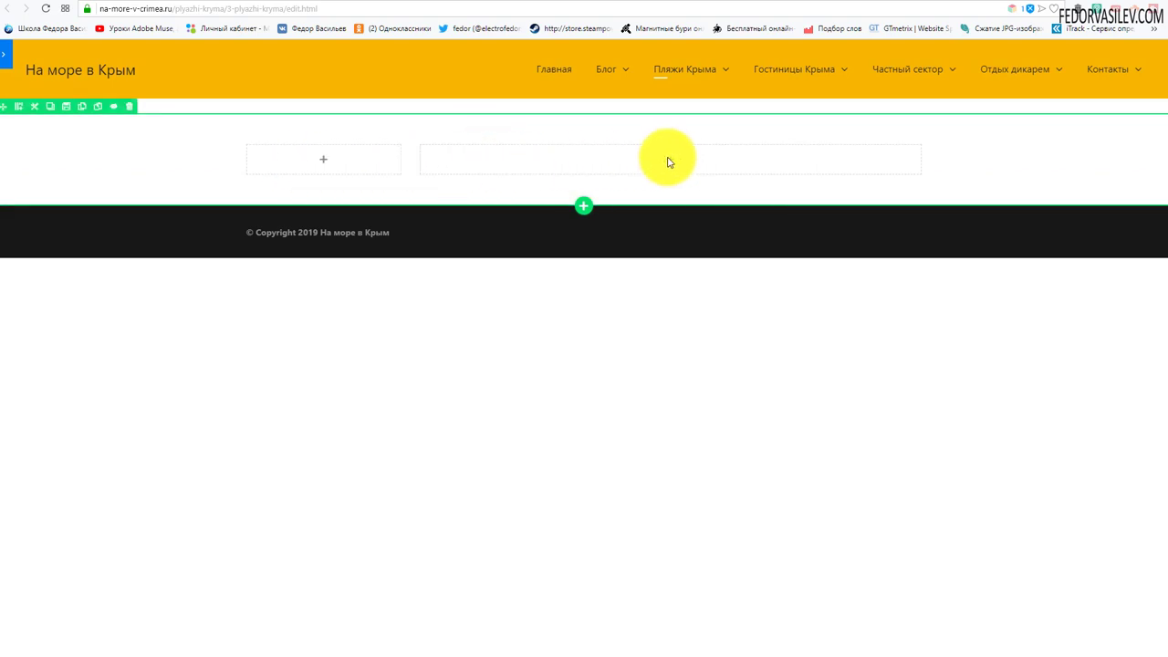
{"action": "left_click", "coordinate": [313, 157]}
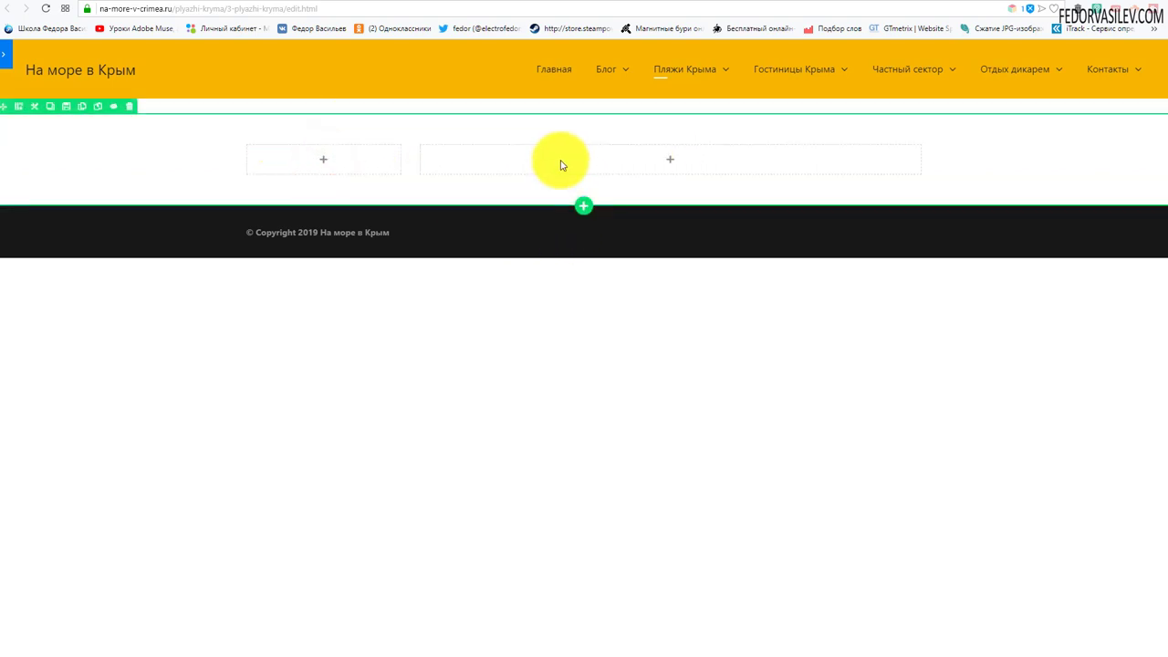
{"action": "left_click", "coordinate": [560, 162]}
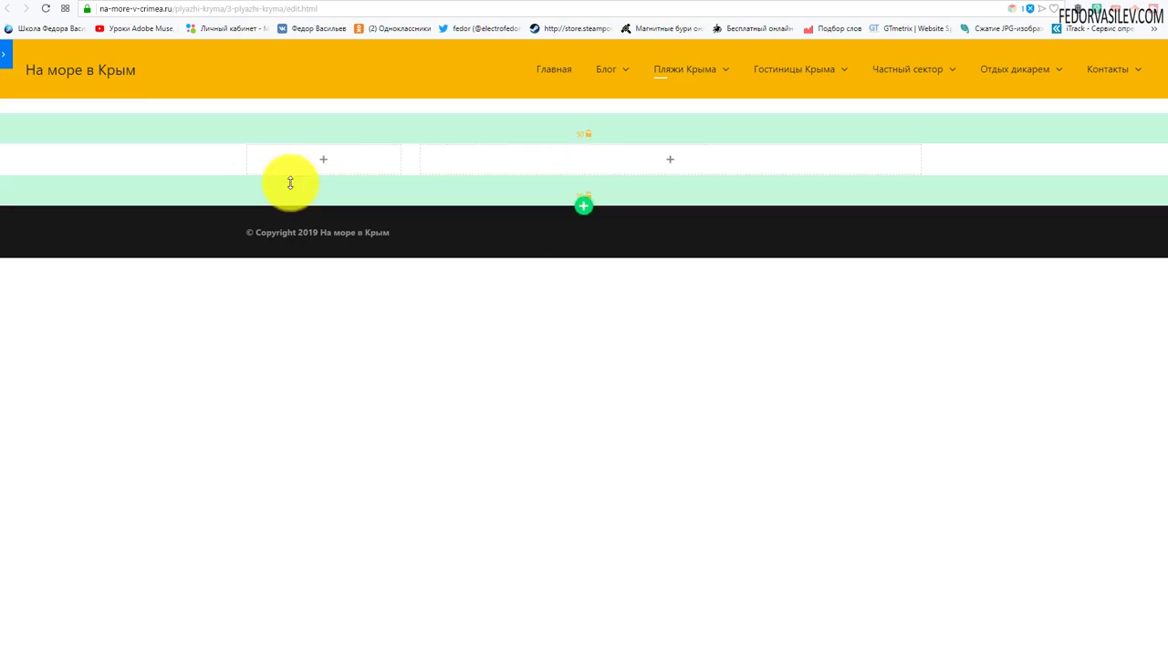
- Place a «Социальные Сети» addon in the row's narrow column and remove ВКонтакте and Reddit from its social networks
{"action": "left_click", "coordinate": [5, 55]}
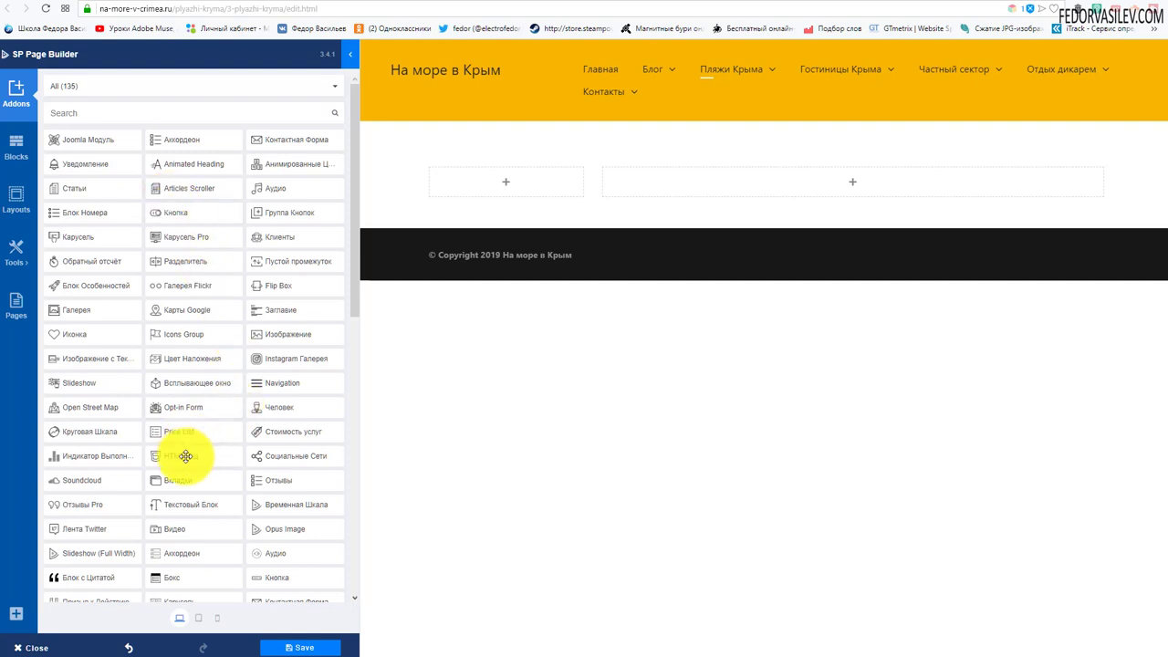
{"action": "left_click_drag", "start_coordinate": [297, 454], "coordinate": [484, 188]}
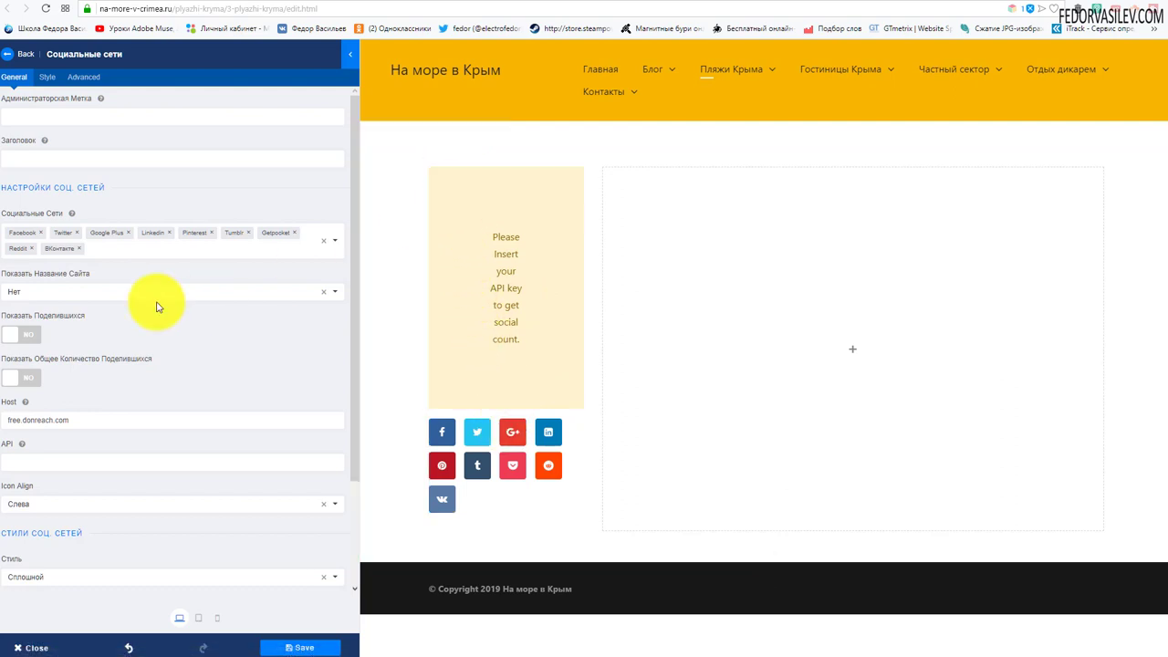
{"action": "left_click", "coordinate": [79, 248]}
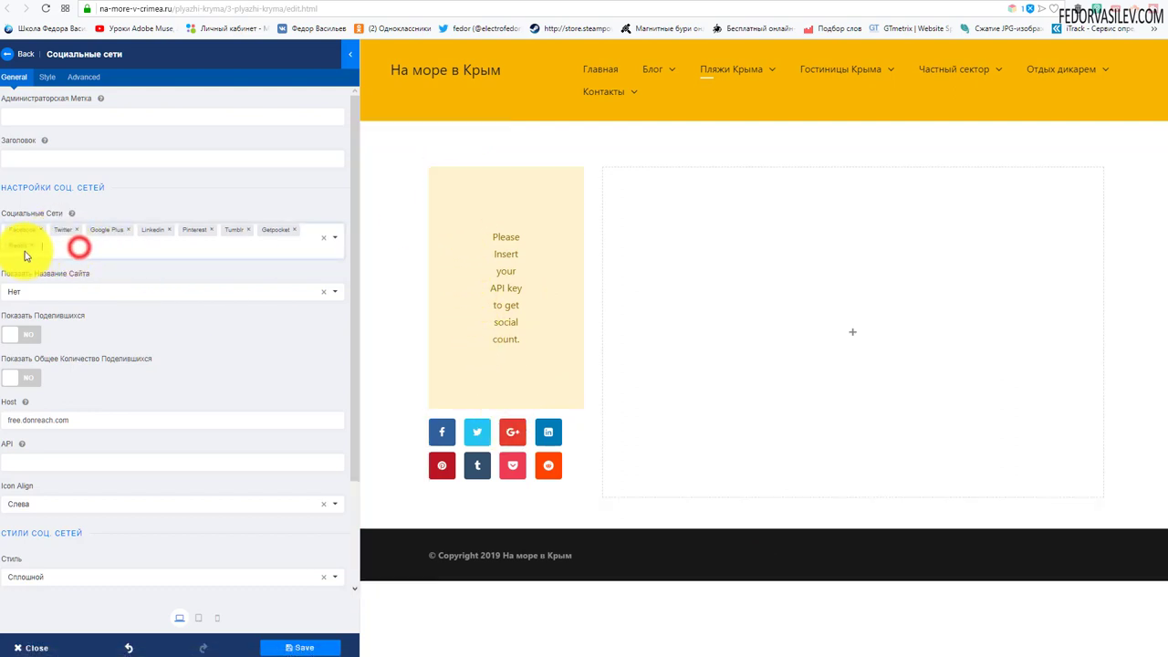
{"action": "left_click", "coordinate": [29, 244]}
{"action": "left_click", "coordinate": [30, 243]}
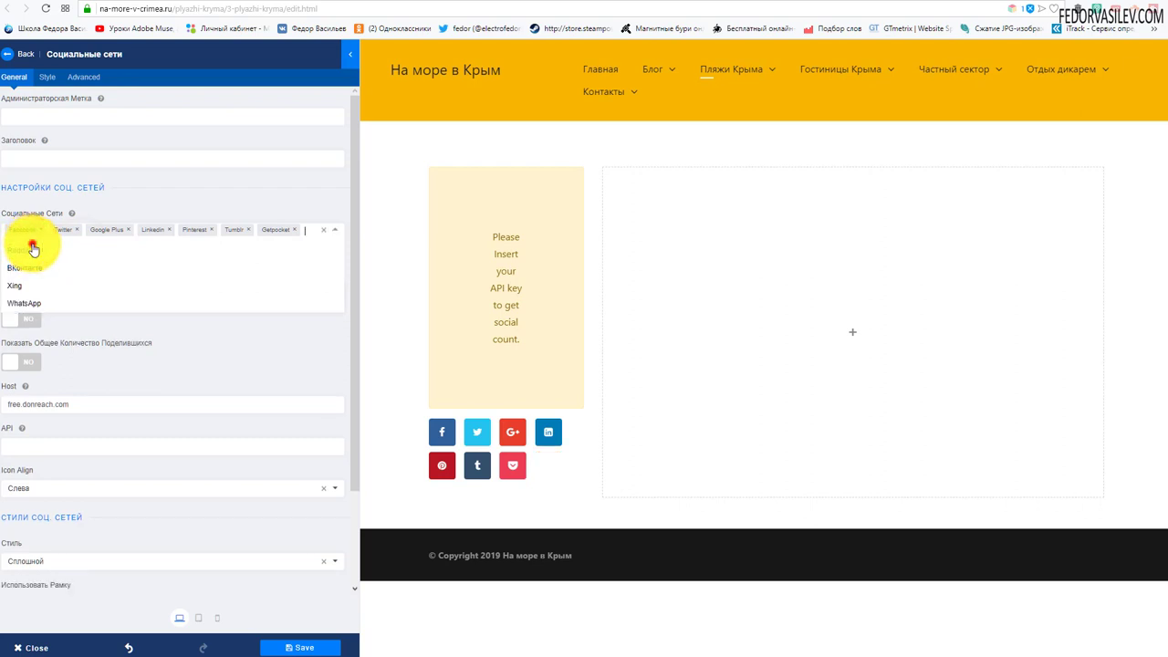
- Remove Getpocket from the social networks addon's list of networks and return to the addons list
{"action": "left_click", "coordinate": [296, 230]}
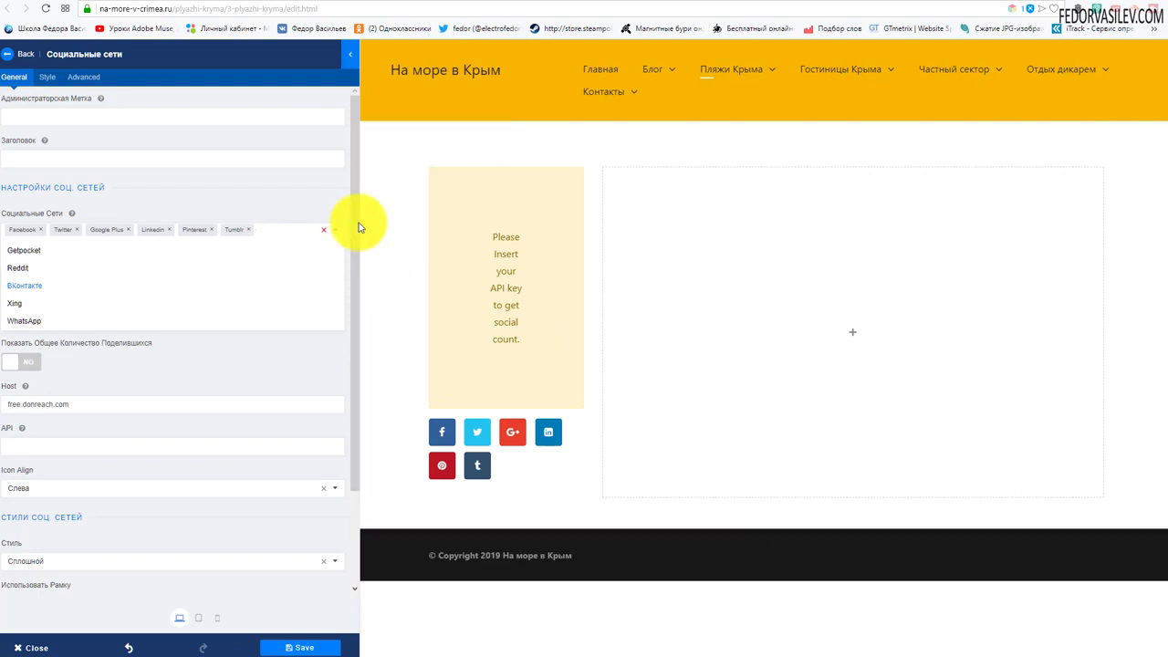
{"action": "left_click", "coordinate": [981, 3]}
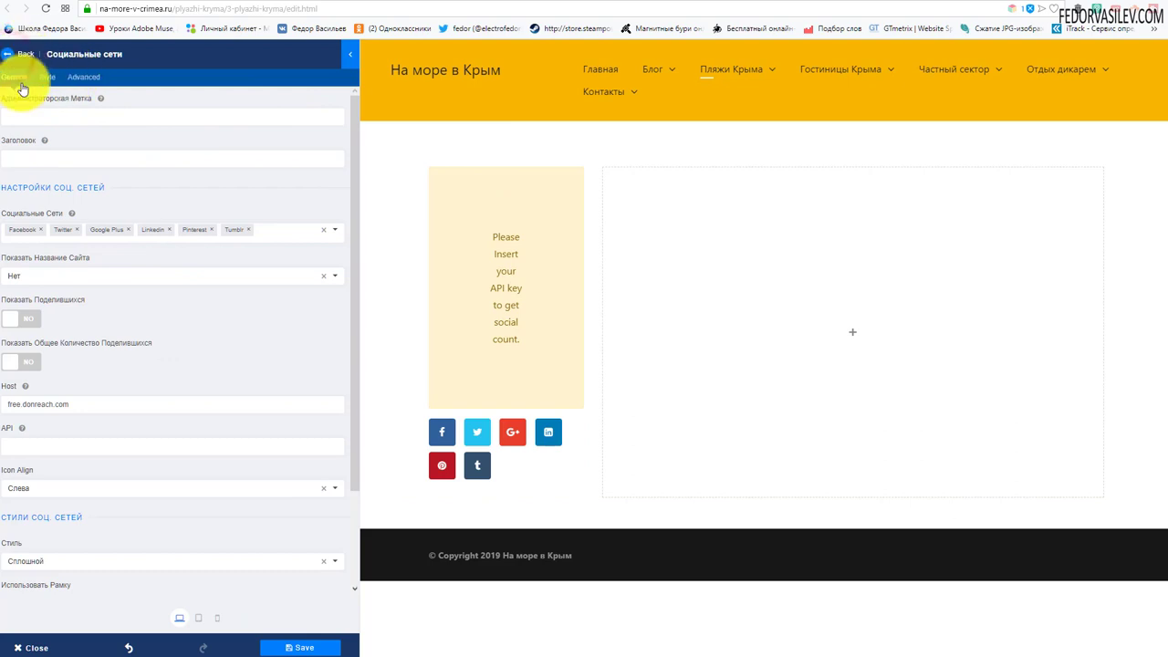
{"action": "left_click", "coordinate": [13, 56]}
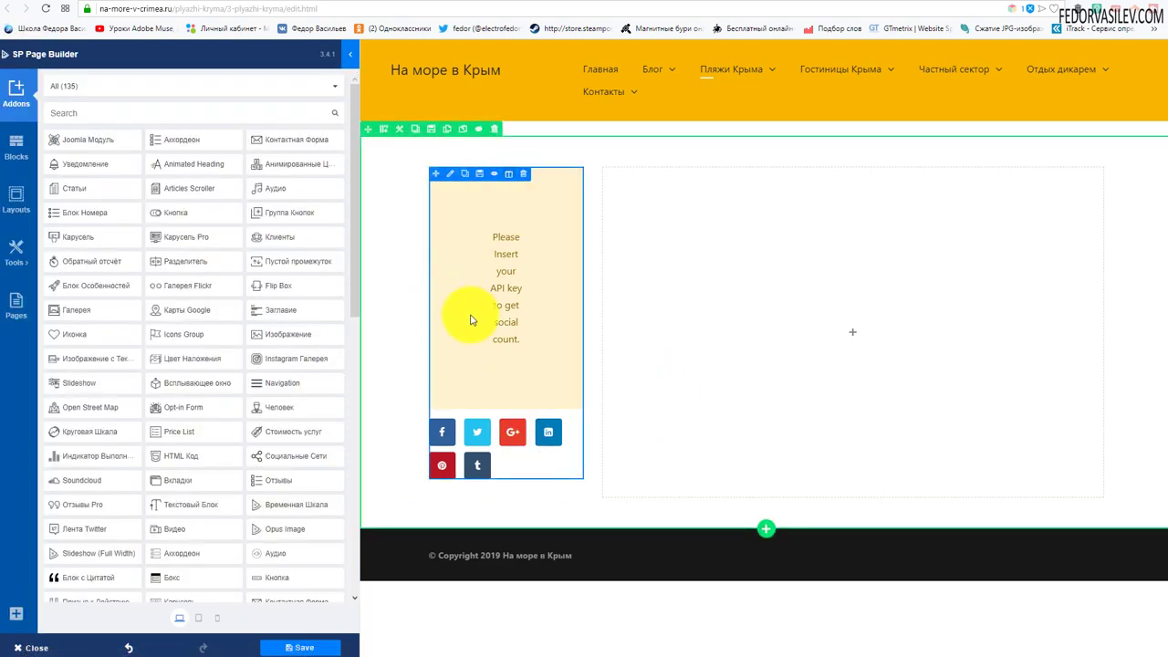
- Close the page's front-end editor, discarding its unsaved changes
{"action": "left_click", "coordinate": [352, 57]}
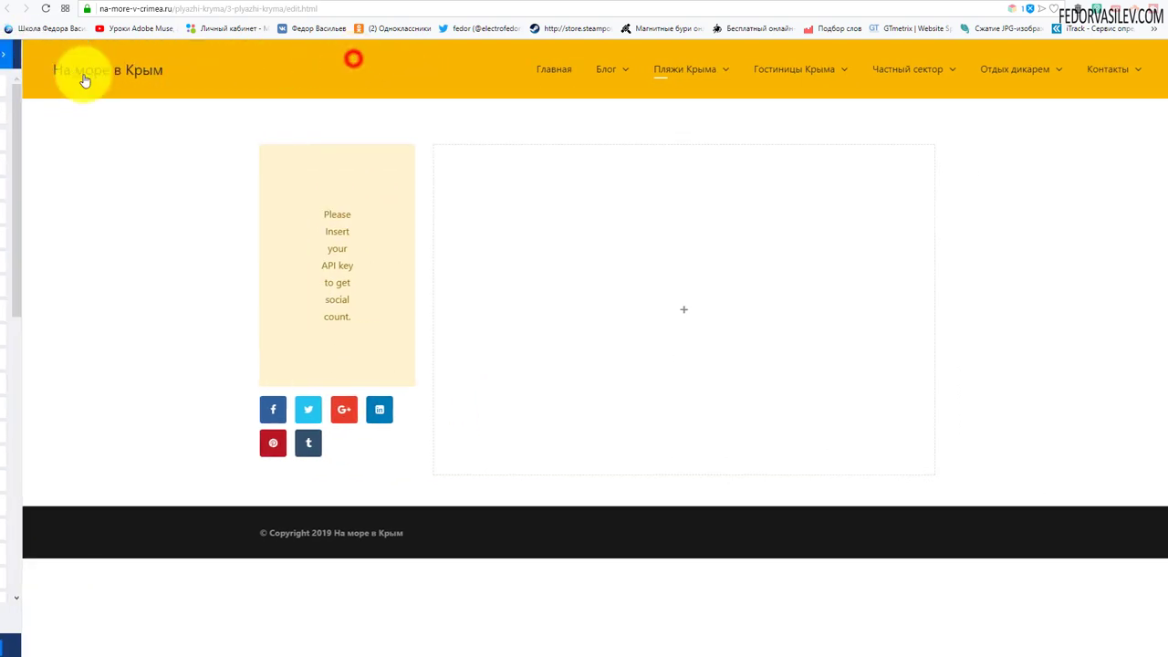
{"action": "left_click", "coordinate": [352, 57]}
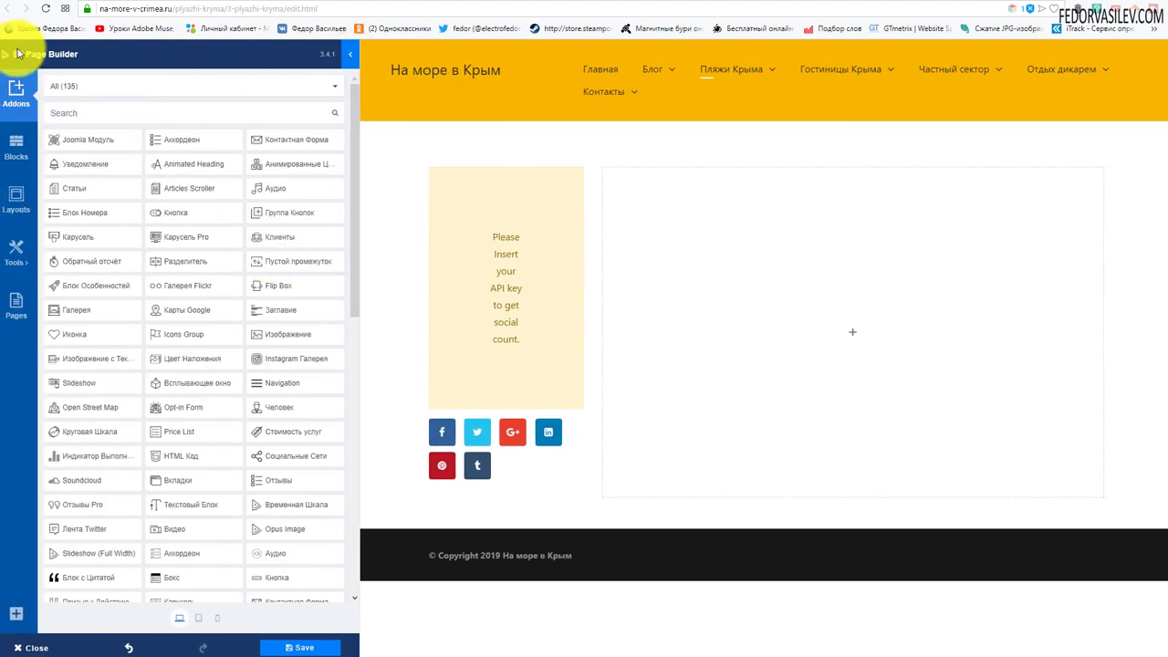
{"action": "left_click", "coordinate": [344, 60]}
{"action": "left_click", "coordinate": [338, 52]}
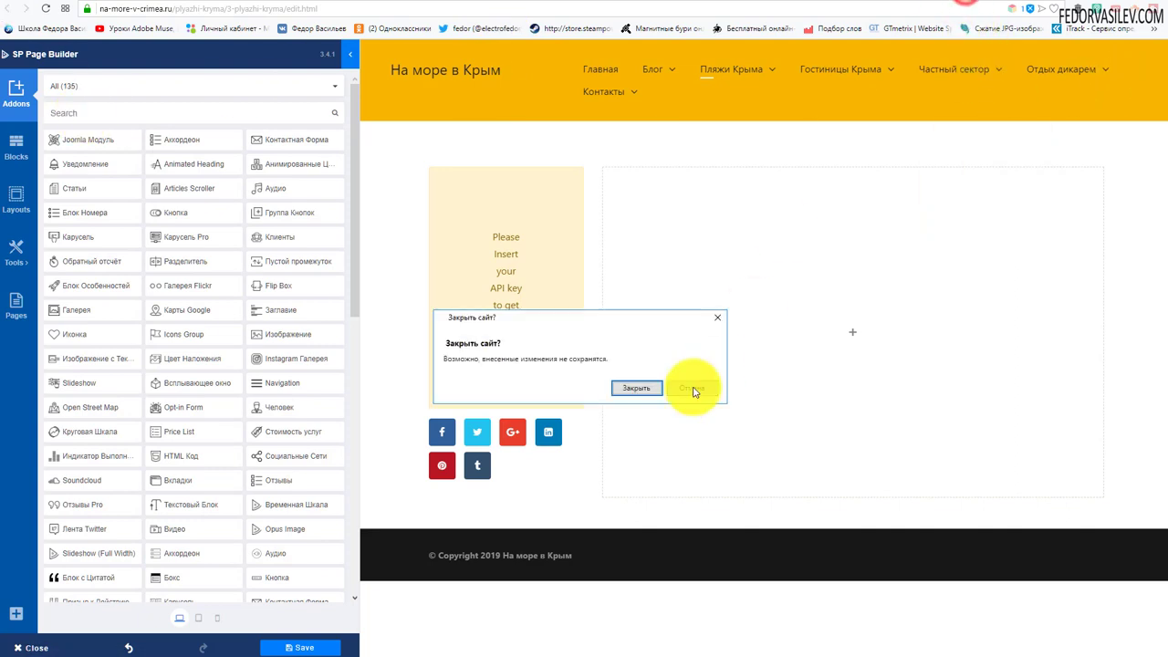
{"action": "left_click", "coordinate": [636, 386]}
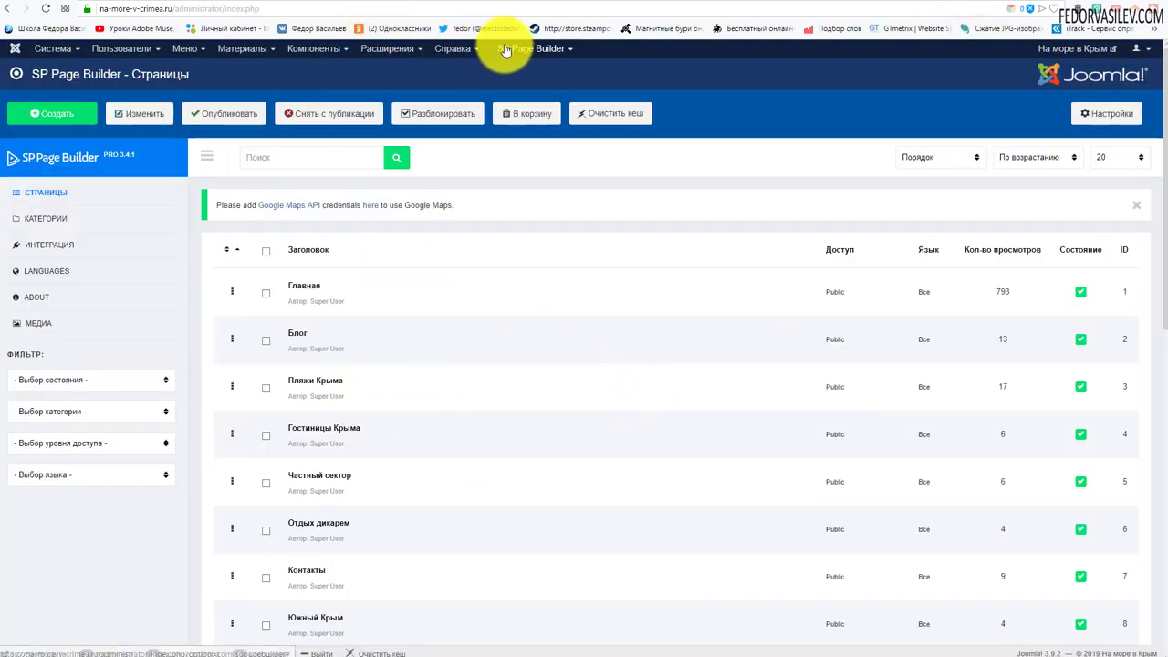
- Save the first Animated Heading of the "Расскажите о нас" module as a reusable addon named "кнопки" and close the module
{"action": "left_click", "coordinate": [383, 91]}
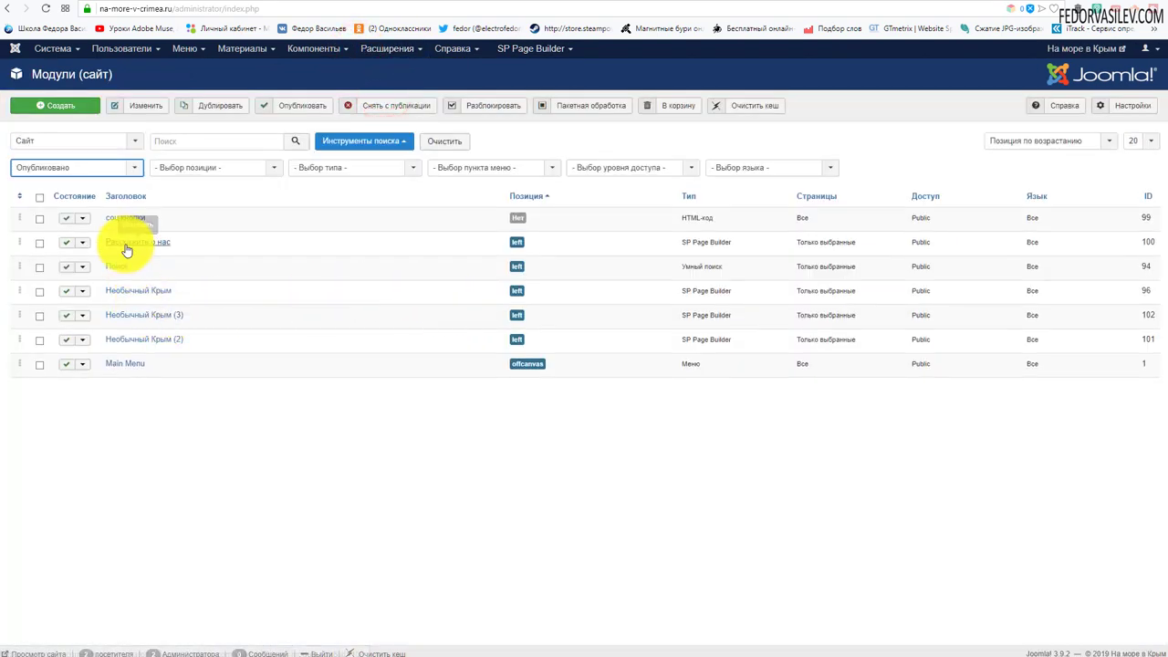
{"action": "left_click", "coordinate": [124, 242]}
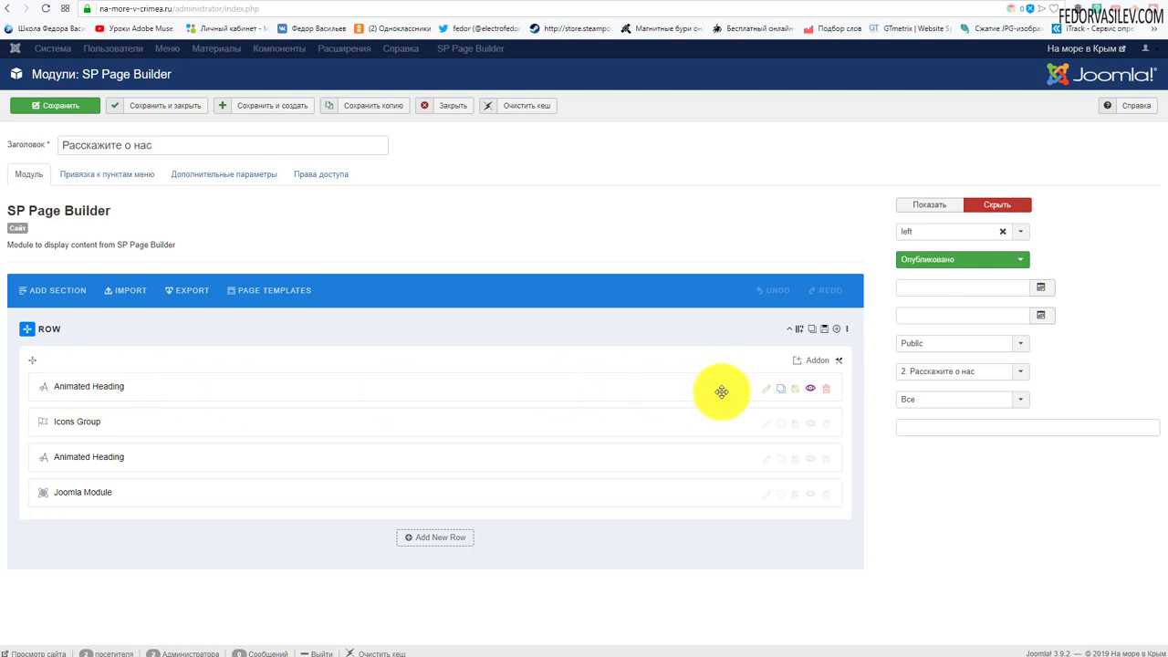
{"action": "left_click", "coordinate": [792, 392]}
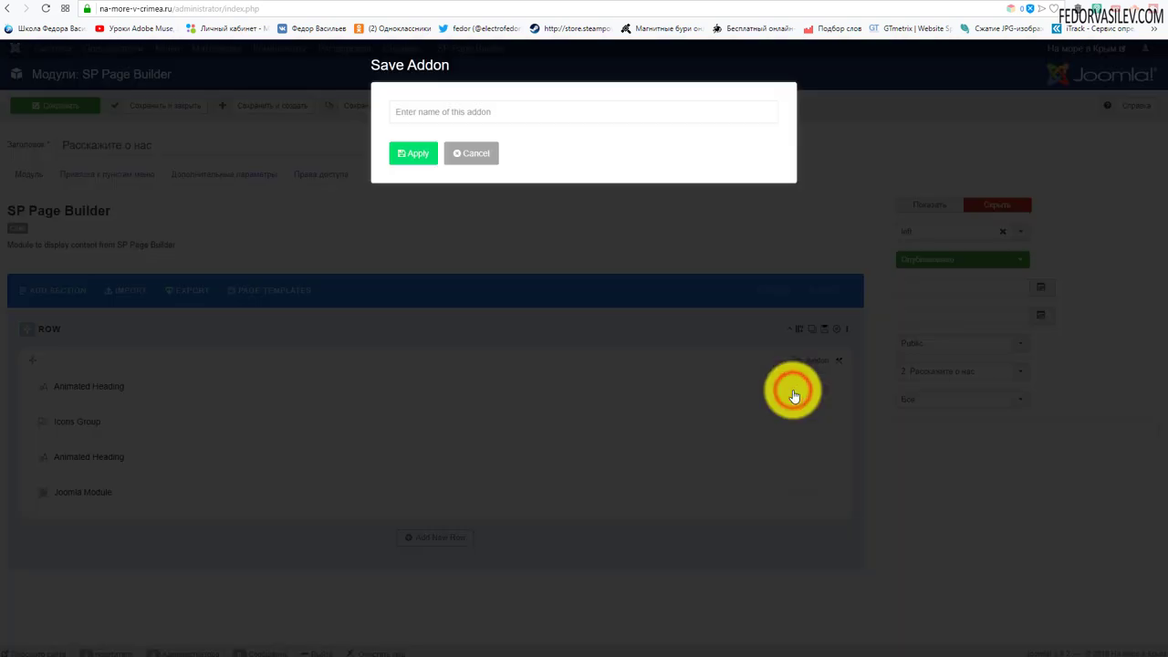
{"action": "left_click", "coordinate": [426, 118]}
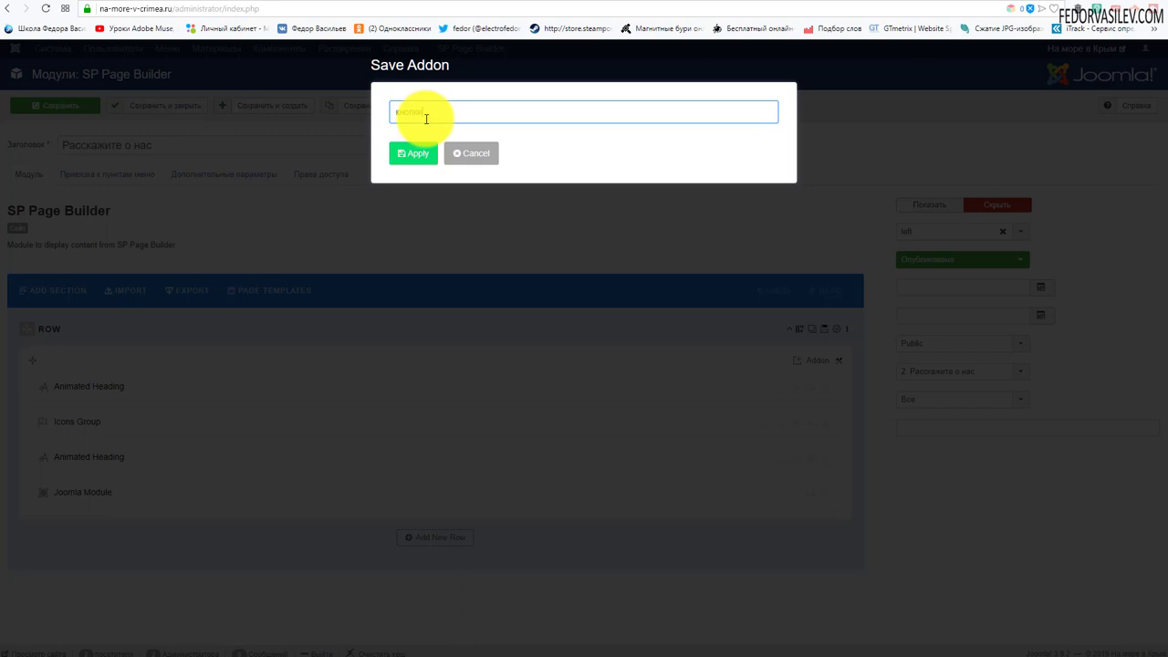
{"action": "left_click", "coordinate": [413, 153]}
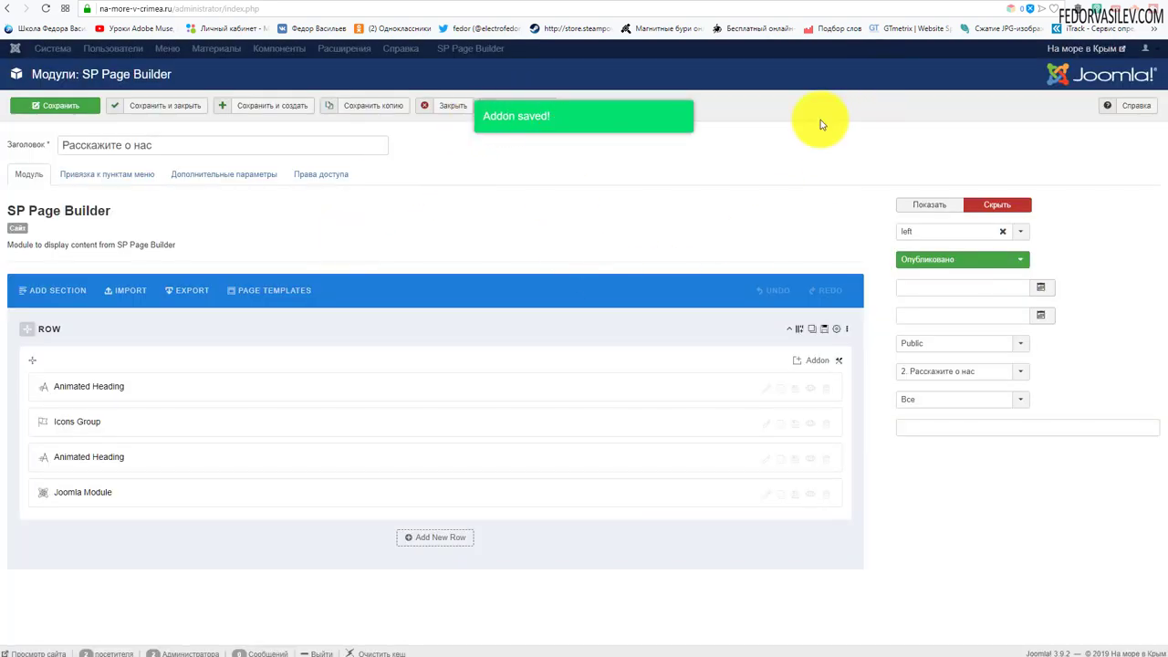
{"action": "left_click", "coordinate": [444, 105]}
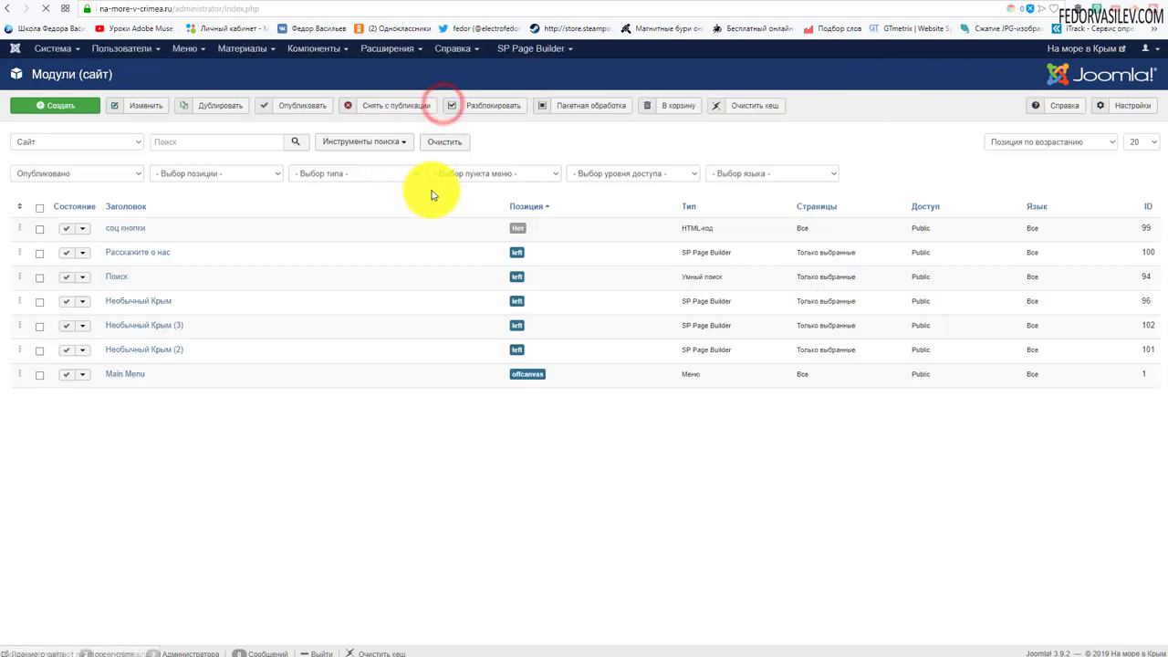
- Open the "Пляжи Крыма" page in the front-end editor and add a row with a narrow and a wide column
{"action": "left_click", "coordinate": [517, 48]}
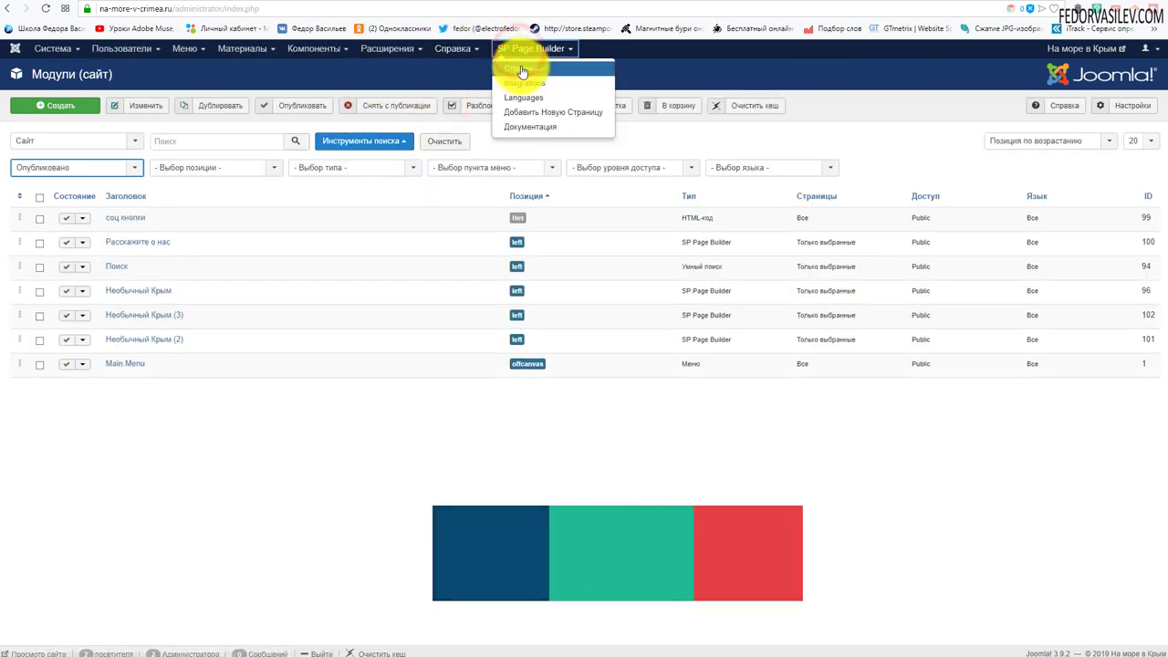
{"action": "left_click", "coordinate": [519, 67]}
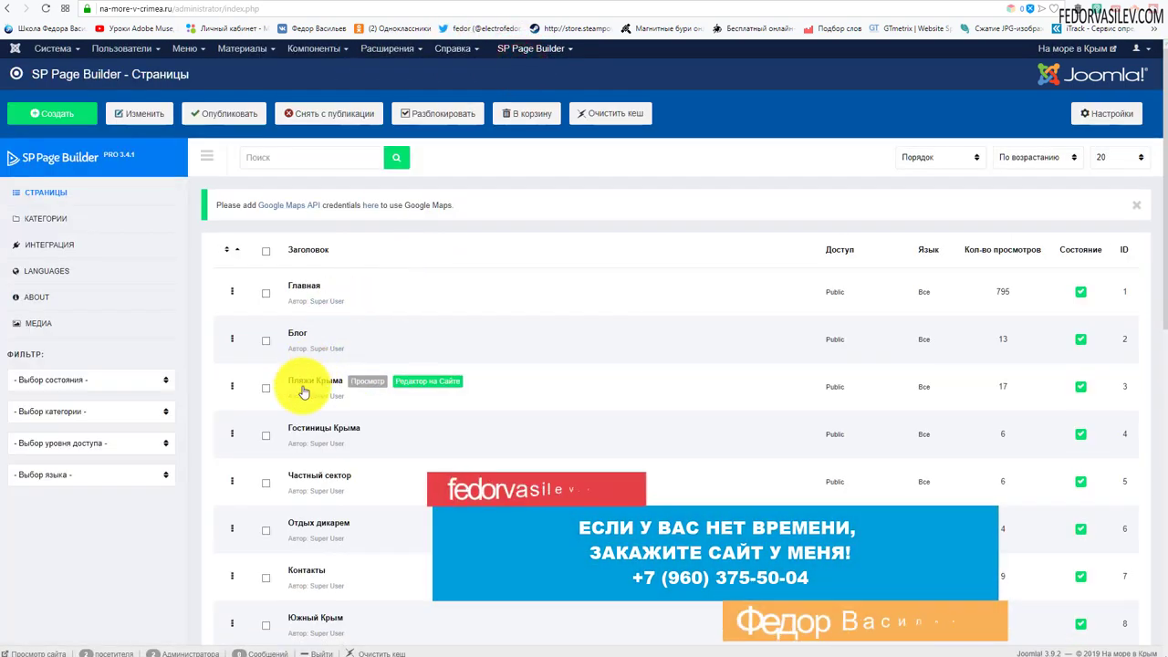
{"action": "left_click", "coordinate": [426, 387]}
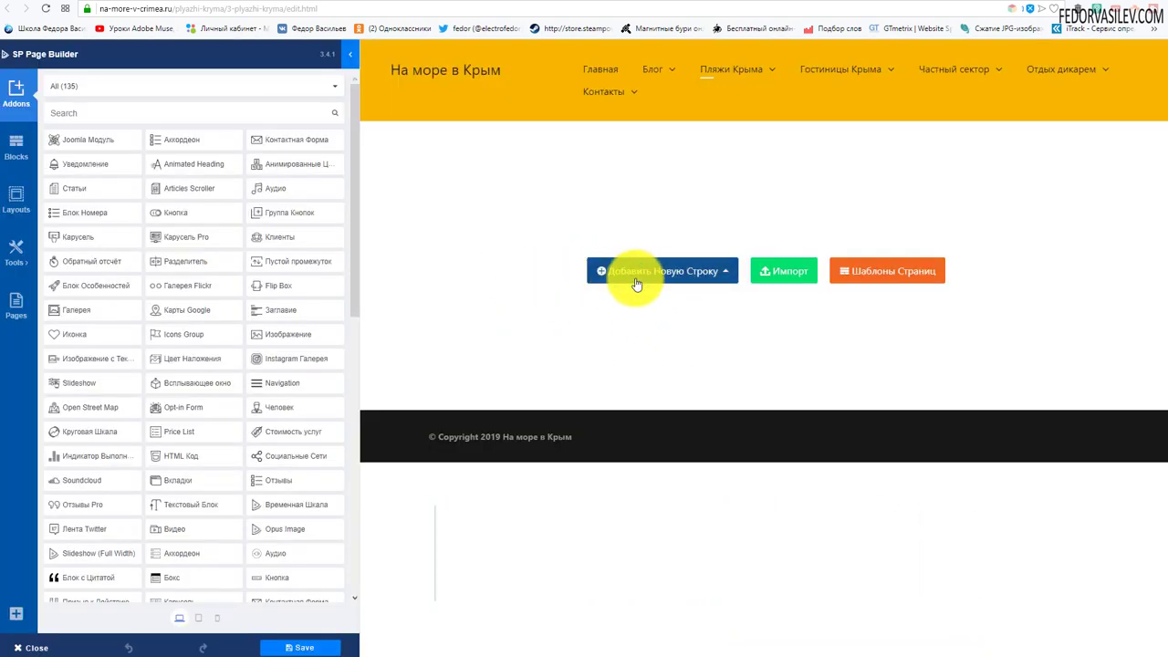
{"action": "left_click", "coordinate": [666, 276]}
{"action": "left_click", "coordinate": [664, 173]}
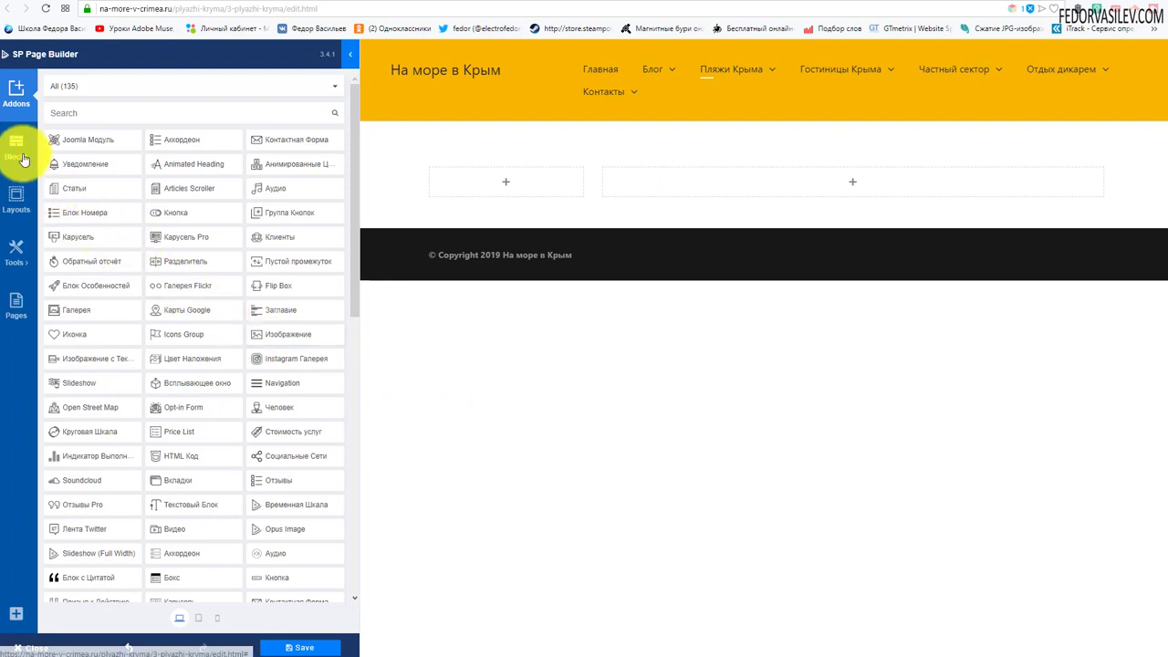
- Show the saved addons and add a two-column row, narrow column first, to the empty page
{"action": "left_click", "coordinate": [16, 251]}
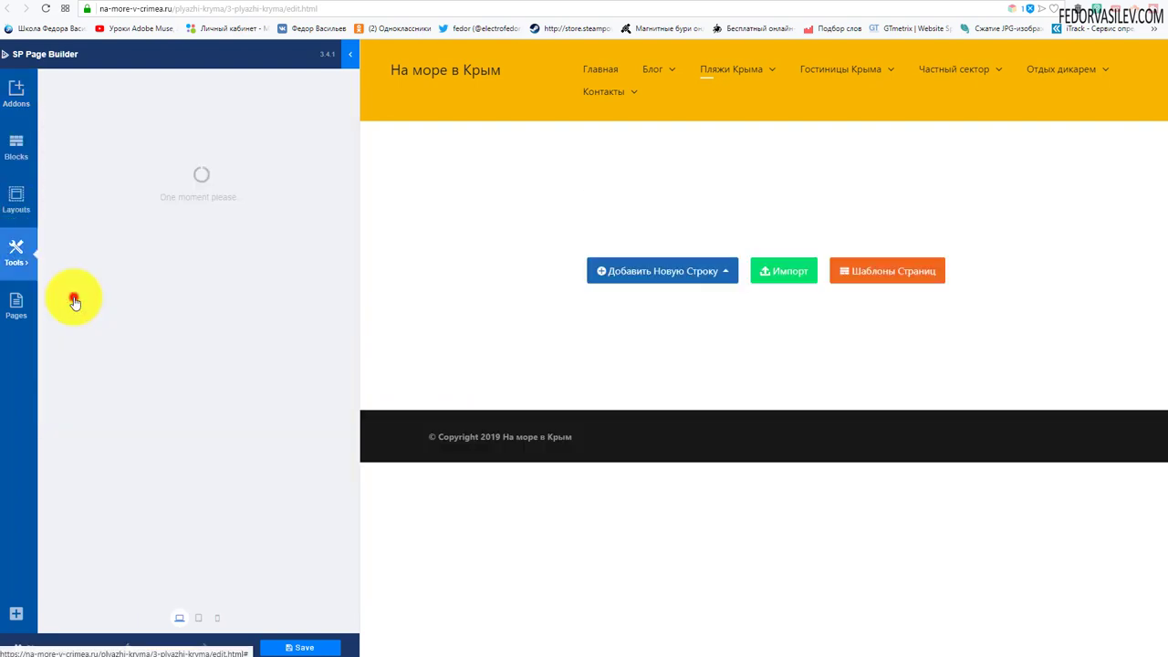
{"action": "left_click", "coordinate": [73, 297]}
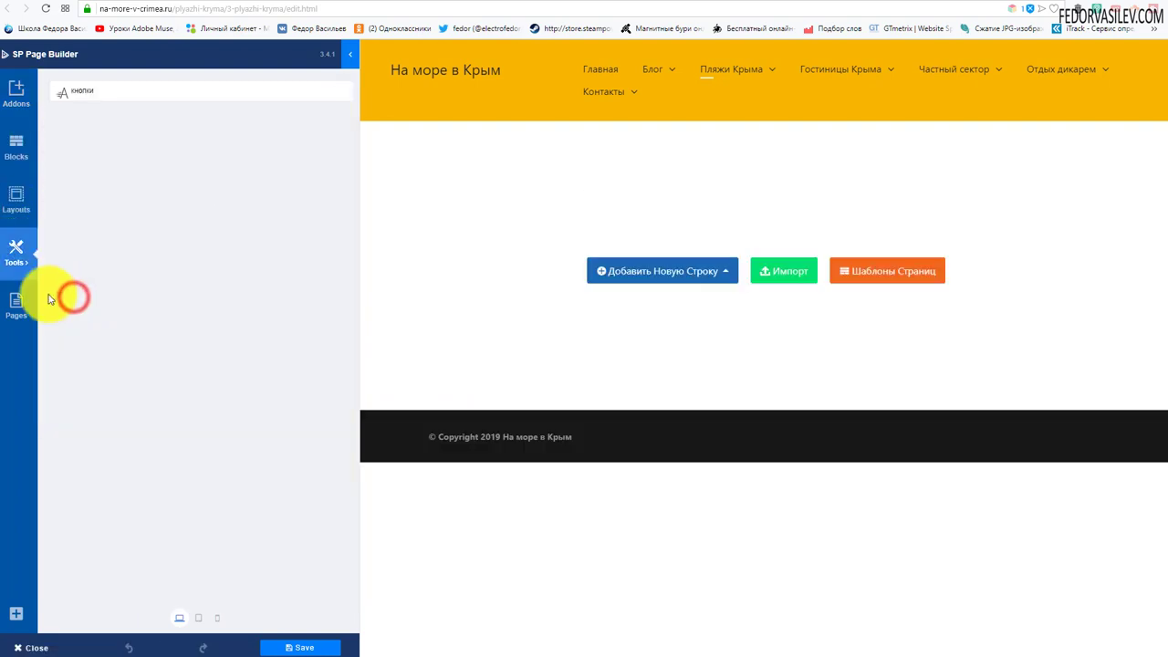
{"action": "left_click", "coordinate": [13, 257]}
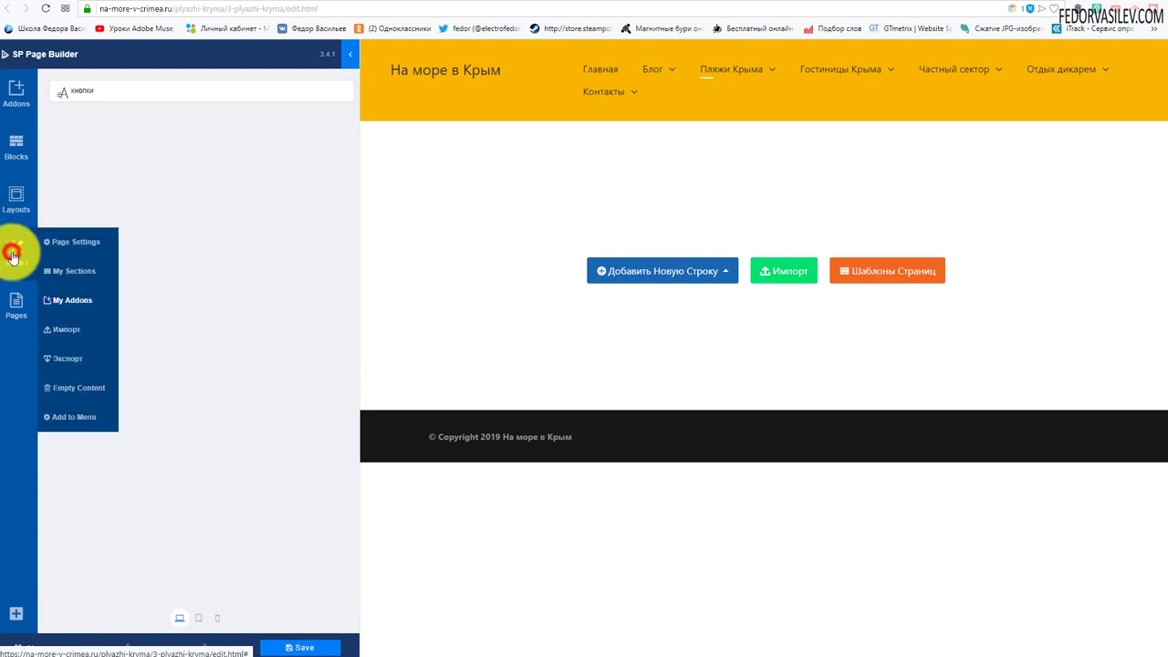
{"action": "left_click", "coordinate": [81, 303]}
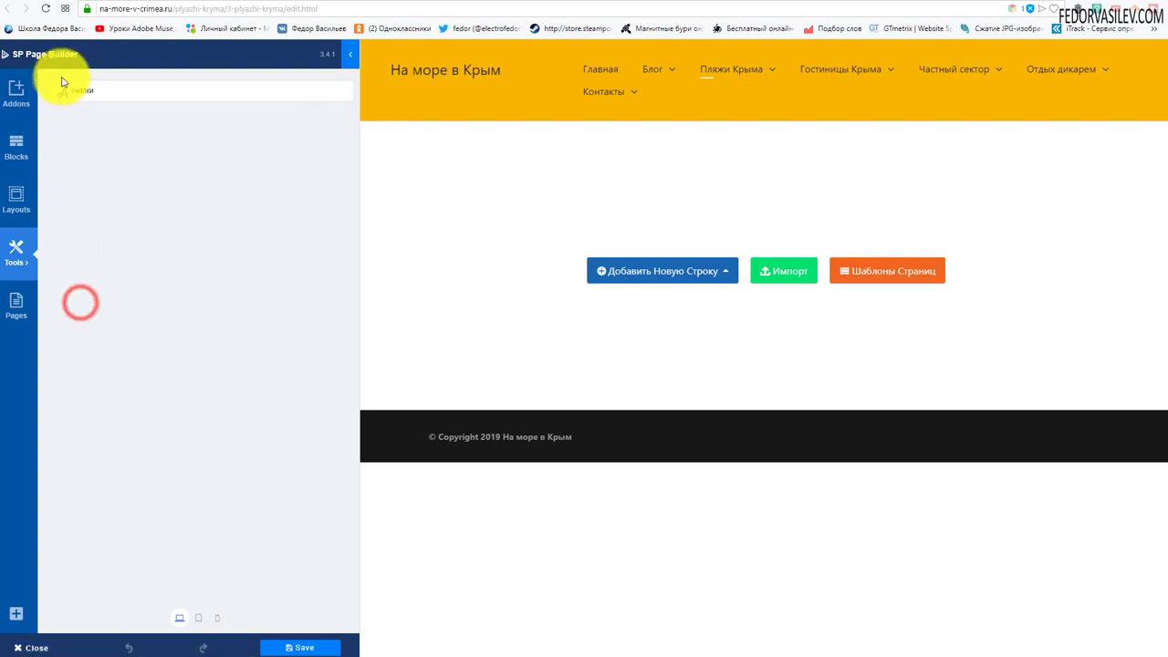
{"action": "left_click", "coordinate": [638, 279]}
{"action": "left_click", "coordinate": [674, 171]}
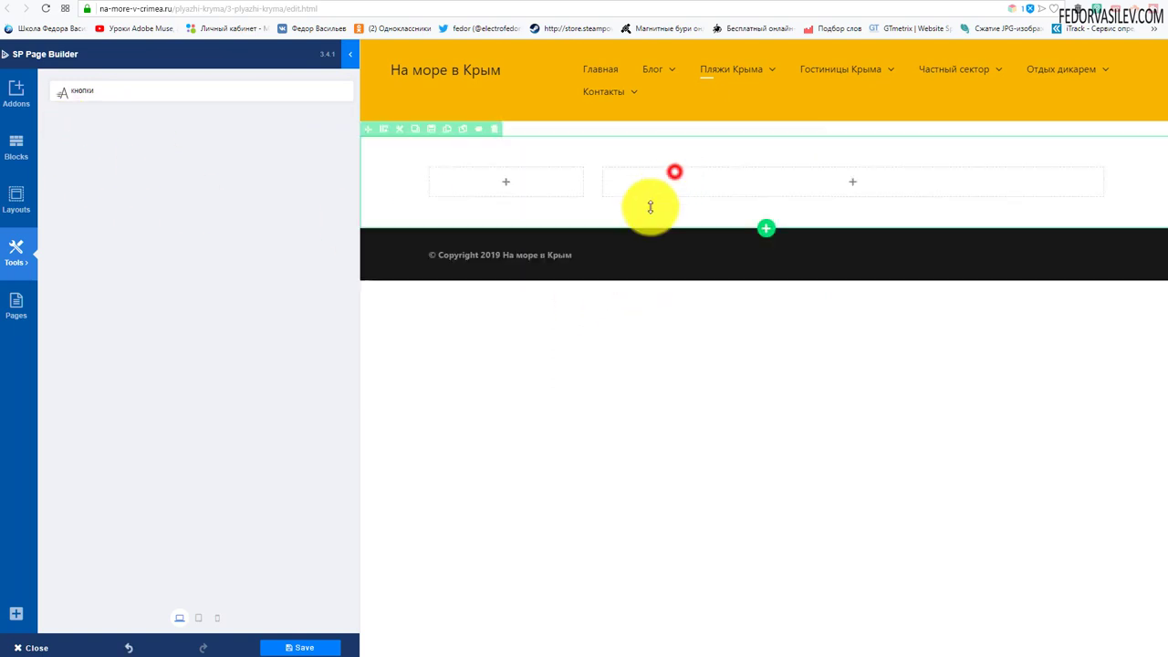
- Place the saved "кнопки" addon in the row's narrow column and save the page
{"action": "left_click_drag", "start_coordinate": [64, 89], "coordinate": [484, 187]}
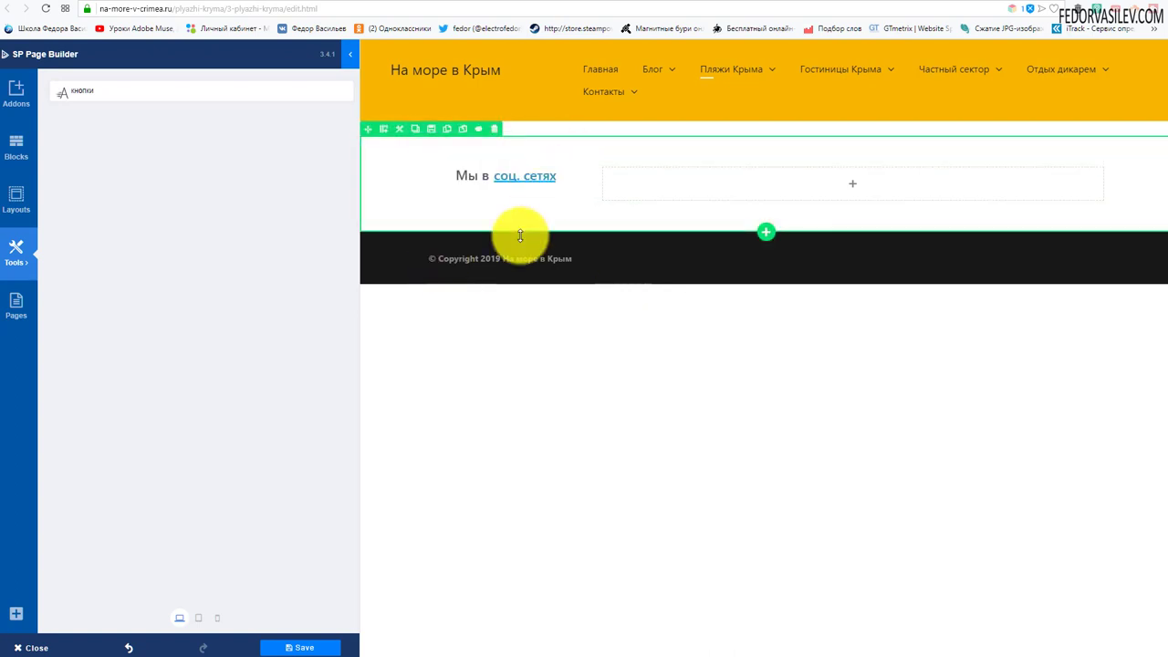
{"action": "left_click", "coordinate": [319, 648]}
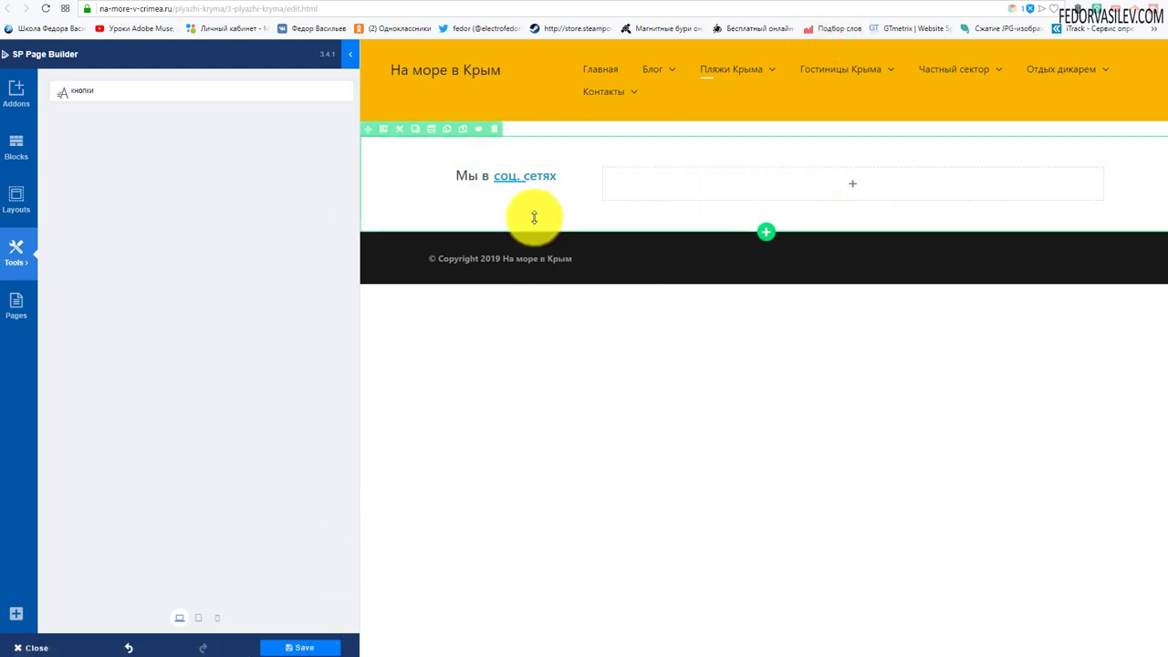
{"action": "left_click", "coordinate": [301, 645]}
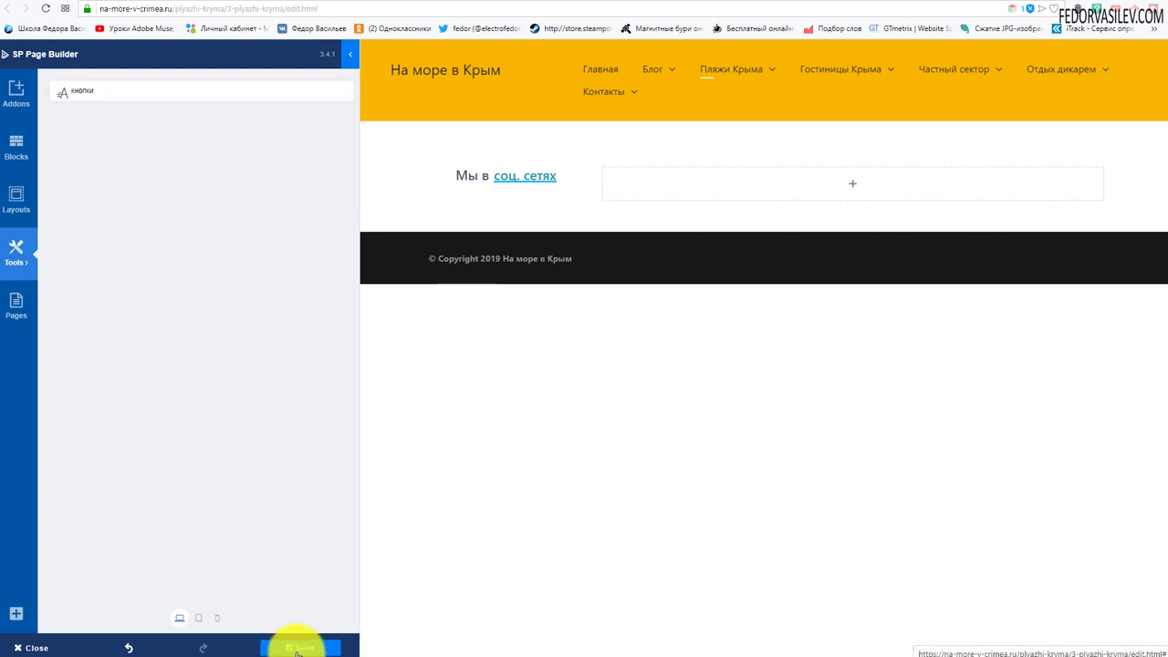
- Save the Icons Group of the "Расскажите о нас" module as a reusable addon with a name beginning with "кнопки"
{"action": "left_click", "coordinate": [922, 3]}
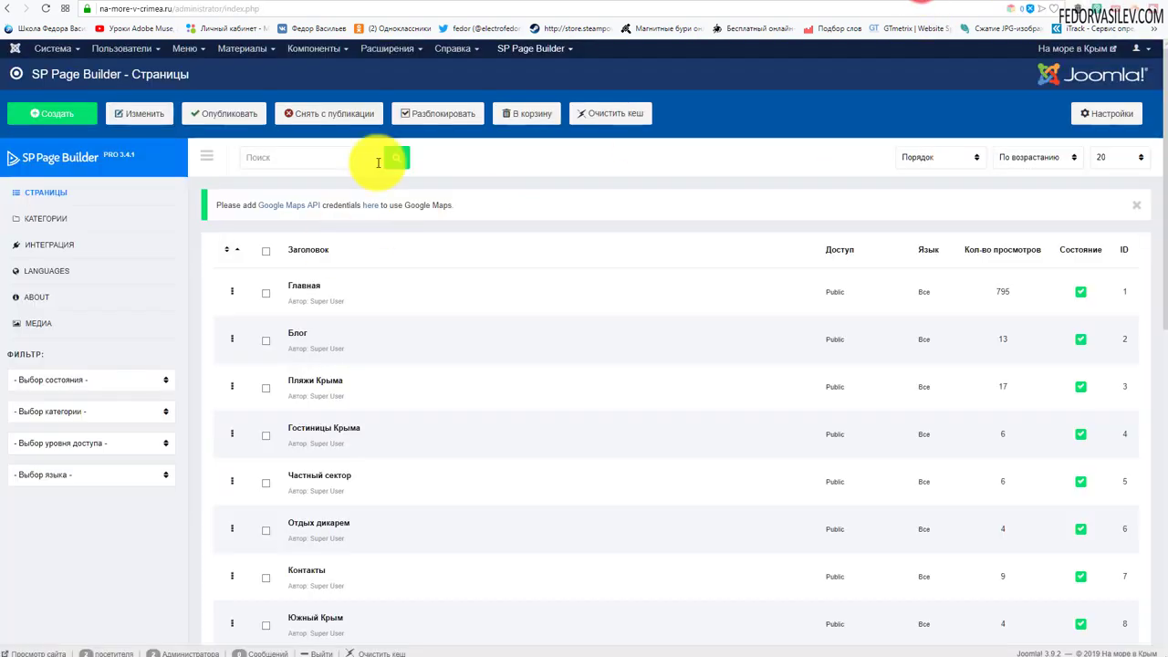
{"action": "left_click", "coordinate": [388, 48]}
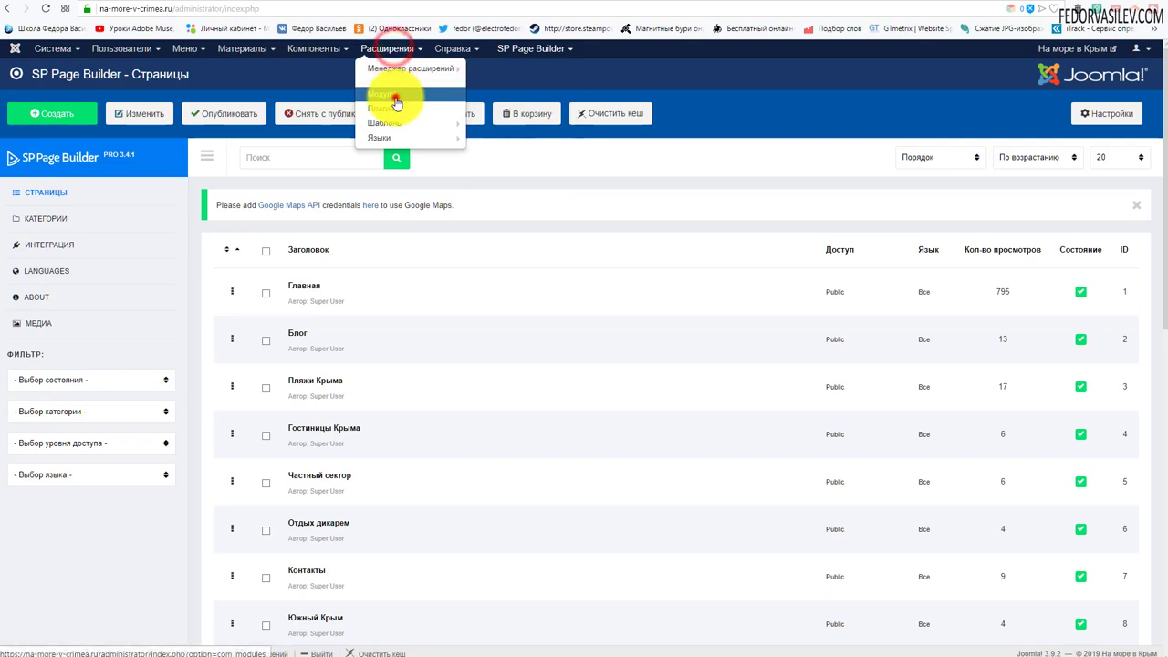
{"action": "left_click", "coordinate": [392, 96]}
{"action": "left_click", "coordinate": [114, 242]}
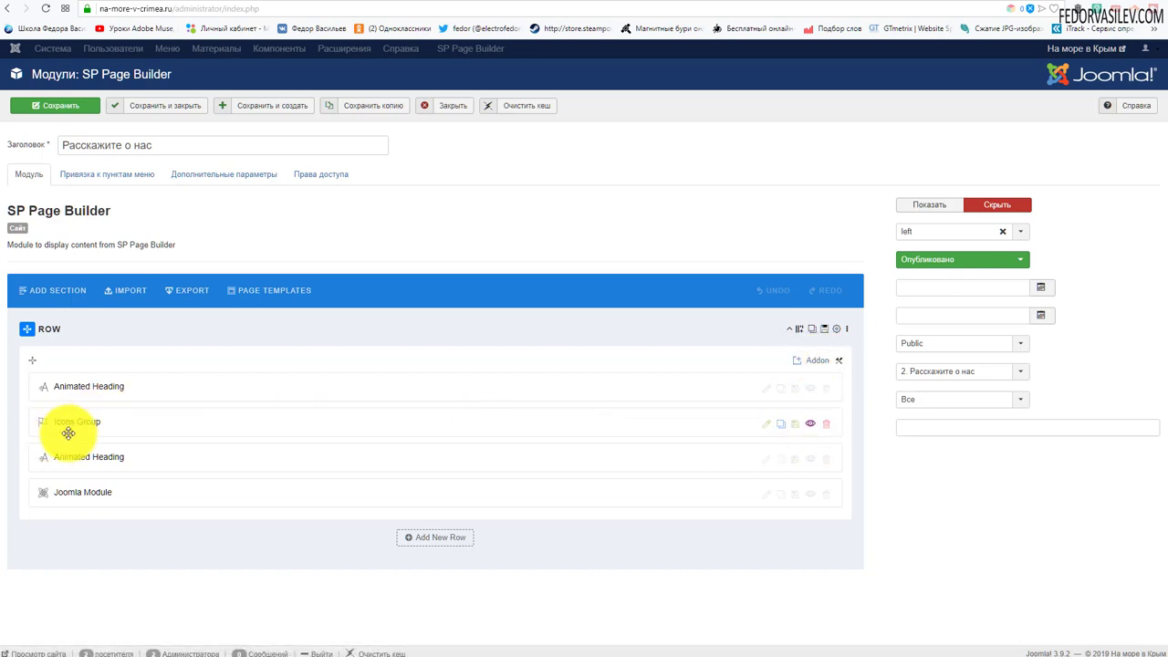
{"action": "left_click", "coordinate": [796, 427]}
{"action": "left_click", "coordinate": [433, 110]}
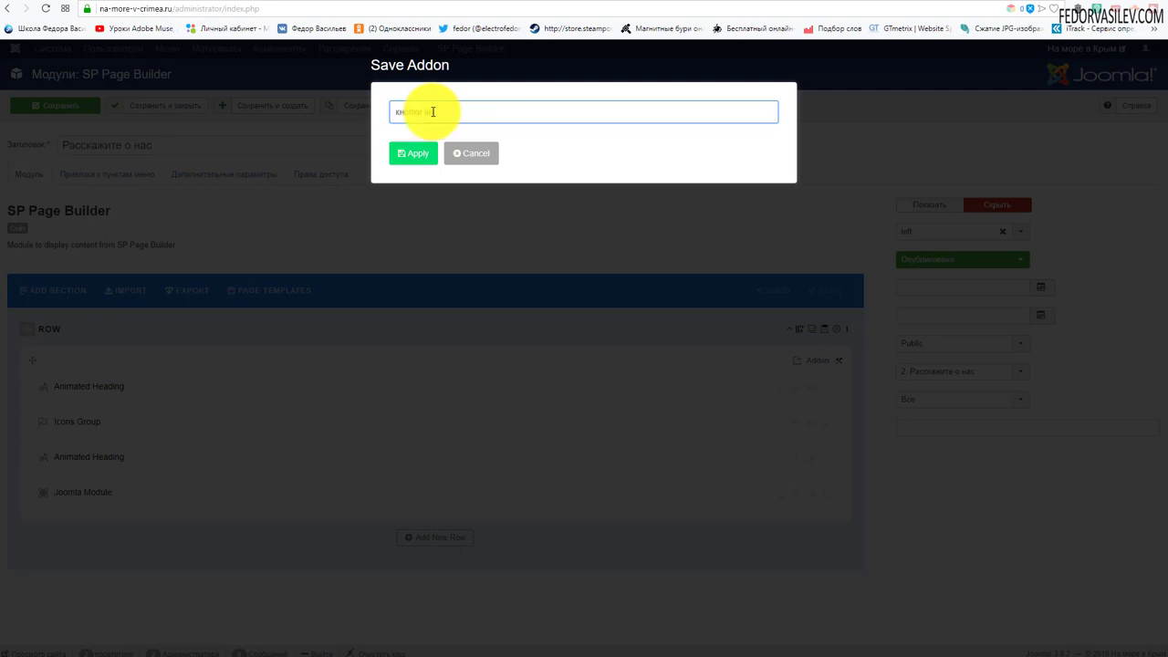
{"action": "left_click", "coordinate": [413, 153]}
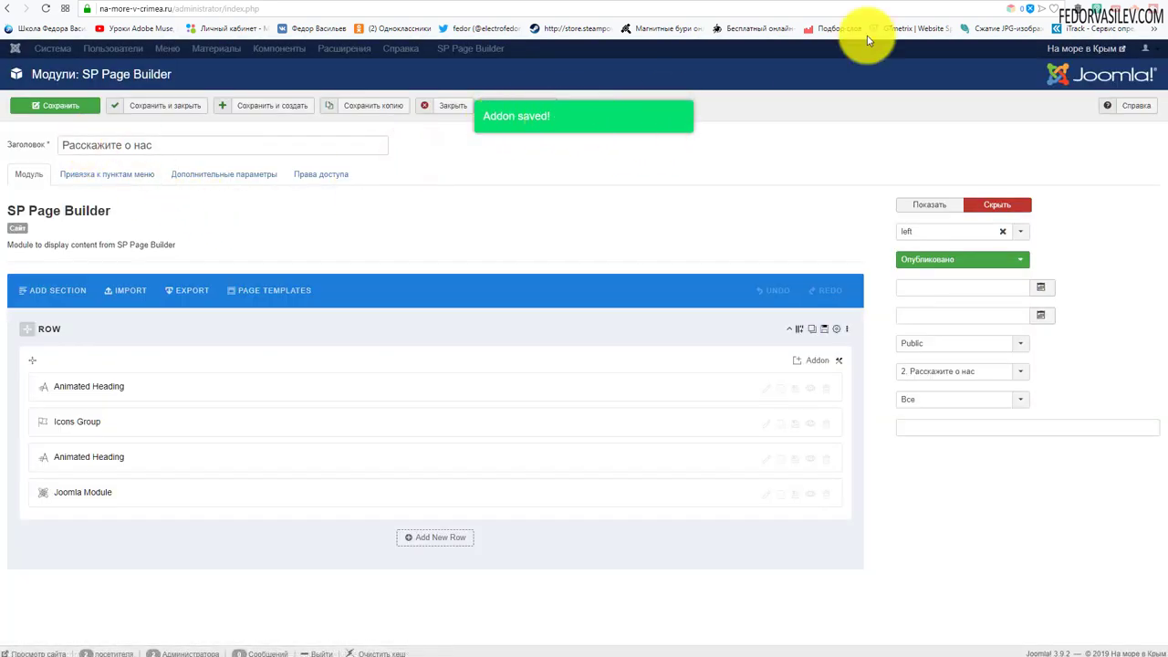
- Return to the "Пляжи Крыма" page, save it and reload its front-end editor
{"action": "left_click", "coordinate": [971, 5]}
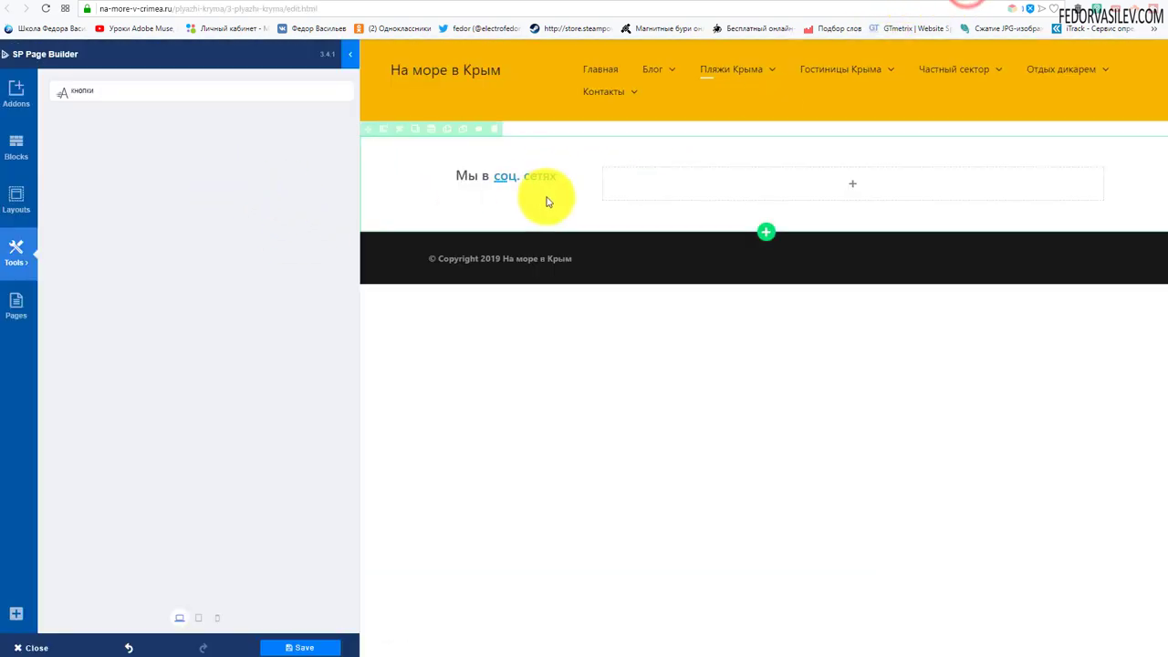
{"action": "left_click", "coordinate": [296, 643]}
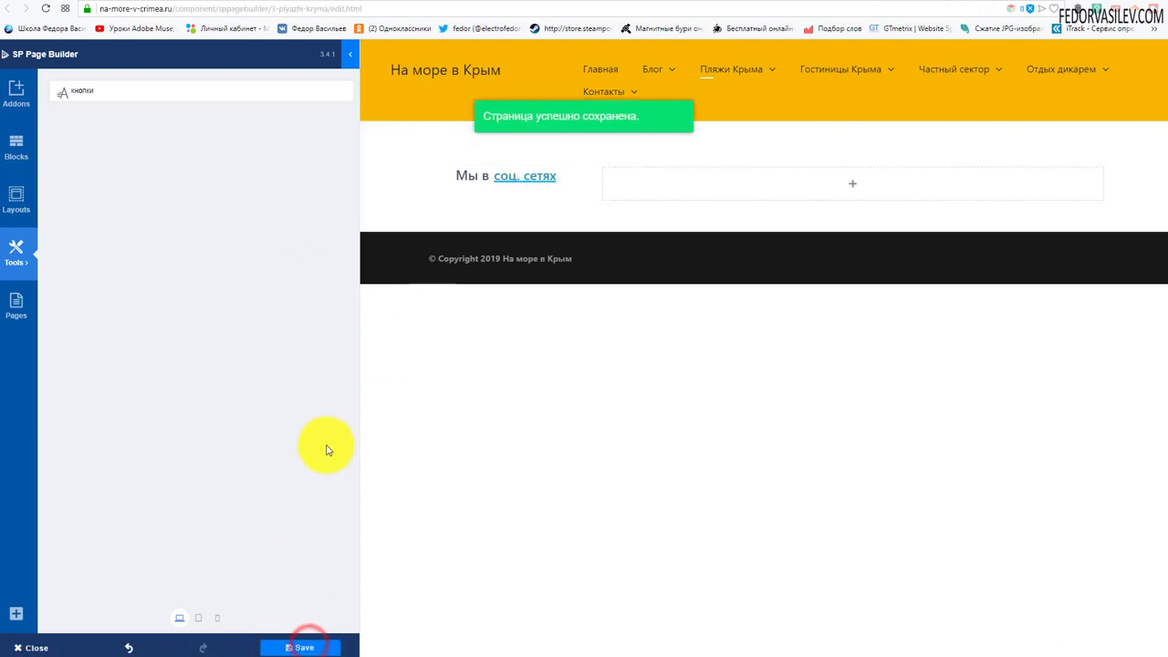
{"action": "left_click", "coordinate": [46, 8]}
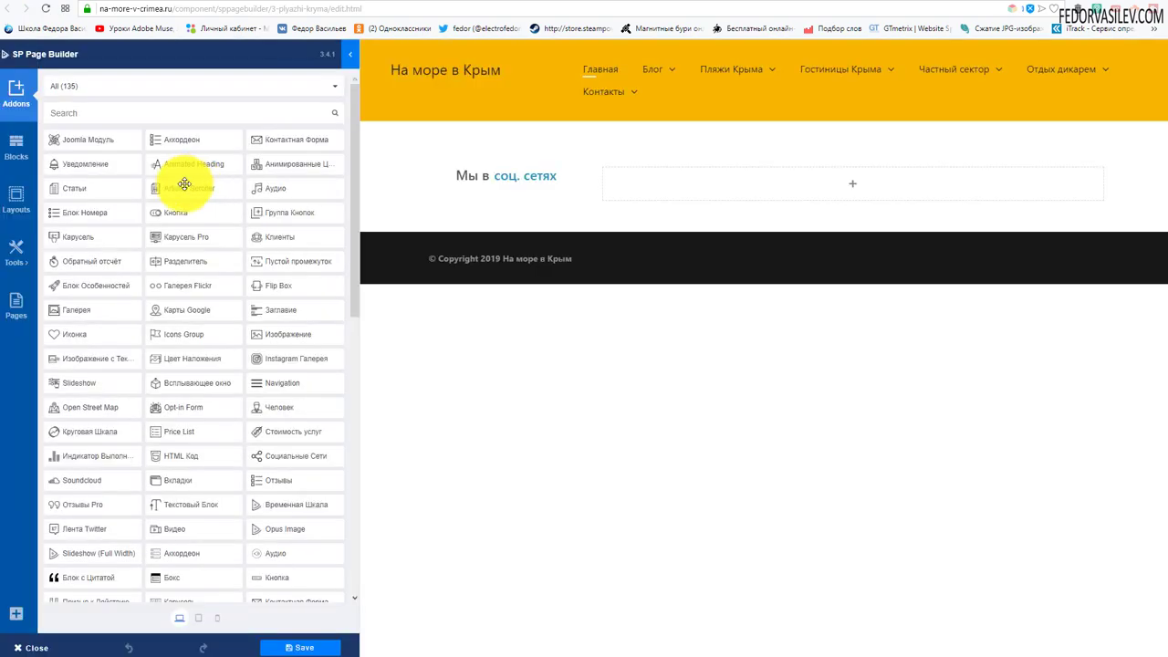
- Switch to the published "Блог" page to examine the social buttons in its sidebar
{"action": "left_click", "coordinate": [17, 254]}
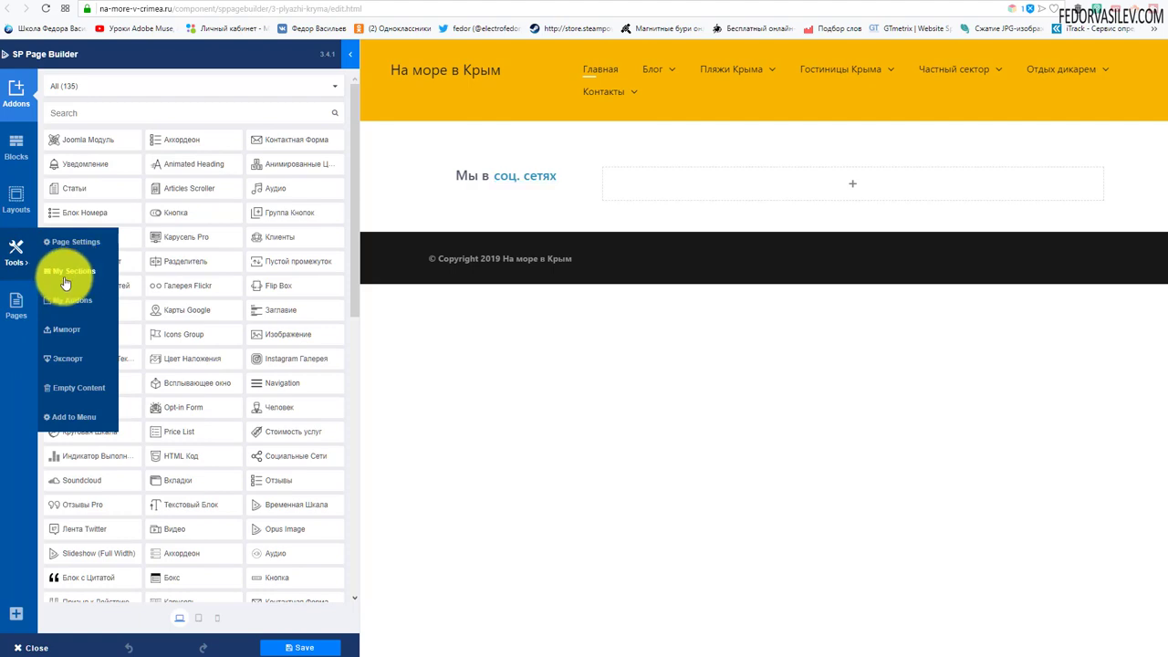
{"action": "left_click", "coordinate": [990, 2]}
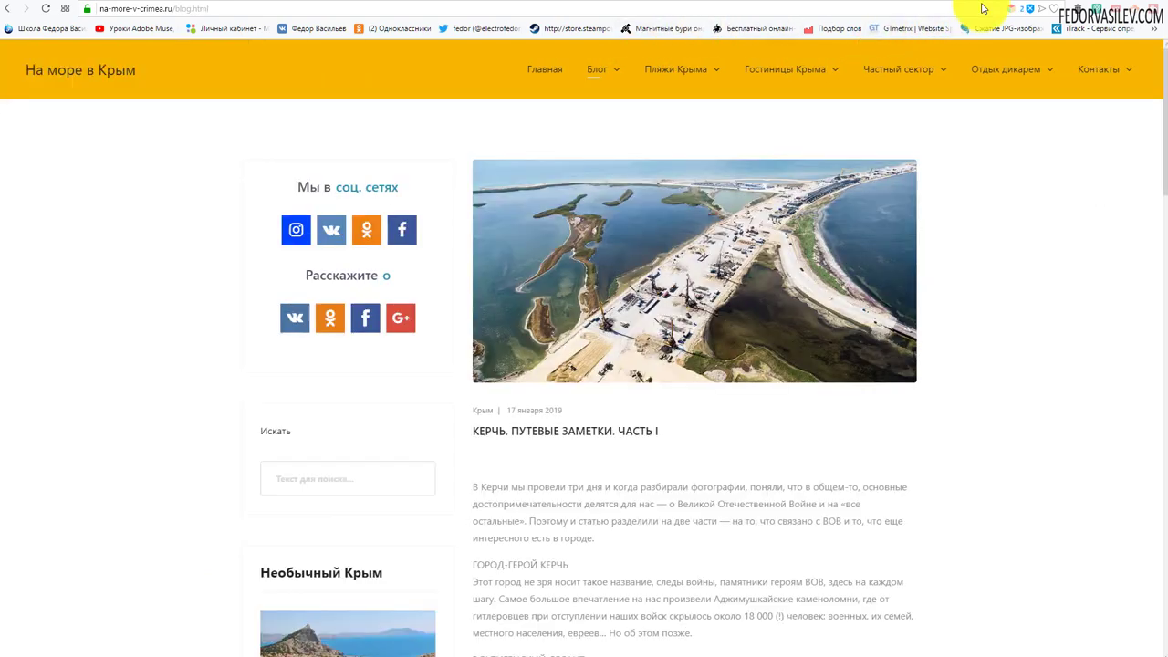
- Return to the "Пляжи Крыма" front-end editor and place the saved "кнопки ваши" addon below the heading in the narrow column
{"action": "left_click", "coordinate": [949, 3]}
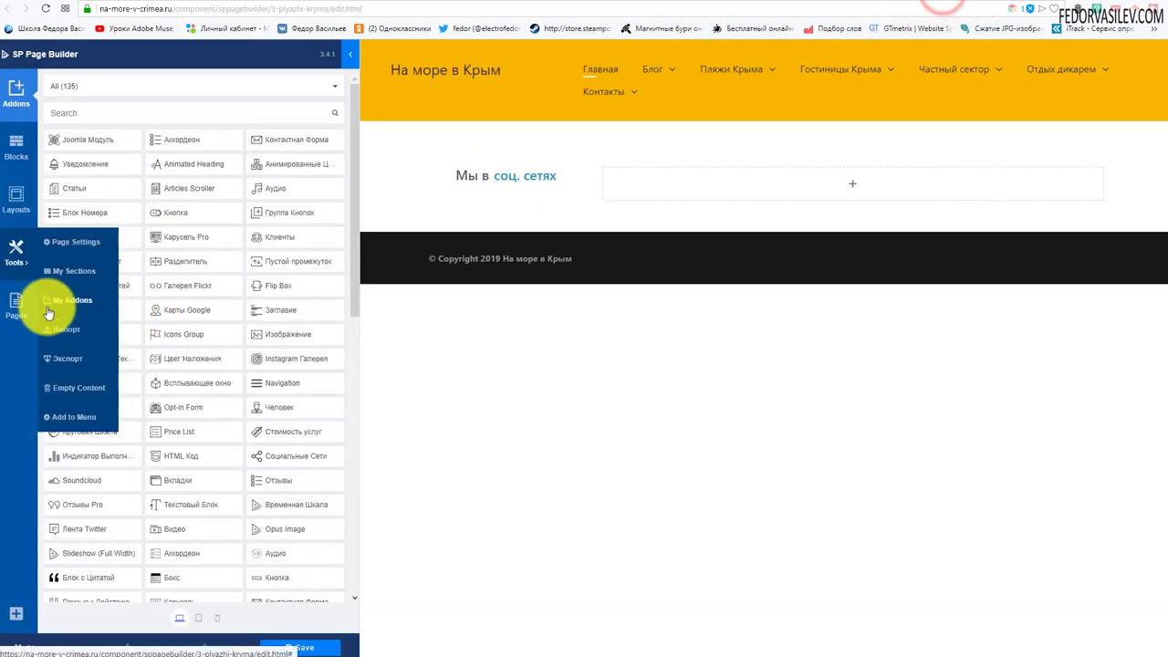
{"action": "left_click", "coordinate": [58, 301]}
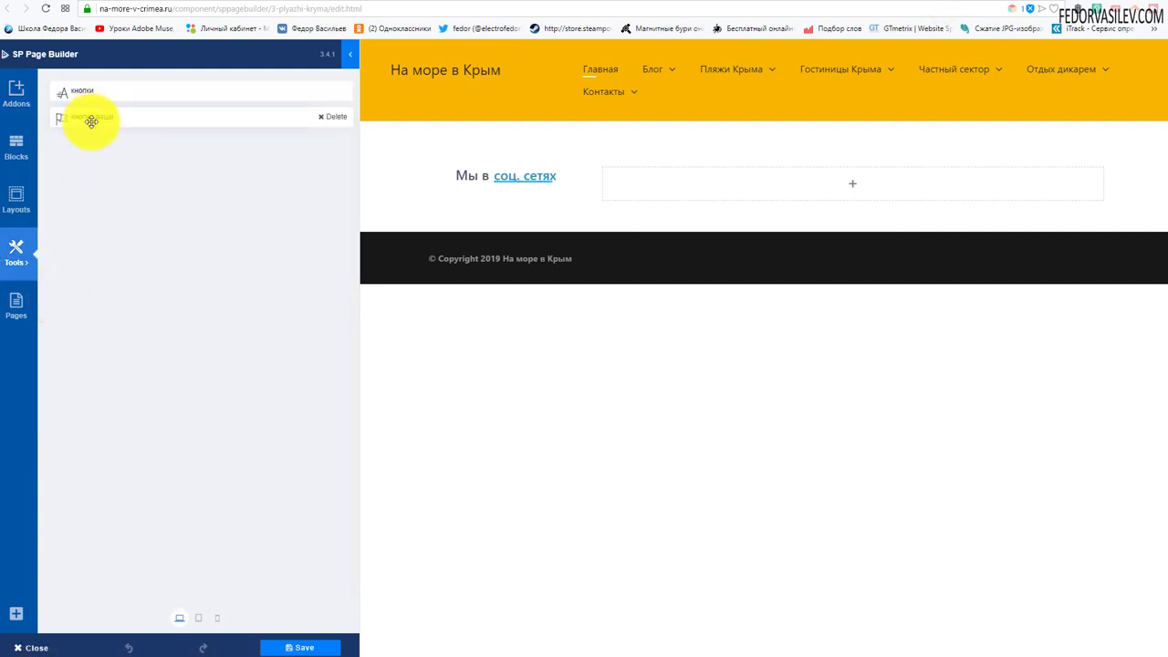
{"action": "left_click_drag", "start_coordinate": [92, 122], "coordinate": [511, 214]}
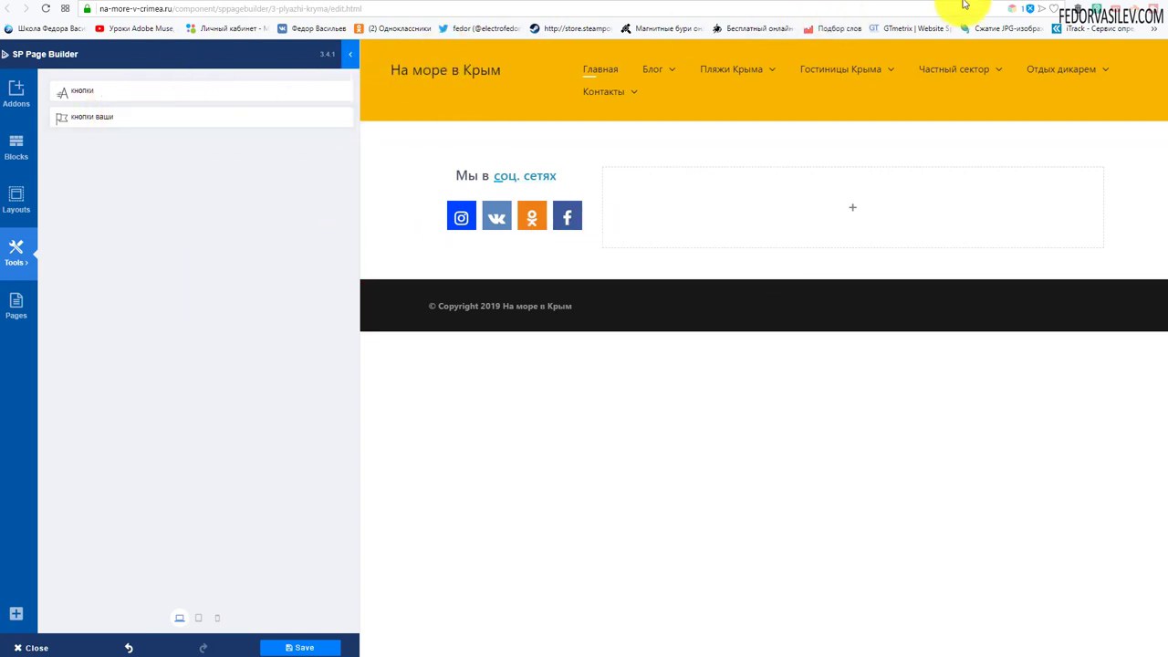
- Save the whole row of the "Расскажите о нас" module as a reusable section named "секция 1"
{"action": "left_click", "coordinate": [921, 4]}
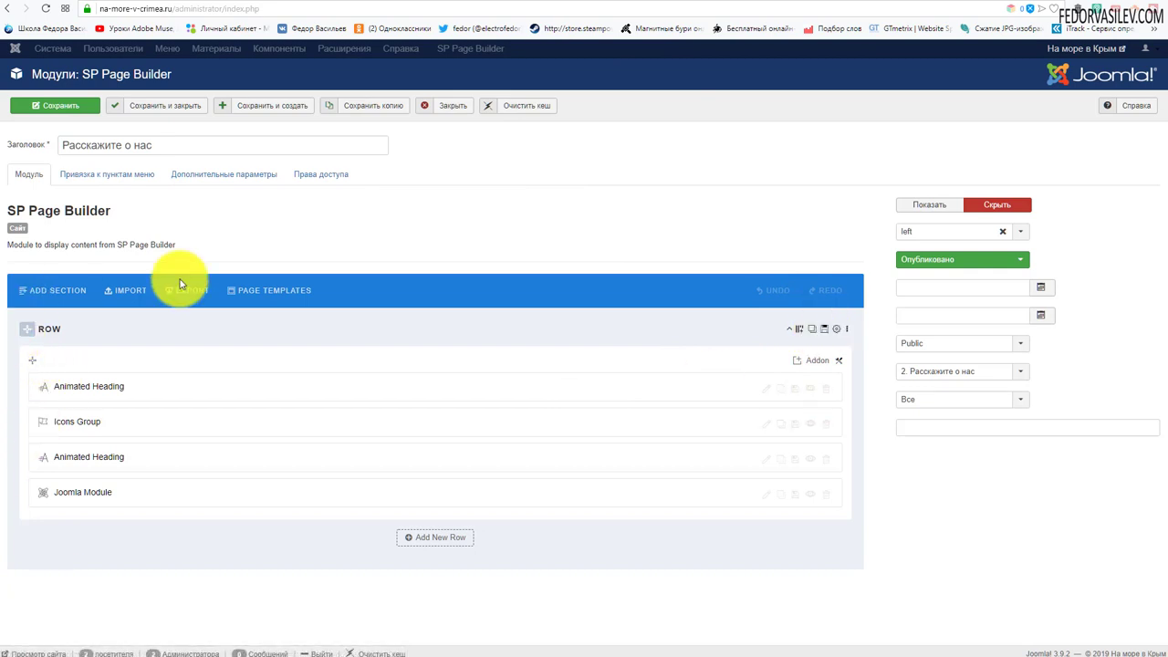
{"action": "left_click", "coordinate": [824, 332]}
{"action": "left_click", "coordinate": [438, 111]}
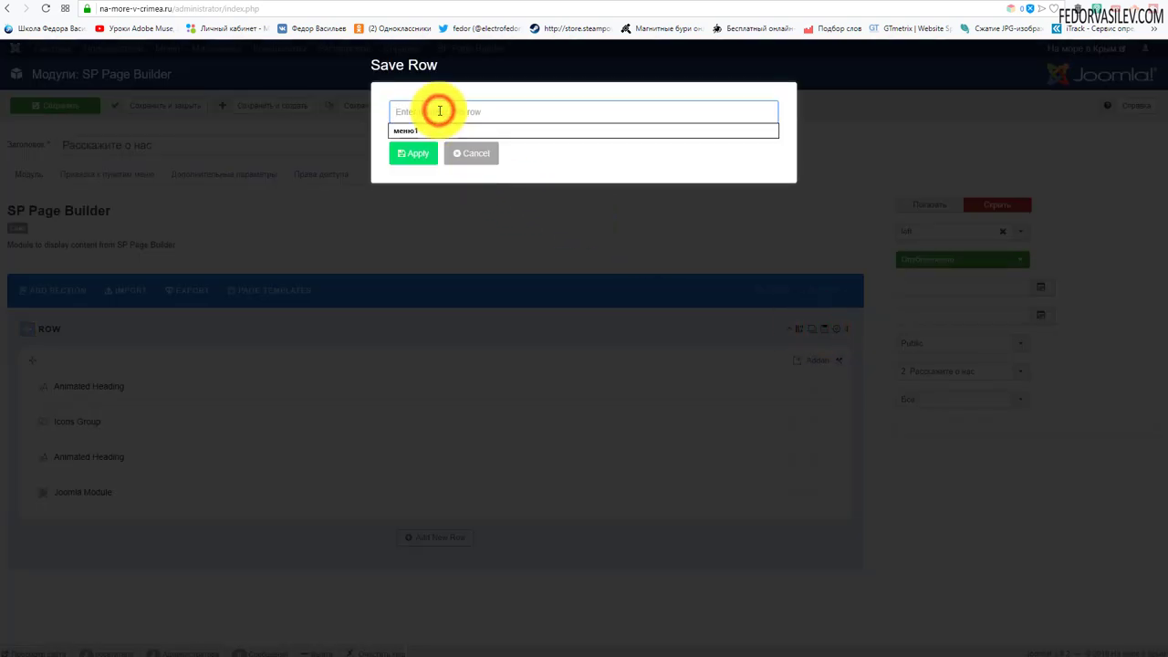
{"action": "type", "text": "секция 1"}
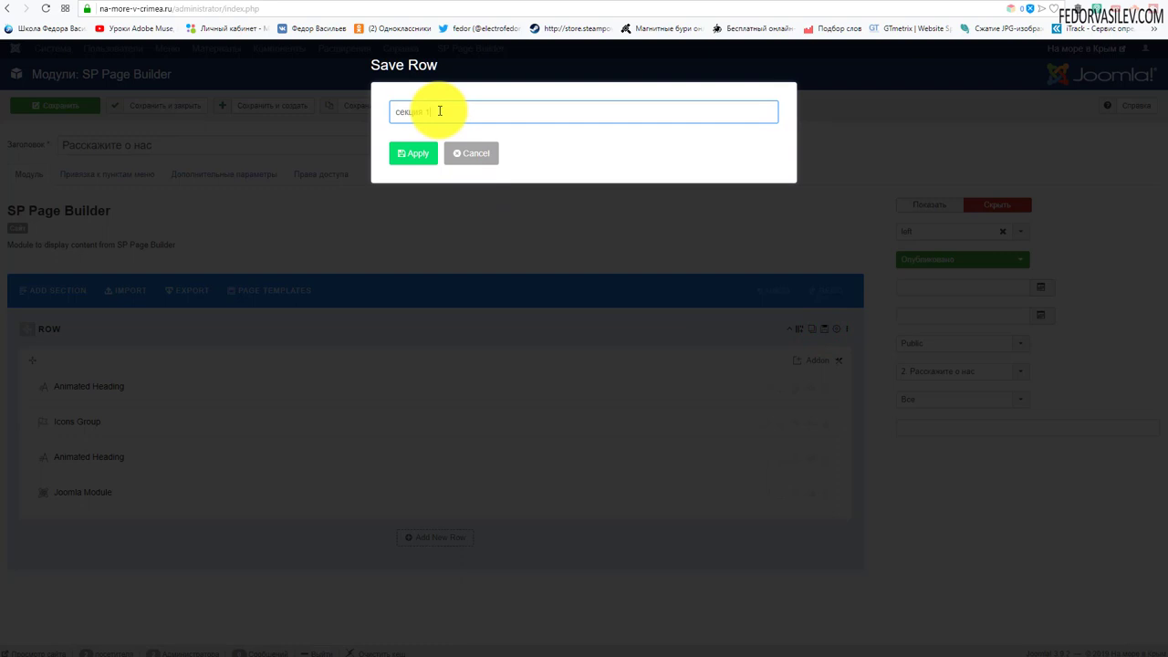
{"action": "left_click", "coordinate": [404, 153]}
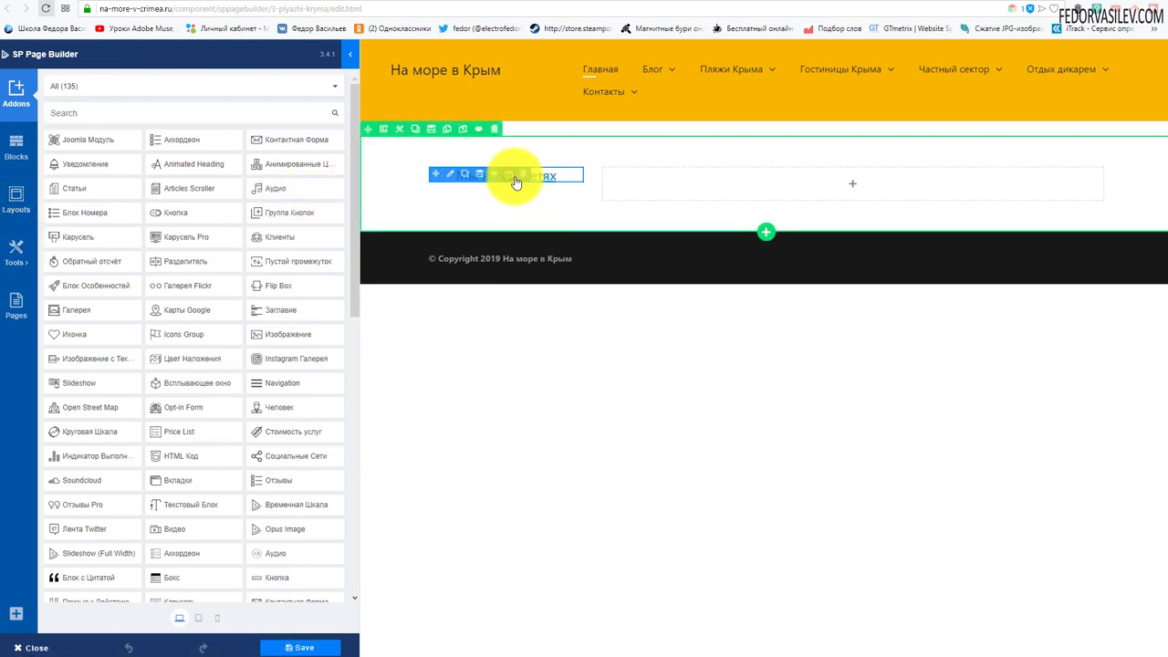
- On the "Пляжи Крыма" page, delete the narrow column's heading and insert the saved "секция 1" section above the two-column row
{"action": "left_click", "coordinate": [528, 176]}
{"action": "left_click", "coordinate": [635, 84]}
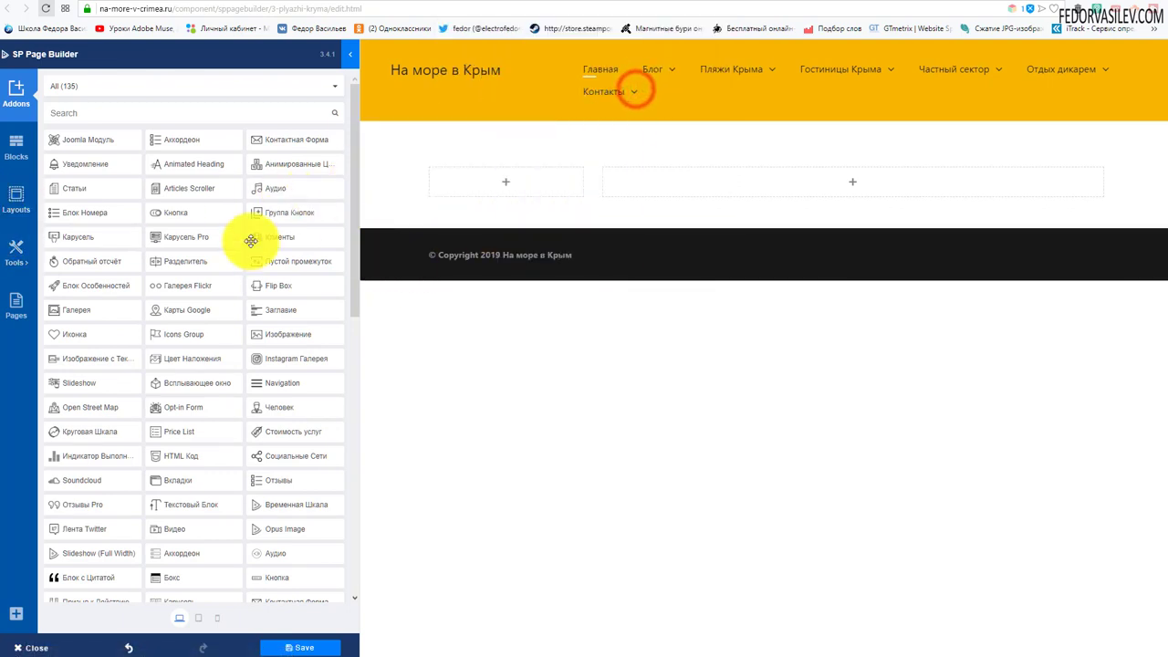
{"action": "left_click", "coordinate": [33, 260]}
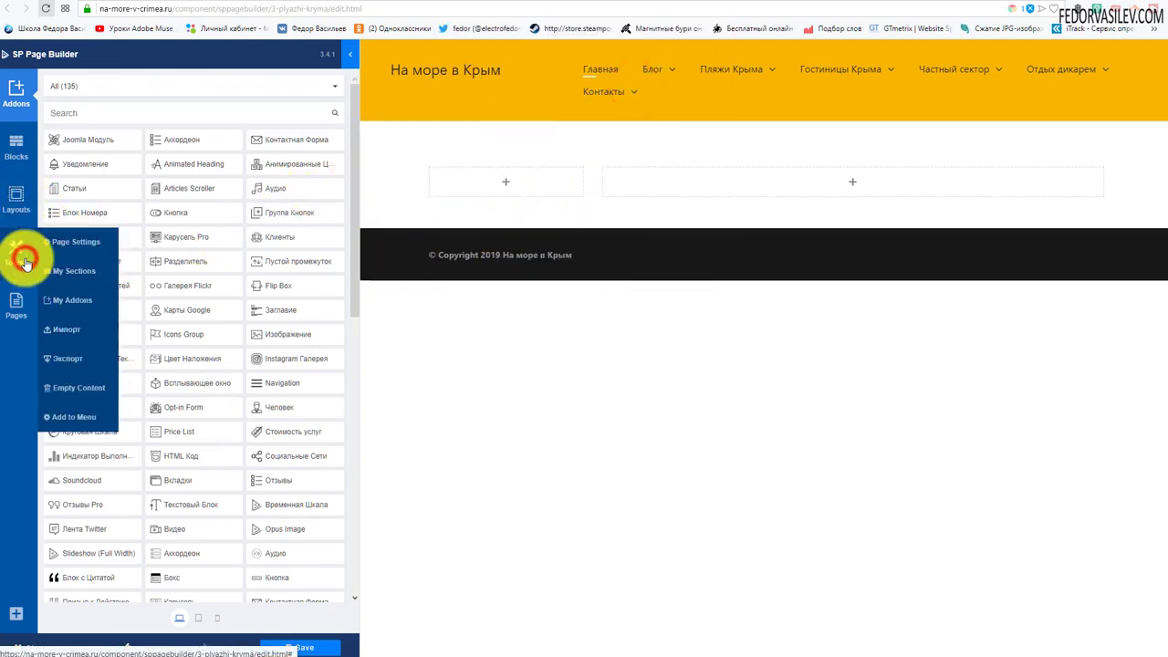
{"action": "left_click", "coordinate": [69, 270]}
{"action": "left_click_drag", "start_coordinate": [71, 88], "coordinate": [766, 151]}
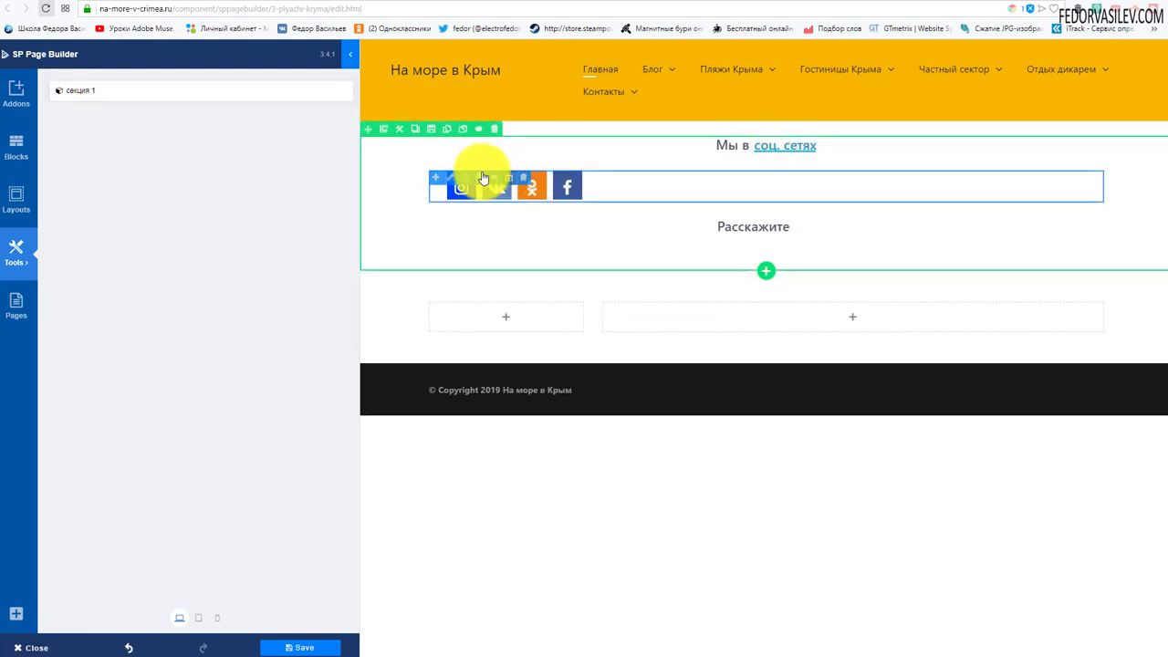
- Move the icons group and both headings from the inserted section into the narrow column of the row below
{"action": "left_click_drag", "start_coordinate": [371, 129], "coordinate": [451, 174]}
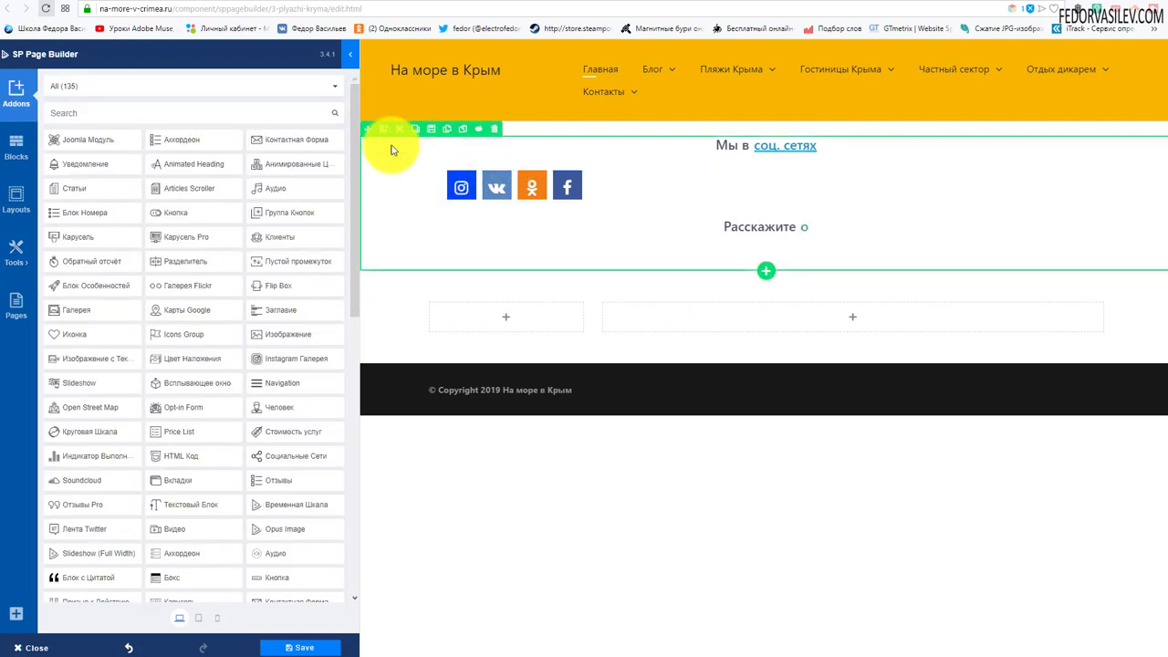
{"action": "left_click_drag", "start_coordinate": [365, 128], "coordinate": [483, 319]}
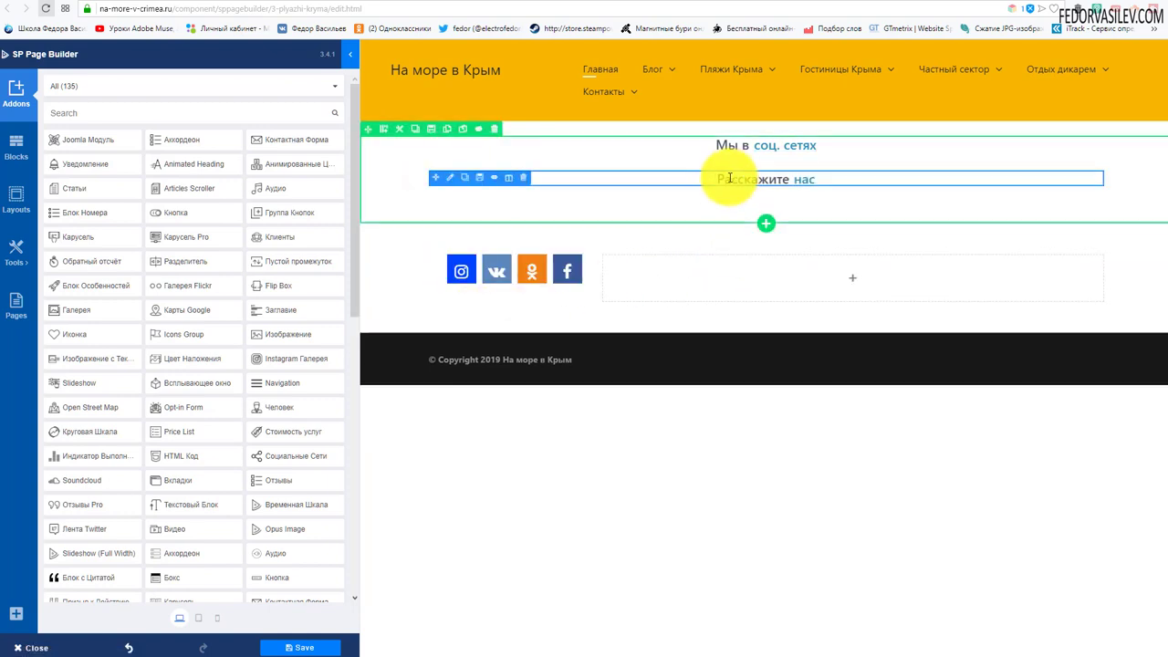
{"action": "left_click_drag", "start_coordinate": [444, 151], "coordinate": [469, 280]}
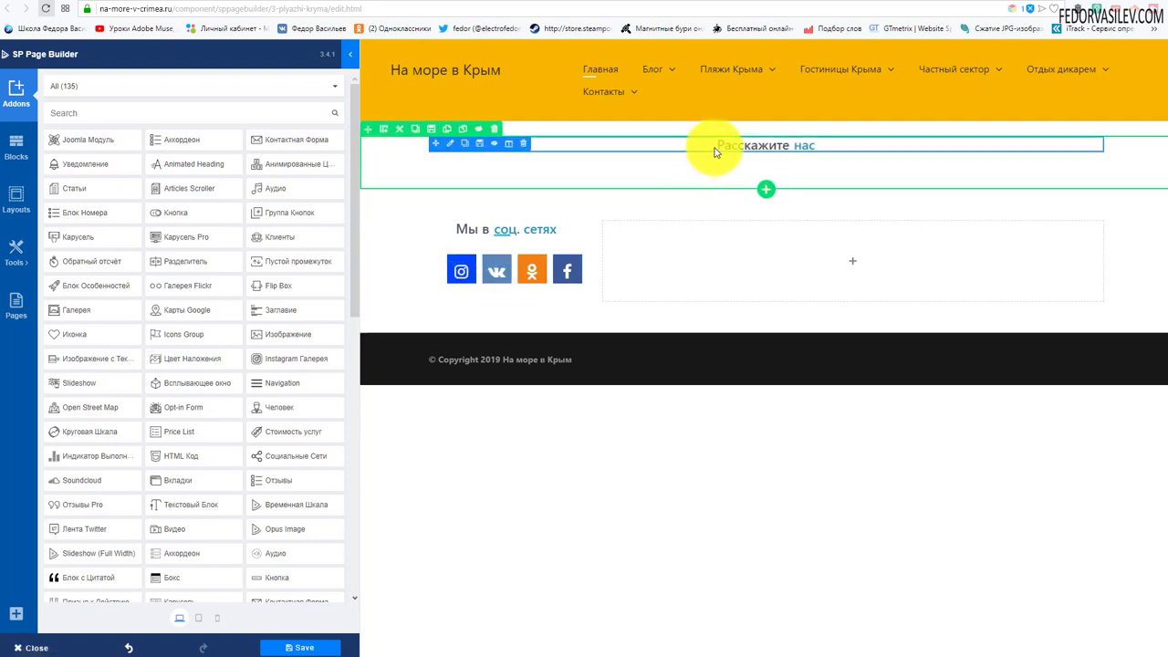
{"action": "left_click_drag", "start_coordinate": [438, 146], "coordinate": [508, 280]}
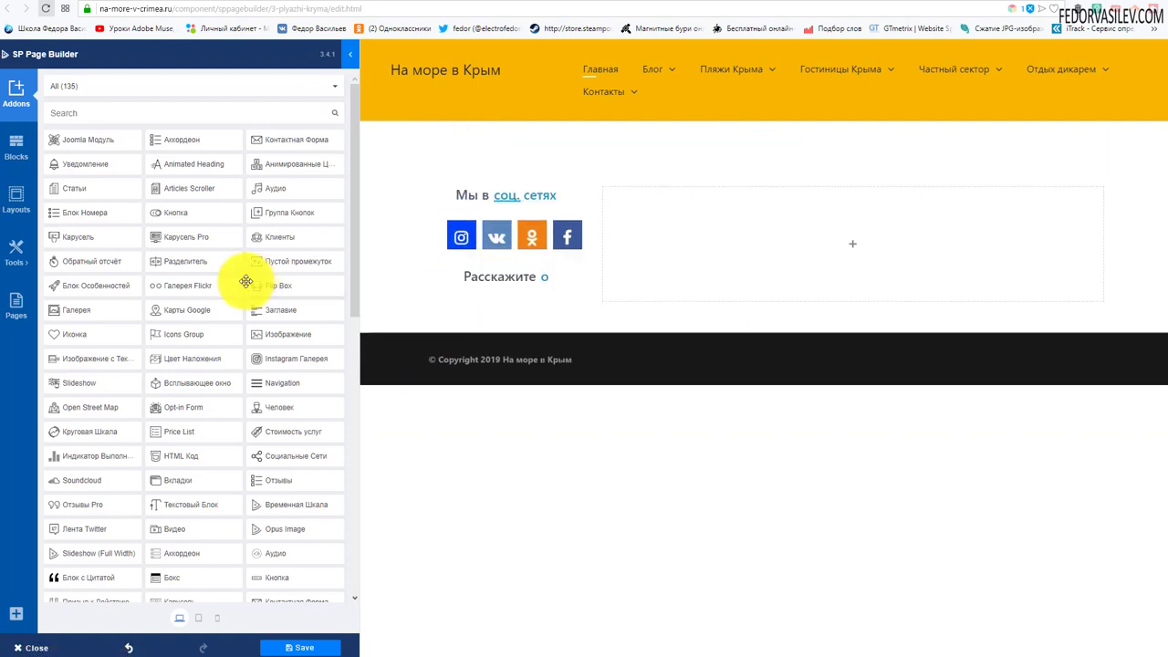
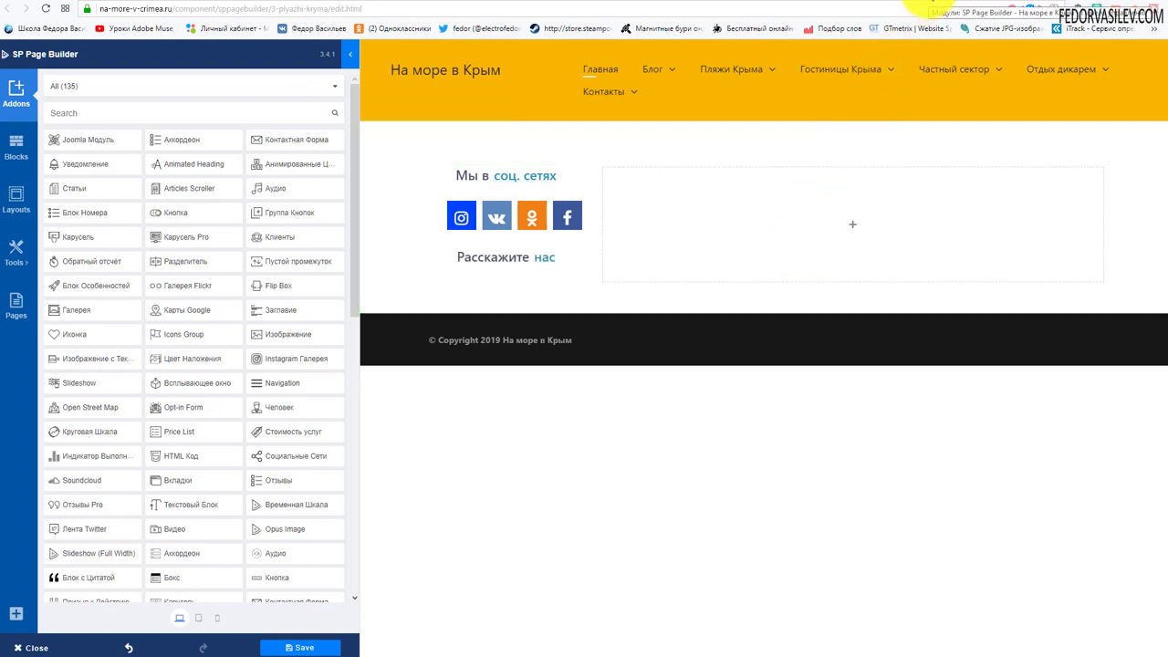
- Close the "Расскажите о нас" module and open the "Главная" page from the SP Page Builder pages list to review its rows
{"action": "left_click", "coordinate": [926, 4]}
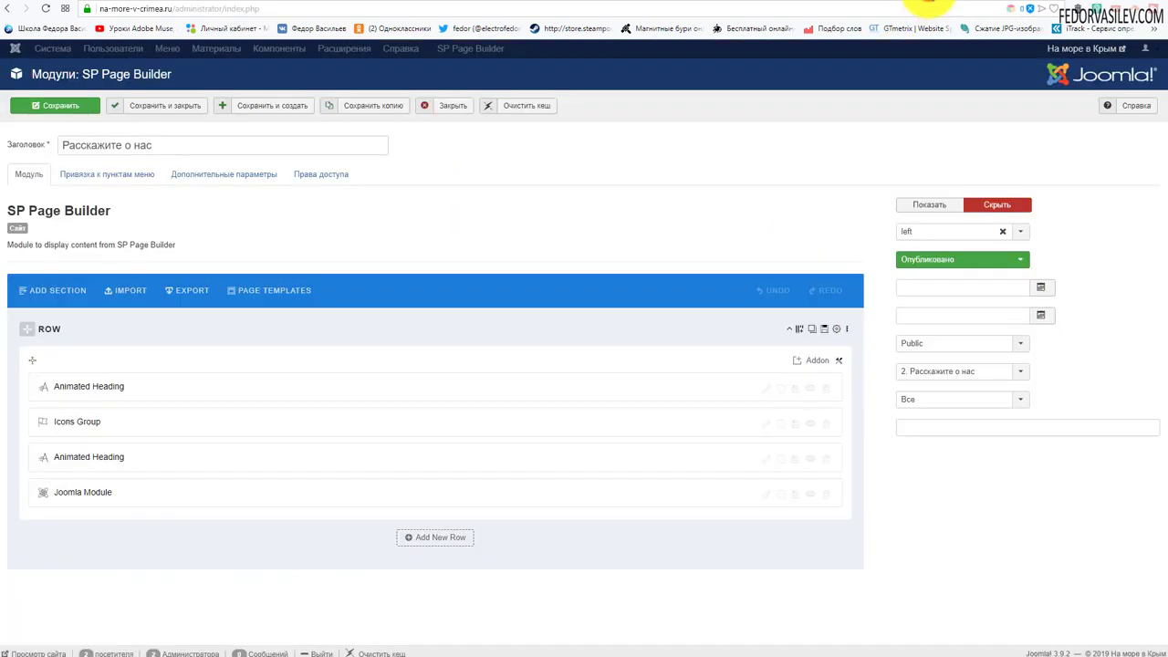
{"action": "left_click", "coordinate": [444, 106]}
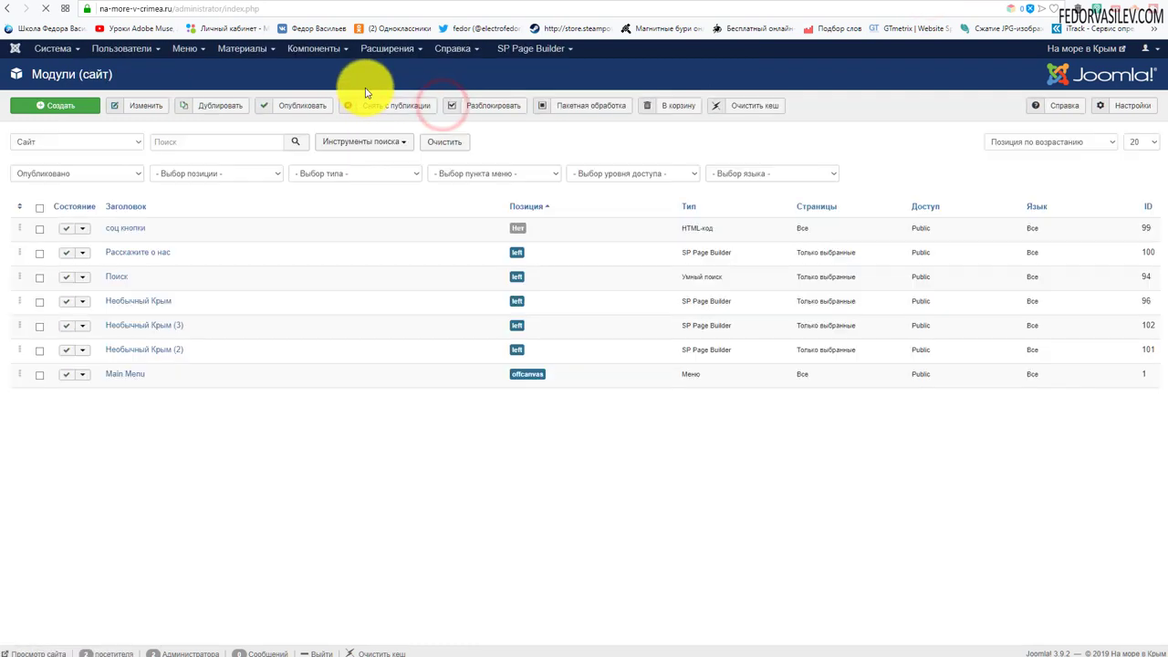
{"action": "left_click", "coordinate": [502, 47]}
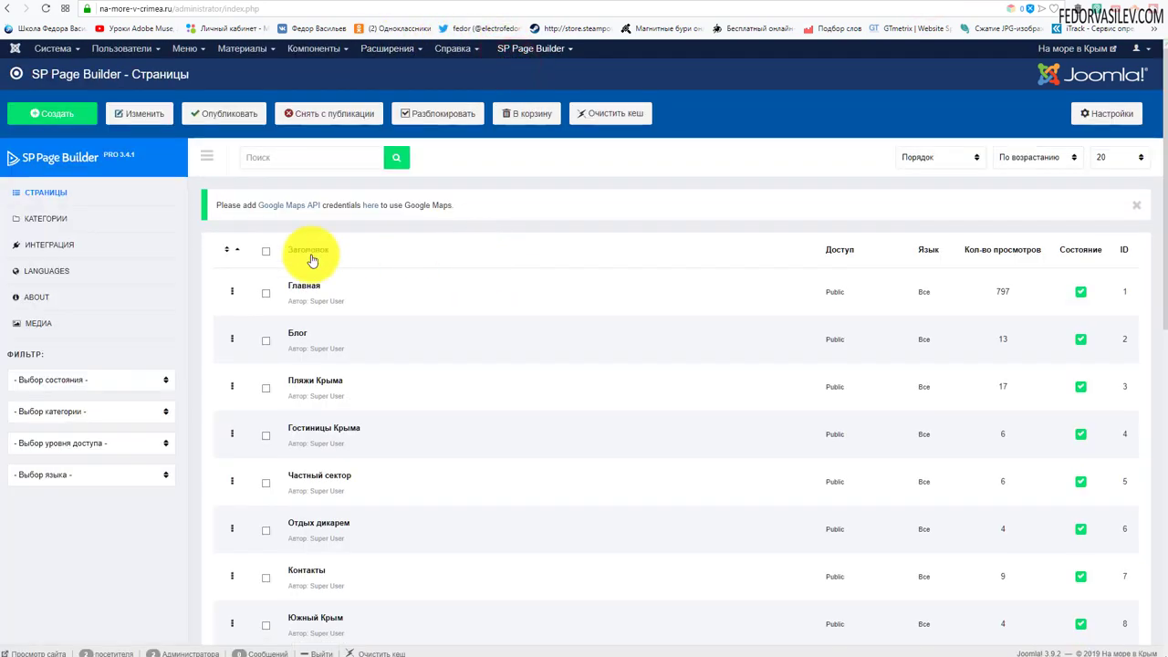
{"action": "left_click", "coordinate": [299, 287]}
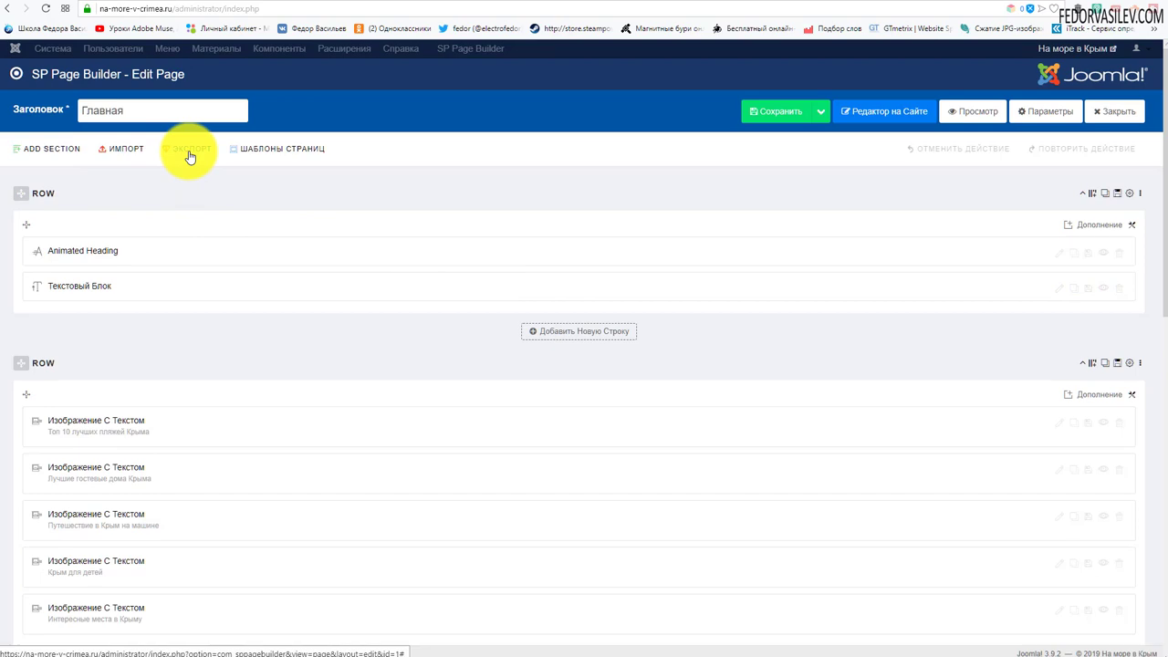
{"action": "scroll", "coordinate": [305, 356], "scroll_direction": "down", "scroll_amount": 10}
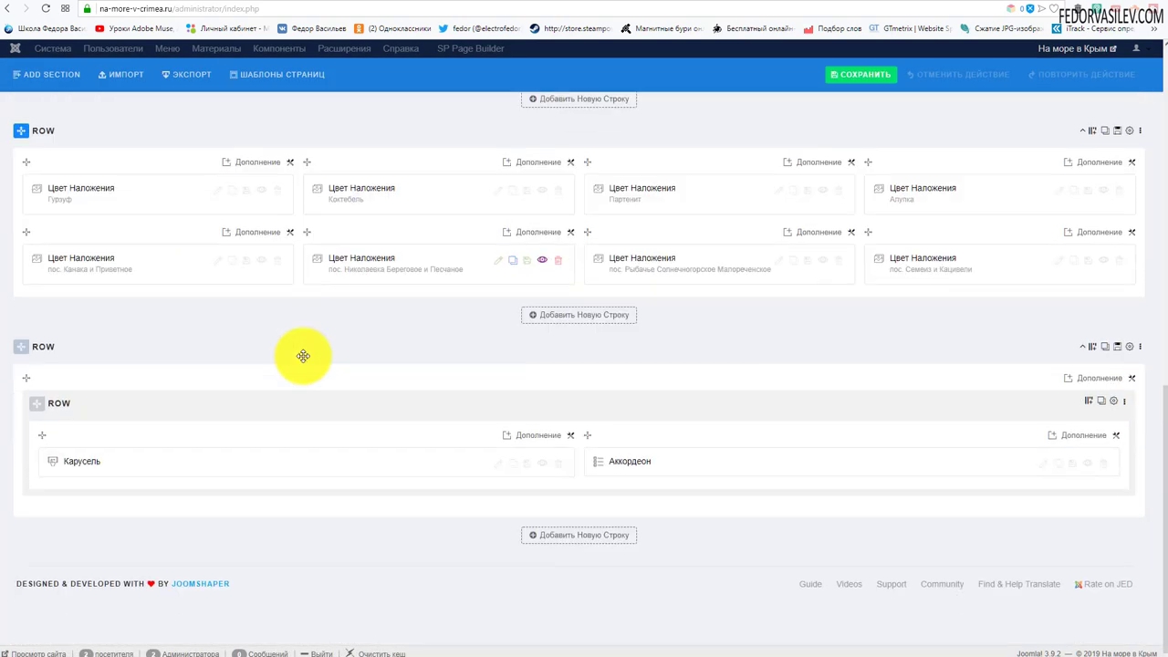
{"action": "scroll", "coordinate": [305, 355], "scroll_direction": "up", "scroll_amount": 15}
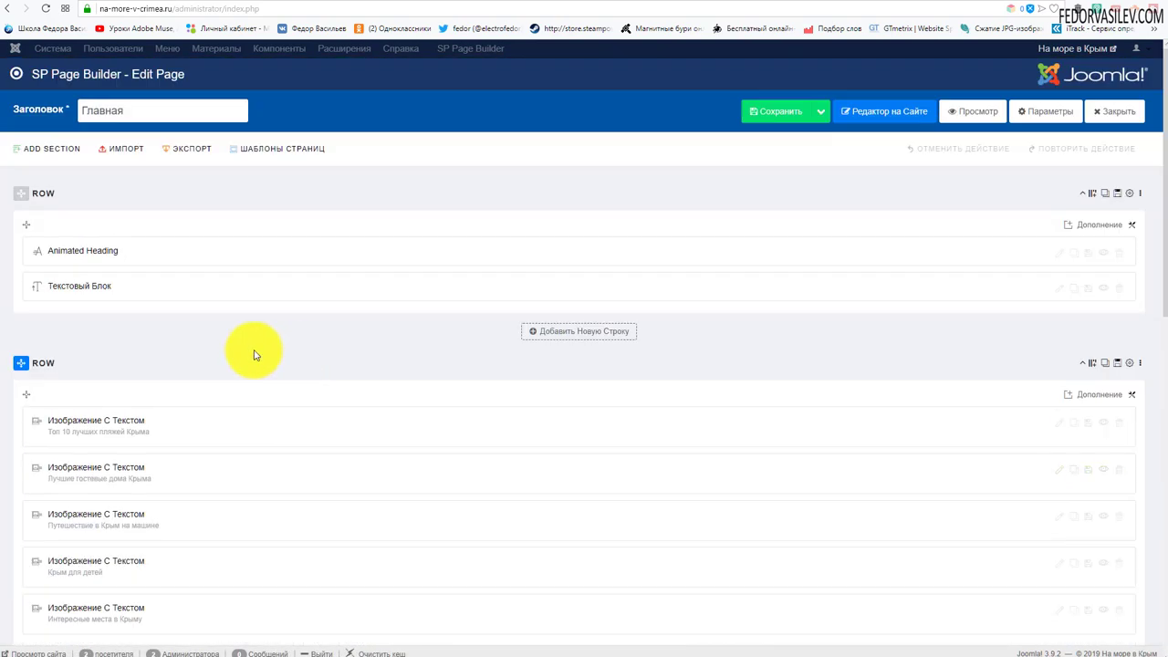
- Try exporting the "Главная" page as a JSON template file and cancel the save
{"action": "left_click", "coordinate": [182, 149]}
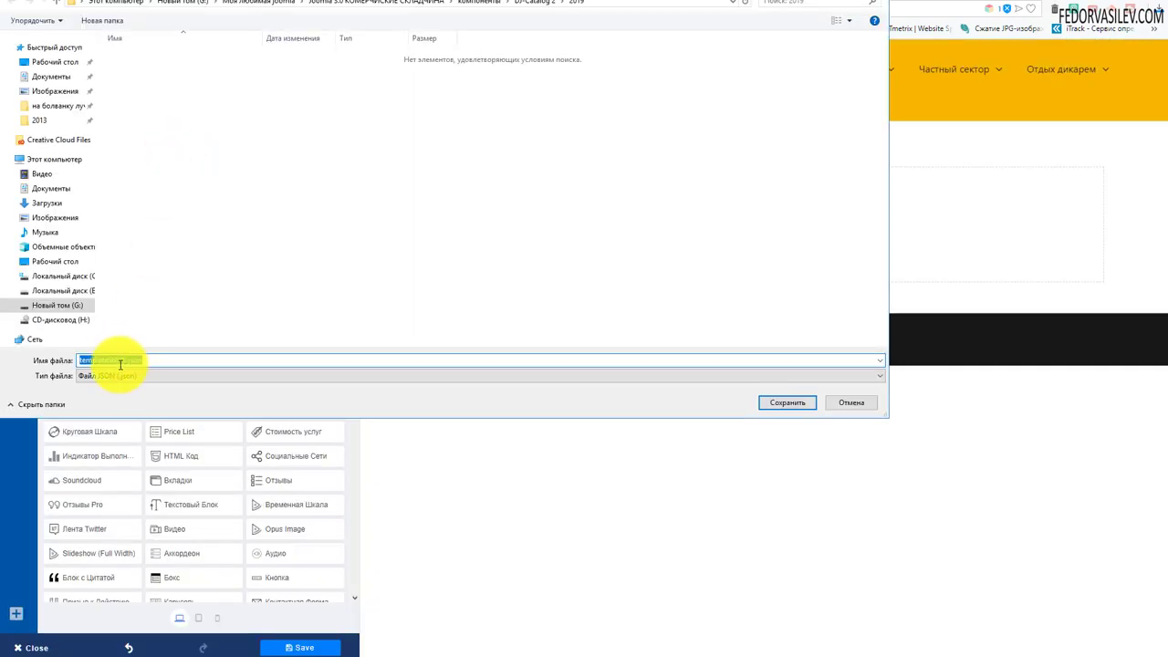
{"action": "left_click", "coordinate": [116, 361]}
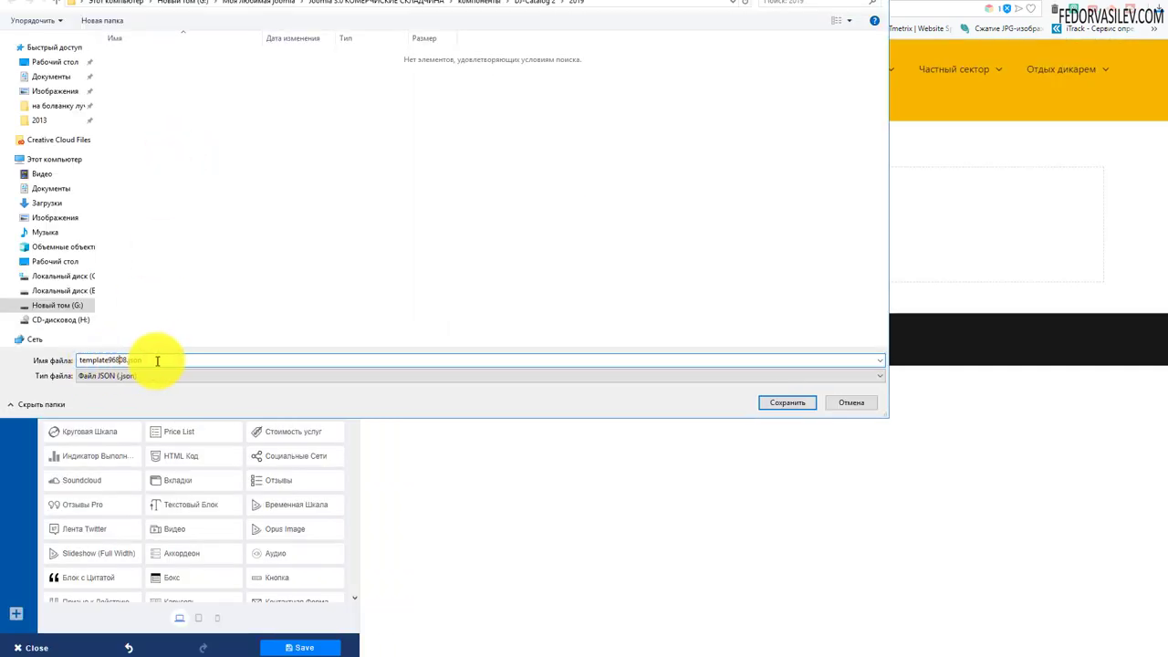
{"action": "left_click", "coordinate": [157, 359]}
{"action": "left_click", "coordinate": [112, 362]}
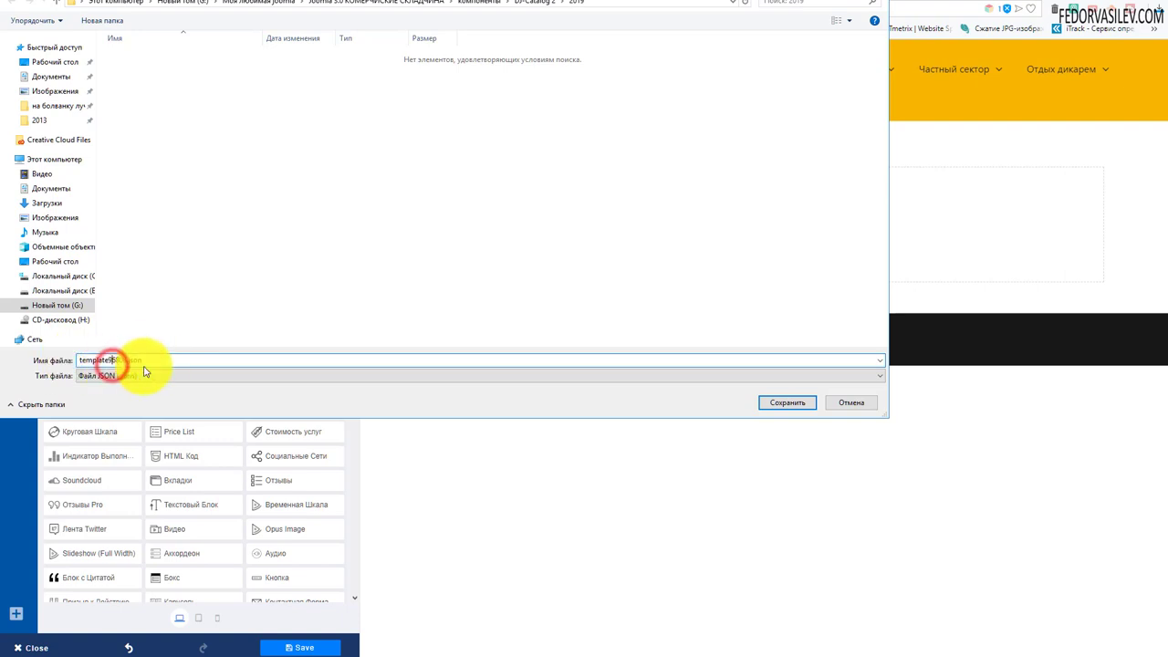
{"action": "left_click", "coordinate": [849, 402]}
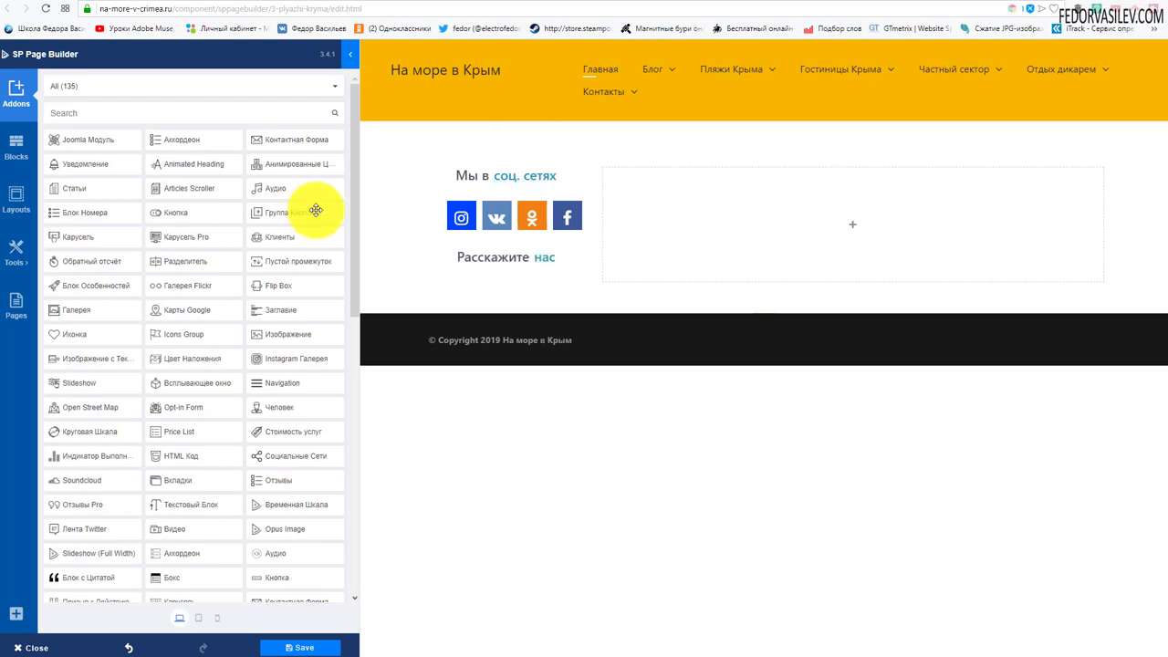
- Close the "Главная" page in the backend and start a new SP Page Builder page
{"action": "left_click", "coordinate": [981, 4]}
{"action": "left_click", "coordinate": [924, 7]}
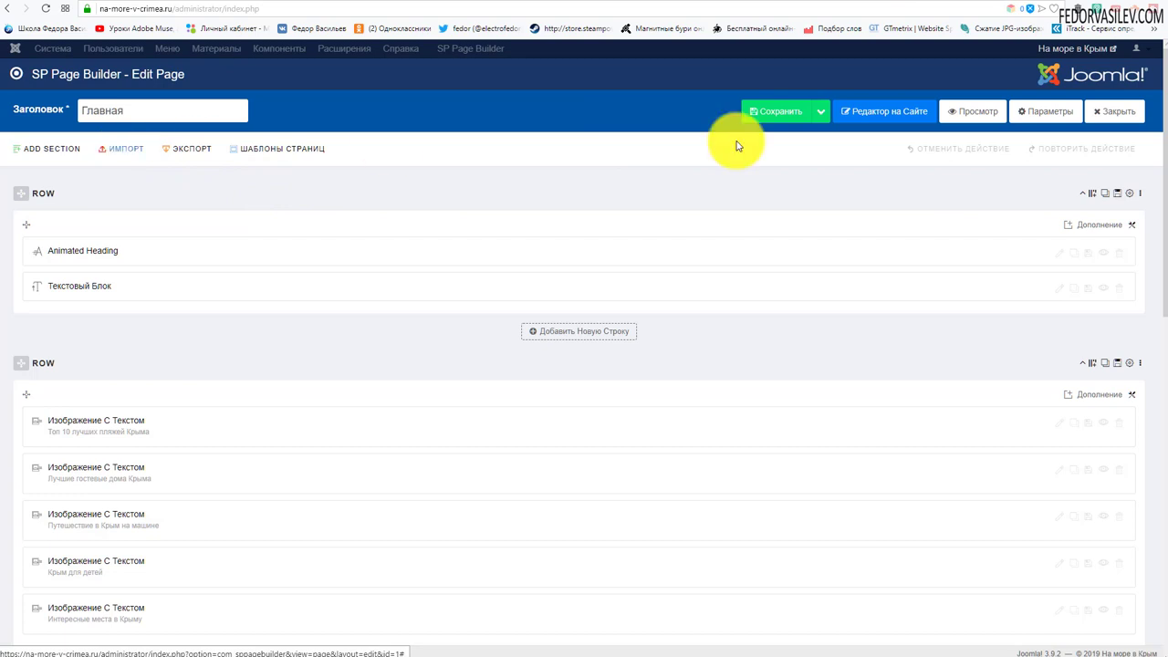
{"action": "left_click", "coordinate": [1111, 111]}
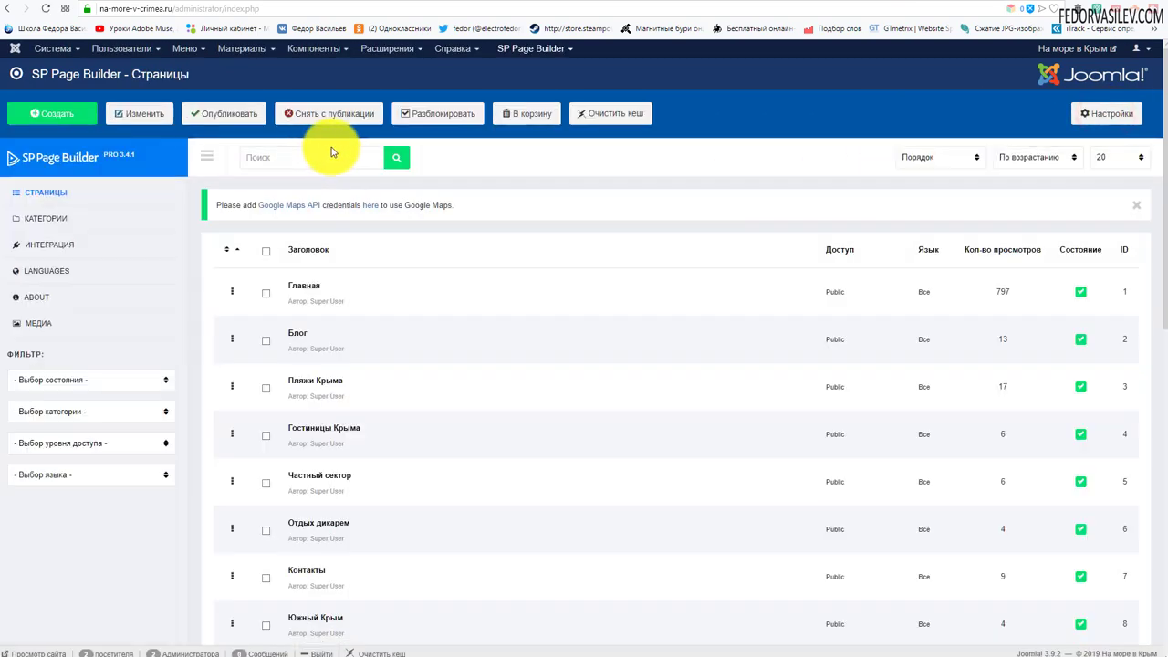
{"action": "left_click", "coordinate": [77, 116]}
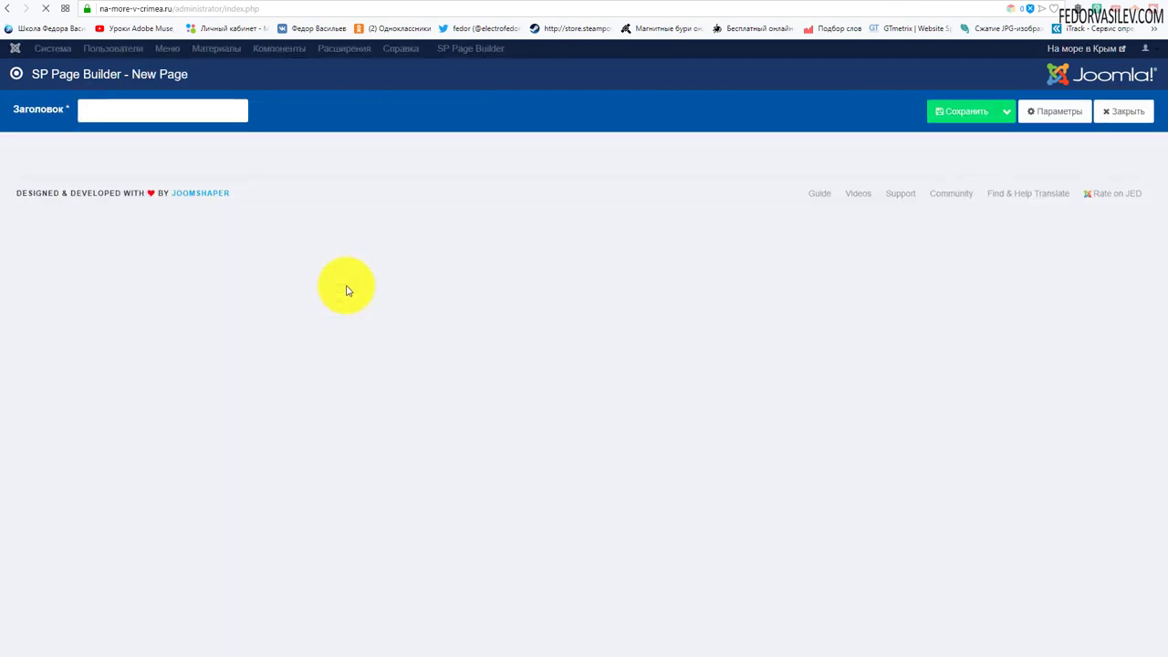
- Try importing a JSON template into the blank page, cancel the file selection and close the page
{"action": "left_click", "coordinate": [120, 149]}
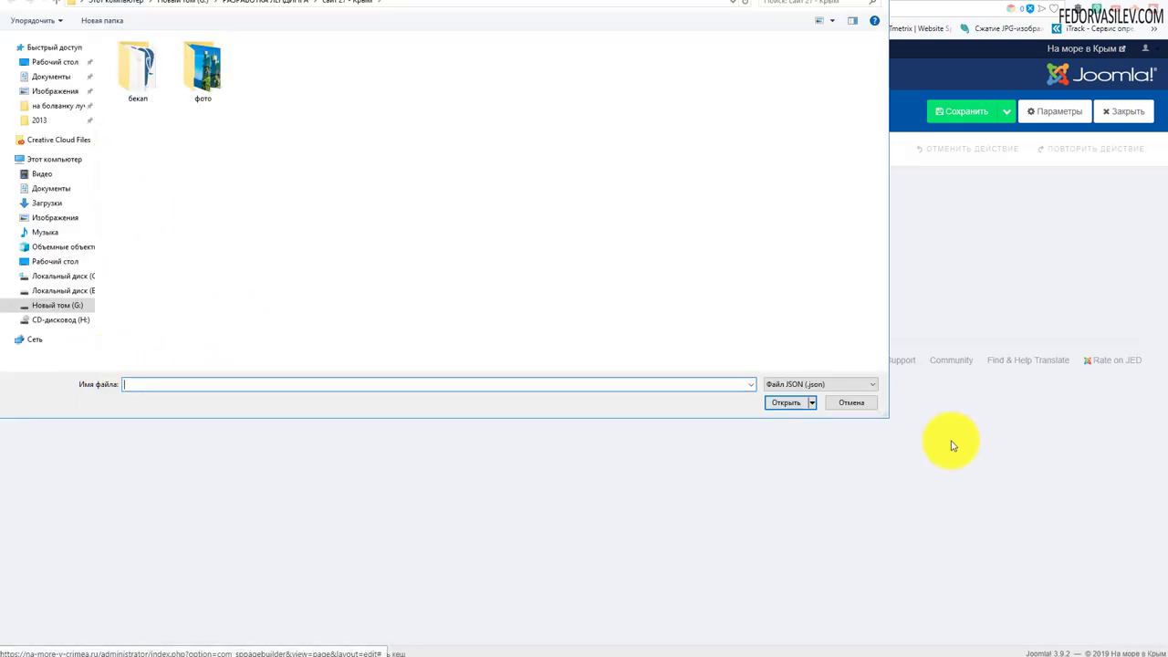
{"action": "left_click", "coordinate": [878, 5]}
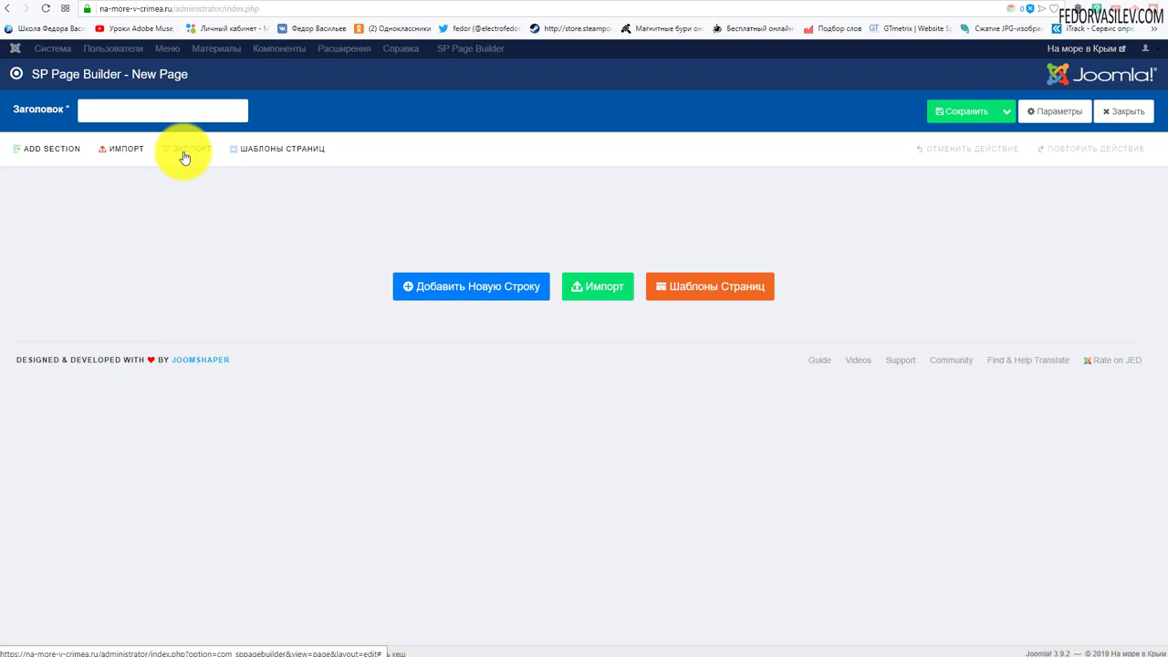
{"action": "left_click", "coordinate": [127, 151]}
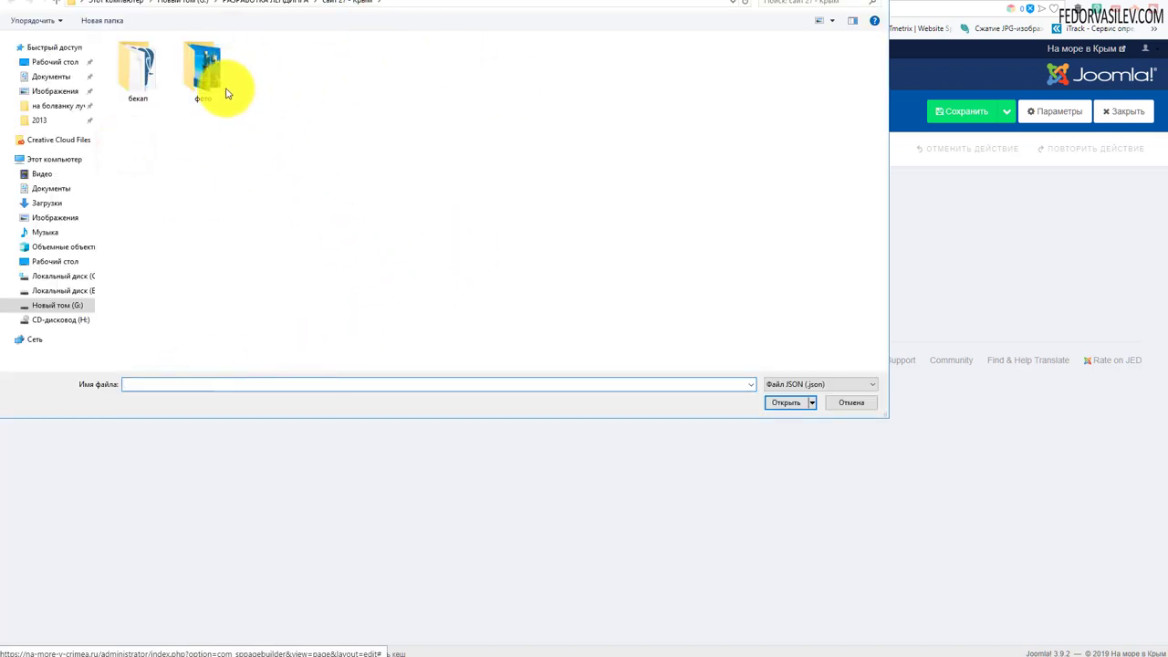
{"action": "left_click", "coordinate": [841, 401]}
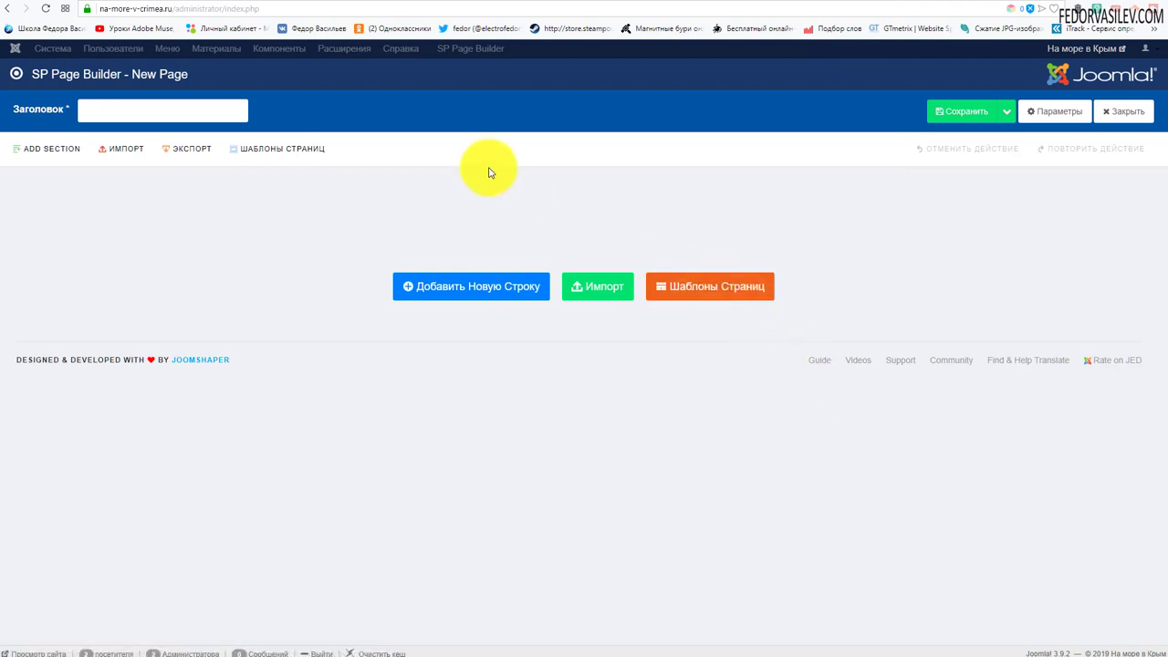
{"action": "left_click", "coordinate": [1114, 114]}
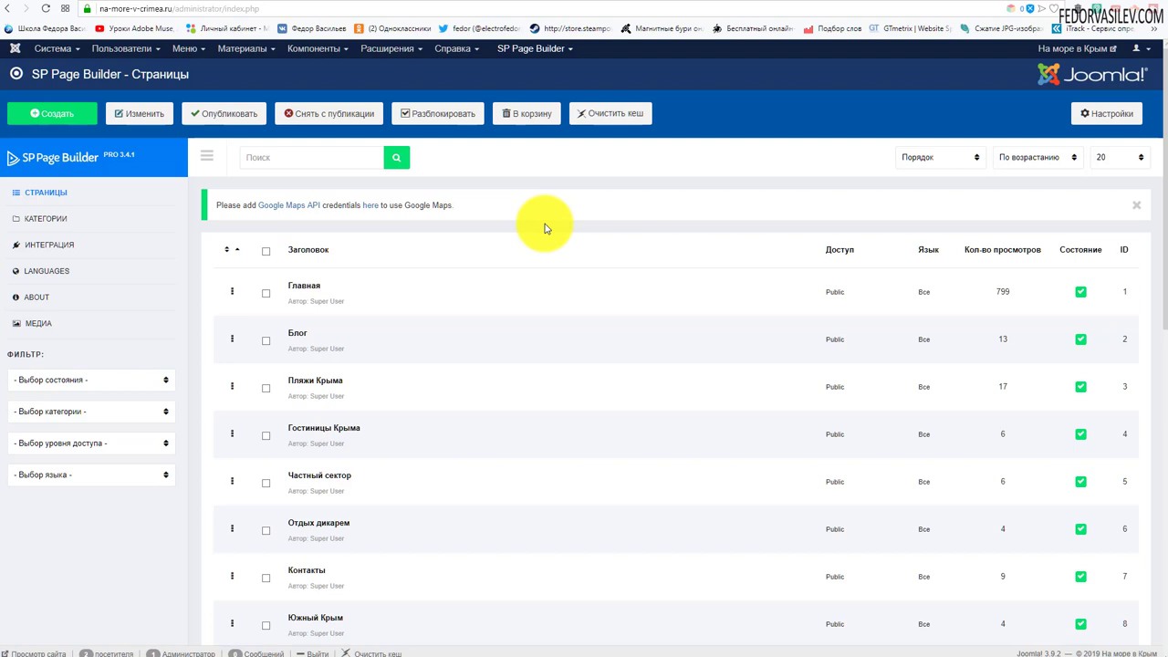
- Switch from the backend pages list to the published "Блог" page
{"action": "mouse_move", "coordinate": [305, 338]}
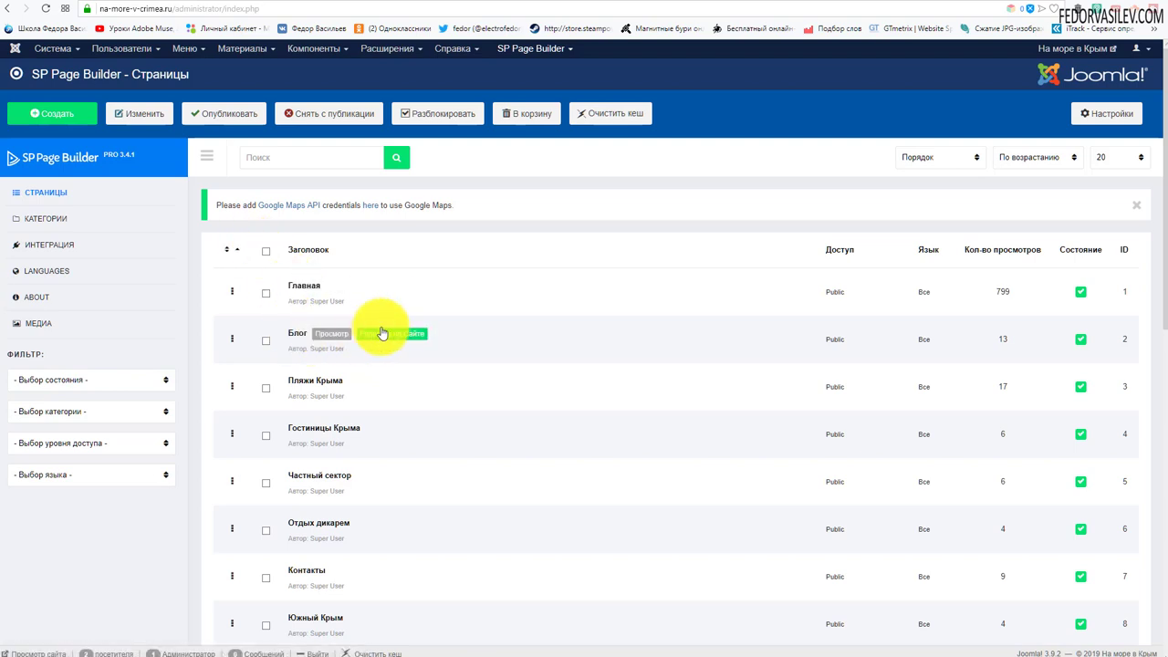
{"action": "left_click", "coordinate": [981, 5]}
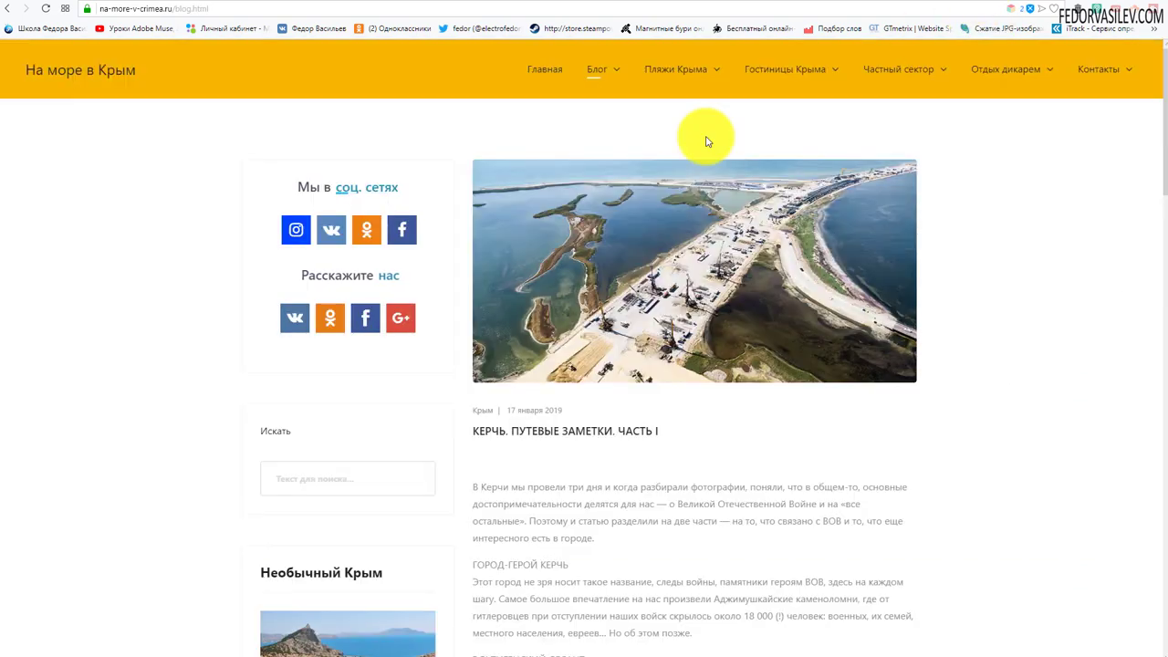
- Look through the articles and the sidebar blocks of the published "Блог" page
{"action": "scroll", "coordinate": [522, 259], "scroll_direction": "down", "scroll_amount": 3}
{"action": "scroll", "coordinate": [522, 259], "scroll_direction": "down", "scroll_amount": 20}
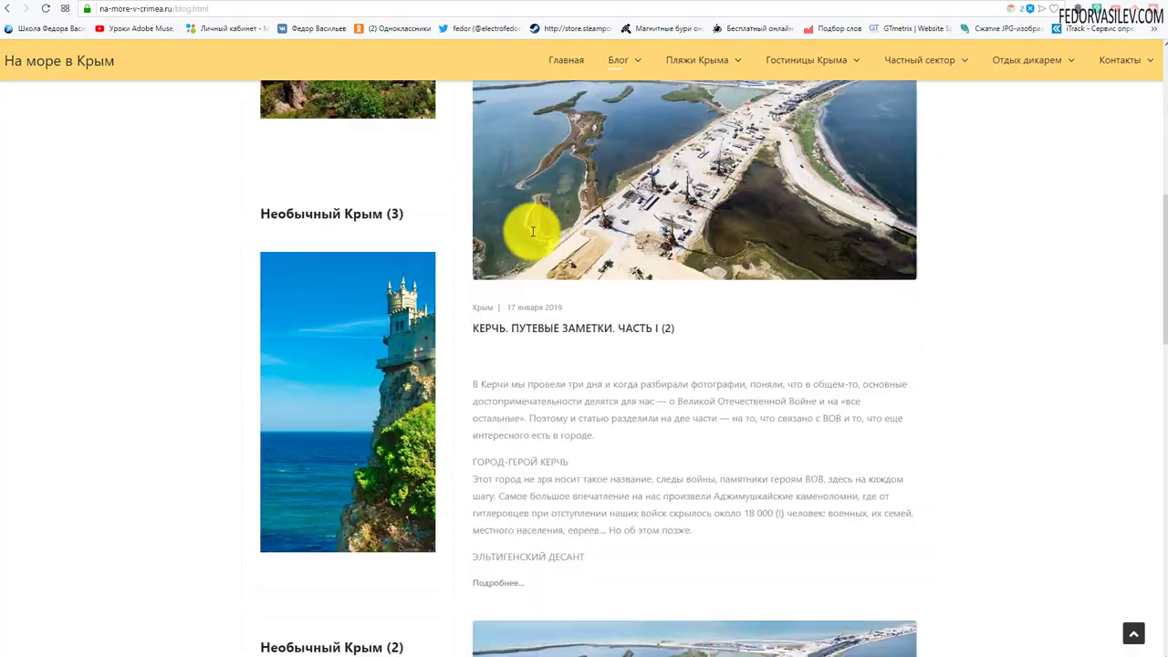
{"action": "scroll", "coordinate": [721, 337], "scroll_direction": "up", "scroll_amount": 15}
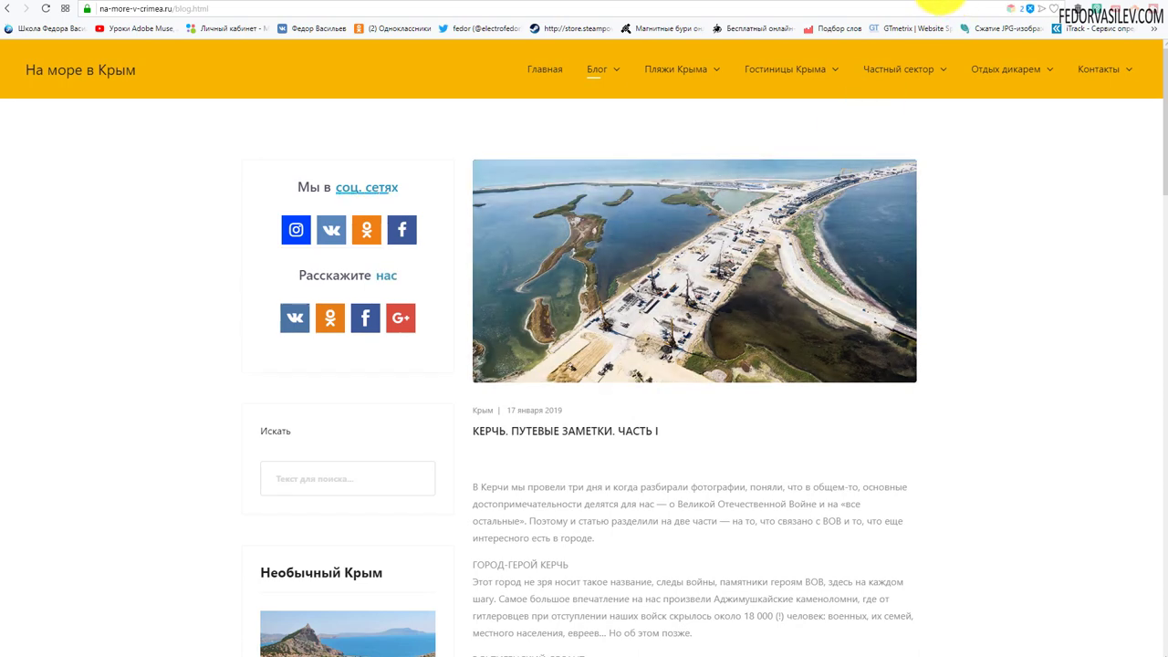
- Review the "Главная" page's rows in the backend page editor and return to the pages list
{"action": "left_click", "coordinate": [939, 3]}
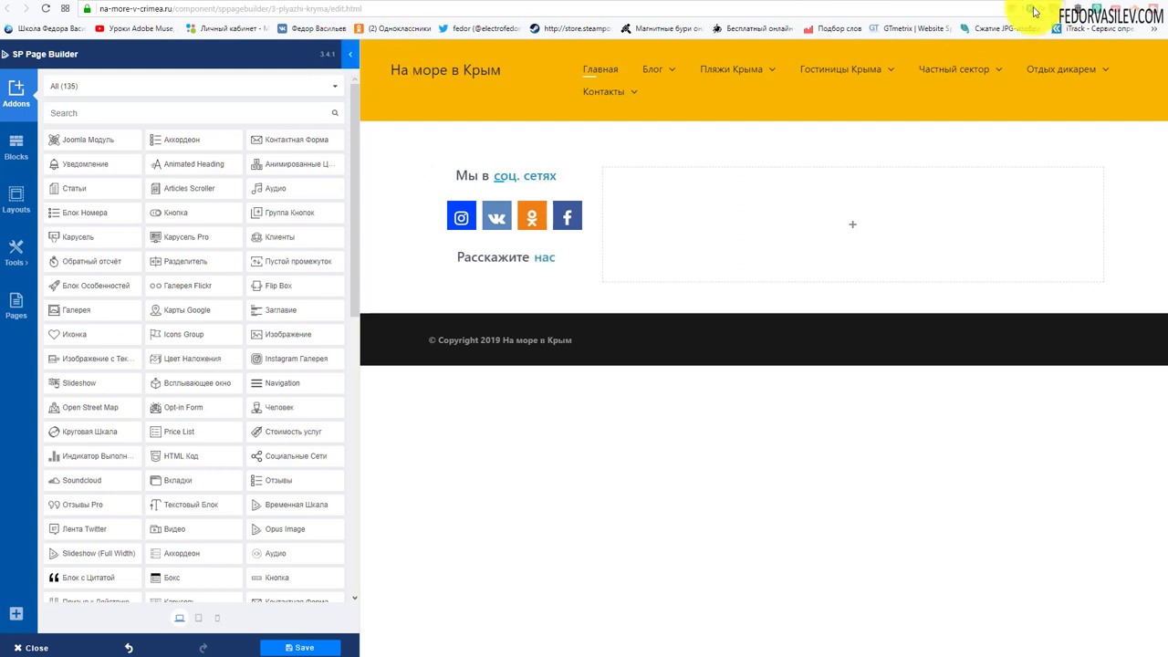
{"action": "left_click", "coordinate": [936, 6]}
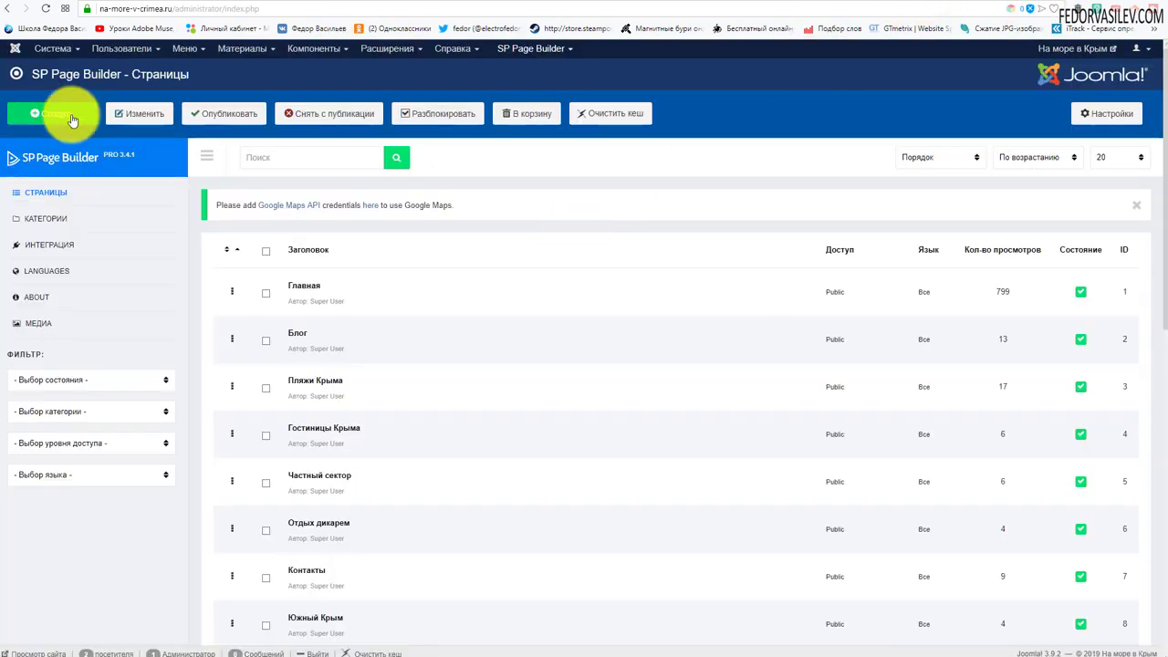
{"action": "mouse_move", "coordinate": [288, 301]}
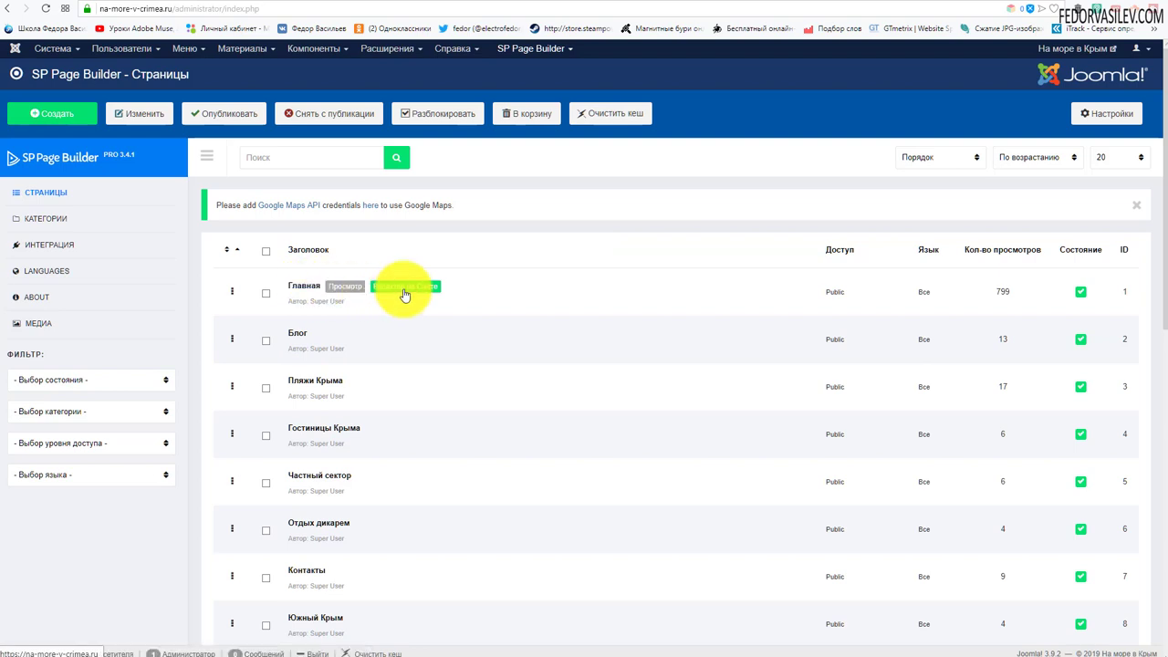
{"action": "left_click", "coordinate": [306, 288]}
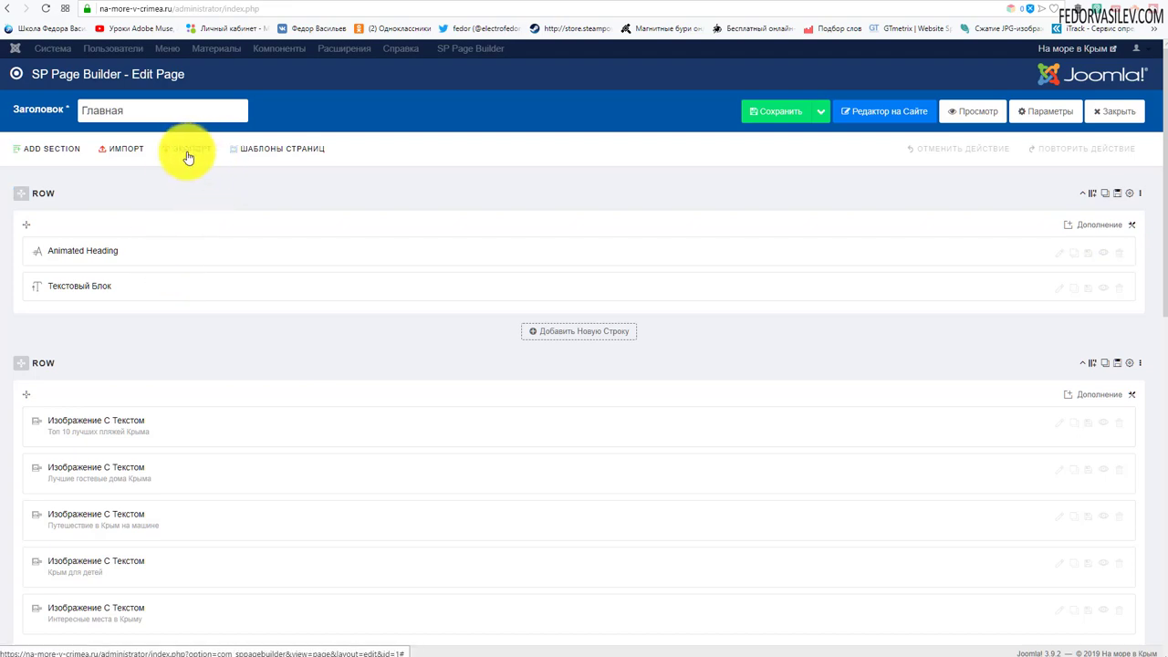
{"action": "scroll", "coordinate": [438, 365], "scroll_direction": "down", "scroll_amount": 10}
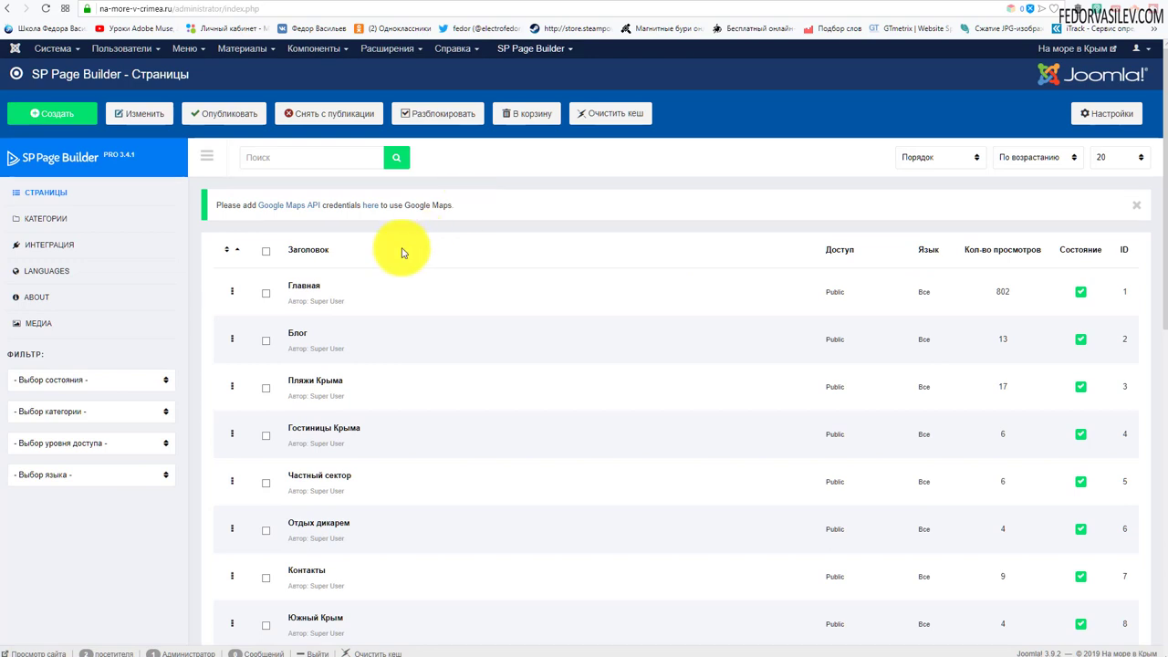
{"action": "mouse_move", "coordinate": [312, 293]}
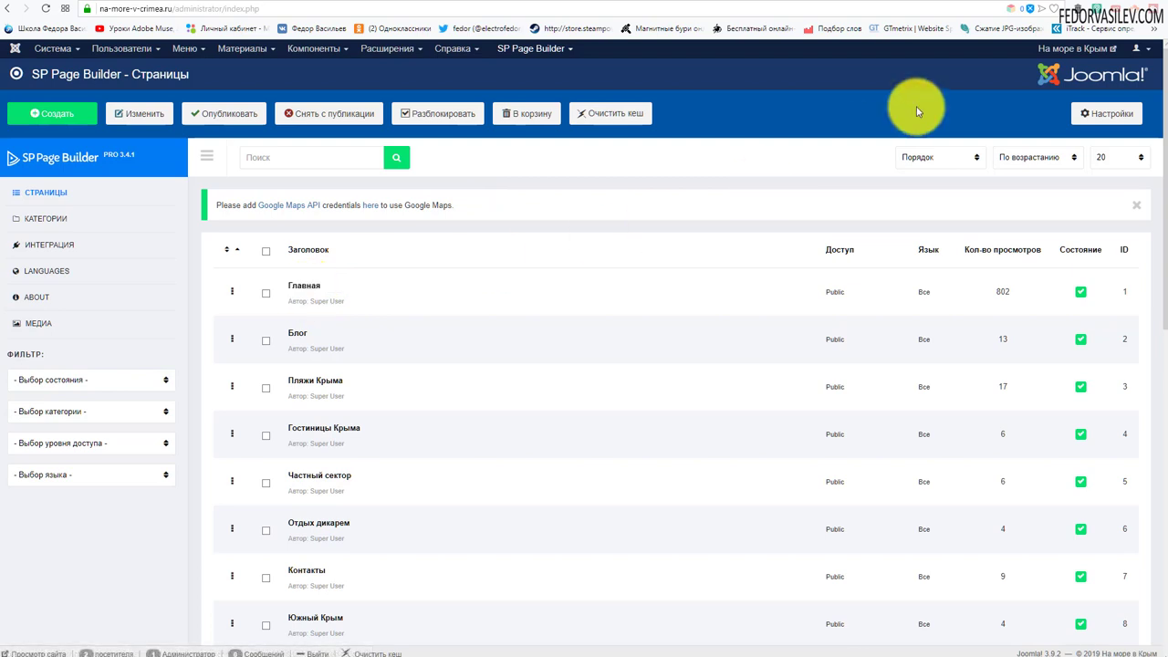
- Return to the frontend editor of the "Пляжи Крыма" page and save the page
{"action": "left_click", "coordinate": [974, 4]}
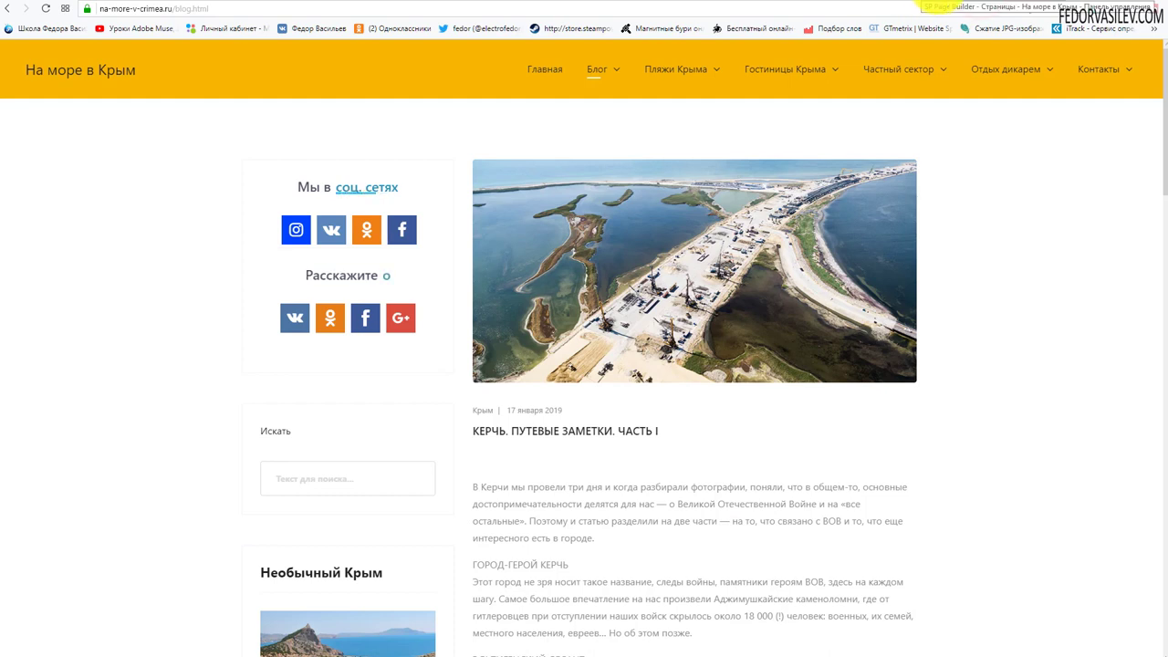
{"action": "left_click", "coordinate": [941, 5]}
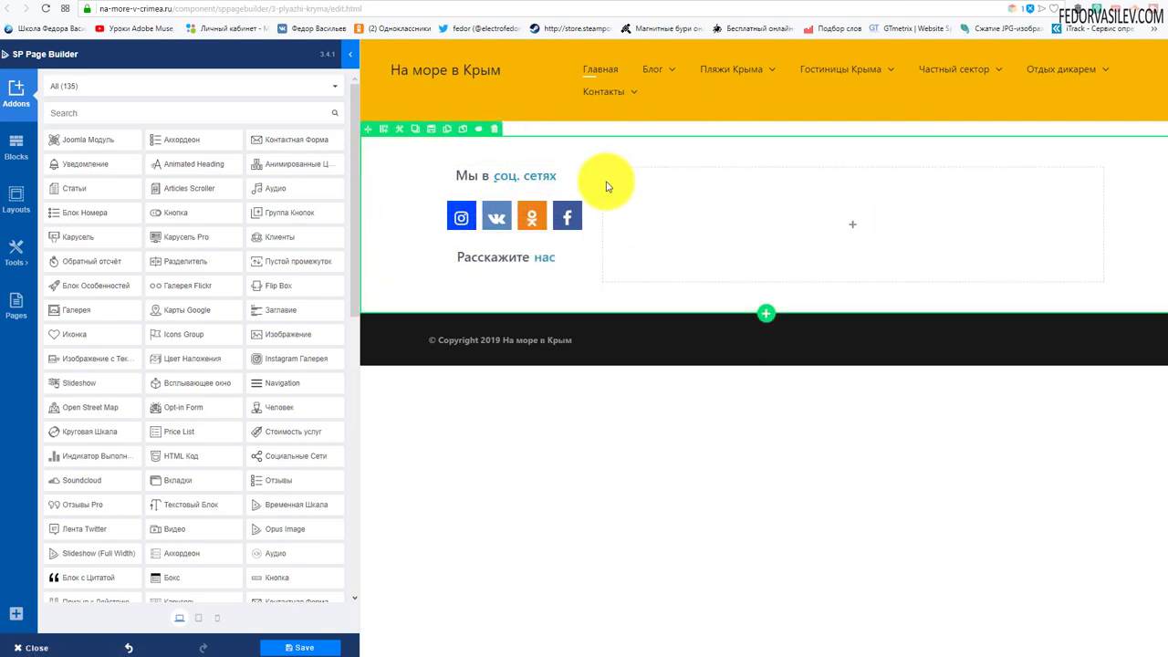
{"action": "left_click", "coordinate": [333, 647]}
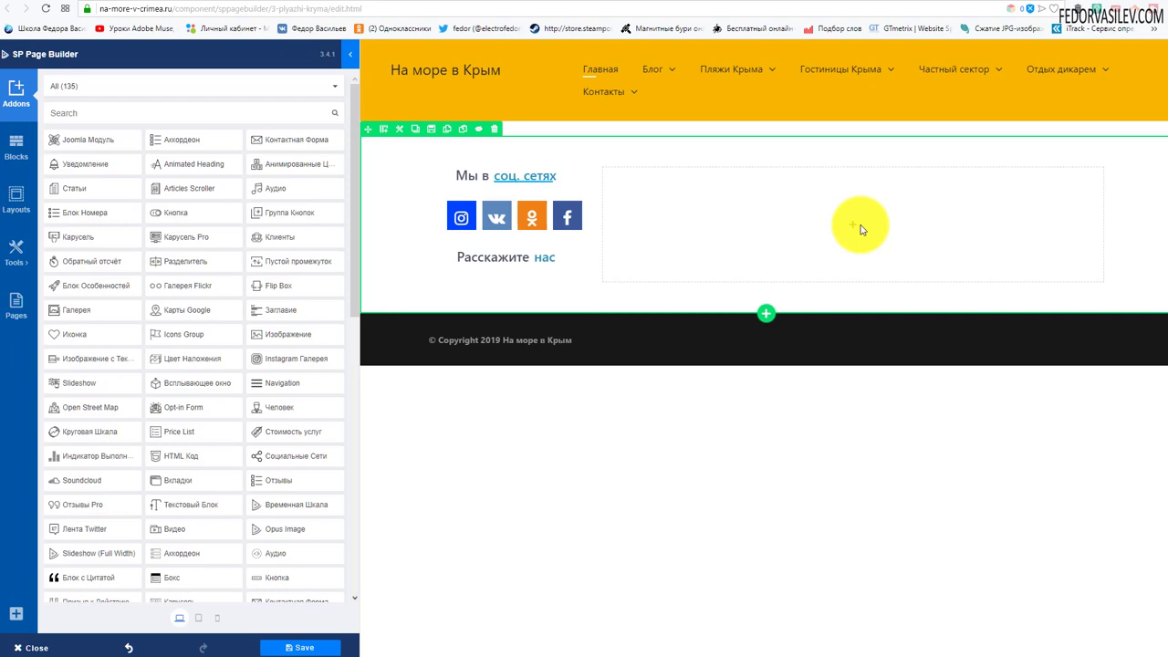
- Examine the image-and-text blocks on the published "Главная" page and return to the "Пляжи Крыма" frontend editor
{"action": "left_click", "coordinate": [987, 3]}
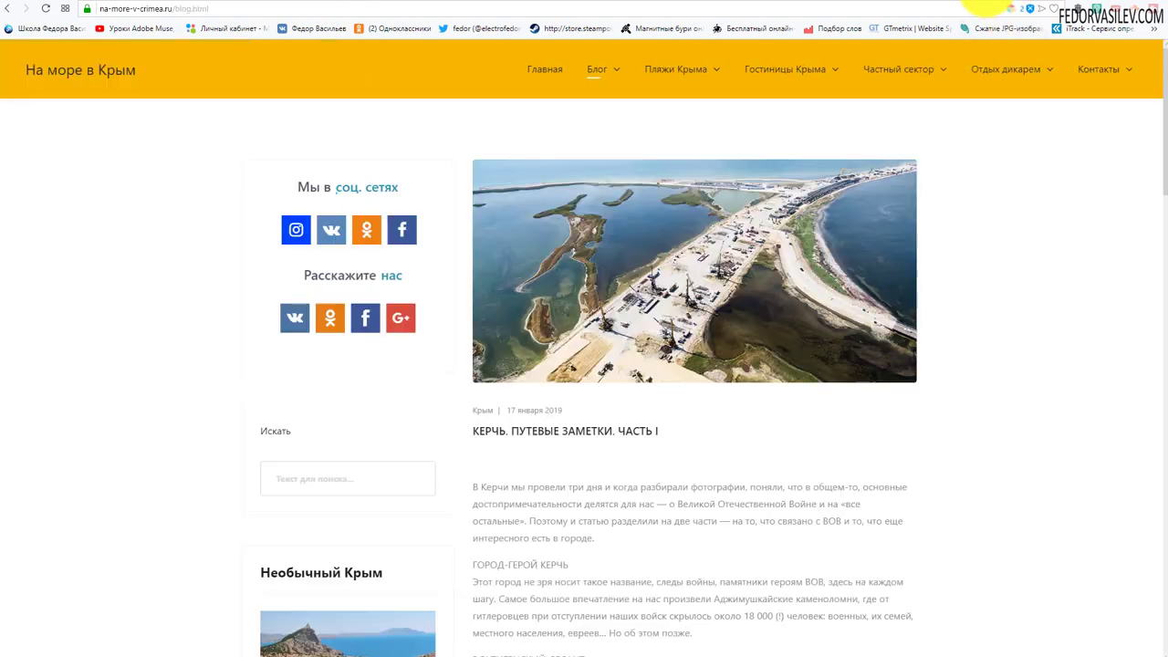
{"action": "left_click", "coordinate": [543, 69]}
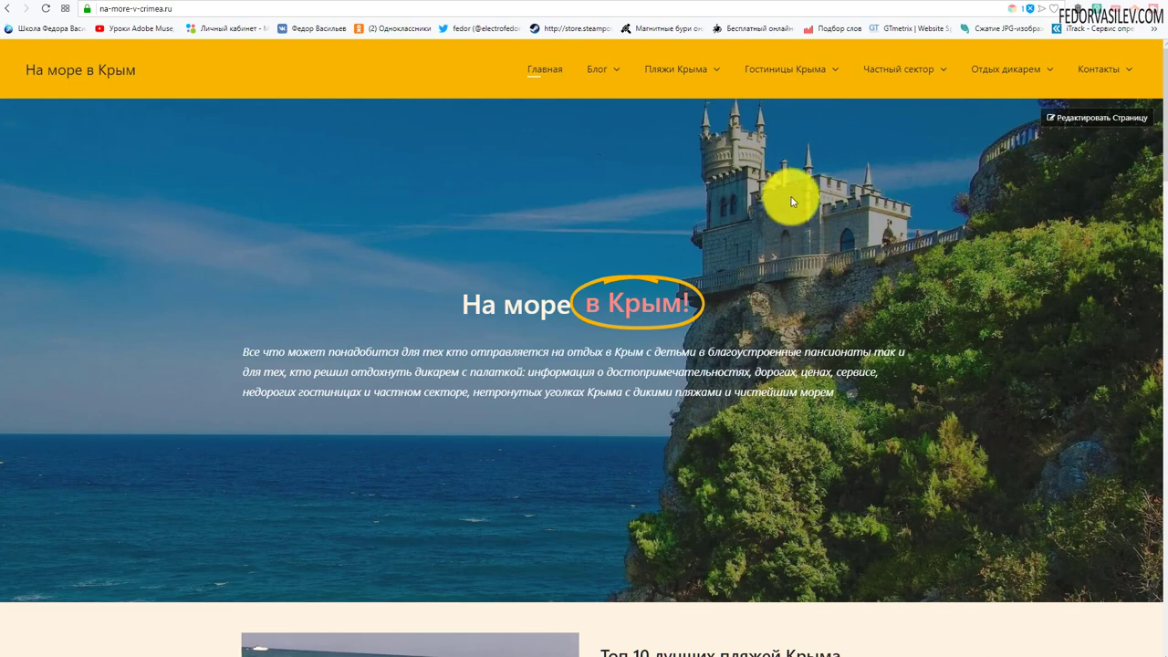
{"action": "scroll", "coordinate": [791, 202], "scroll_direction": "down", "scroll_amount": 7}
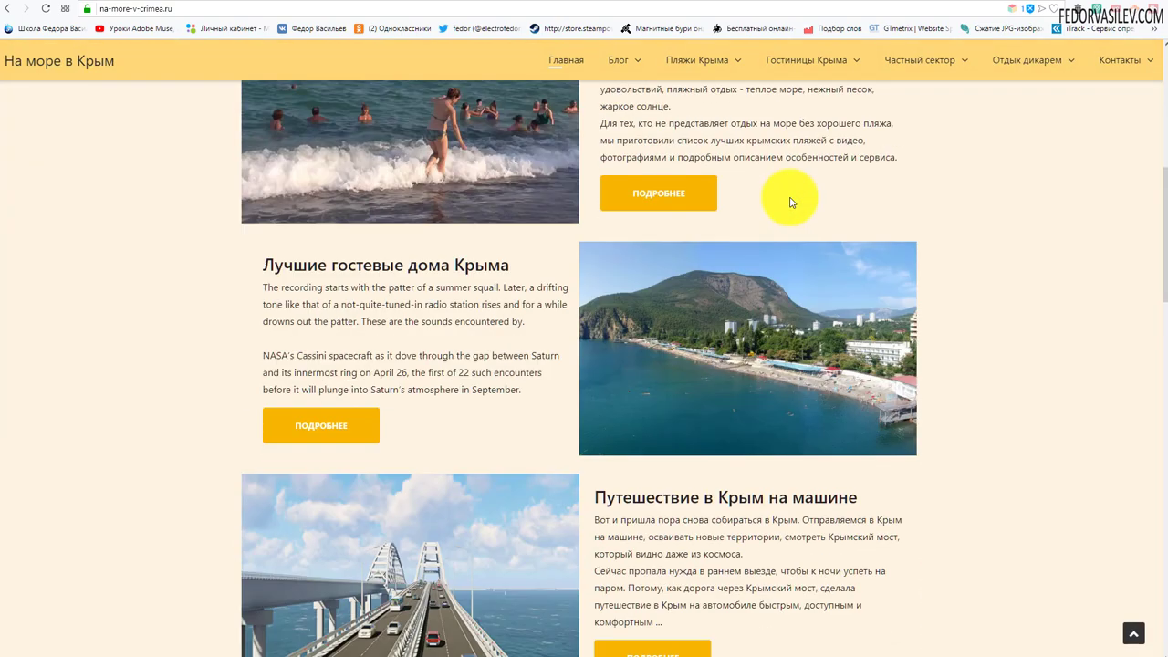
{"action": "scroll", "coordinate": [792, 201], "scroll_direction": "up", "scroll_amount": 2}
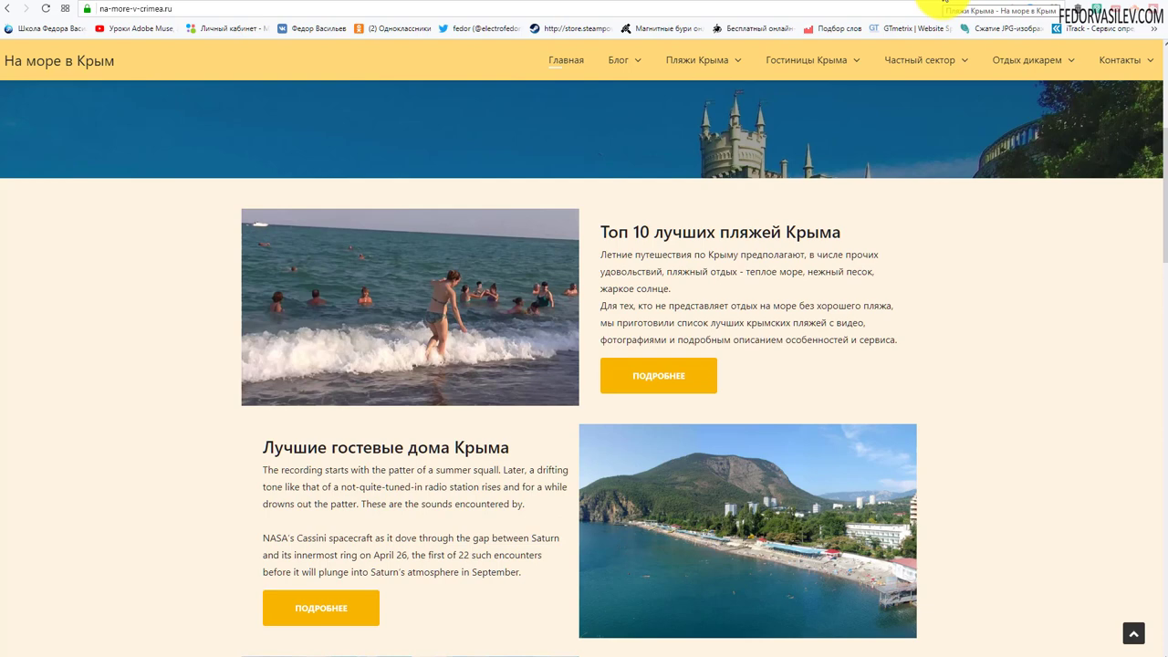
{"action": "left_click", "coordinate": [938, 4]}
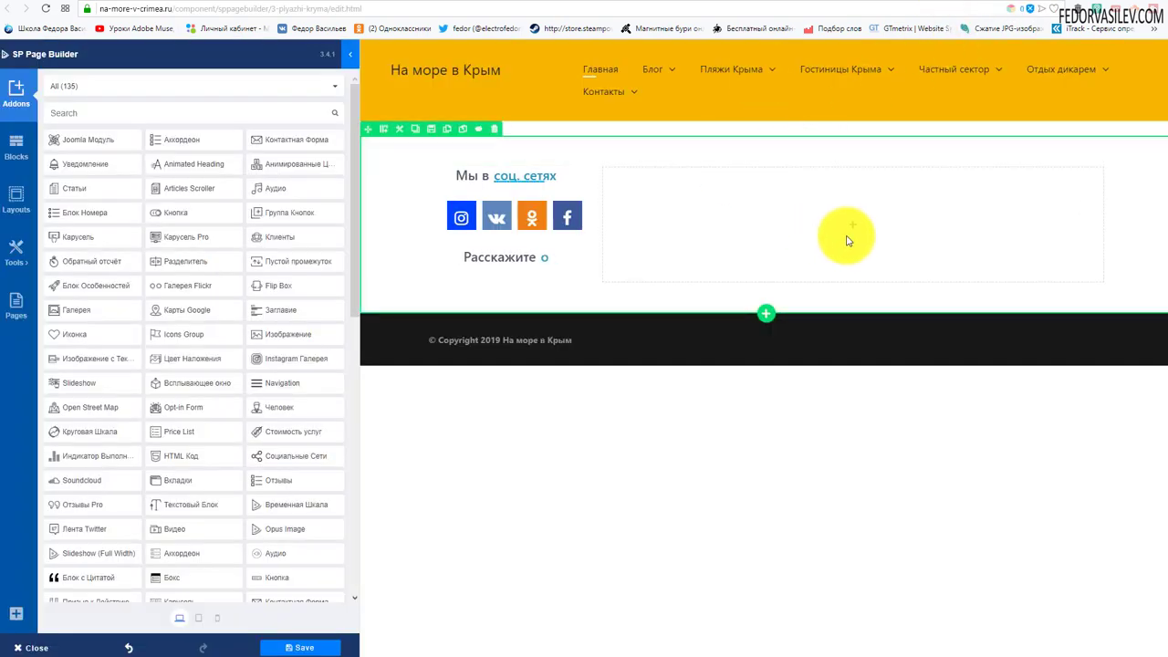
{"action": "left_click", "coordinate": [974, 4]}
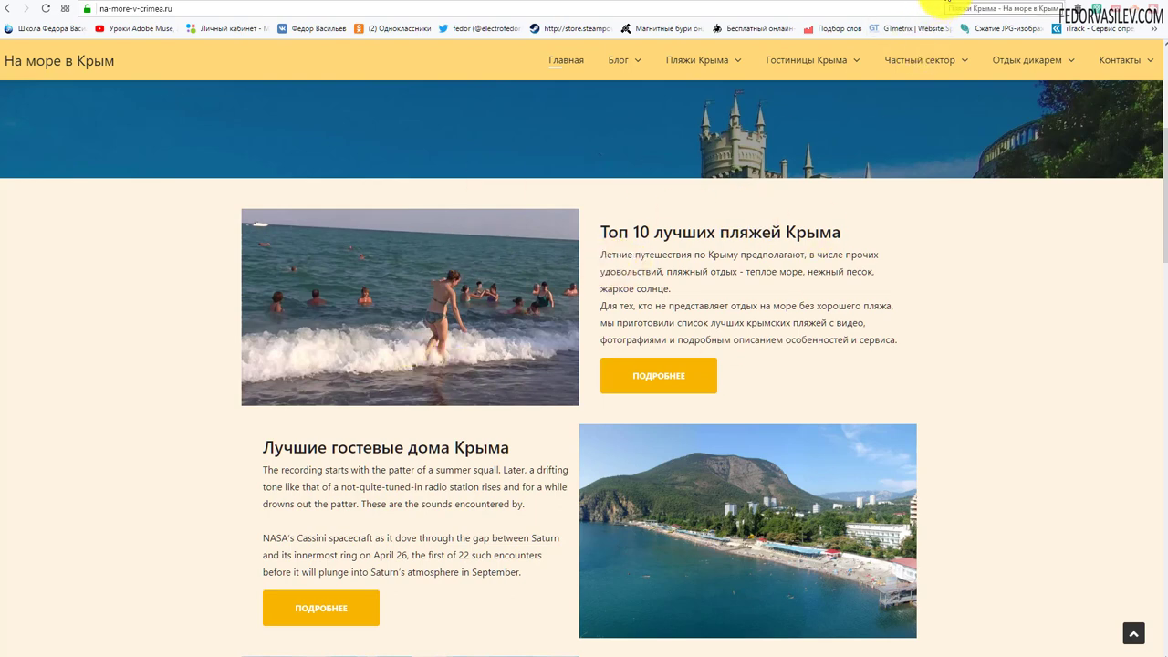
{"action": "left_click", "coordinate": [945, 4]}
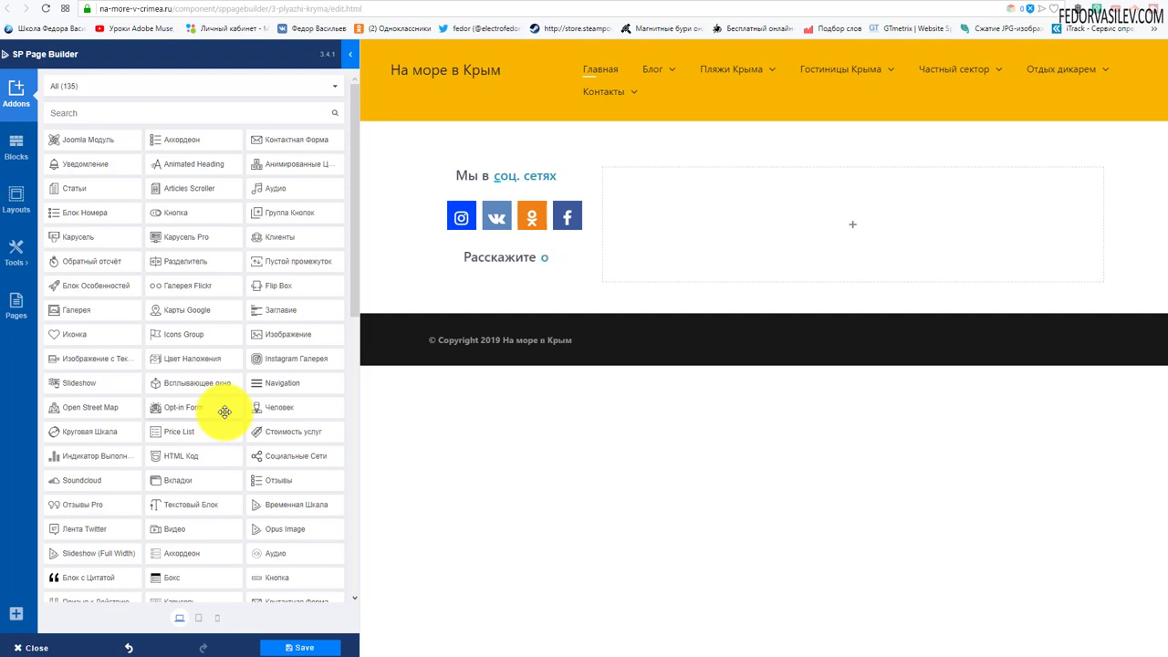
- Add an "Изображение с текстом" addon to the empty column beside the social media headings
{"action": "scroll", "coordinate": [241, 387], "scroll_direction": "down", "scroll_amount": 2}
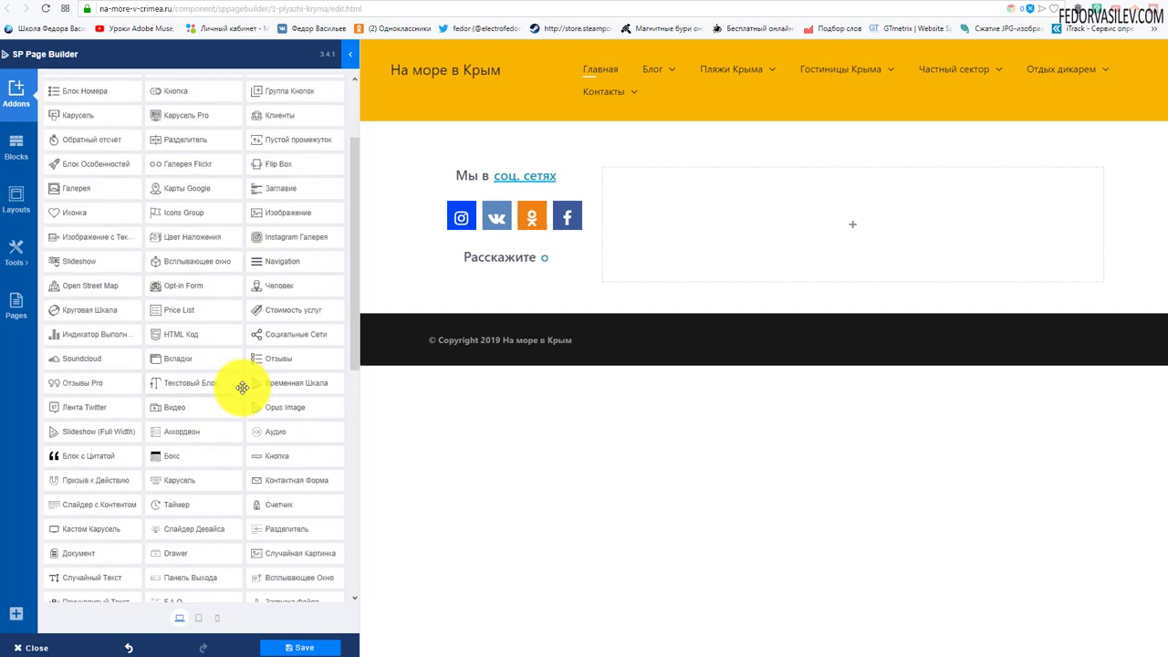
{"action": "scroll", "coordinate": [242, 387], "scroll_direction": "down", "scroll_amount": 1}
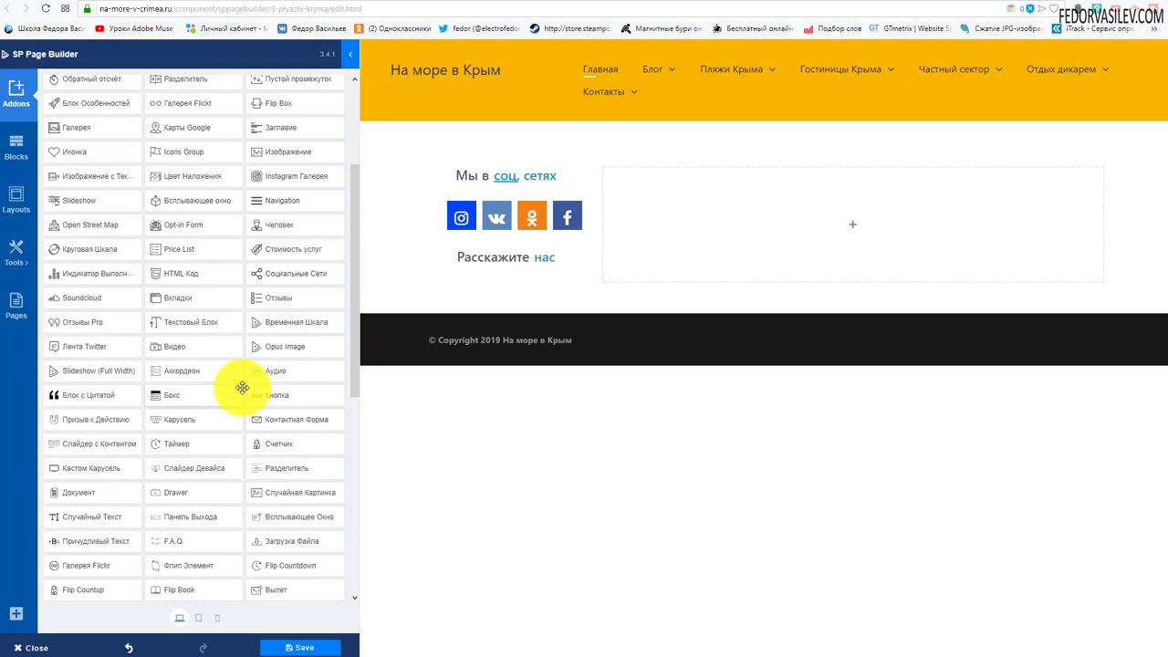
{"action": "scroll", "coordinate": [219, 387], "scroll_direction": "down", "scroll_amount": 2}
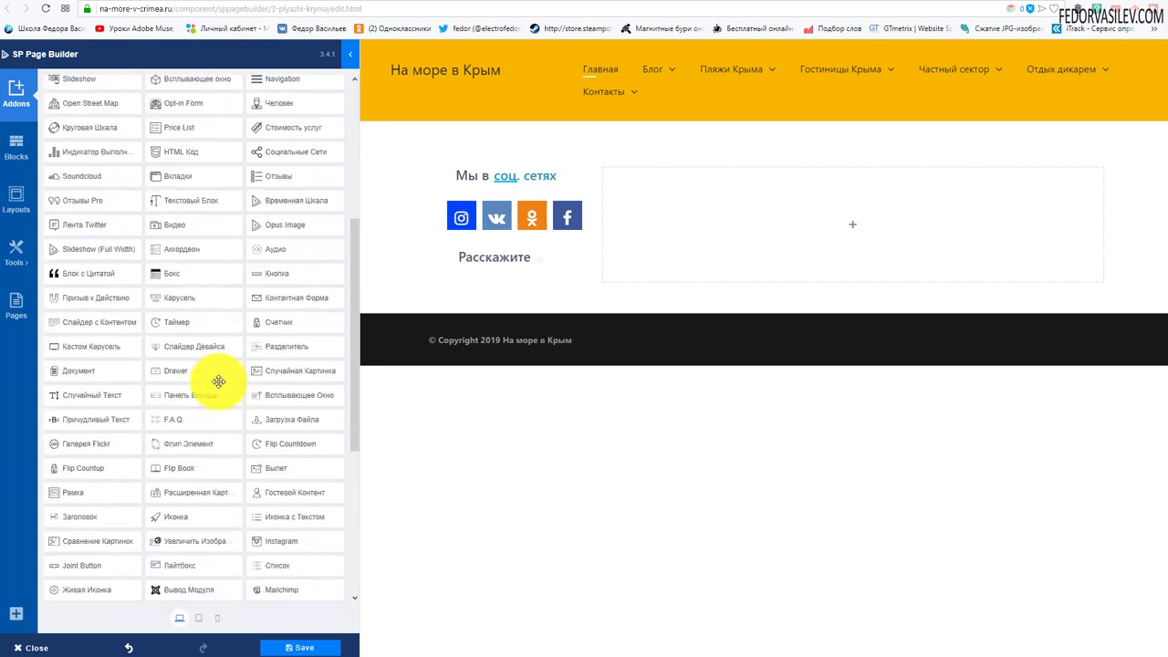
{"action": "scroll", "coordinate": [219, 387], "scroll_direction": "down", "scroll_amount": 5}
{"action": "scroll", "coordinate": [219, 381], "scroll_direction": "up", "scroll_amount": 2}
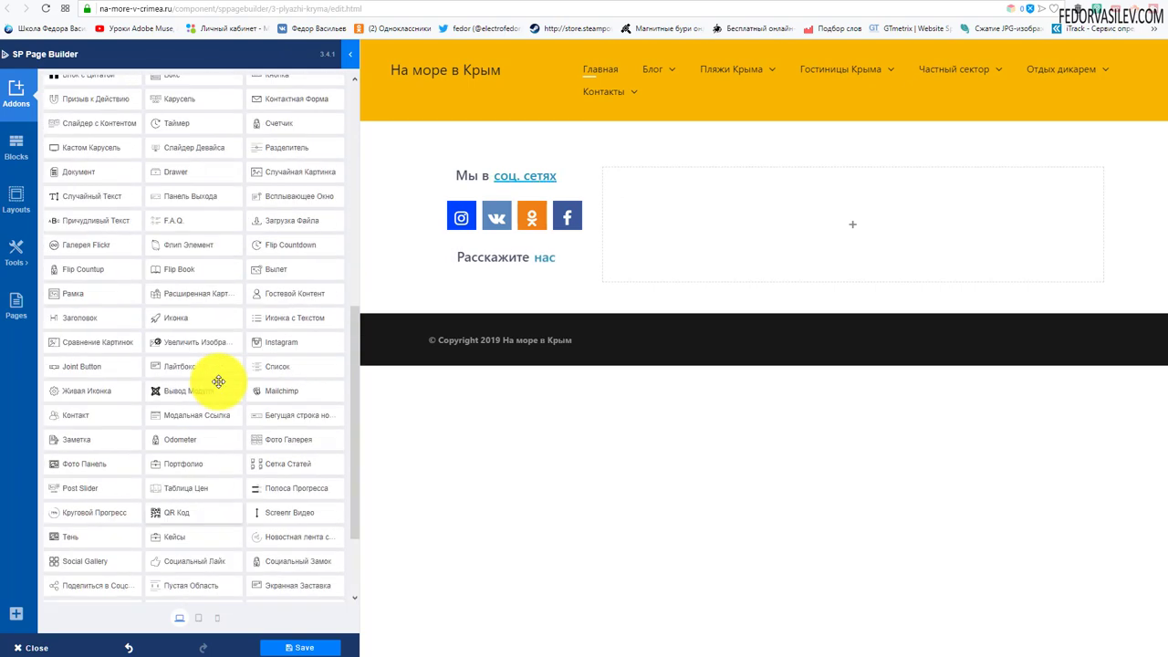
{"action": "scroll", "coordinate": [82, 365], "scroll_direction": "up", "scroll_amount": 8}
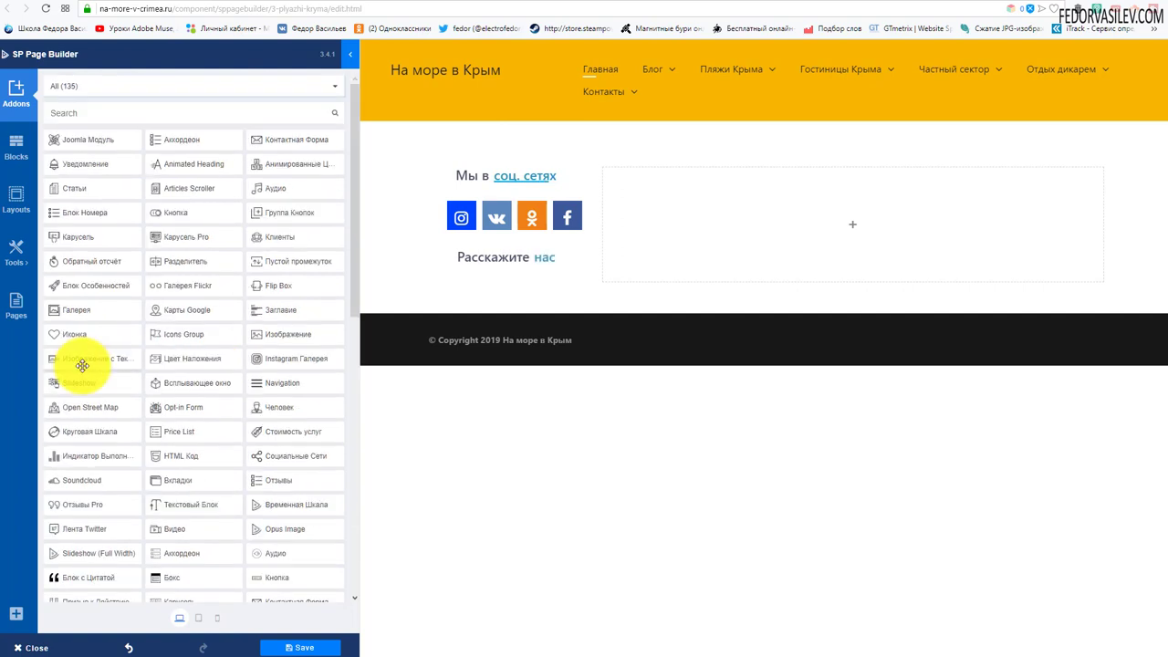
{"action": "left_click_drag", "start_coordinate": [64, 361], "coordinate": [666, 480]}
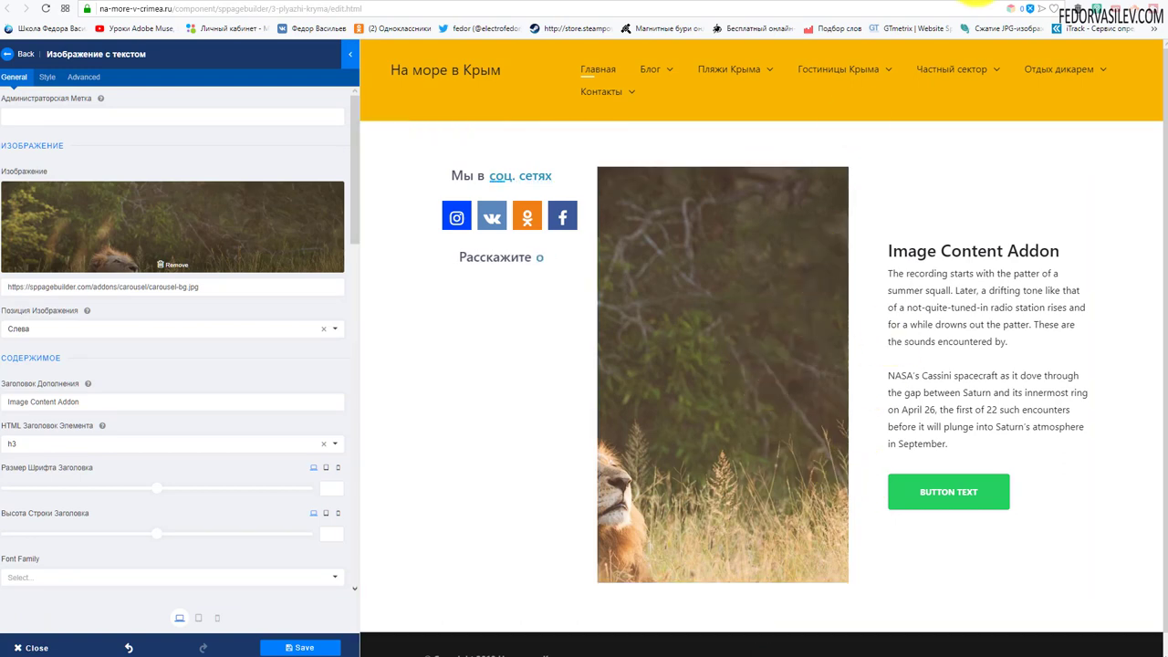
- Place a Joomla module addon below the "Расскажите" heading, choose the "соц кнопки" module and return to the addons list
{"action": "left_click", "coordinate": [978, 5]}
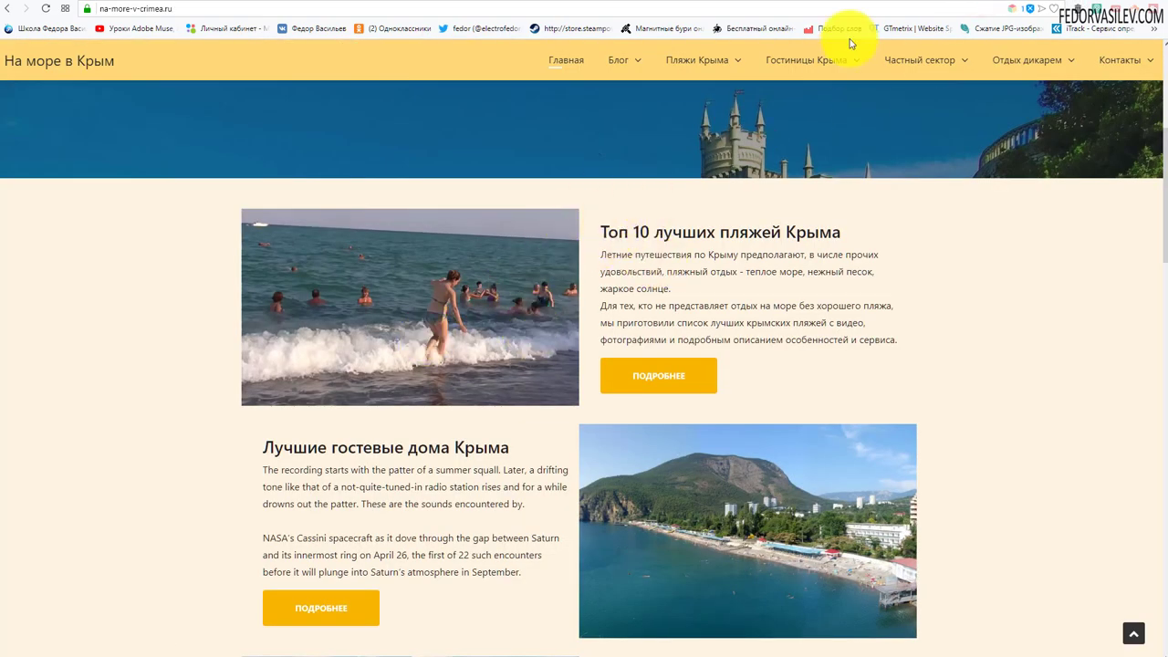
{"action": "left_click", "coordinate": [890, 8]}
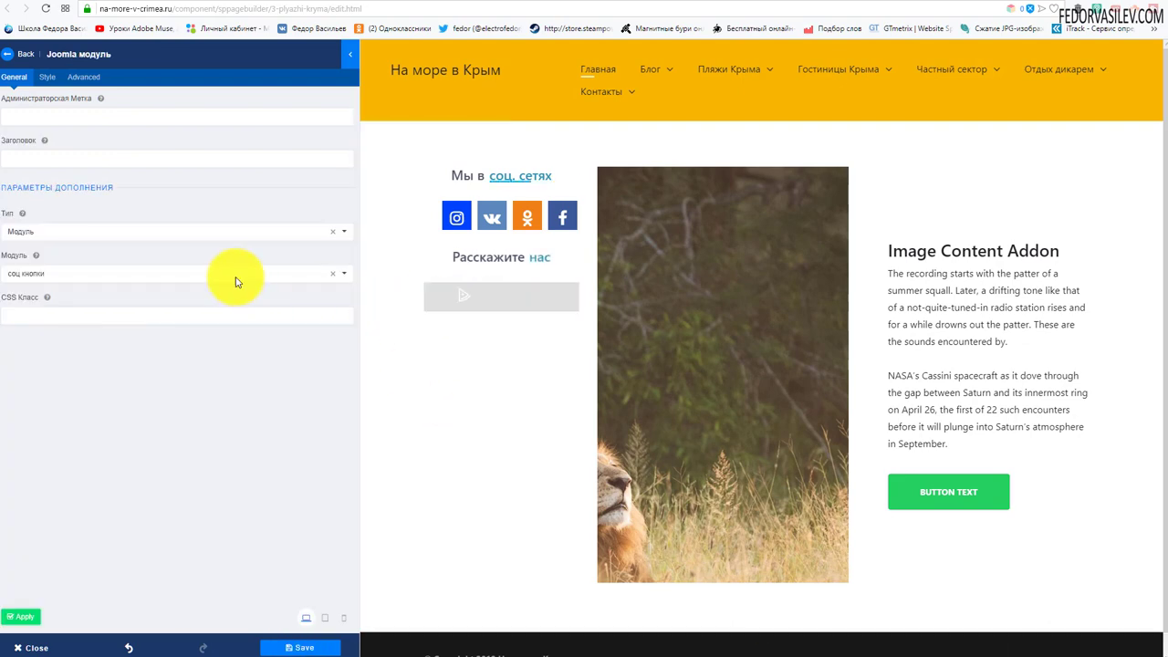
{"action": "left_click", "coordinate": [4, 58]}
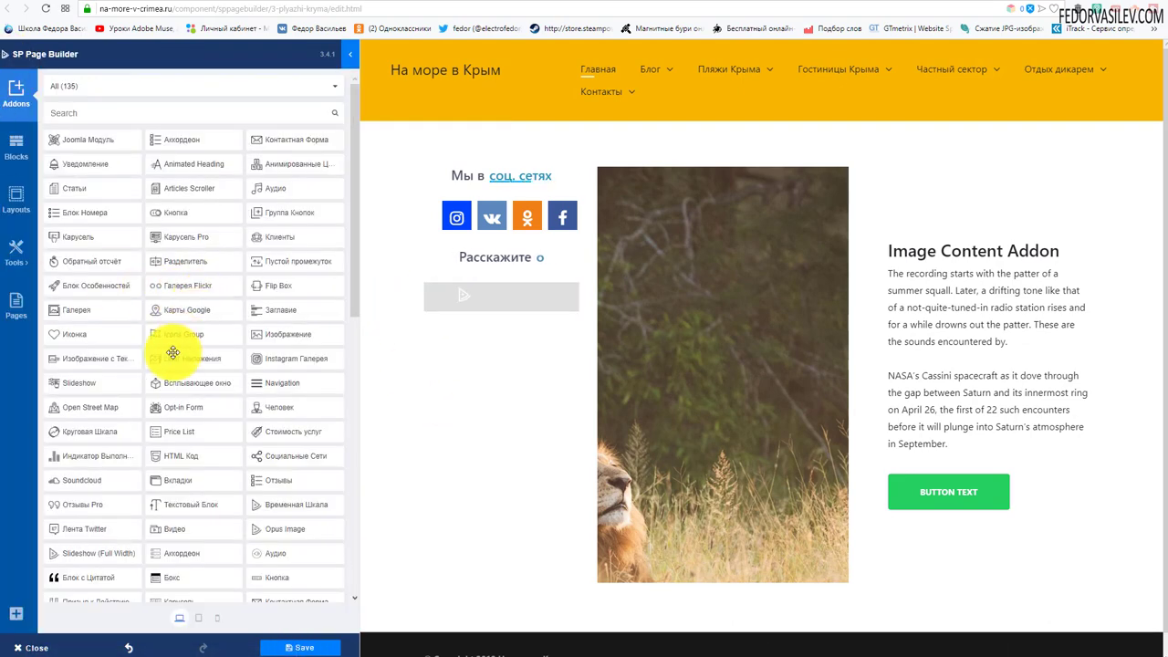
- Filter the addons to the Media category, place the "Социальные сети" addon below the Joomla module and check its API key notice
{"action": "scroll", "coordinate": [169, 346], "scroll_direction": "down", "scroll_amount": 5}
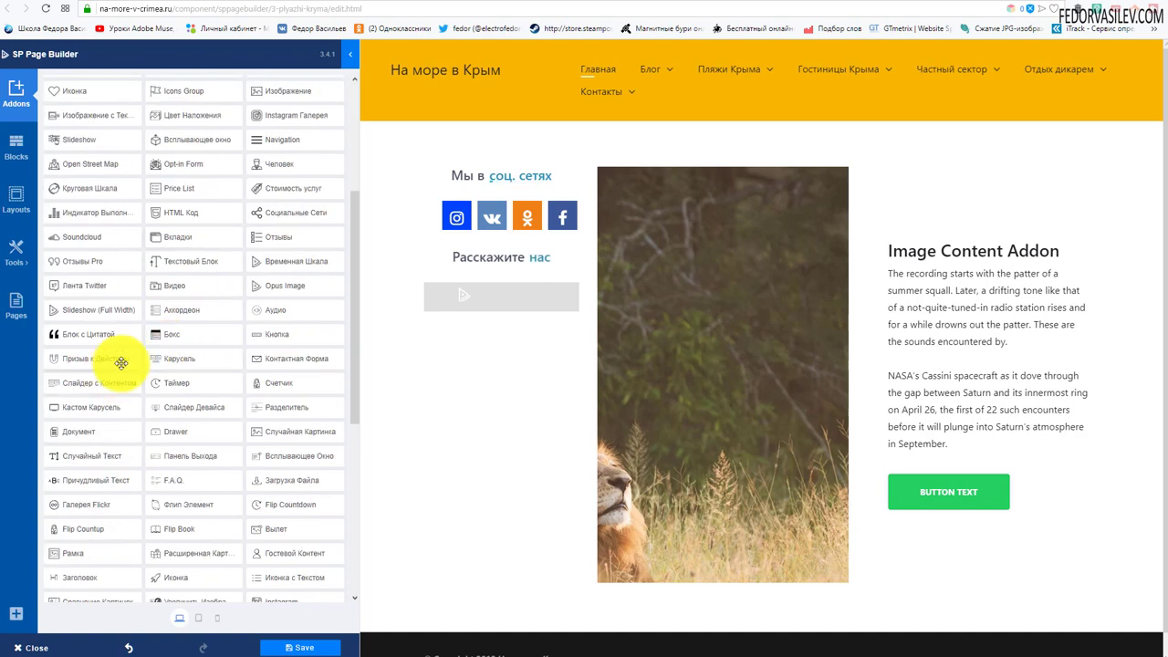
{"action": "scroll", "coordinate": [121, 362], "scroll_direction": "down", "scroll_amount": 4}
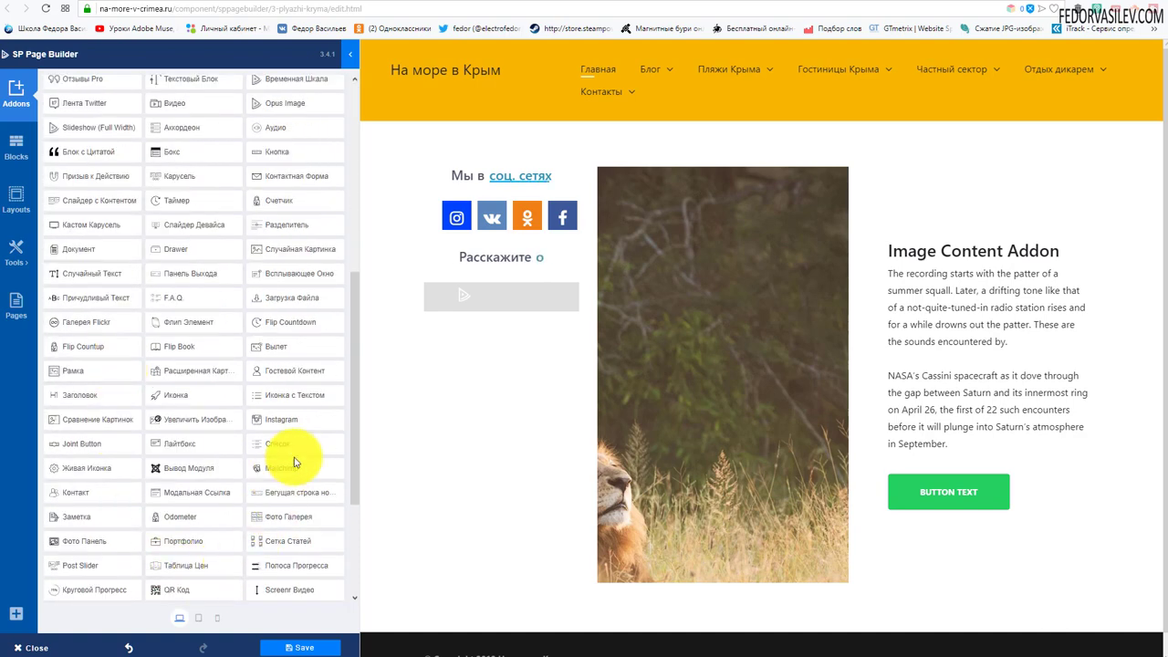
{"action": "scroll", "coordinate": [302, 449], "scroll_direction": "down", "scroll_amount": 4}
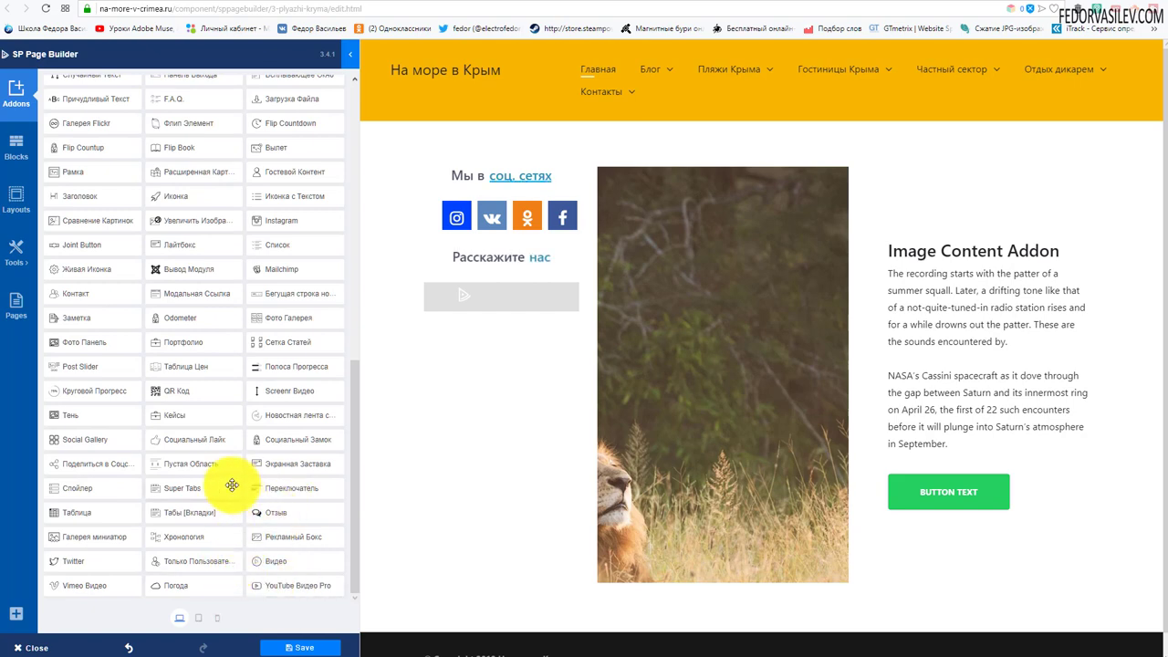
{"action": "scroll", "coordinate": [229, 464], "scroll_direction": "up", "scroll_amount": 3}
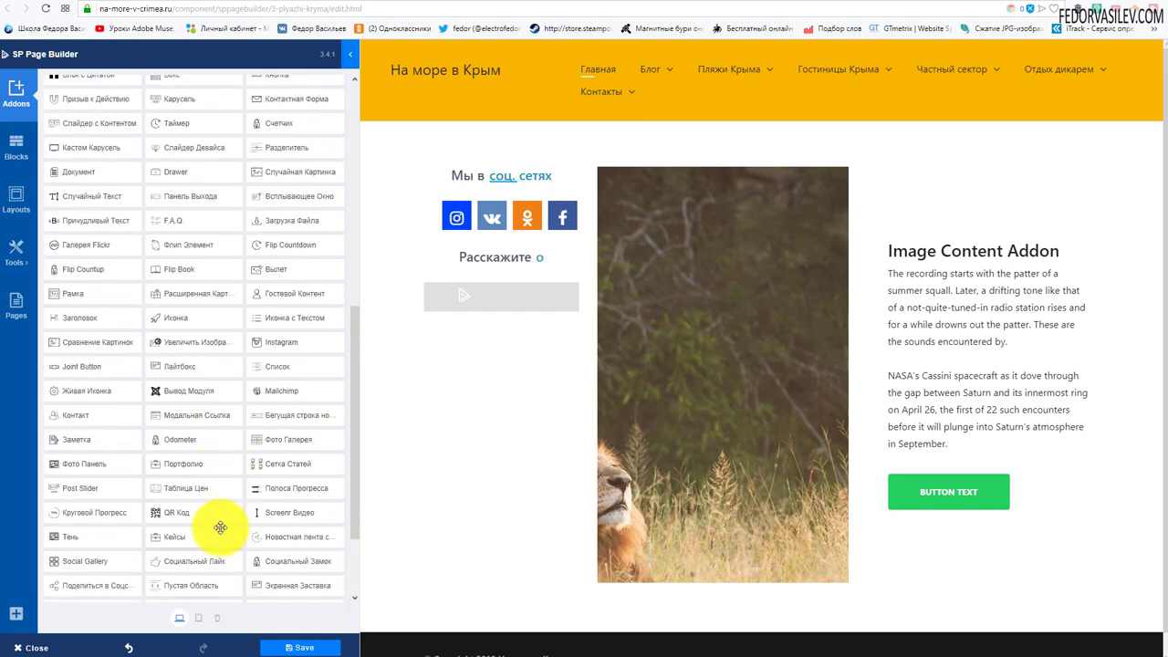
{"action": "scroll", "coordinate": [220, 527], "scroll_direction": "up", "scroll_amount": 2}
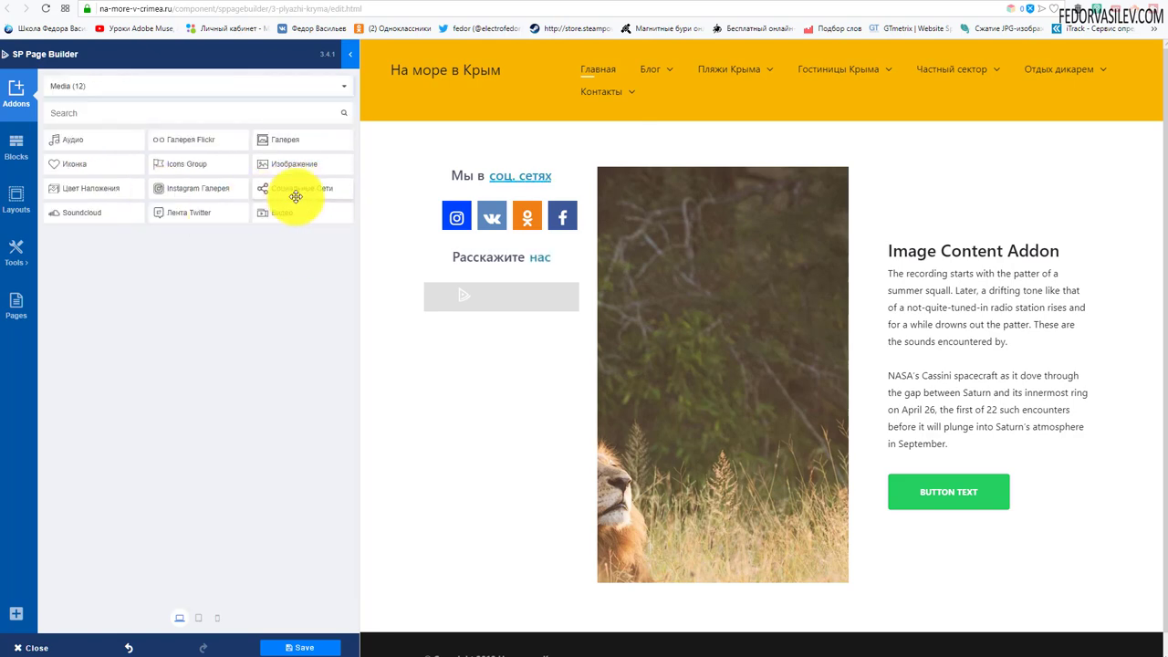
{"action": "left_click_drag", "start_coordinate": [269, 194], "coordinate": [477, 333]}
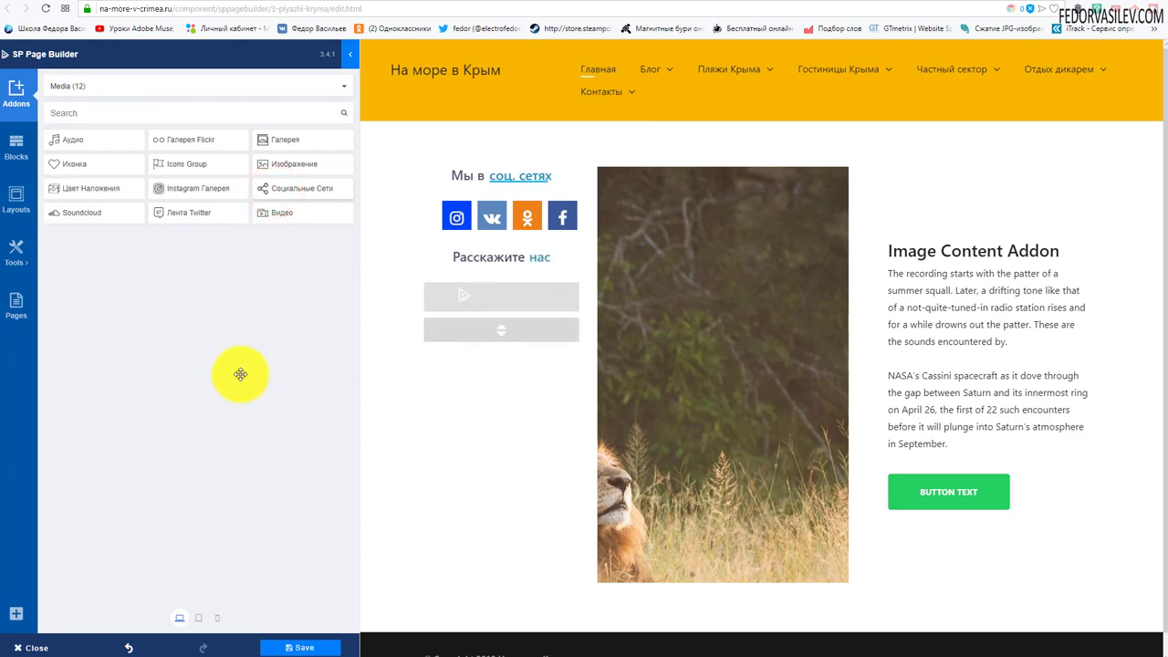
{"action": "scroll", "coordinate": [464, 373], "scroll_direction": "down", "scroll_amount": 1}
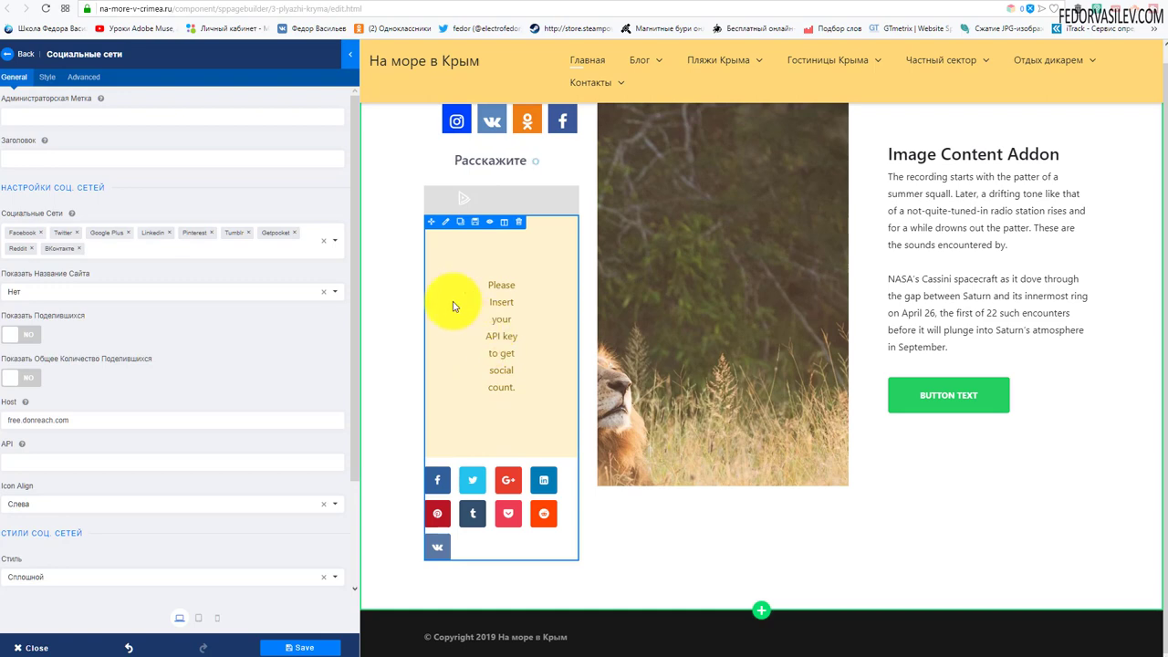
{"action": "left_click_drag", "start_coordinate": [485, 285], "coordinate": [485, 362]}
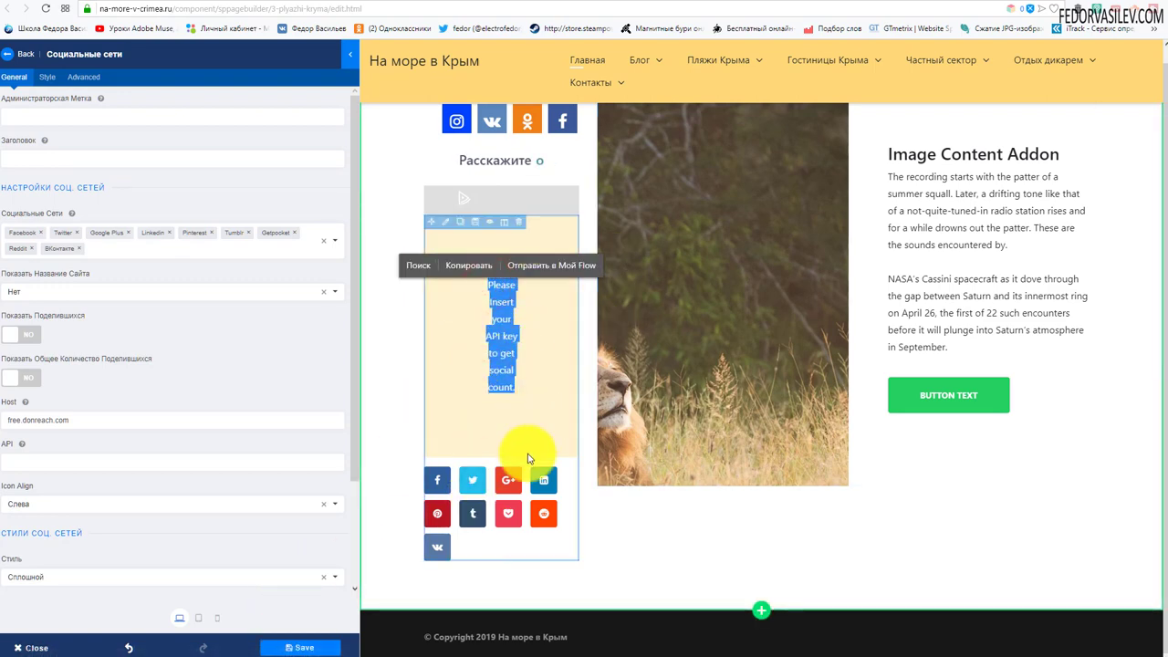
- Save the page, test the Facebook share button on the published "Пляжи Крыма" page and close the sharing window
{"action": "scroll", "coordinate": [502, 365], "scroll_direction": "up", "scroll_amount": 2}
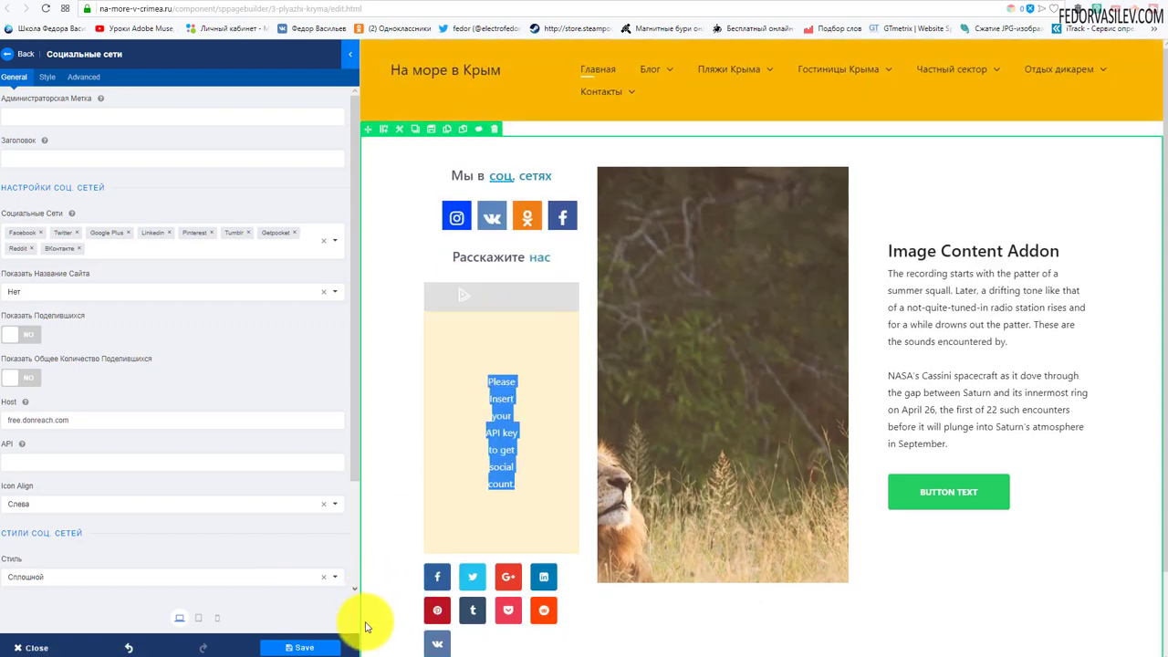
{"action": "left_click", "coordinate": [324, 644]}
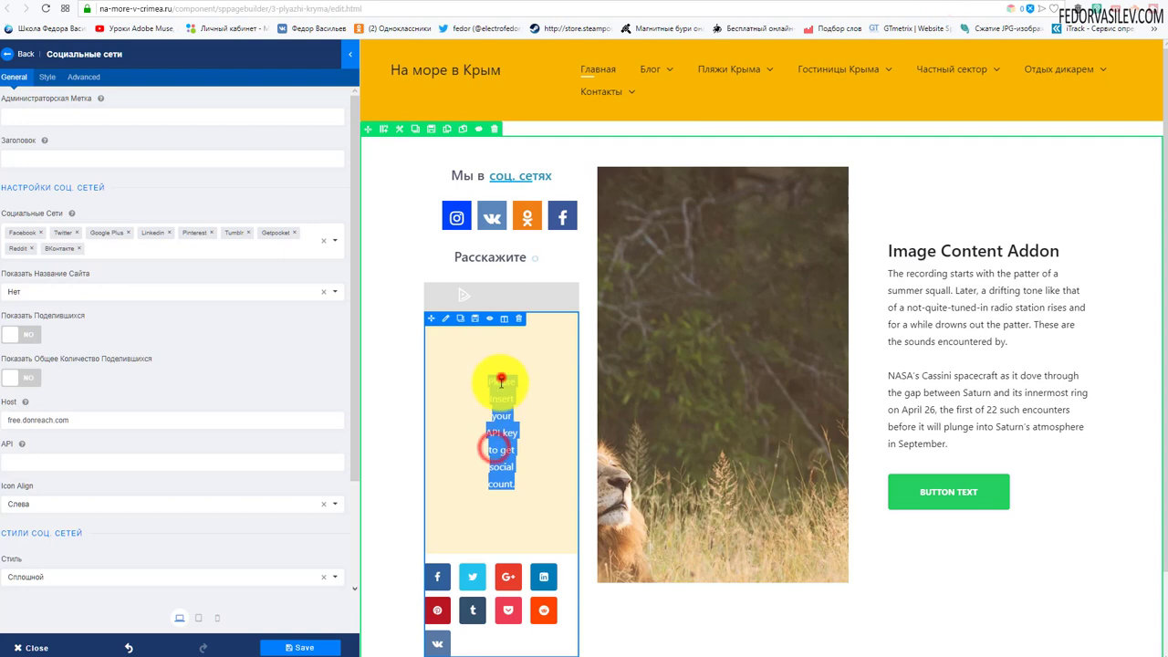
{"action": "left_click", "coordinate": [978, 4]}
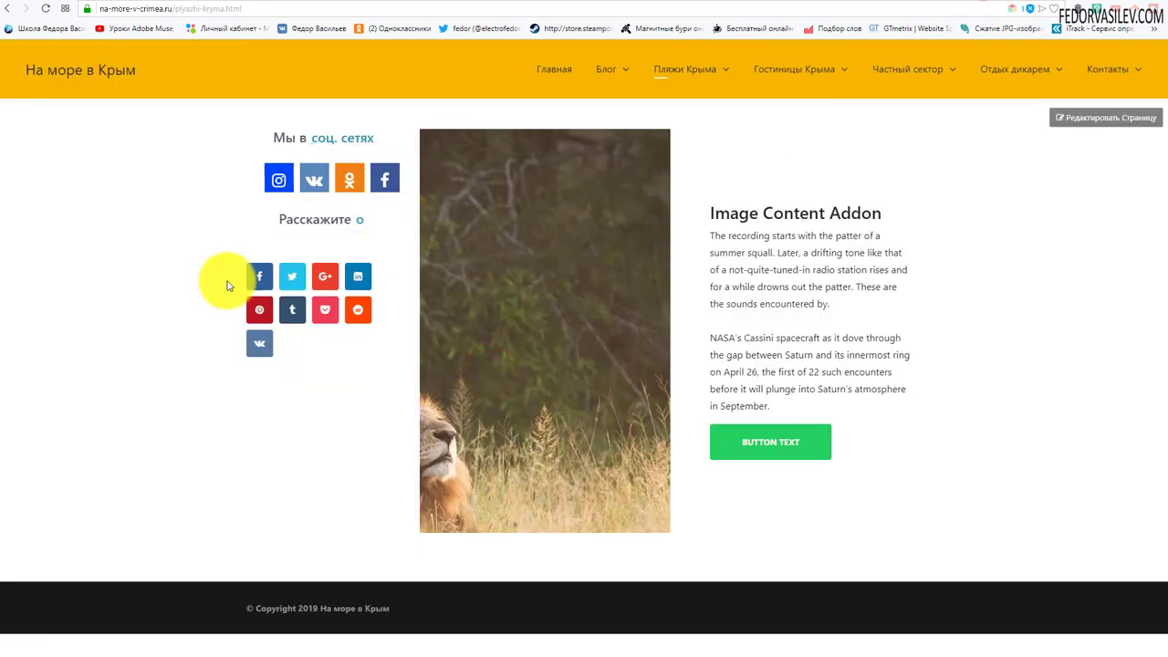
{"action": "left_click", "coordinate": [259, 283]}
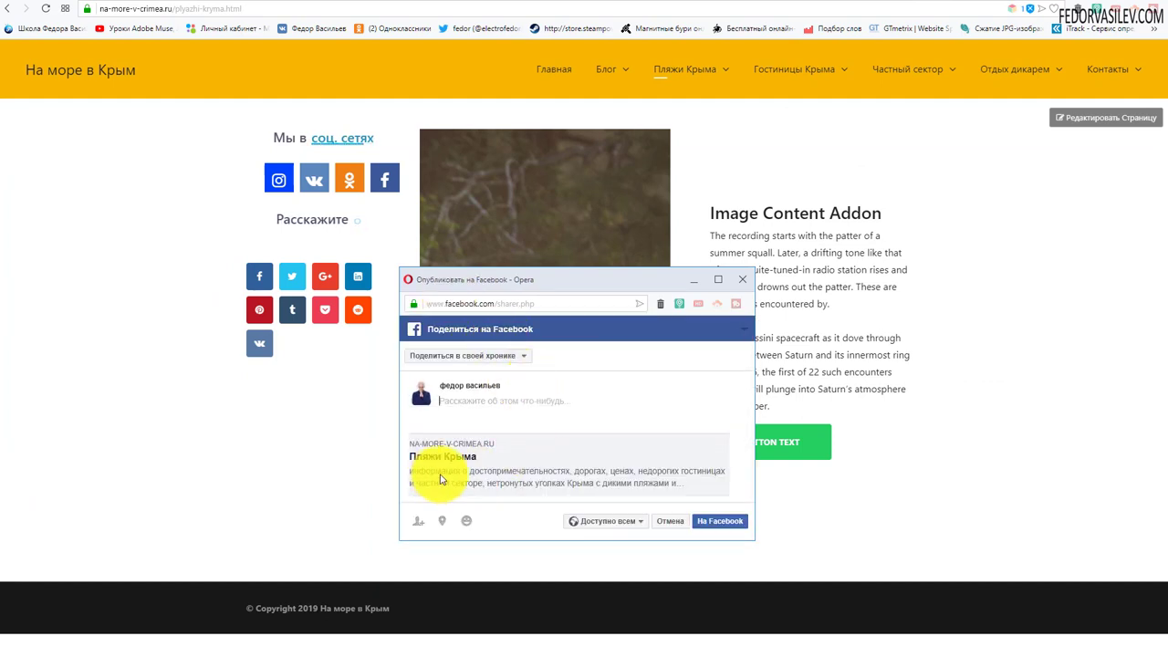
{"action": "left_click", "coordinate": [741, 283]}
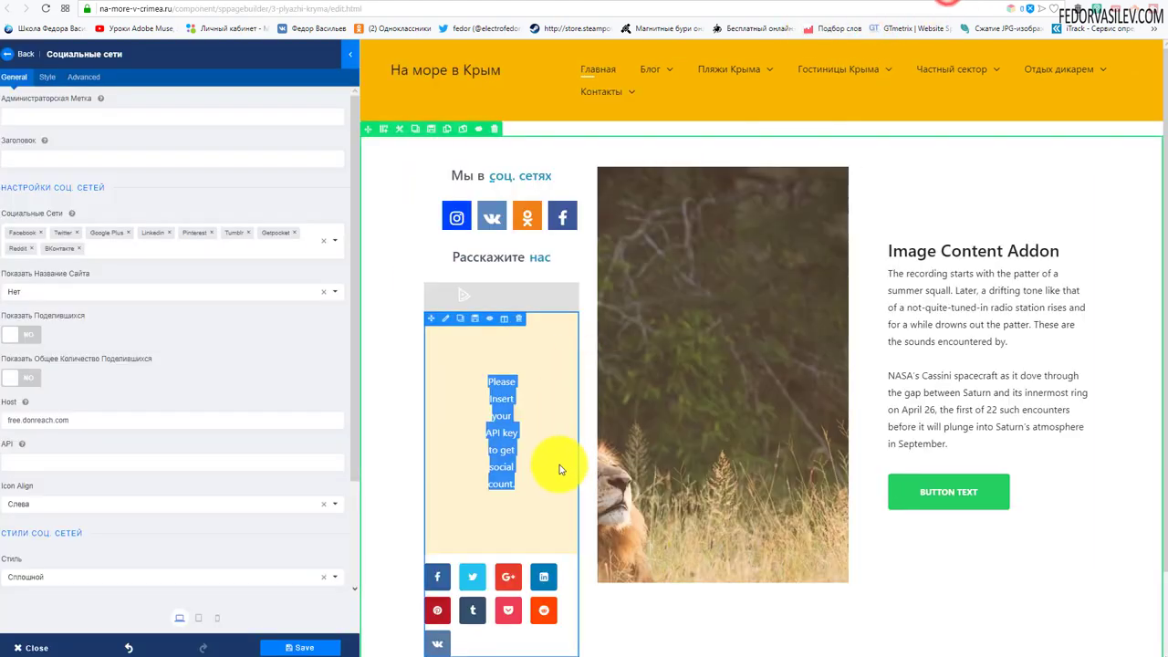
- Compare the API key notice and share icons in the editor with the published page
{"action": "left_click", "coordinate": [513, 453]}
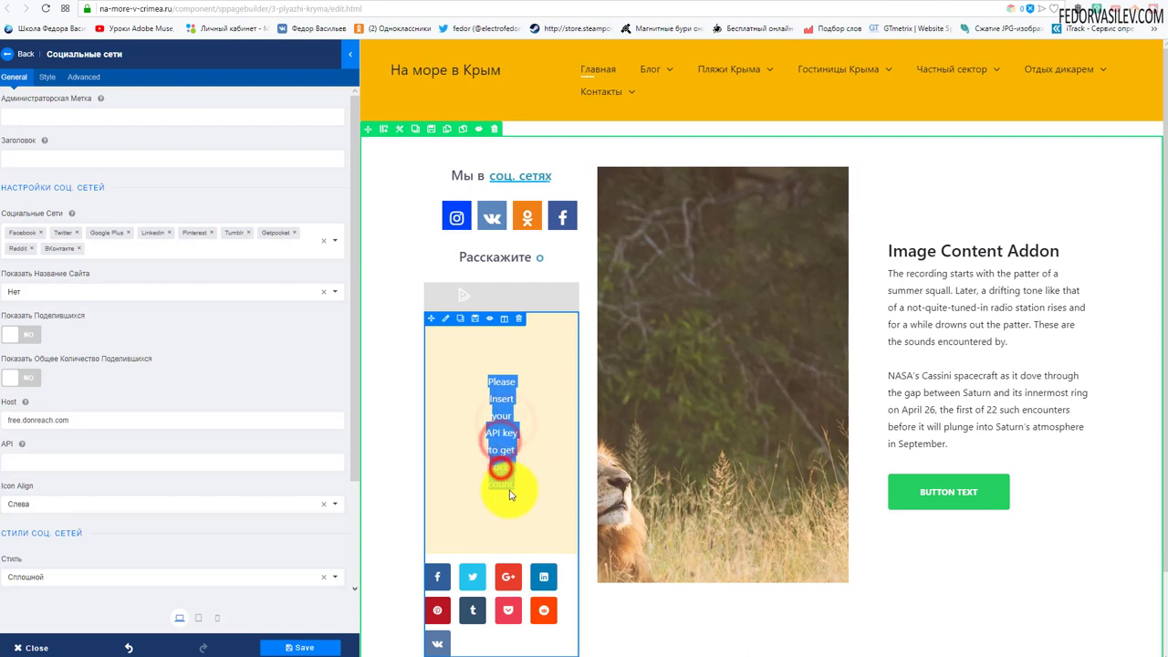
{"action": "left_click", "coordinate": [500, 382]}
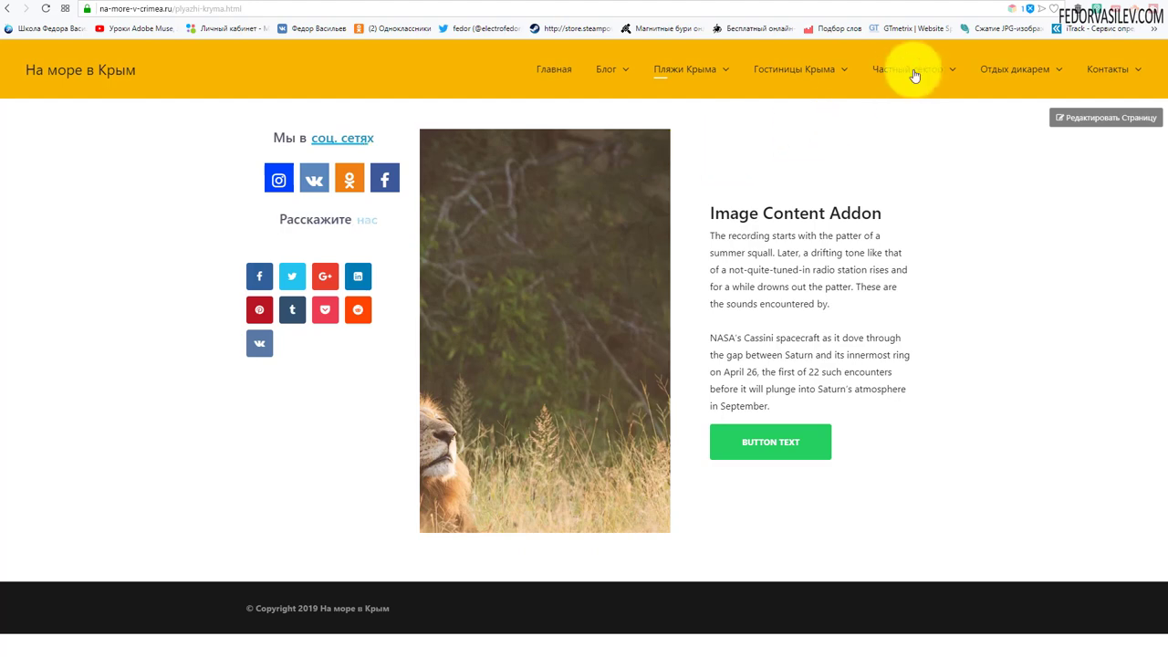
{"action": "left_click", "coordinate": [945, 4]}
{"action": "left_click", "coordinate": [495, 421]}
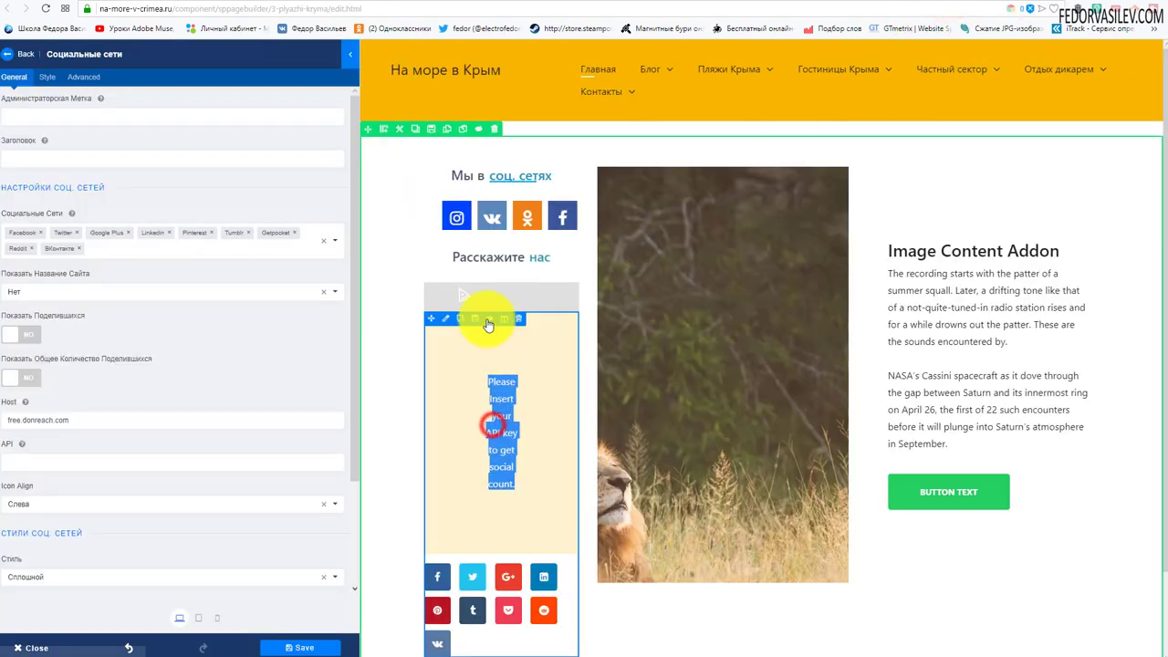
{"action": "scroll", "coordinate": [487, 449], "scroll_direction": "down", "scroll_amount": 1}
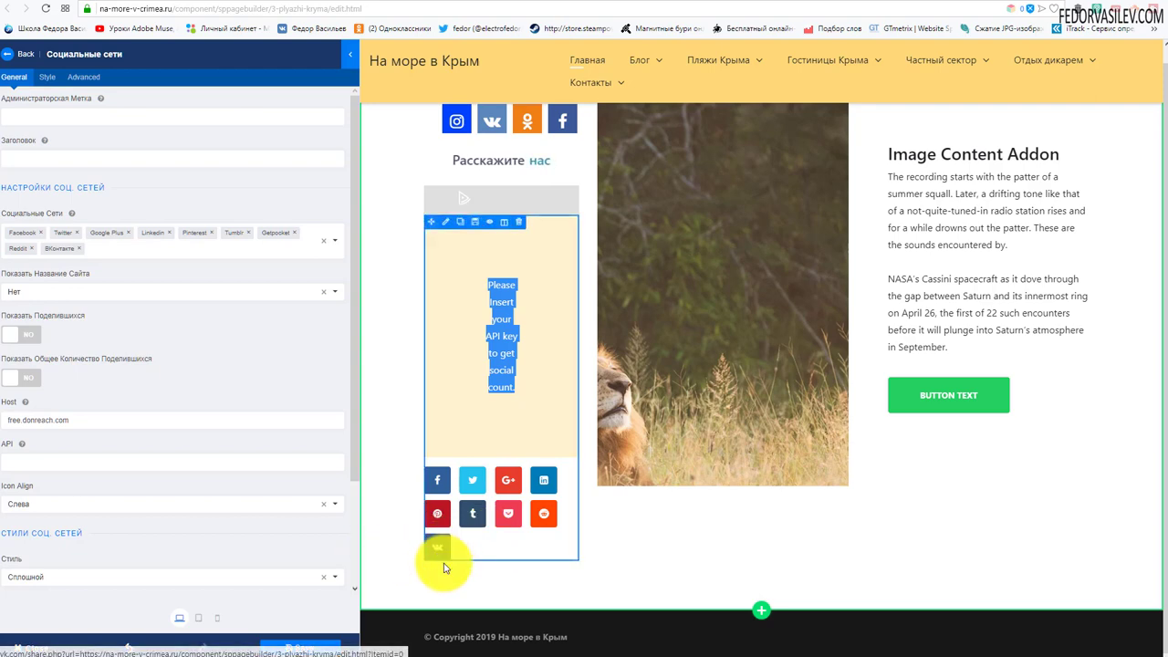
- Remove Linkedin, Pinterest, Reddit, Getpocket and Tumblr from the "Социальные сети" addon's networks and save the page
{"action": "left_click", "coordinate": [334, 240]}
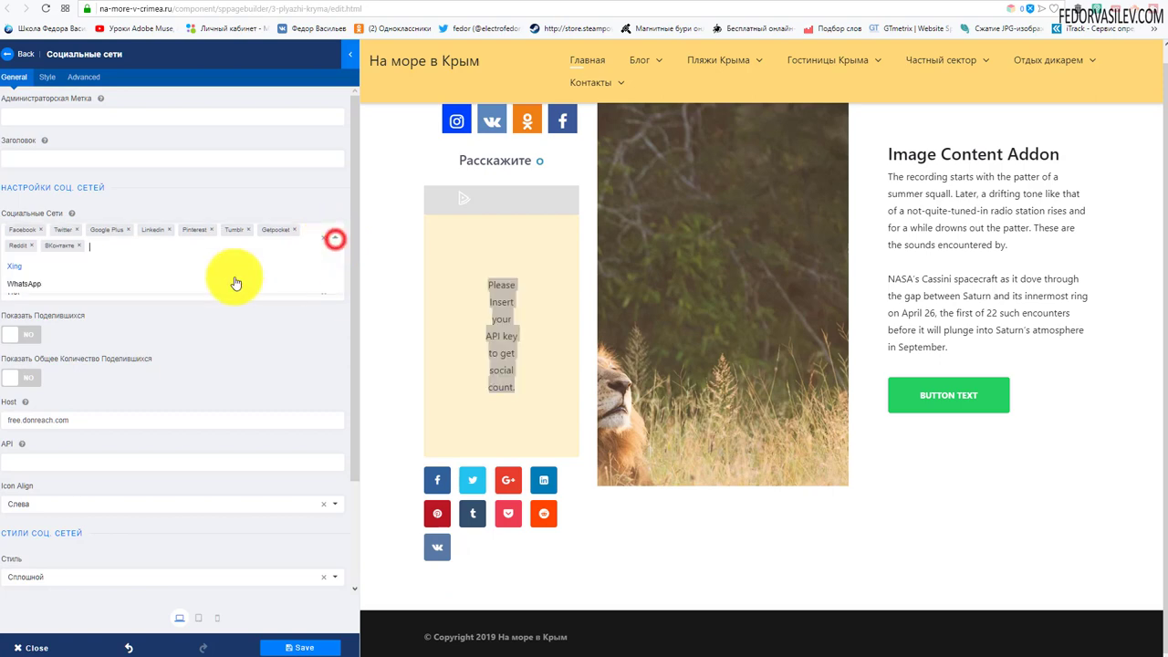
{"action": "scroll", "coordinate": [46, 274], "scroll_direction": "down", "scroll_amount": 1}
{"action": "scroll", "coordinate": [85, 229], "scroll_direction": "up", "scroll_amount": 1}
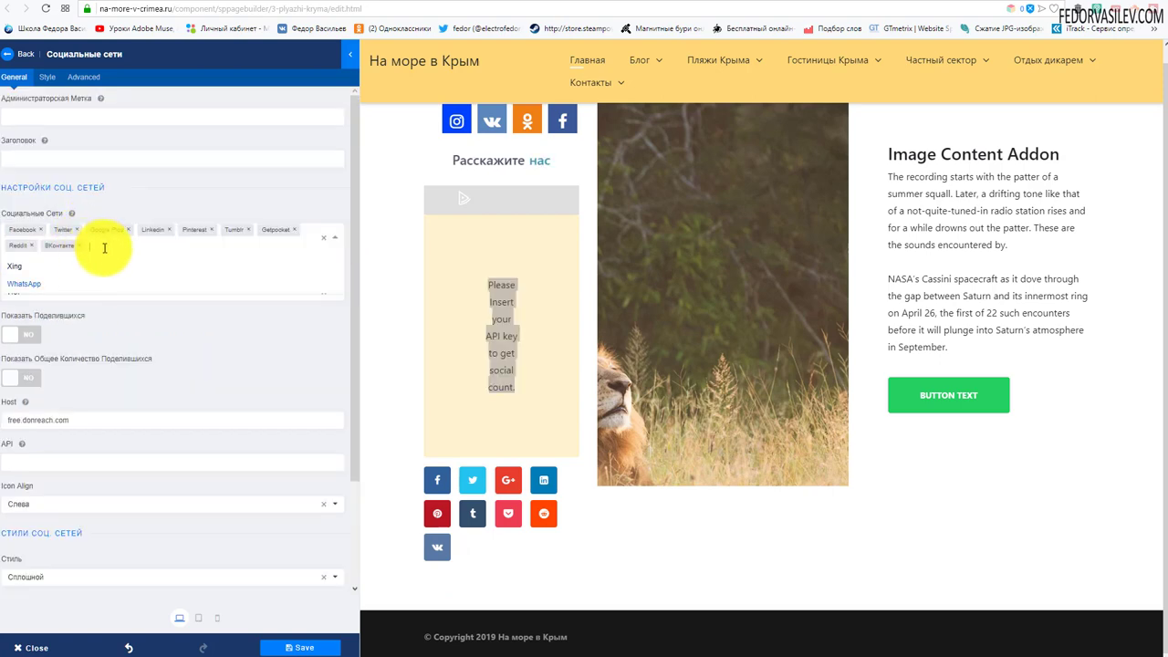
{"action": "left_click", "coordinate": [167, 235]}
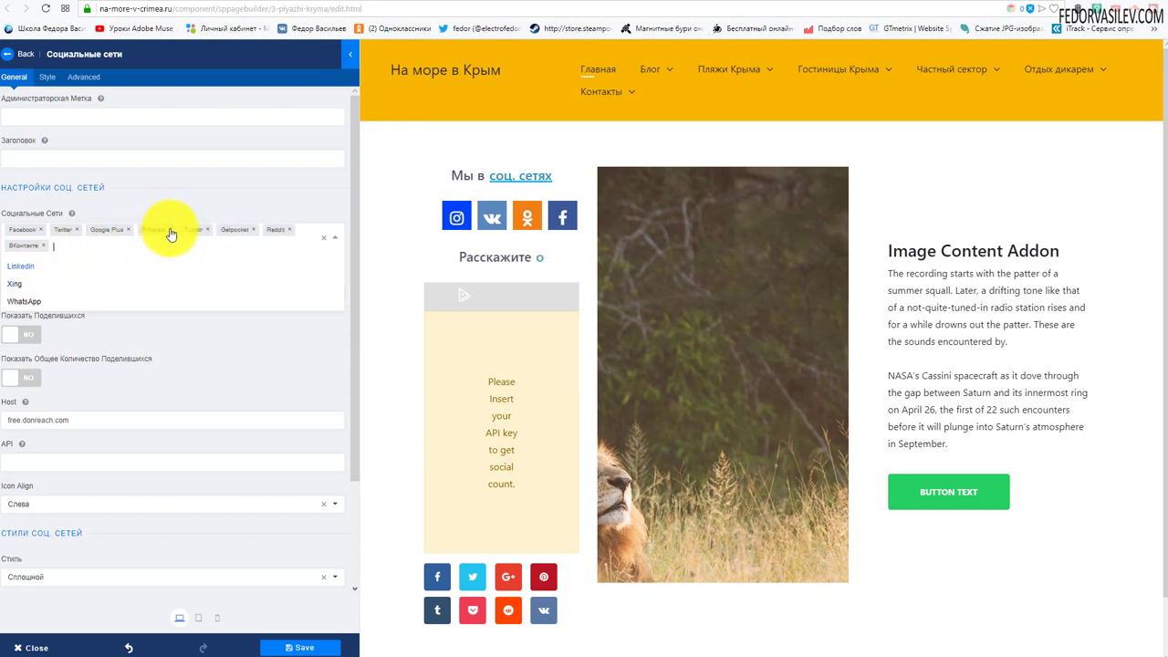
{"action": "left_click", "coordinate": [170, 230]}
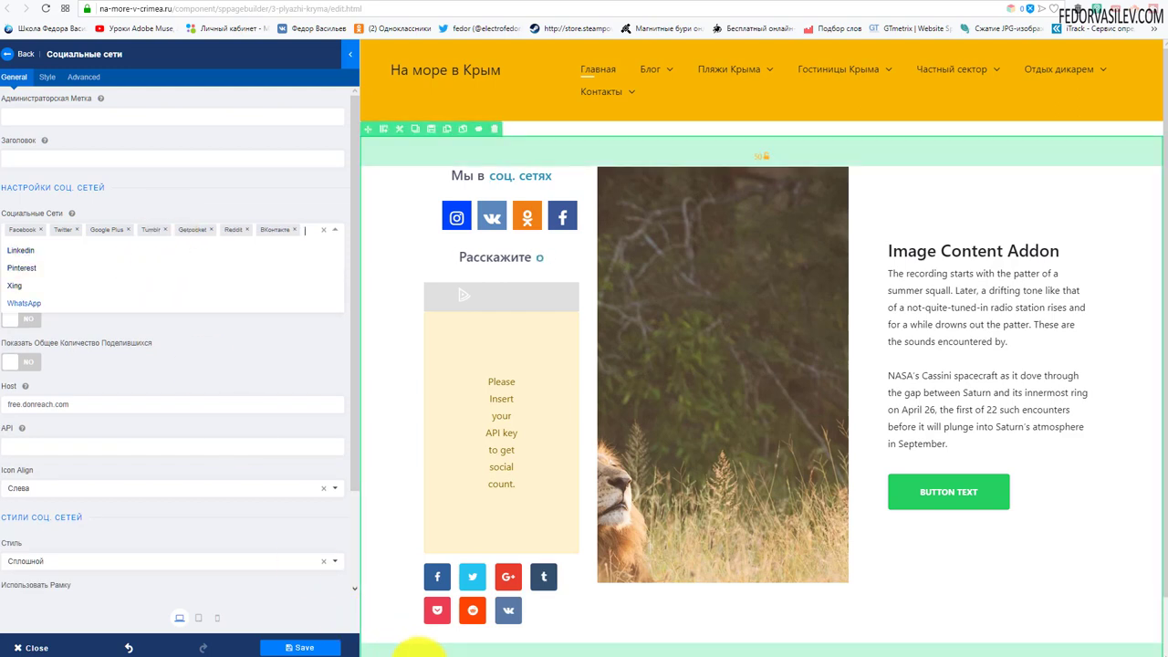
{"action": "left_click", "coordinate": [248, 227]}
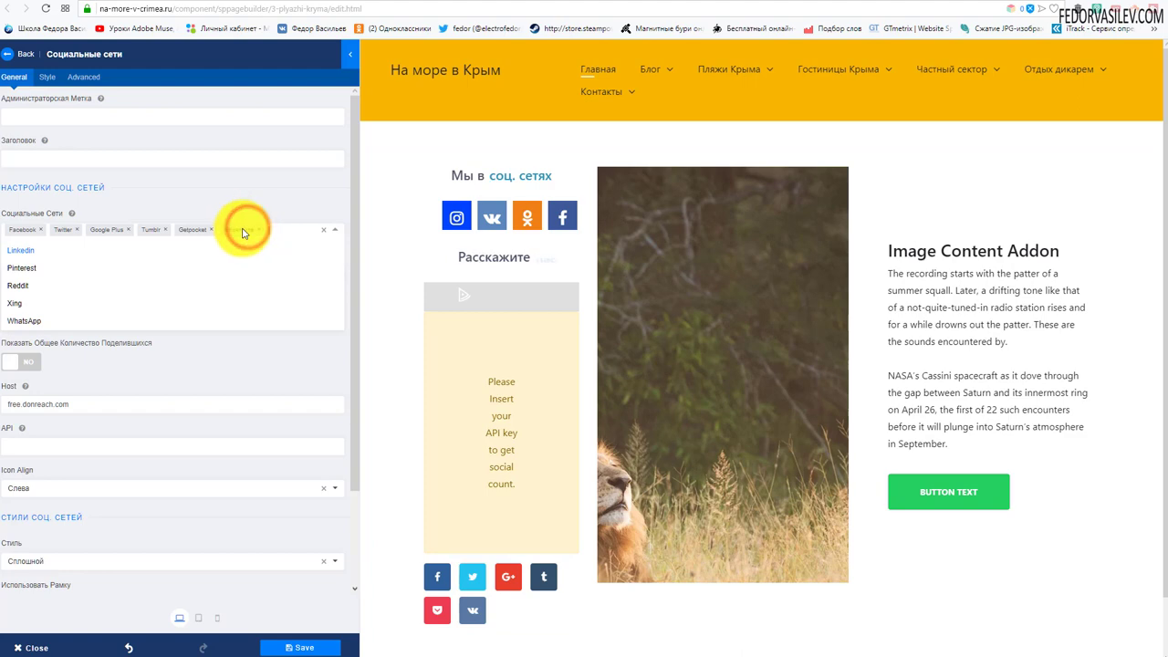
{"action": "left_click", "coordinate": [211, 230]}
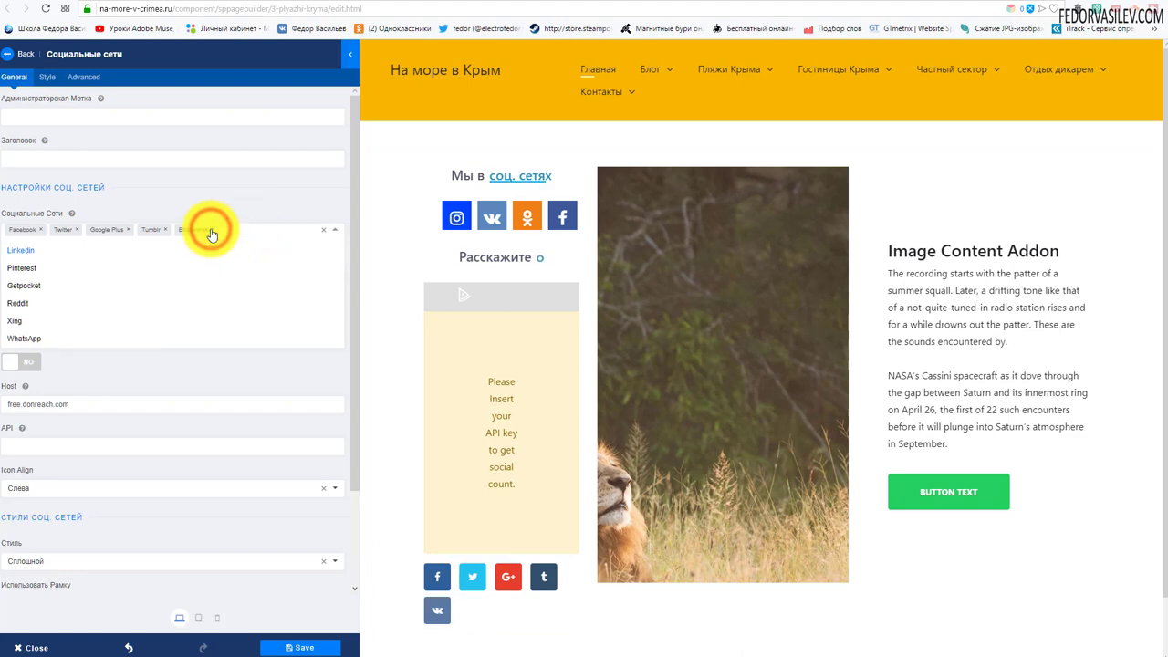
{"action": "left_click", "coordinate": [167, 230]}
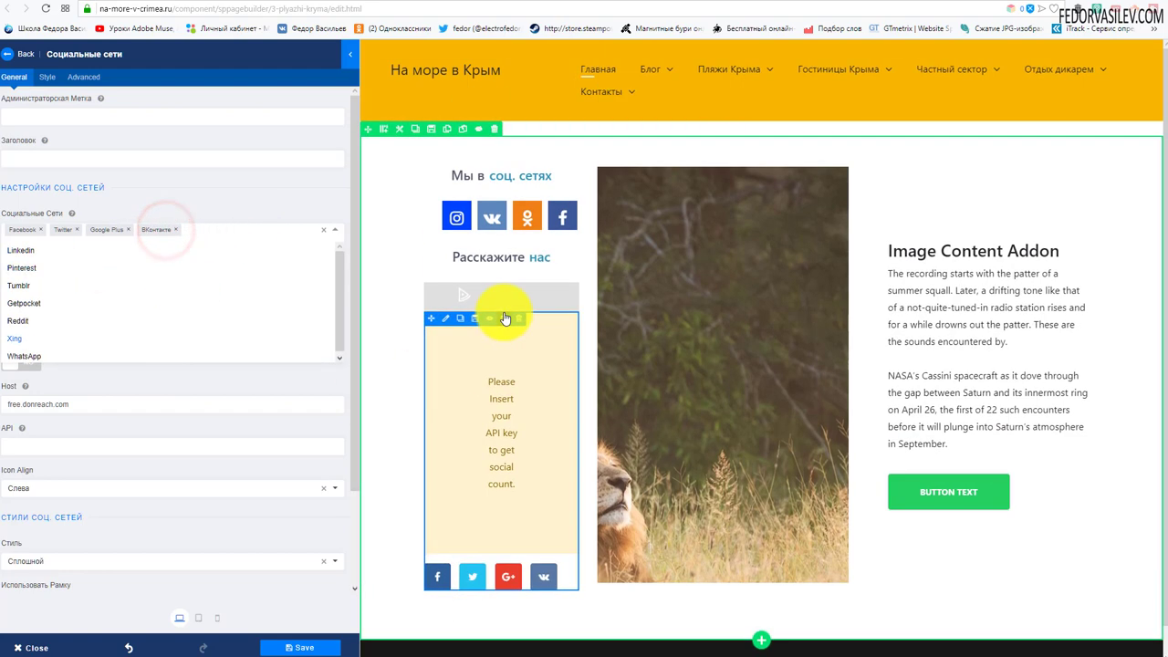
{"action": "left_click", "coordinate": [327, 648]}
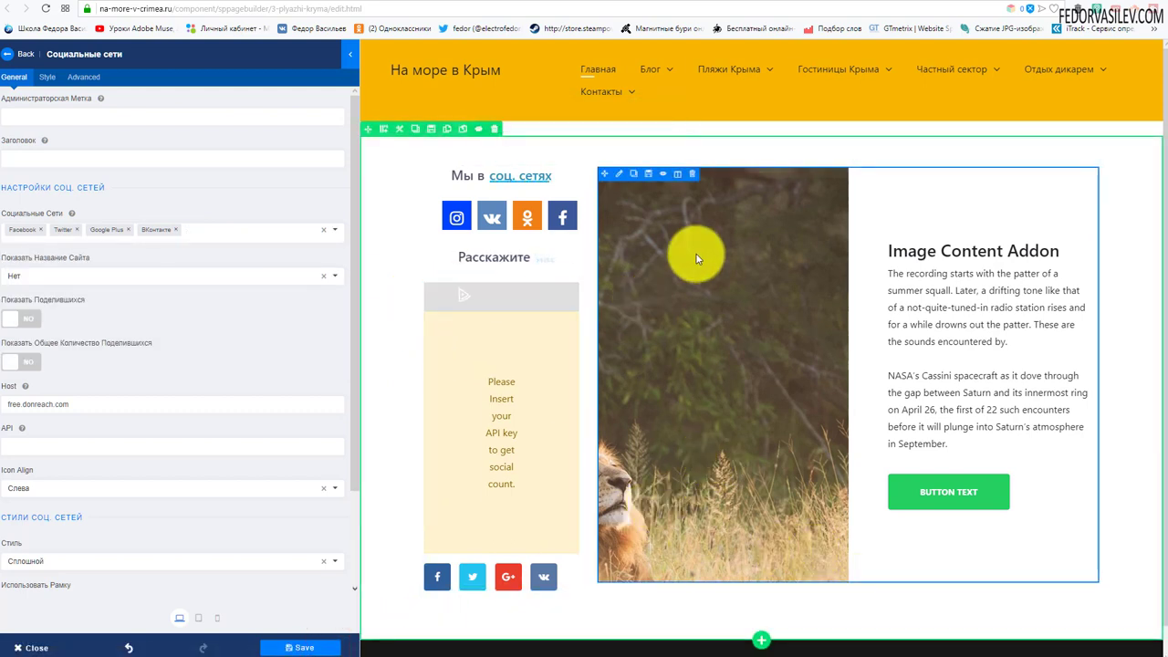
- Reload the published "Пляжи Крыма" page to check the share buttons and return to the editor
{"action": "left_click", "coordinate": [958, 5]}
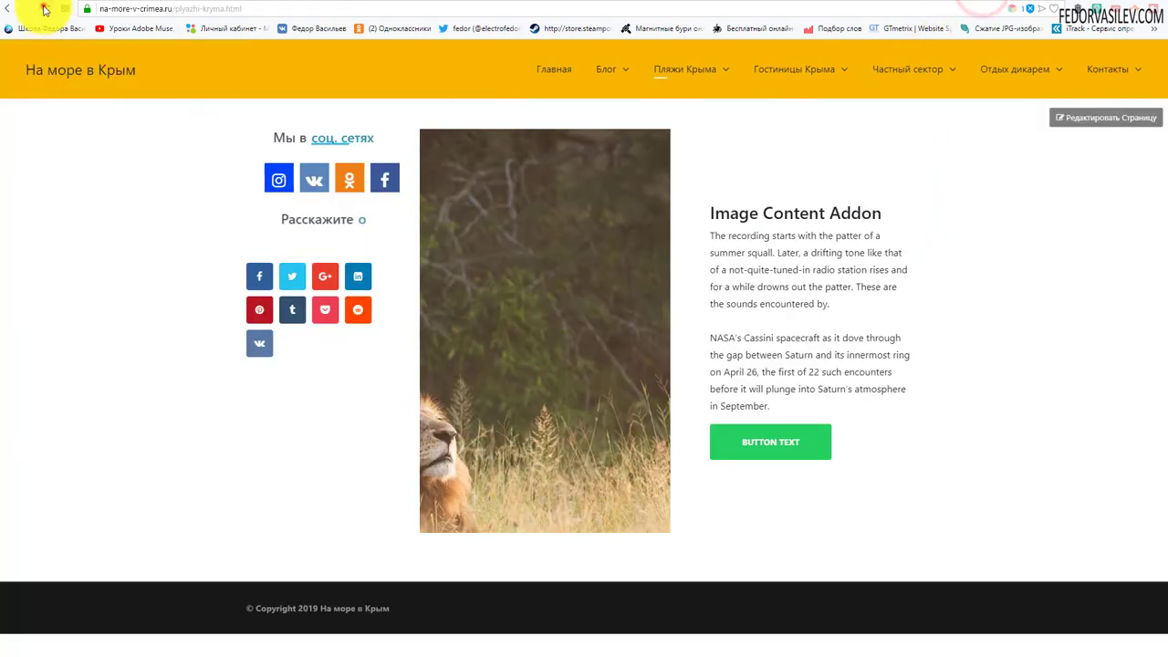
{"action": "left_click", "coordinate": [43, 9]}
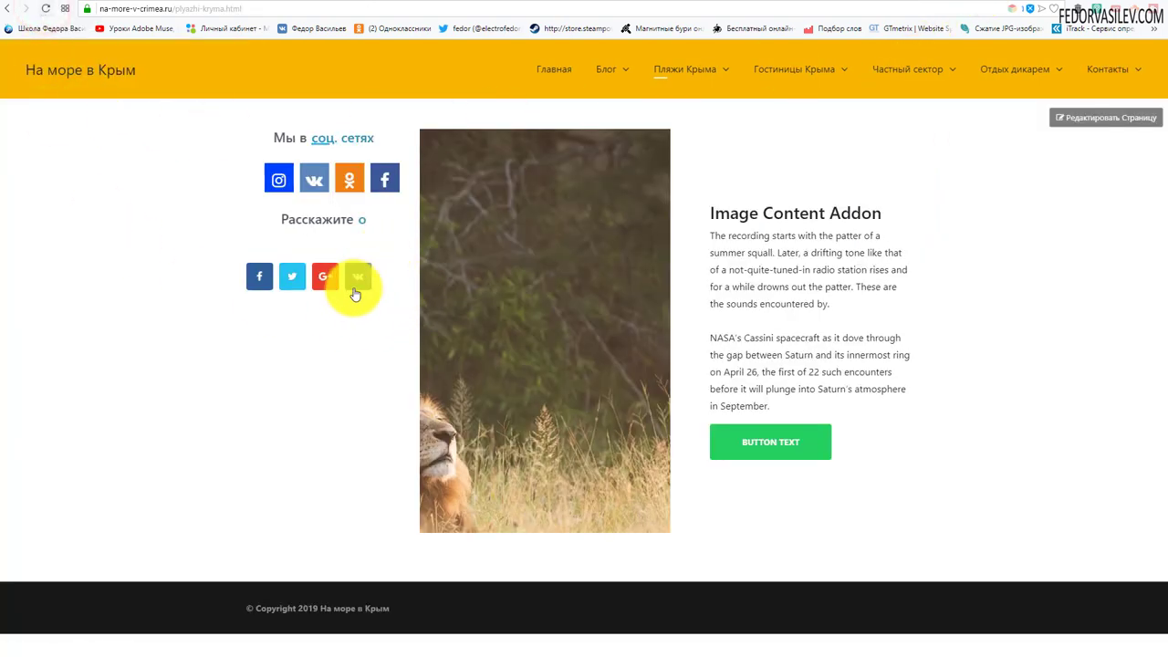
{"action": "left_click", "coordinate": [930, 6]}
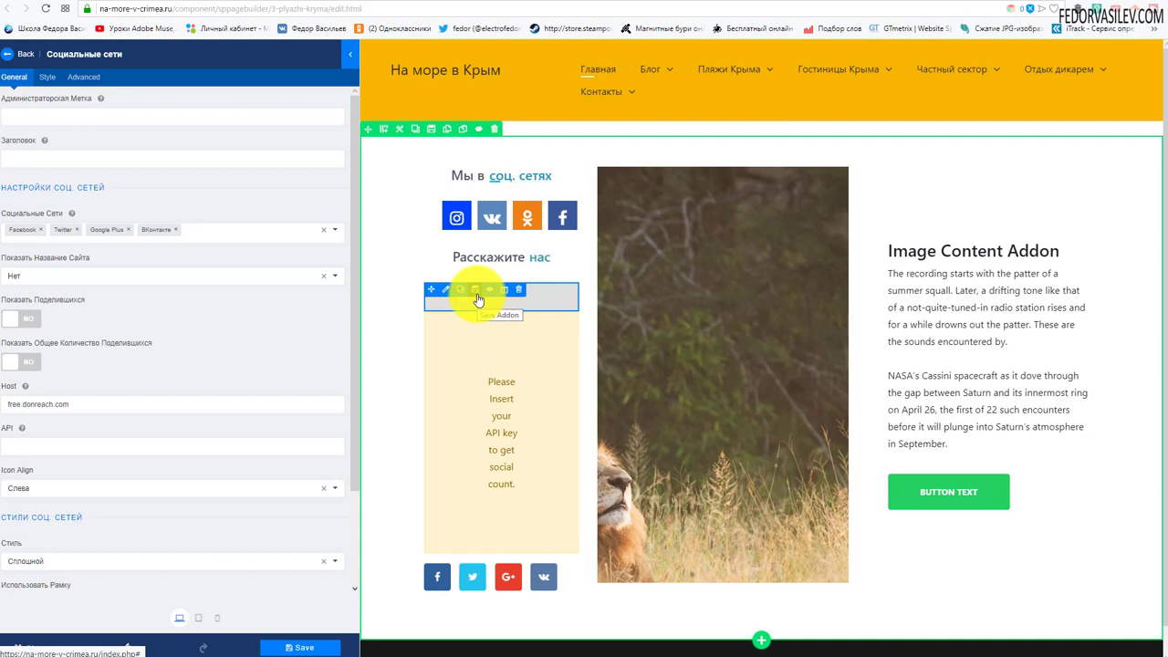
- Delete the Joomla module and "Социальные сети" addons below the "Расскажите" heading and save the page
{"action": "left_click", "coordinate": [520, 291]}
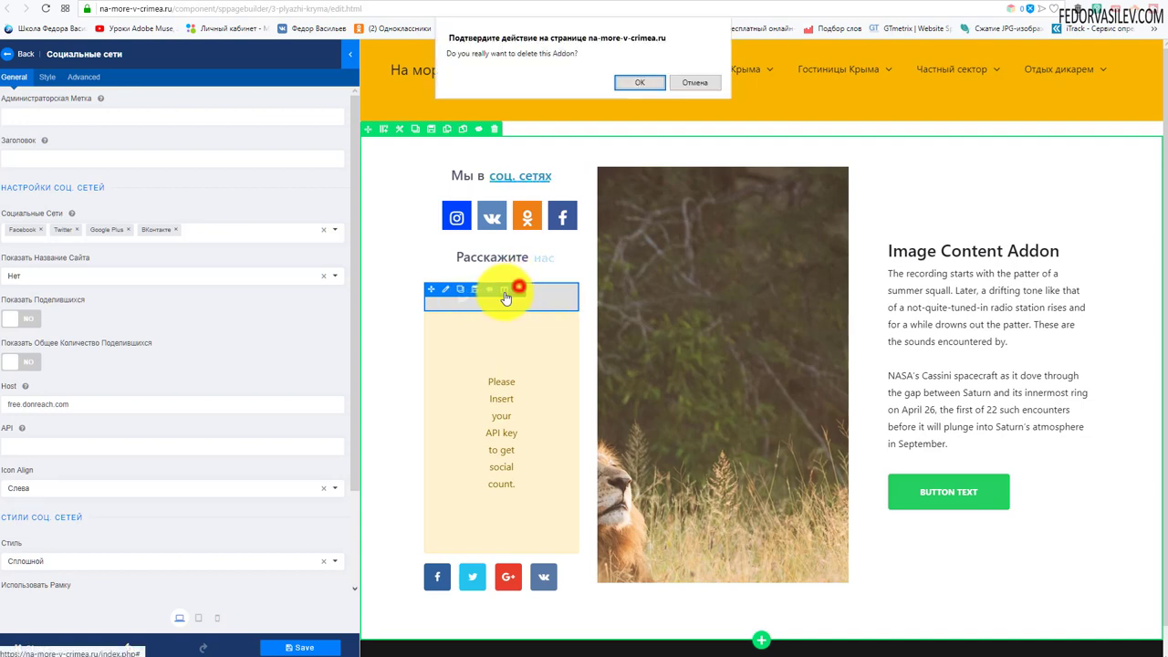
{"action": "left_click", "coordinate": [628, 82]}
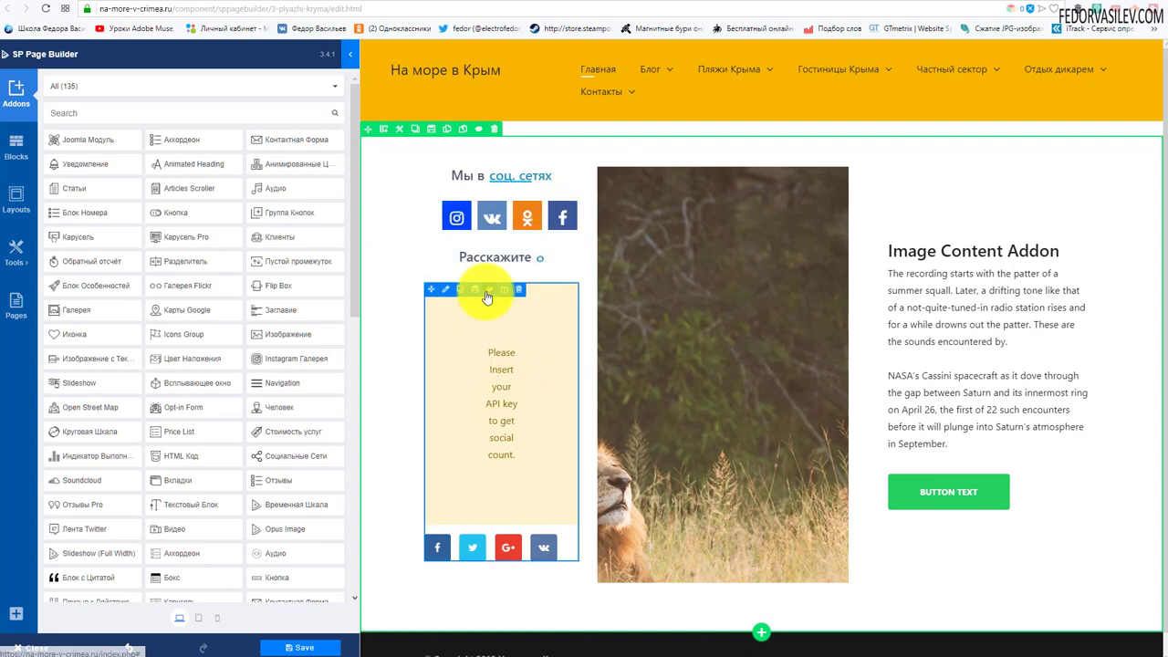
{"action": "left_click", "coordinate": [517, 293]}
{"action": "left_click", "coordinate": [639, 82]}
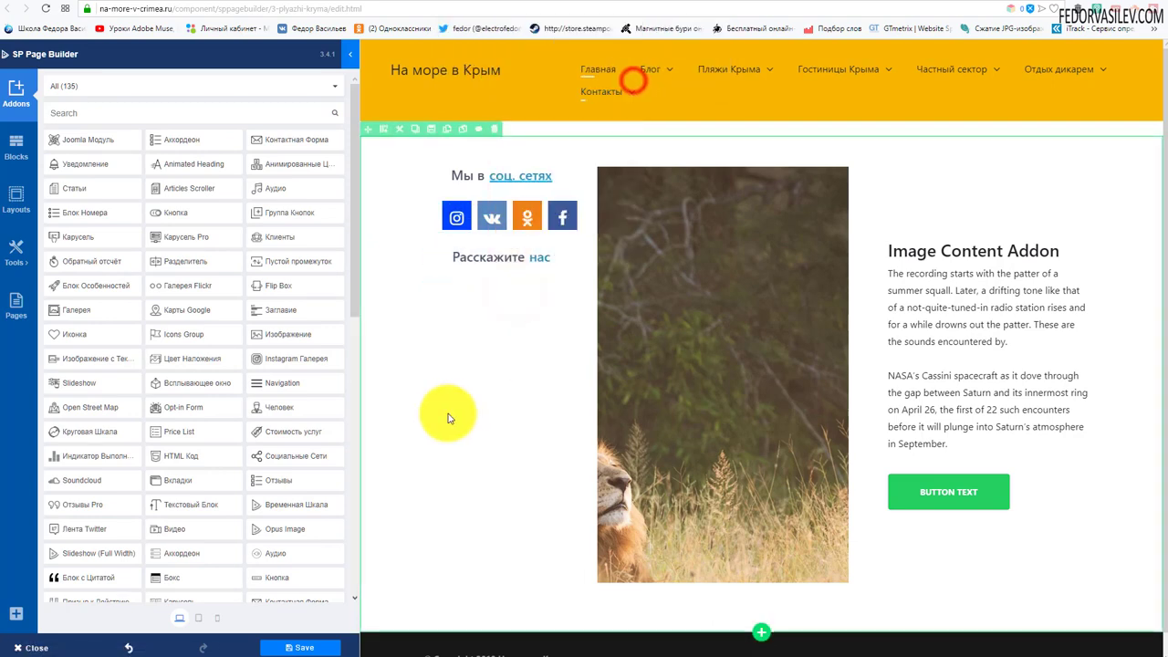
{"action": "left_click", "coordinate": [292, 648]}
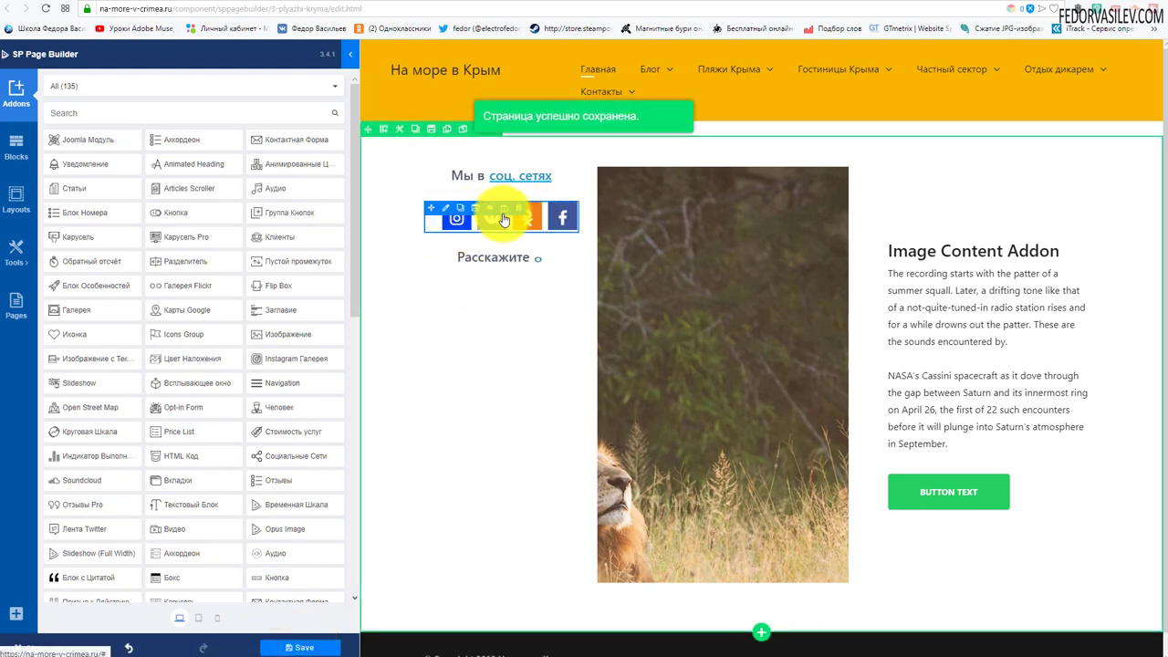
- Duplicate the social icons addon under "Мы в соц. сетях", move the copy below the "Расскажите" heading and save the page
{"action": "left_click", "coordinate": [460, 210]}
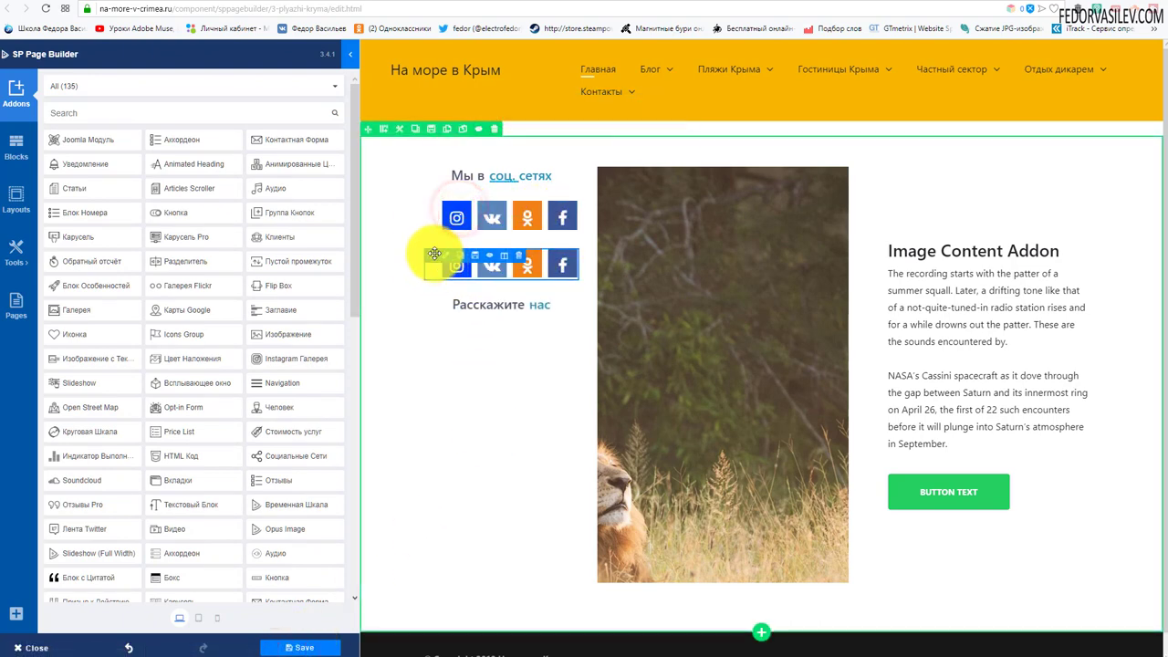
{"action": "left_click_drag", "start_coordinate": [432, 255], "coordinate": [482, 340]}
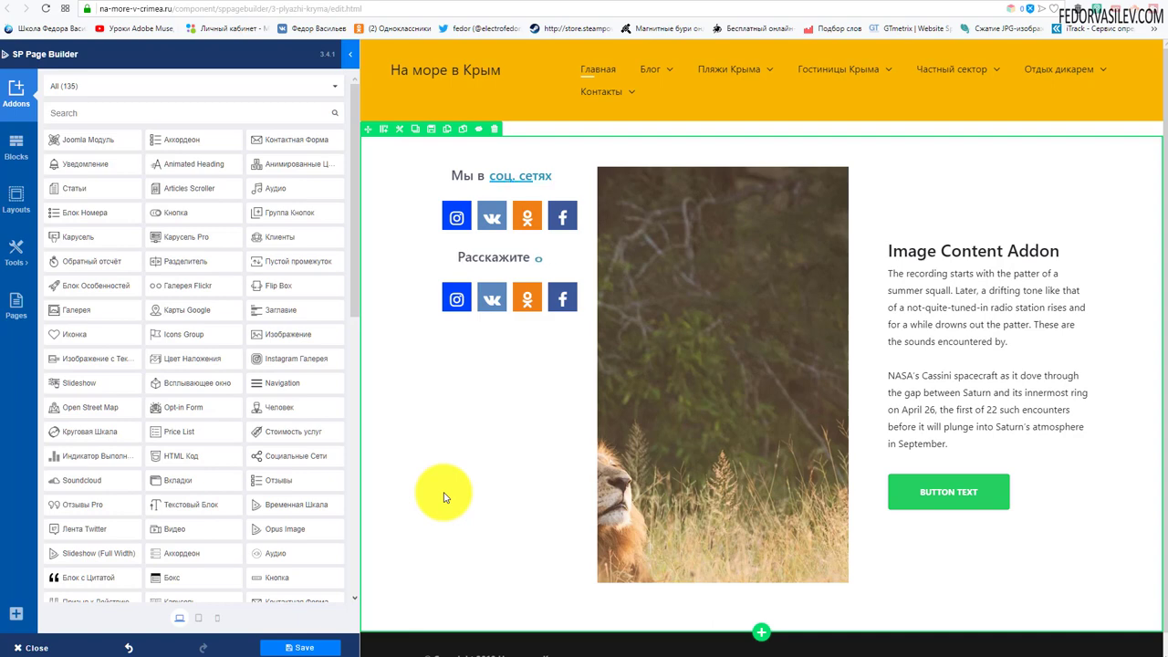
{"action": "left_click", "coordinate": [983, 2]}
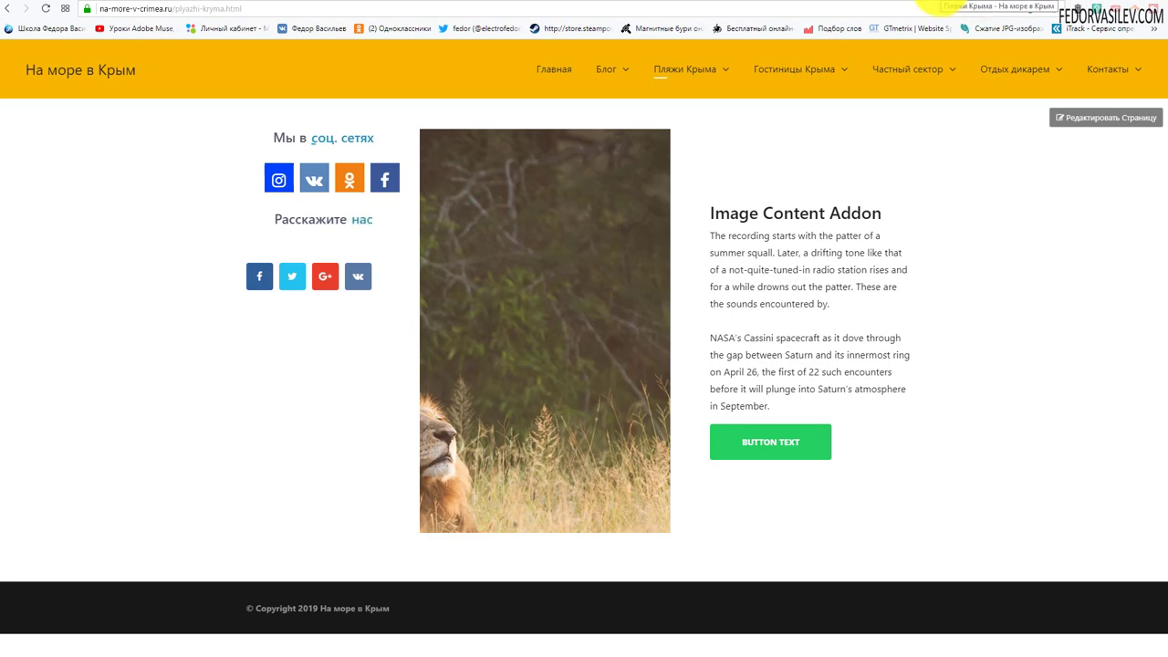
{"action": "left_click", "coordinate": [935, 3]}
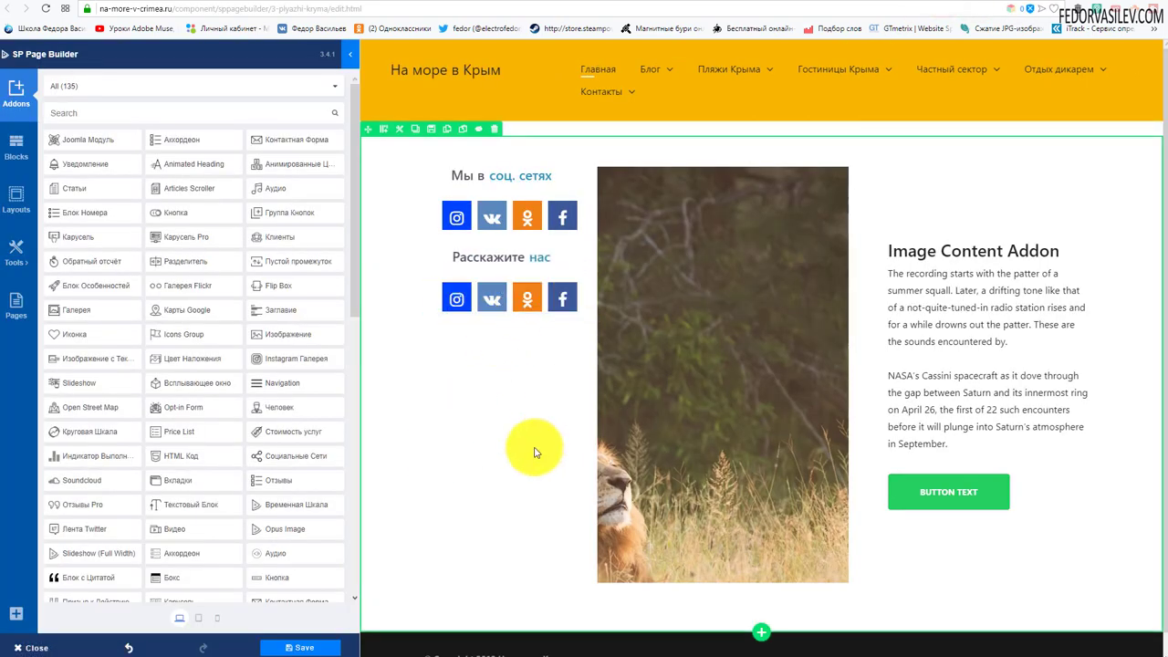
{"action": "left_click", "coordinate": [304, 646]}
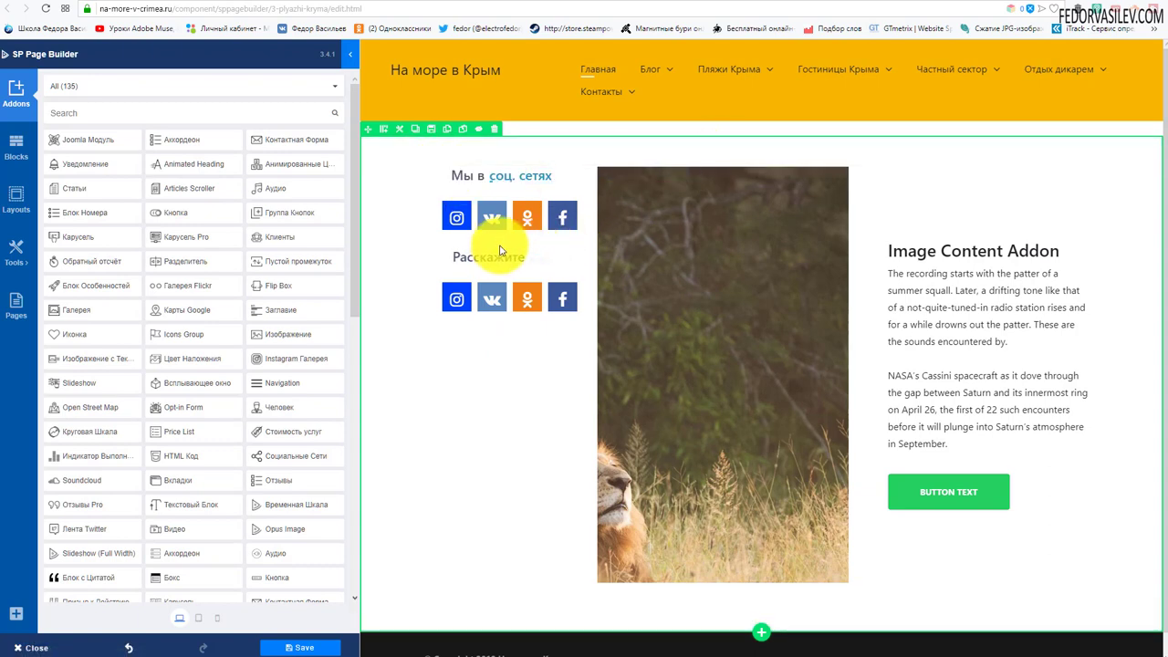
{"action": "left_click", "coordinate": [309, 644]}
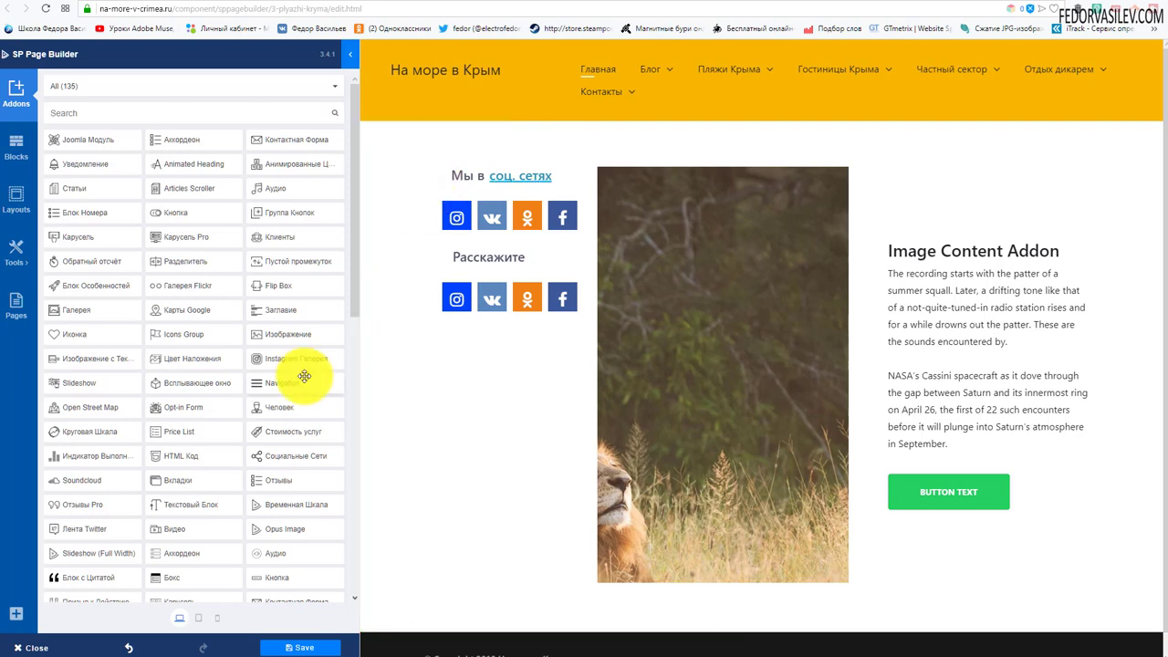
- Browse the list of all available addons and filter it to the Media category
{"action": "scroll", "coordinate": [304, 376], "scroll_direction": "down", "scroll_amount": 3}
{"action": "scroll", "coordinate": [301, 301], "scroll_direction": "up", "scroll_amount": 1}
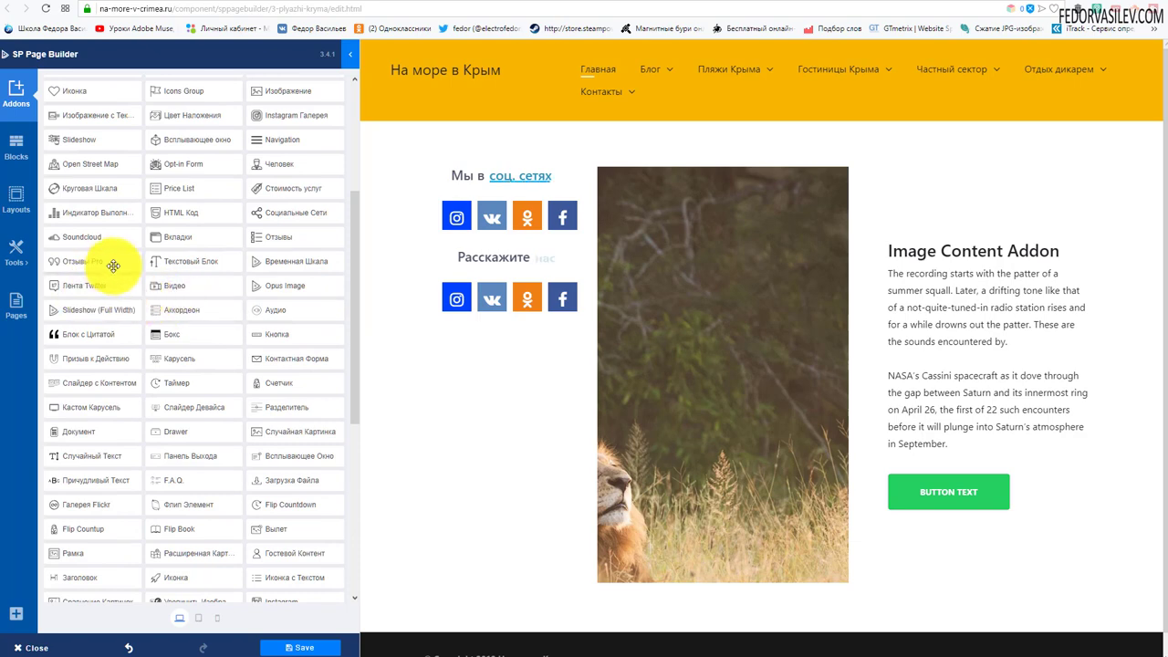
{"action": "scroll", "coordinate": [113, 266], "scroll_direction": "down", "scroll_amount": 4}
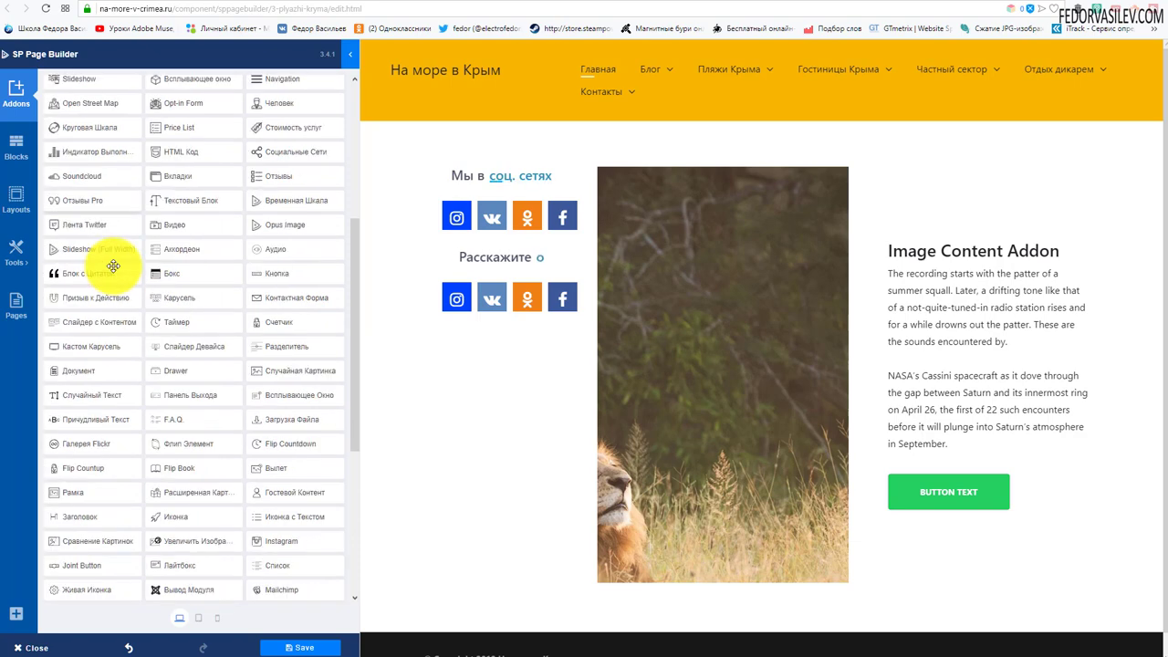
{"action": "scroll", "coordinate": [112, 270], "scroll_direction": "down", "scroll_amount": 1}
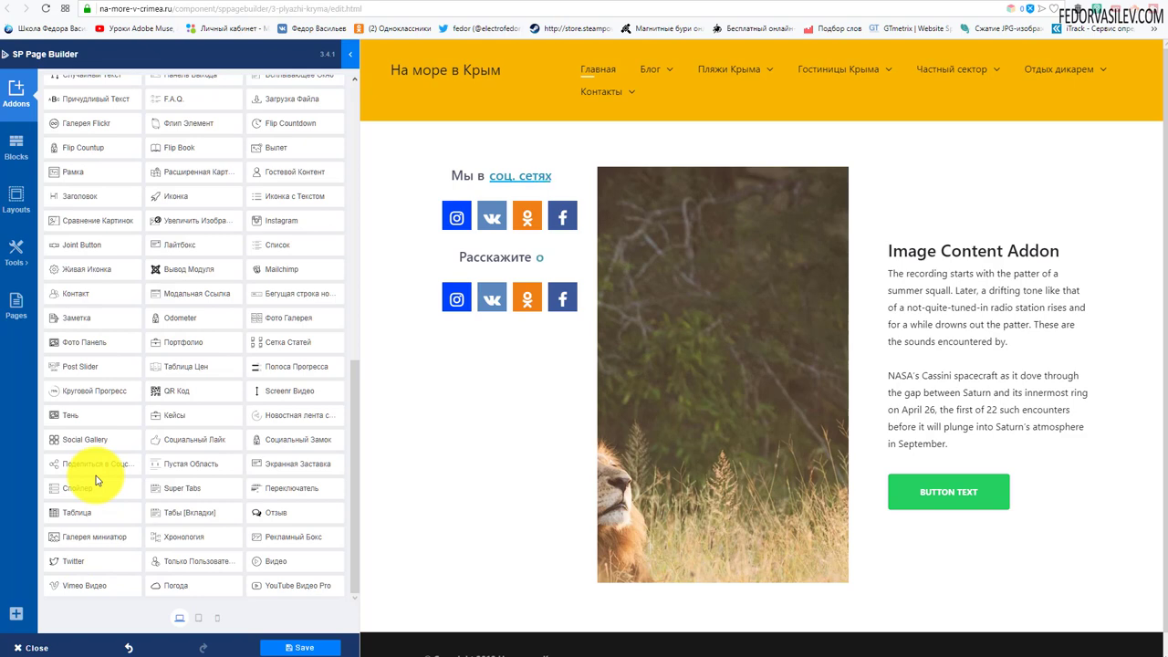
{"action": "scroll", "coordinate": [246, 372], "scroll_direction": "up", "scroll_amount": 10}
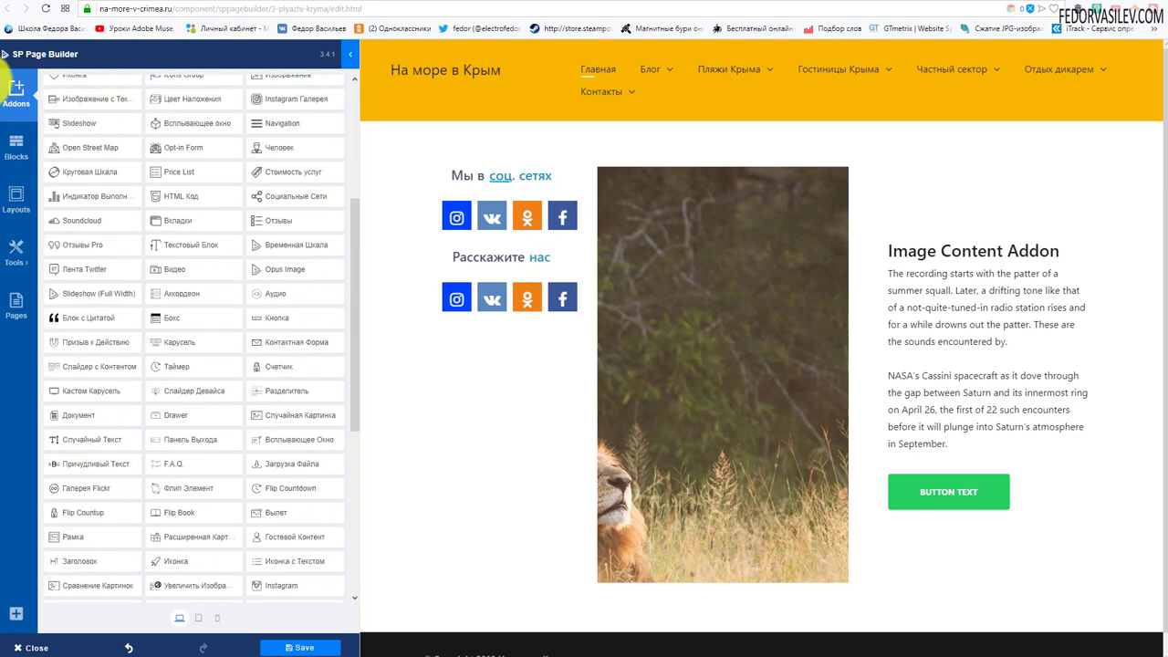
{"action": "left_click", "coordinate": [93, 86]}
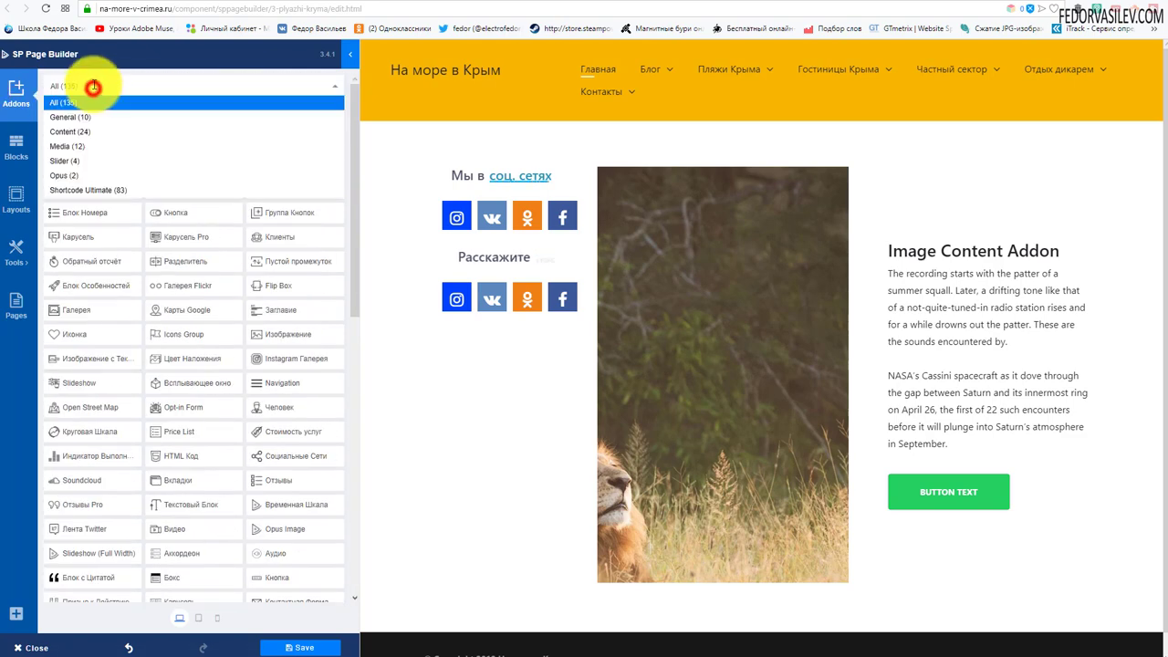
{"action": "left_click", "coordinate": [78, 146]}
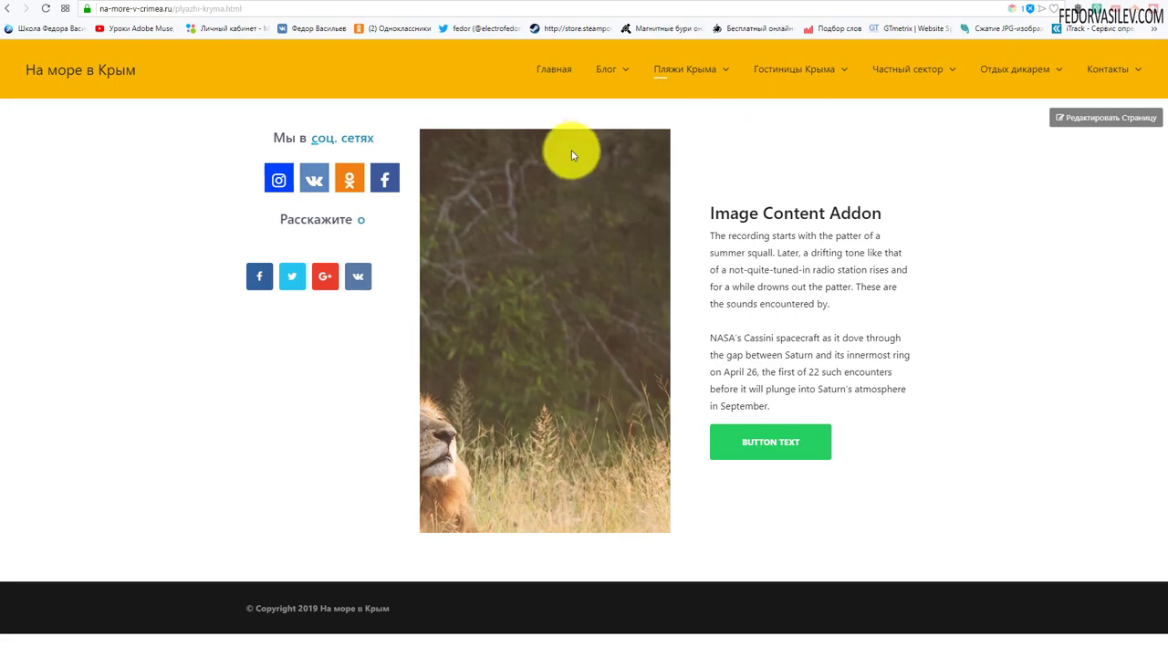
- Open the site's home page and examine its grid of city images as a gallery example
{"action": "left_click", "coordinate": [545, 69]}
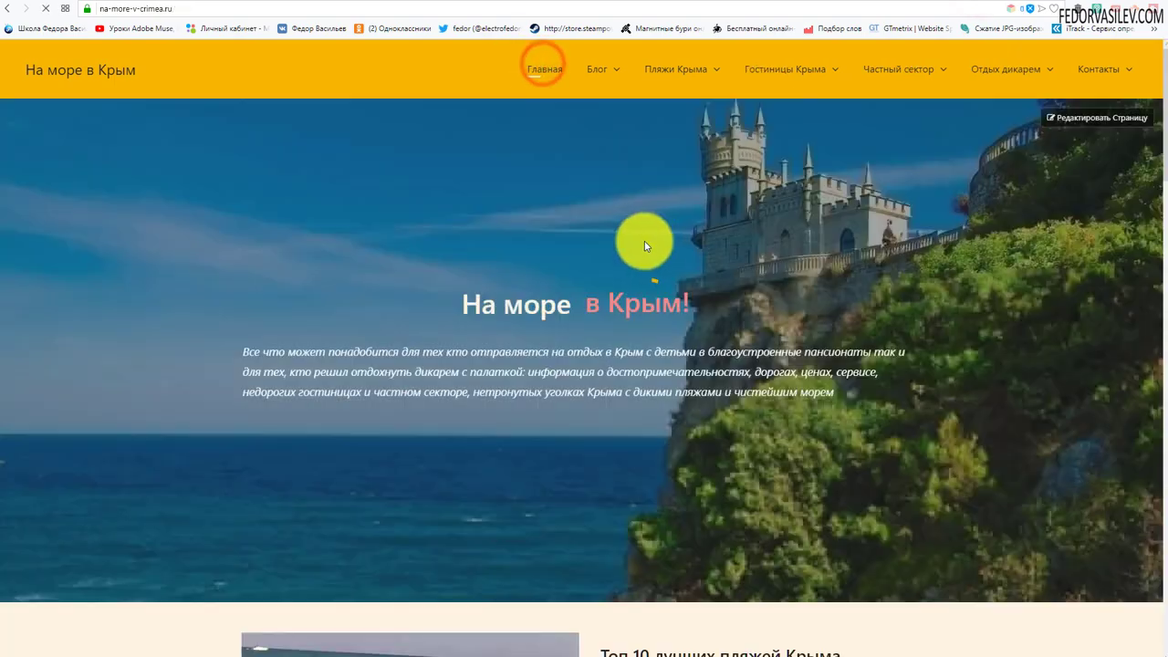
{"action": "scroll", "coordinate": [644, 245], "scroll_direction": "down", "scroll_amount": 15}
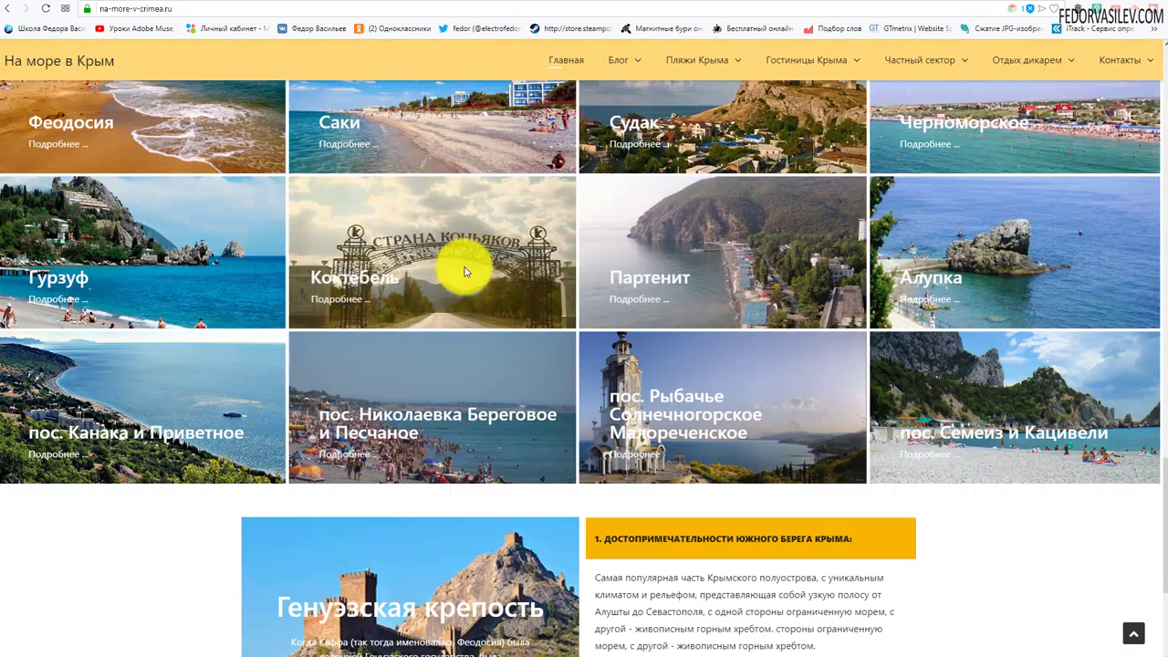
{"action": "scroll", "coordinate": [340, 258], "scroll_direction": "up", "scroll_amount": 2}
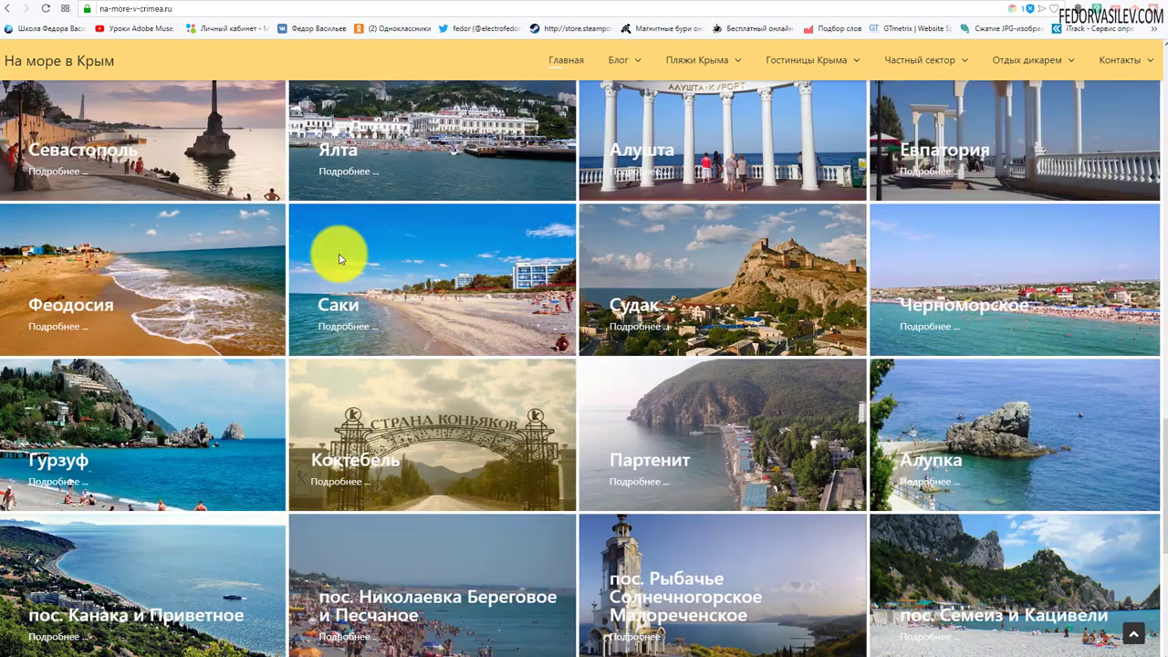
{"action": "scroll", "coordinate": [378, 294], "scroll_direction": "up", "scroll_amount": 1}
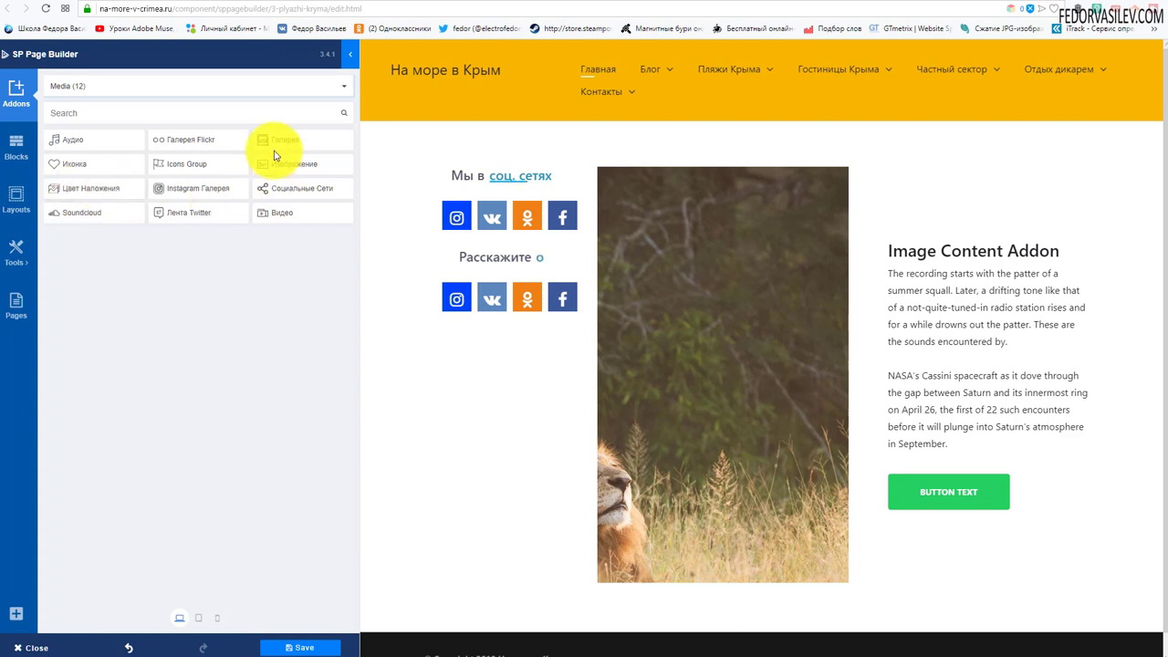
- Add a single-column row below the section with the social icons and image-text addon
{"action": "left_click_drag", "start_coordinate": [279, 143], "coordinate": [94, 164]}
{"action": "left_click", "coordinate": [181, 134]}
{"action": "left_click", "coordinate": [90, 219]}
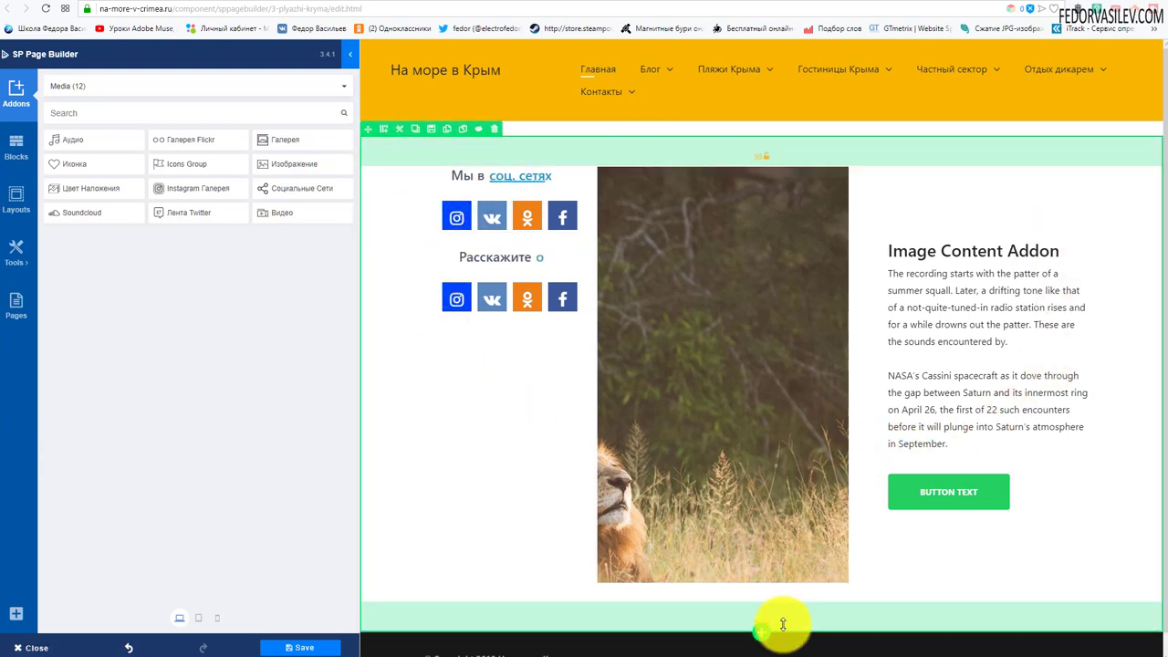
{"action": "left_click", "coordinate": [760, 638]}
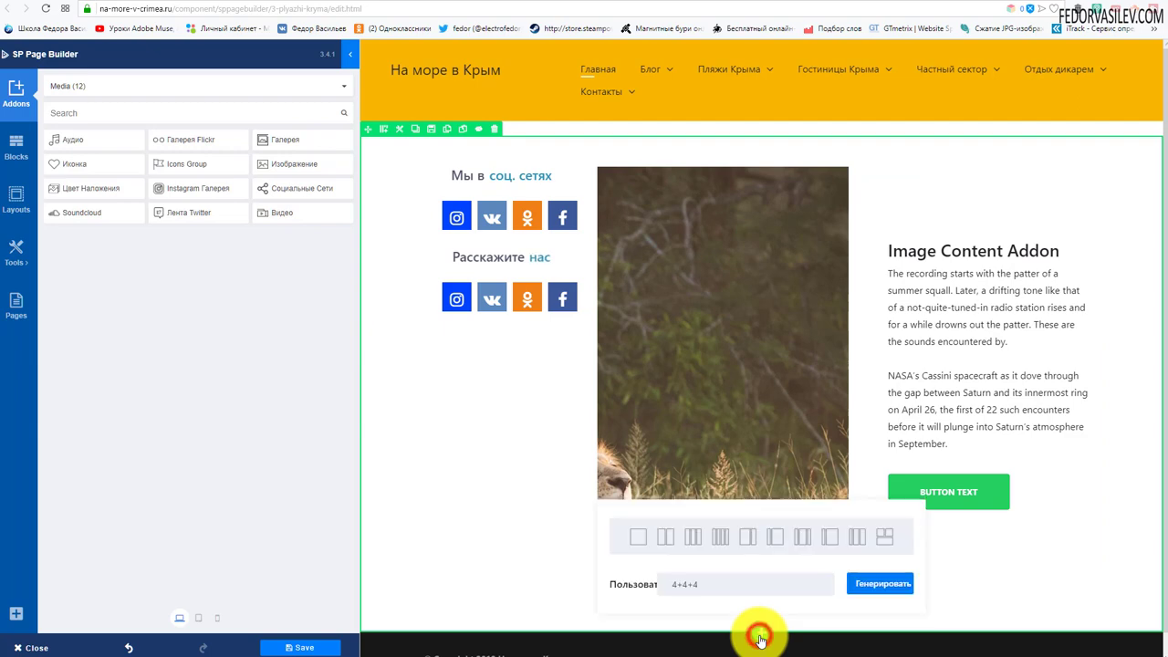
{"action": "left_click", "coordinate": [639, 539]}
{"action": "scroll", "coordinate": [593, 456], "scroll_direction": "down", "scroll_amount": 2}
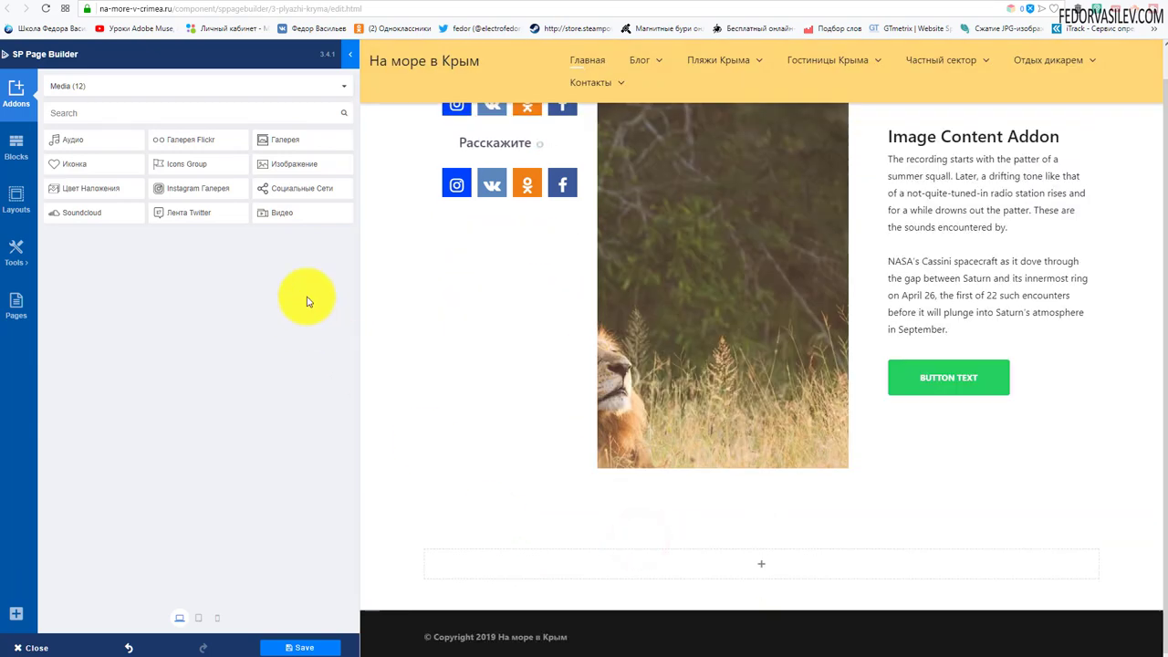
- Place a Галерея addon in the new row and add two more empty items to the gallery
{"action": "left_click_drag", "start_coordinate": [279, 139], "coordinate": [648, 565]}
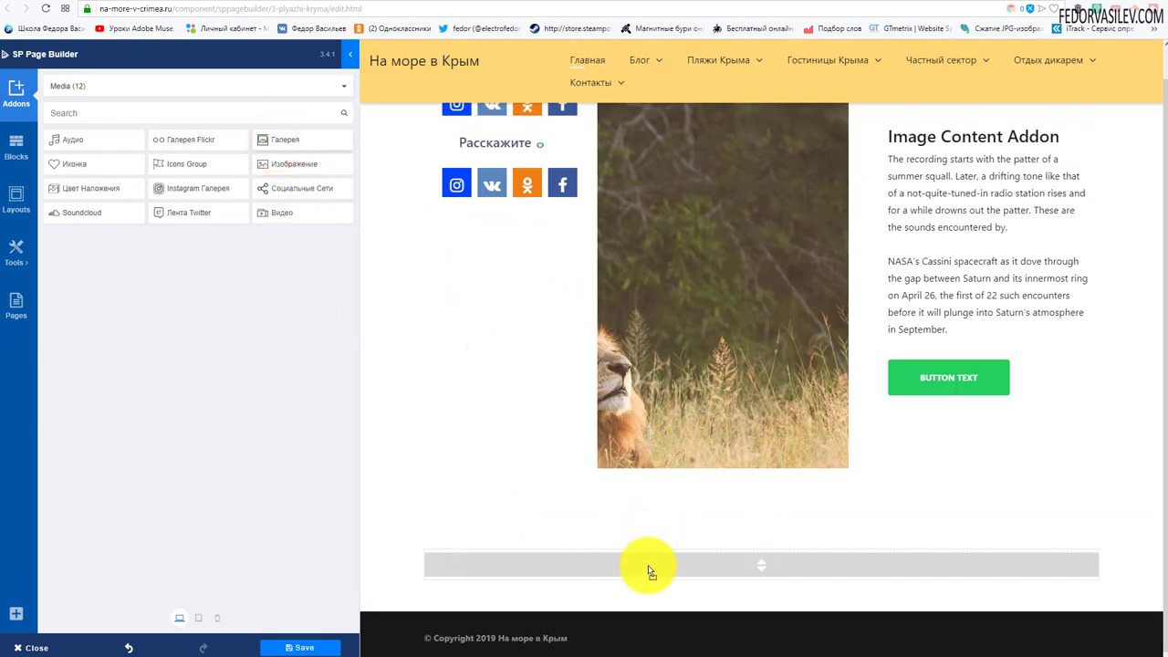
{"action": "scroll", "coordinate": [567, 460], "scroll_direction": "down", "scroll_amount": 1}
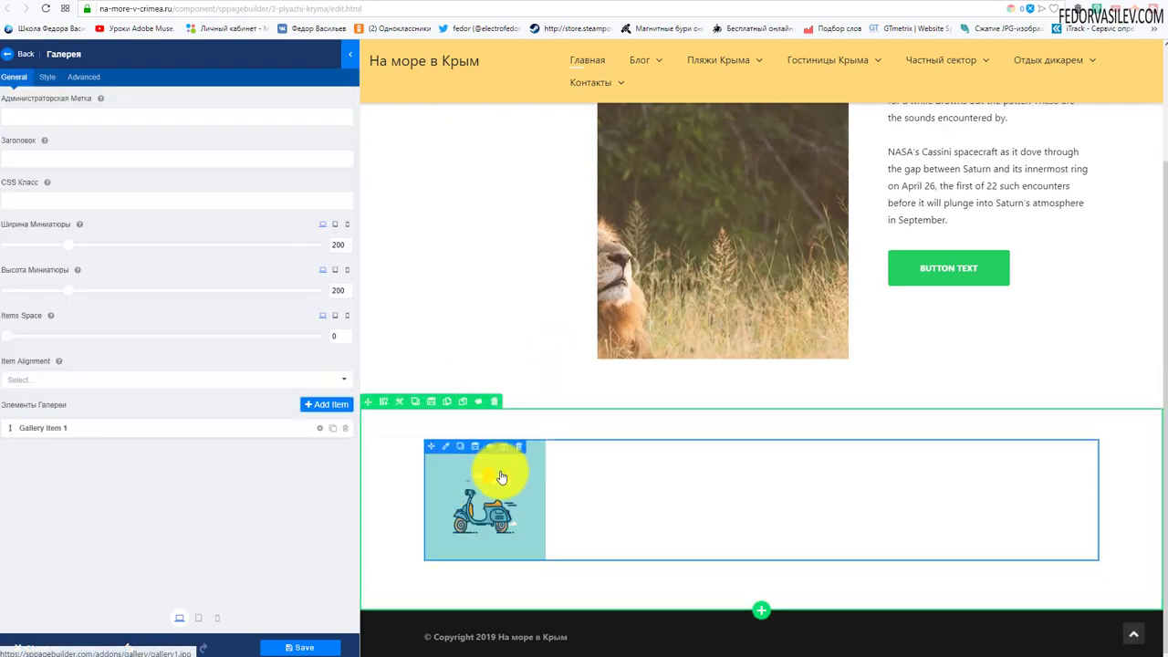
{"action": "left_click", "coordinate": [326, 405]}
{"action": "scroll", "coordinate": [261, 305], "scroll_direction": "down", "scroll_amount": 1}
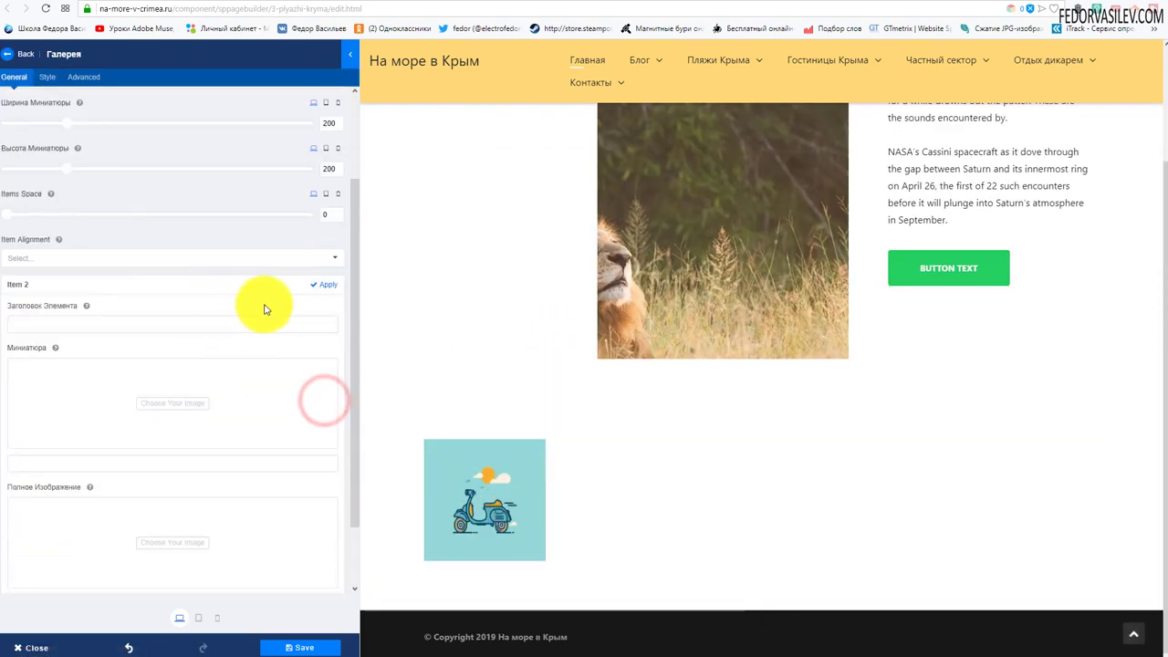
{"action": "left_click", "coordinate": [320, 282]}
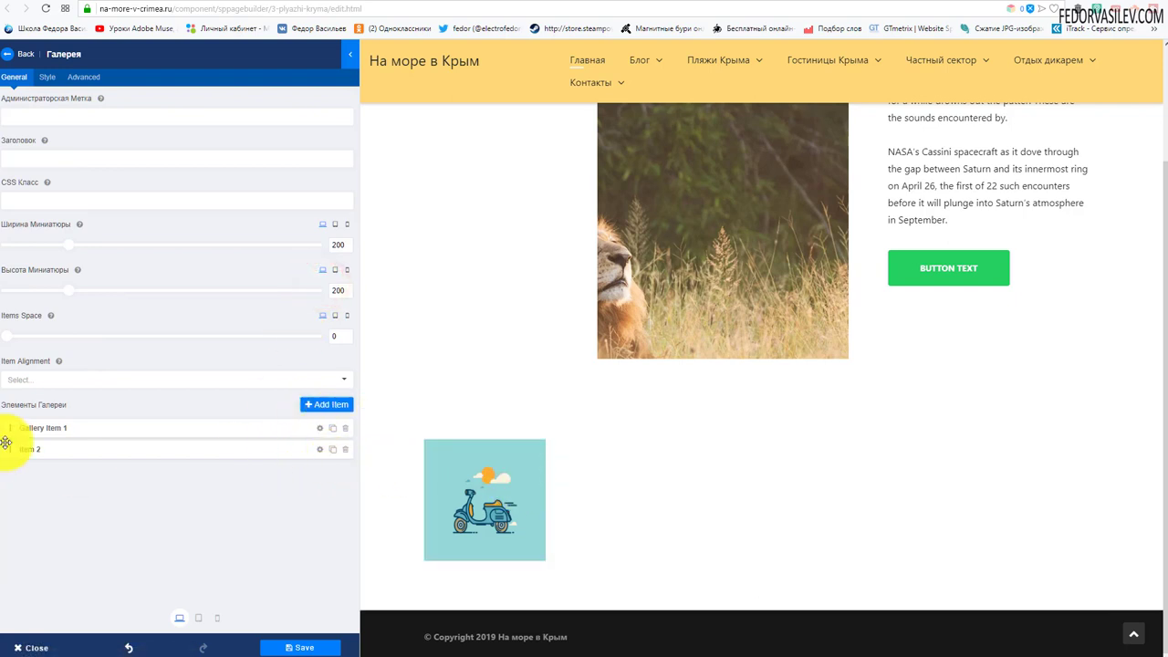
{"action": "left_click", "coordinate": [314, 406]}
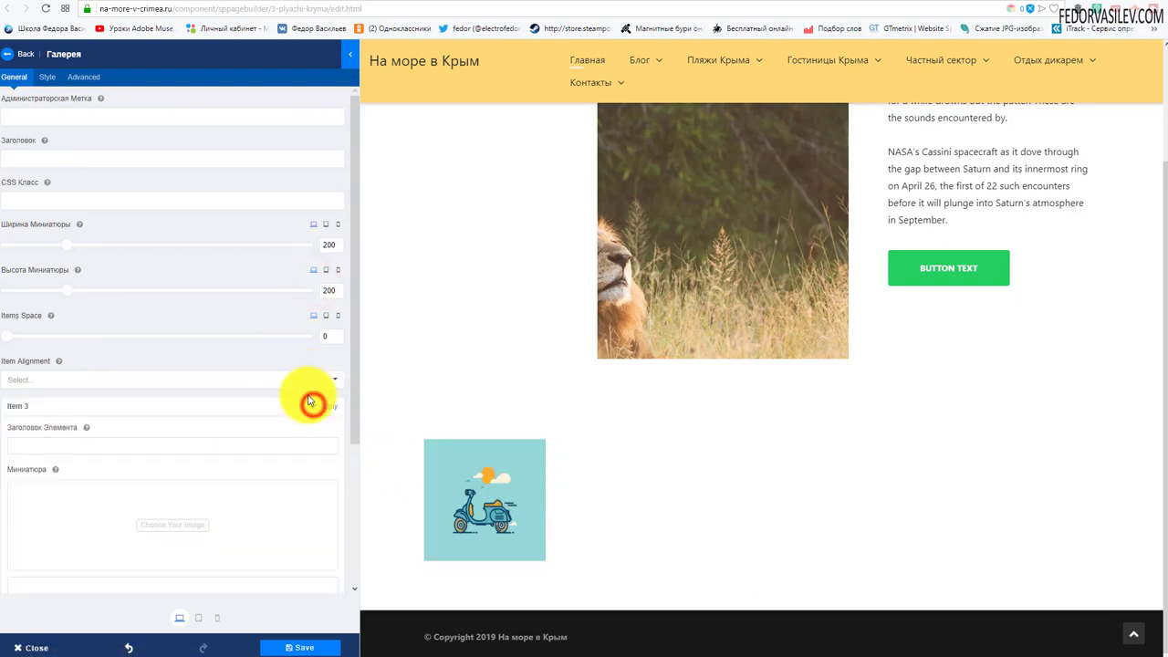
{"action": "left_click", "coordinate": [318, 406]}
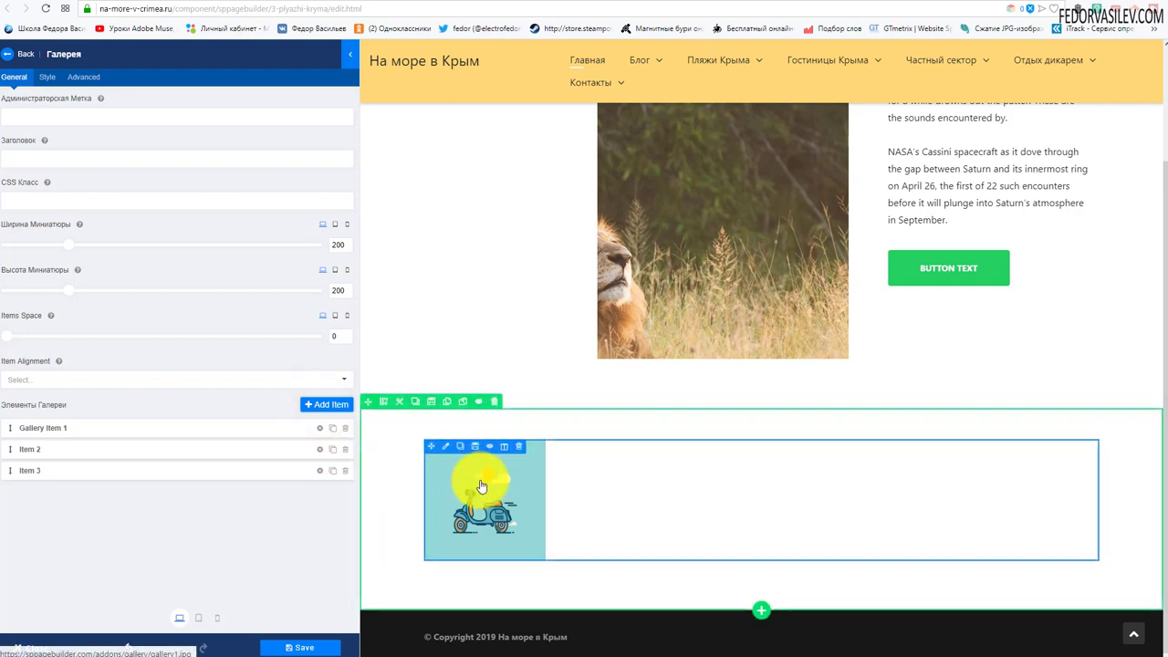
- Look through the image folders and file upload dialog for the second gallery item's thumbnail, and undo the gallery addition
{"action": "left_click", "coordinate": [318, 449]}
{"action": "left_click", "coordinate": [161, 391]}
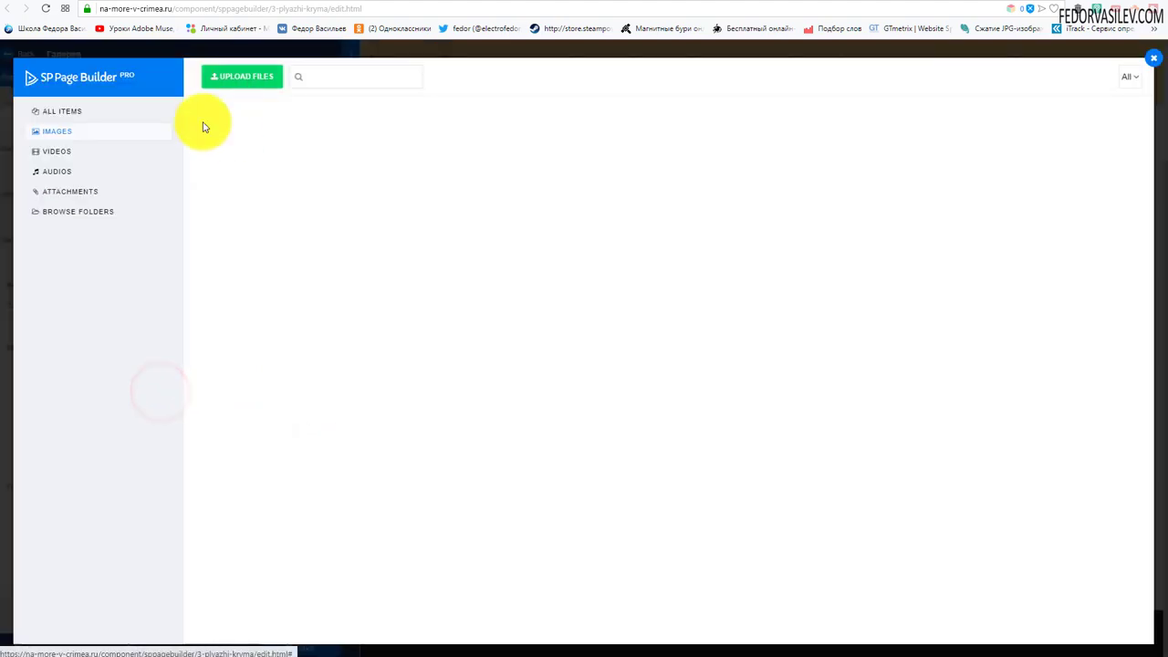
{"action": "left_click", "coordinate": [73, 211]}
{"action": "left_click", "coordinate": [242, 75]}
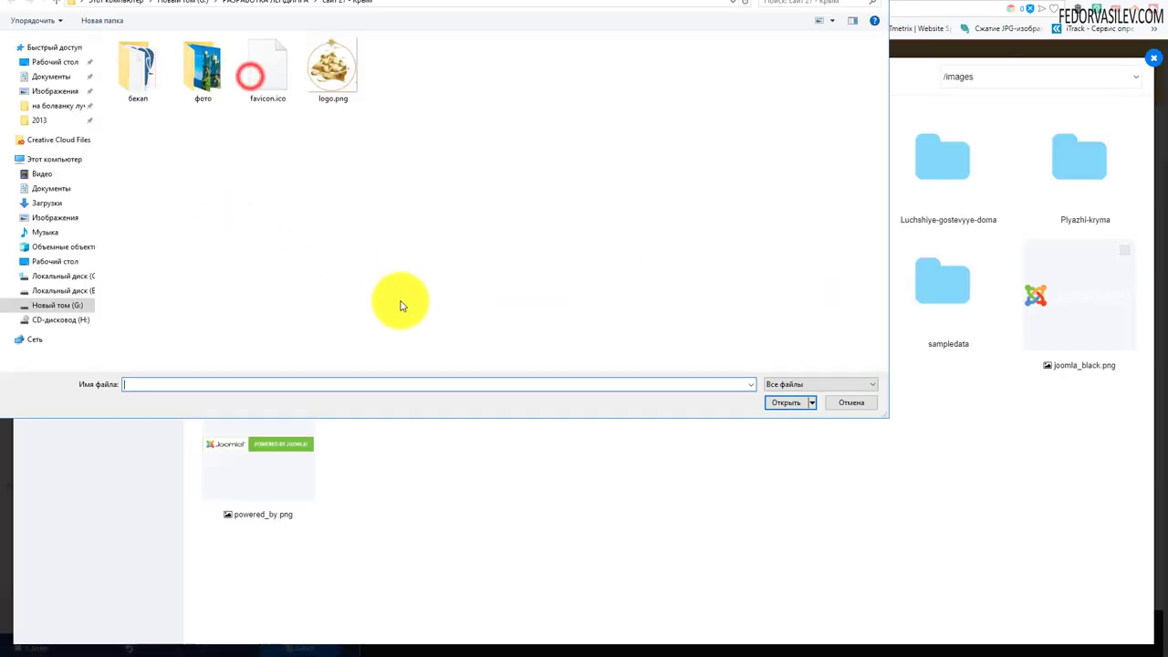
{"action": "left_click", "coordinate": [876, 4]}
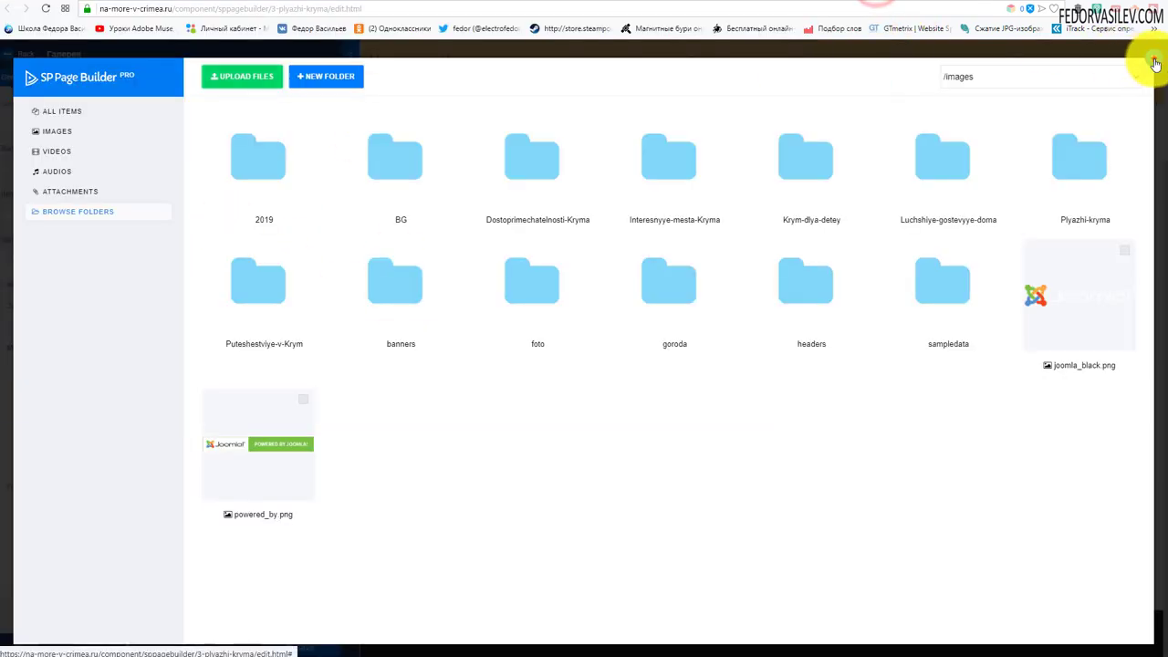
{"action": "left_click", "coordinate": [1155, 64]}
{"action": "left_click", "coordinate": [324, 282]}
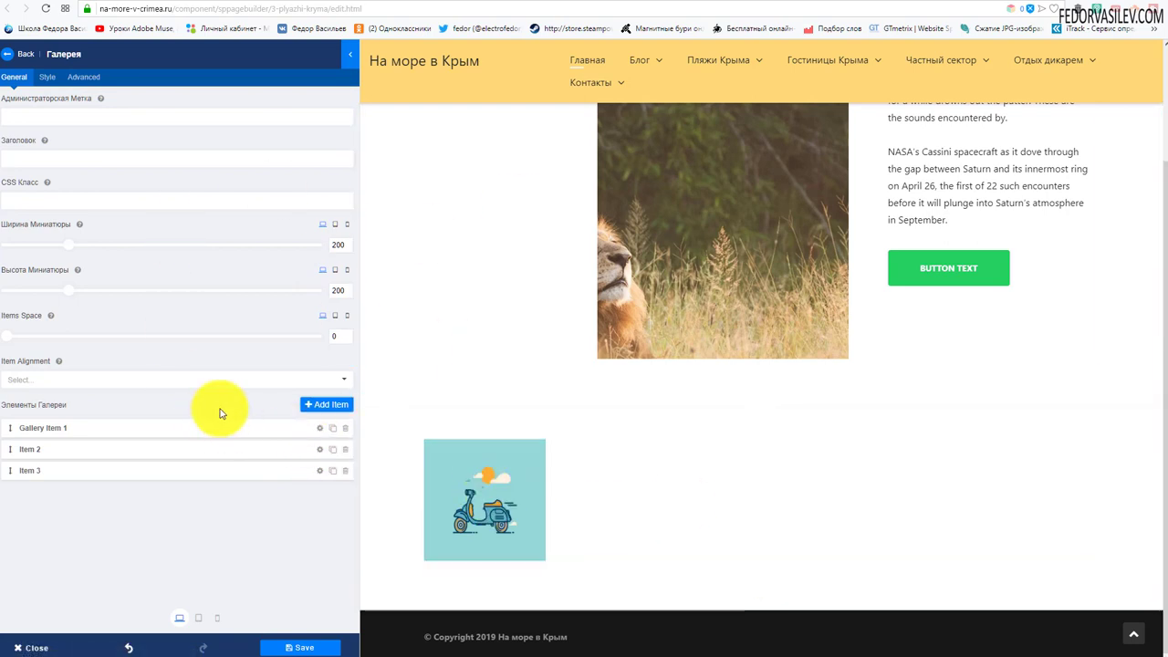
{"action": "key", "text": "ctrl+z"}
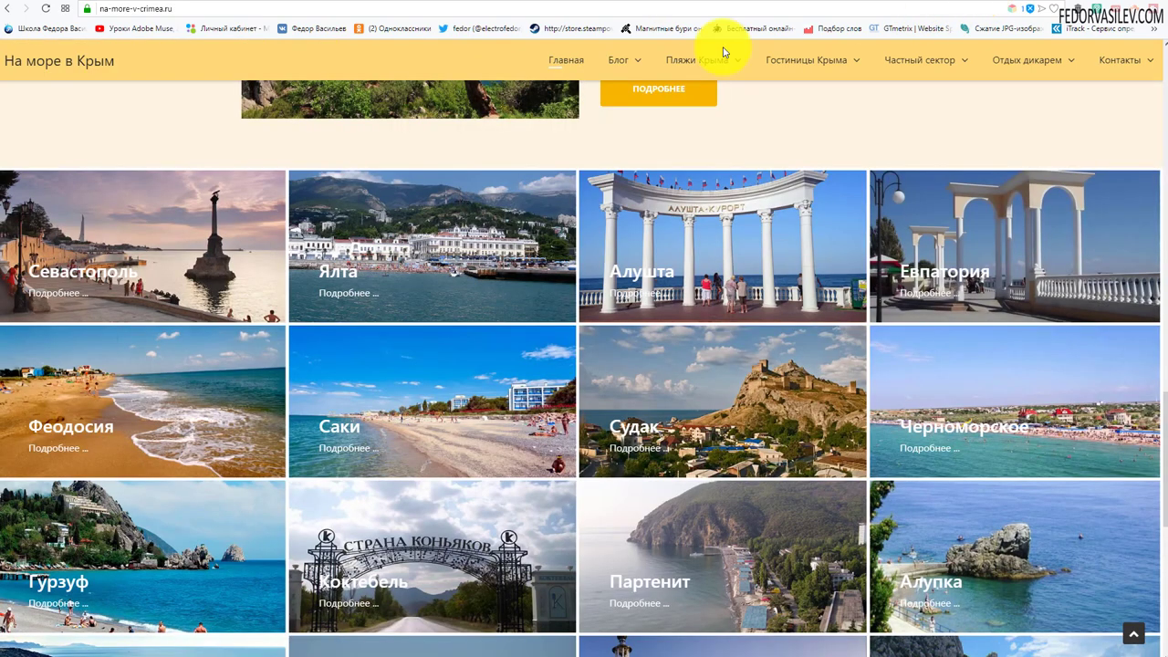
- Check the home page's city grid and where the "Интересные места в Крыму" block's button leads, and return to the page editor
{"action": "left_click", "coordinate": [565, 64]}
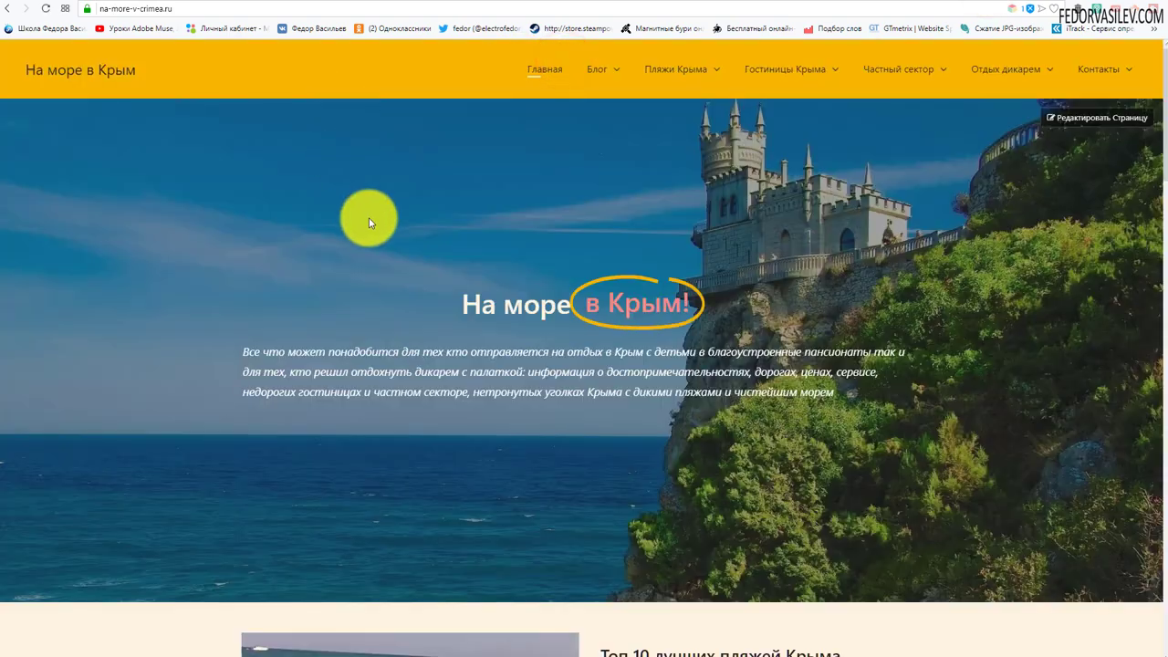
{"action": "scroll", "coordinate": [369, 218], "scroll_direction": "down", "scroll_amount": 15}
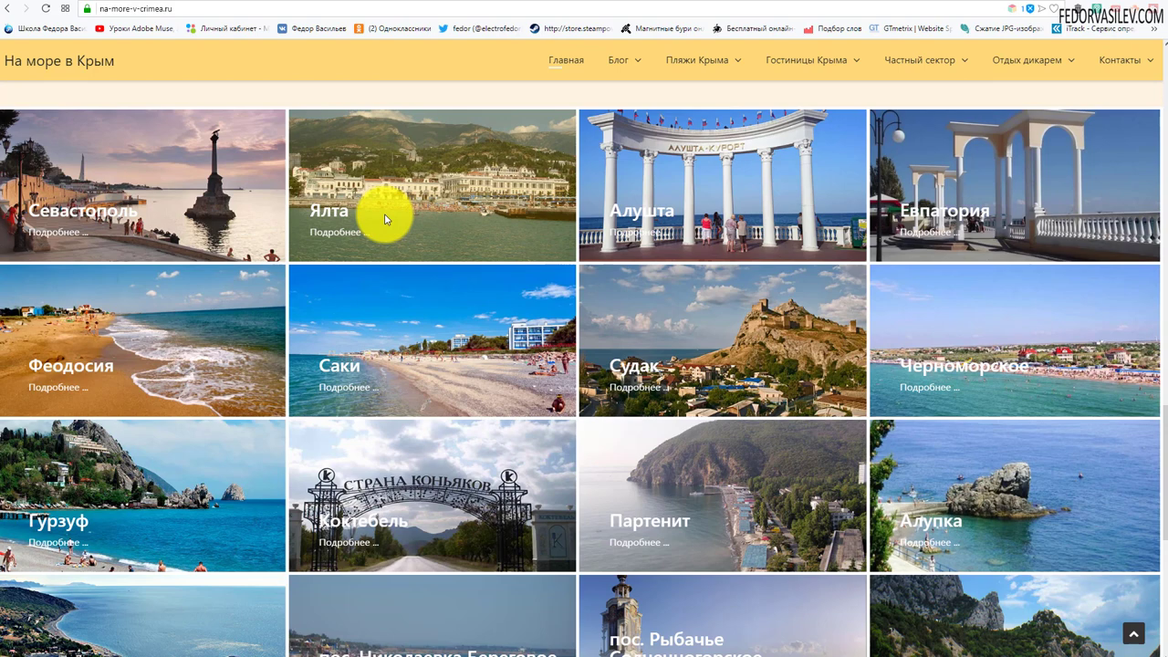
{"action": "scroll", "coordinate": [384, 219], "scroll_direction": "up", "scroll_amount": 4}
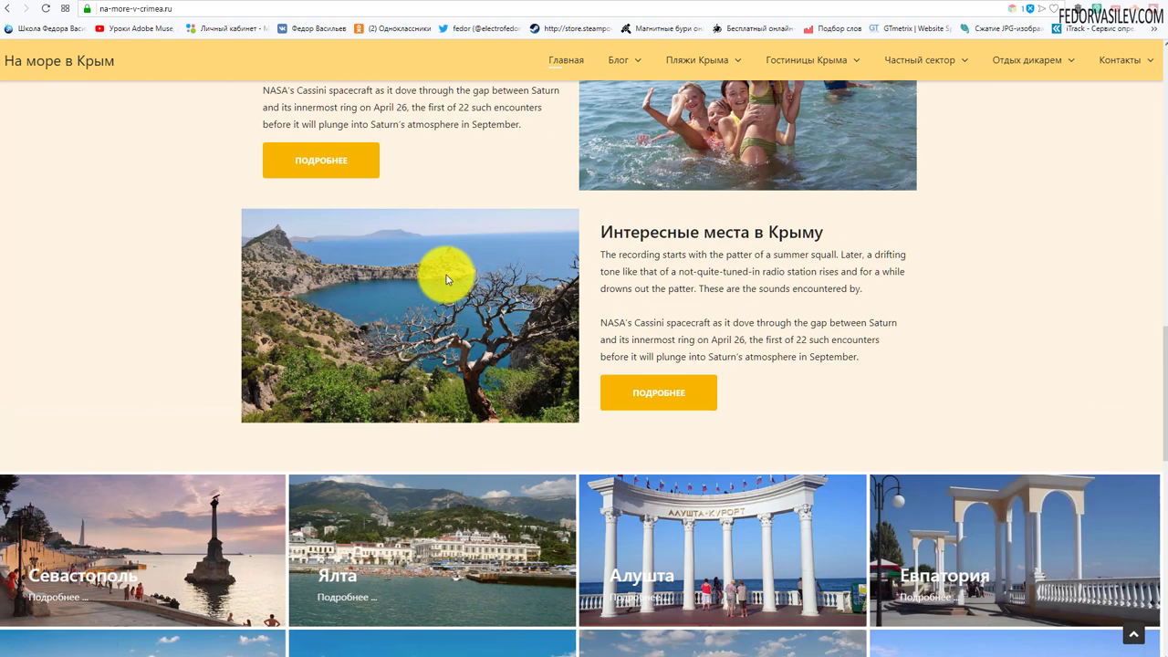
{"action": "left_click", "coordinate": [658, 395]}
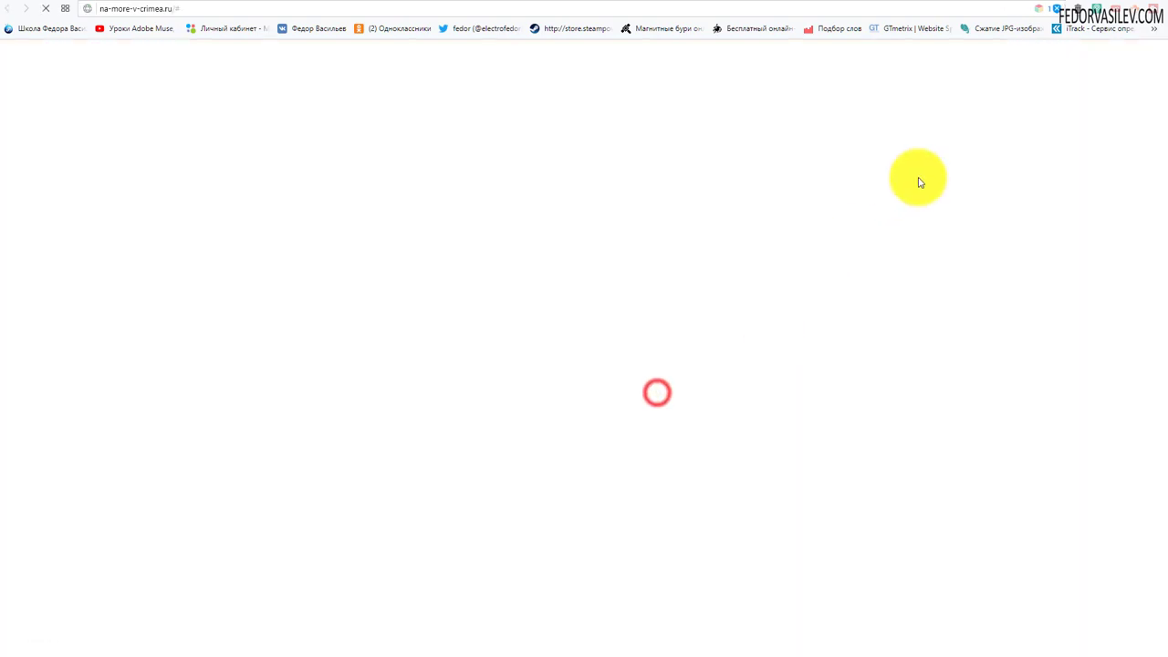
{"action": "key", "text": "alt+Left"}
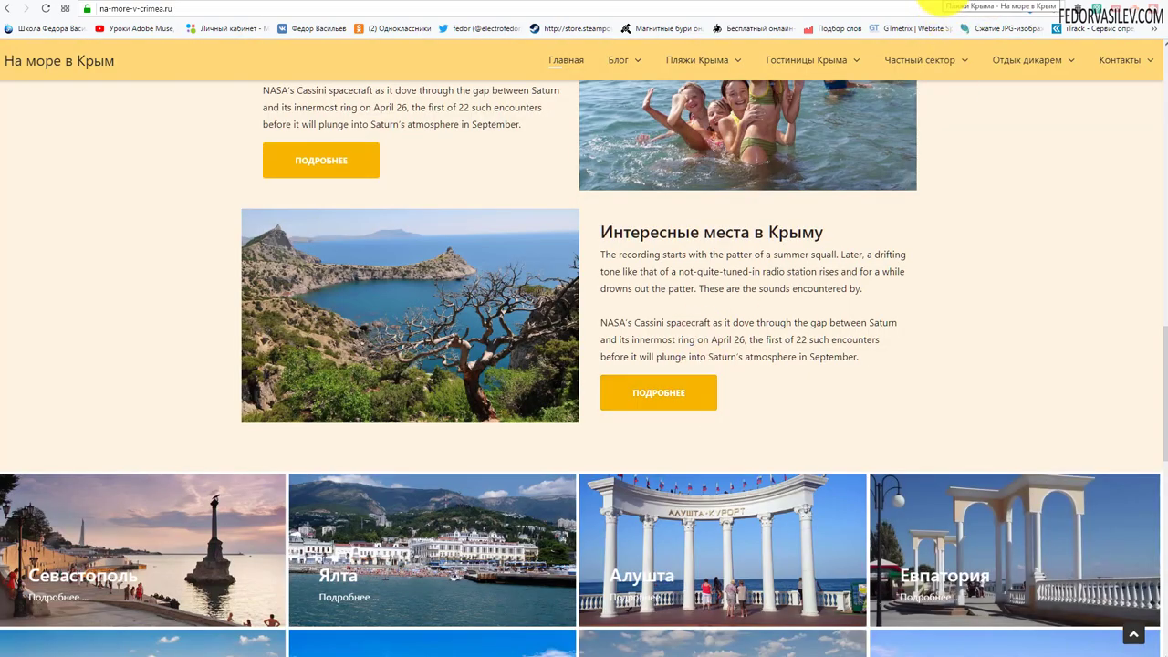
{"action": "left_click", "coordinate": [940, 3]}
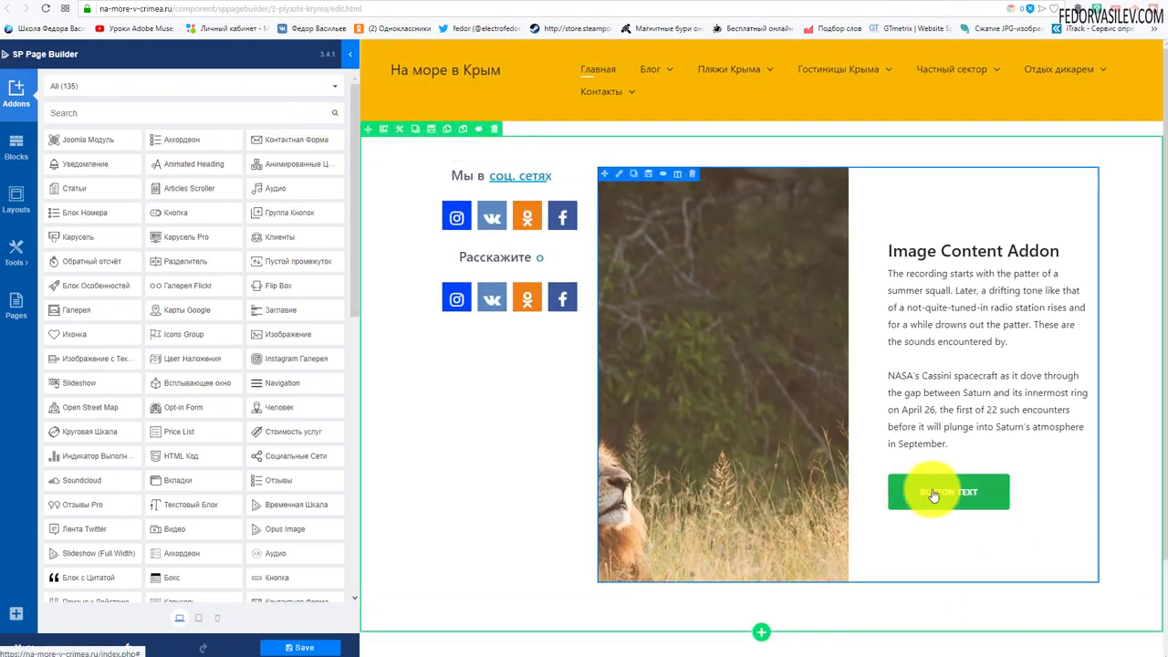
- Open the settings of the image-text addon beside the social icons and select its button text
{"action": "left_click", "coordinate": [620, 174]}
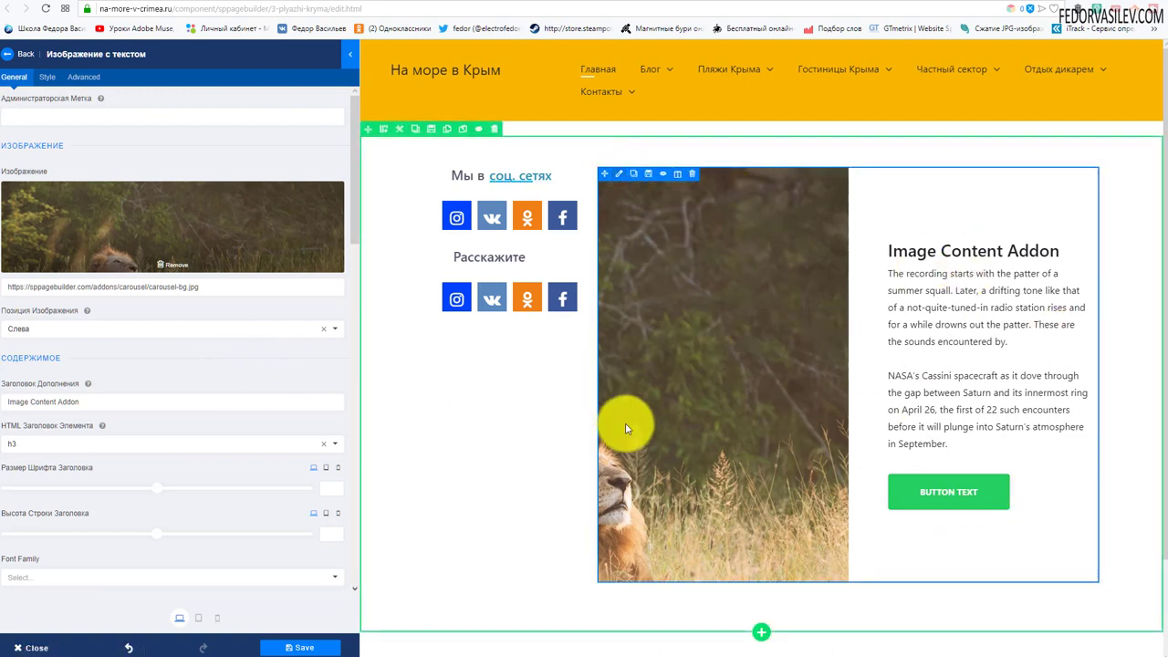
{"action": "scroll", "coordinate": [145, 174], "scroll_direction": "down", "scroll_amount": 1}
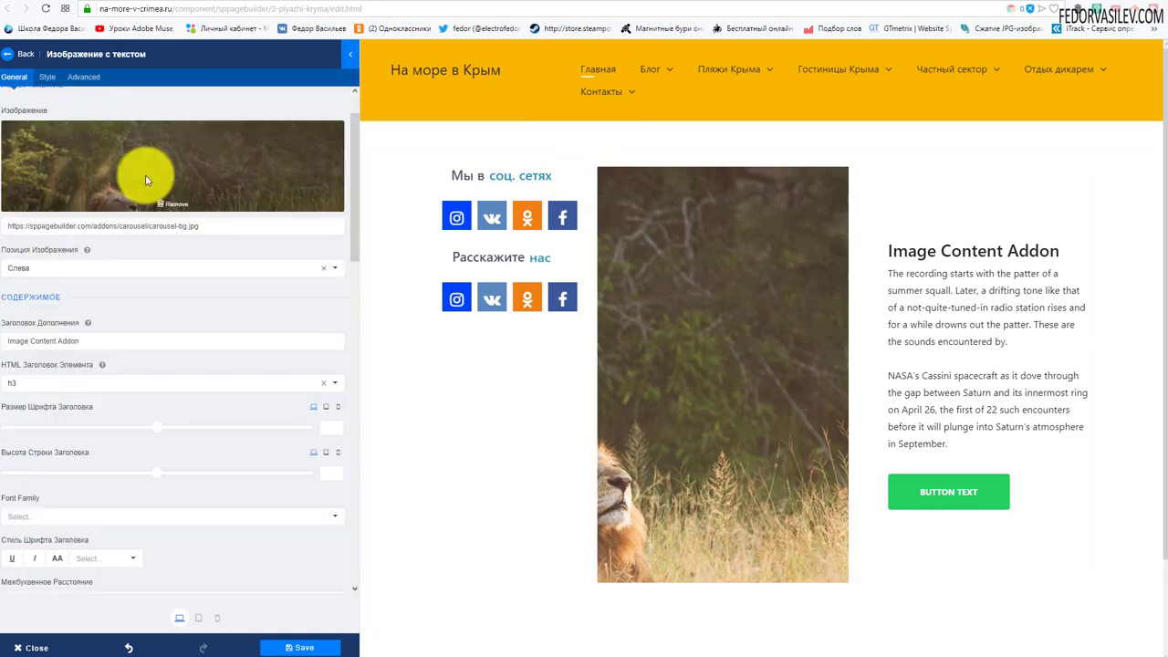
{"action": "scroll", "coordinate": [145, 179], "scroll_direction": "down", "scroll_amount": 1}
{"action": "scroll", "coordinate": [145, 180], "scroll_direction": "down", "scroll_amount": 2}
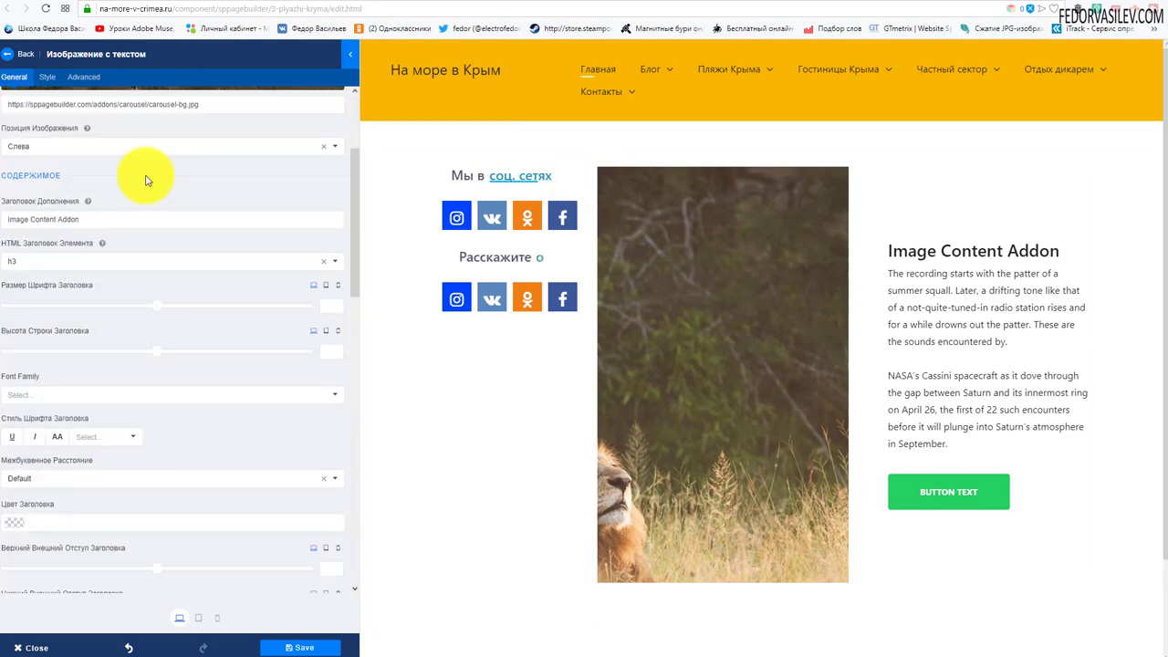
{"action": "scroll", "coordinate": [145, 179], "scroll_direction": "down", "scroll_amount": 7}
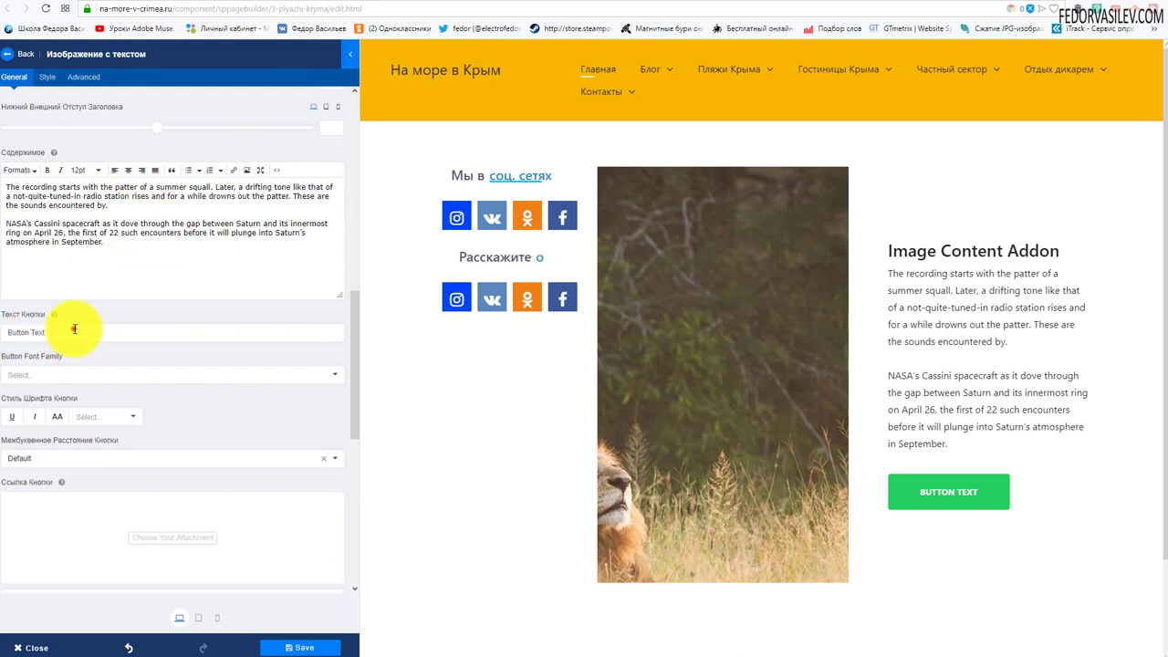
{"action": "left_click_drag", "start_coordinate": [73, 331], "coordinate": [1, 336]}
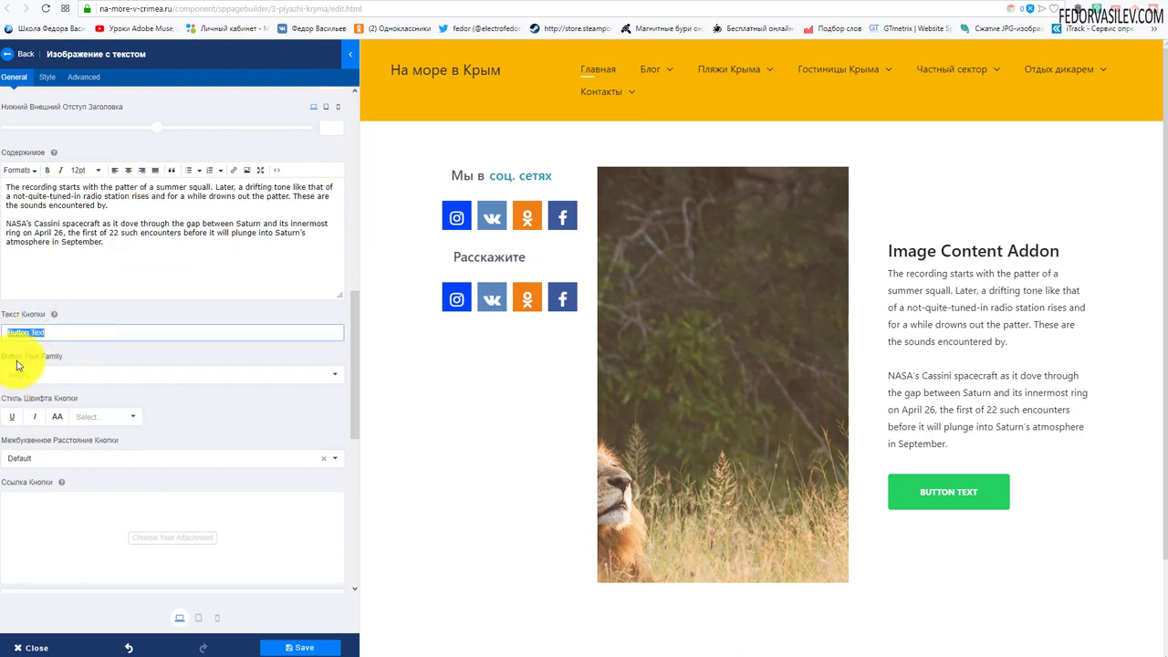
- Look through the font families offered for the addon's button
{"action": "scroll", "coordinate": [122, 325], "scroll_direction": "down", "scroll_amount": 1}
{"action": "left_click", "coordinate": [36, 313]}
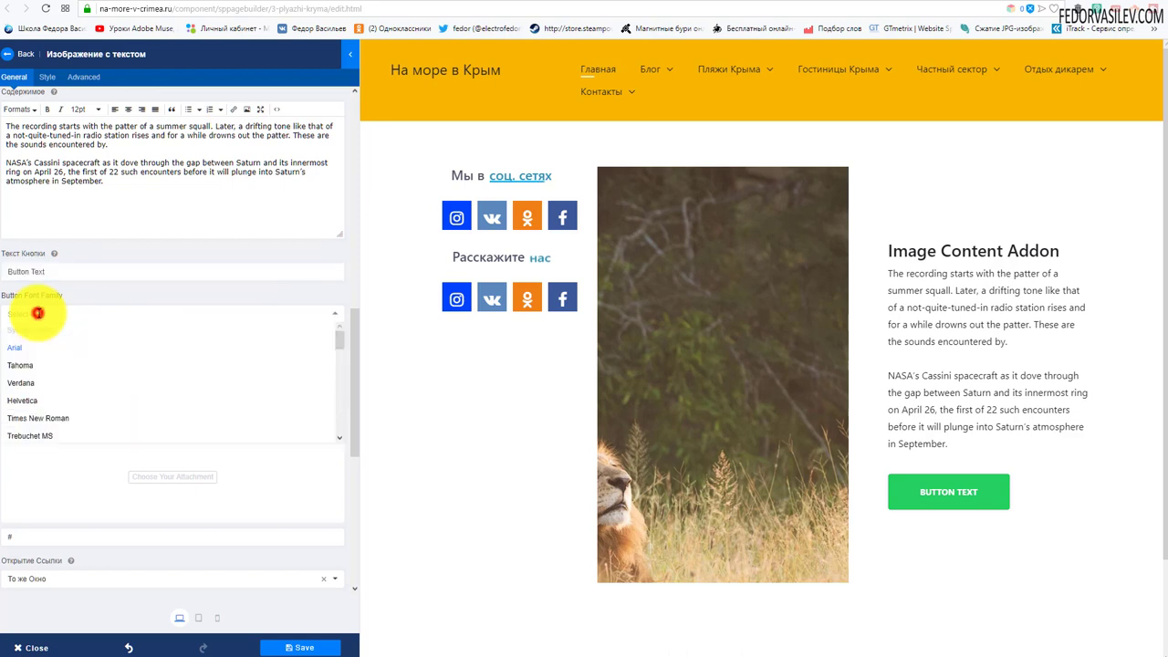
{"action": "left_click", "coordinate": [104, 300]}
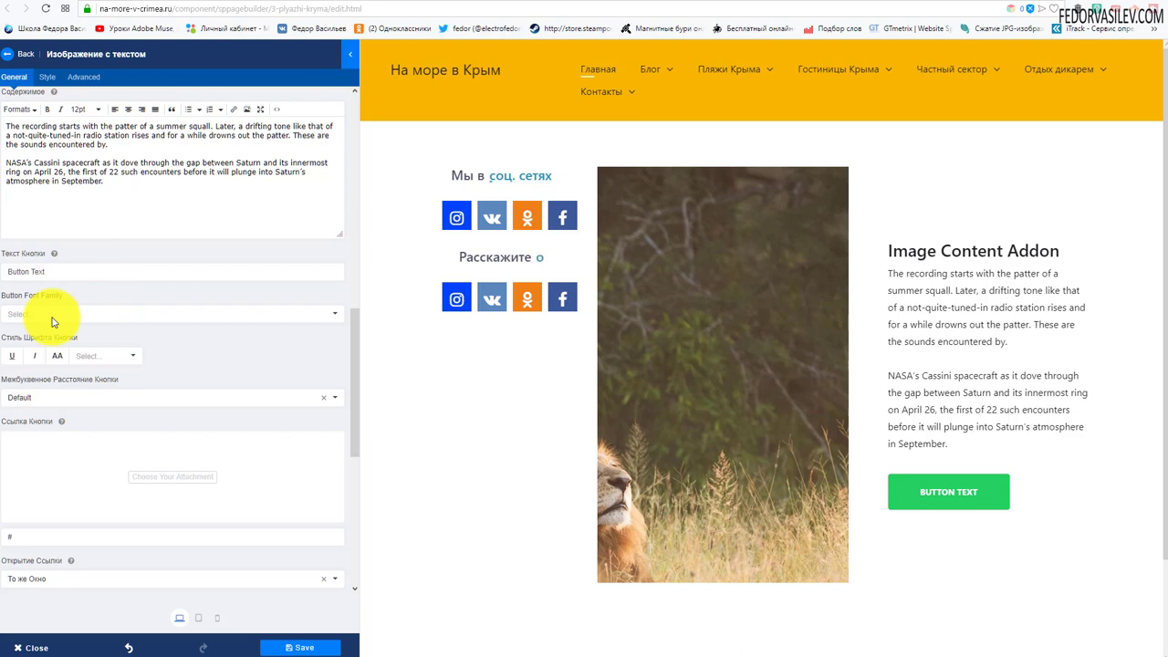
{"action": "left_click", "coordinate": [53, 316]}
{"action": "scroll", "coordinate": [18, 368], "scroll_direction": "down", "scroll_amount": 8}
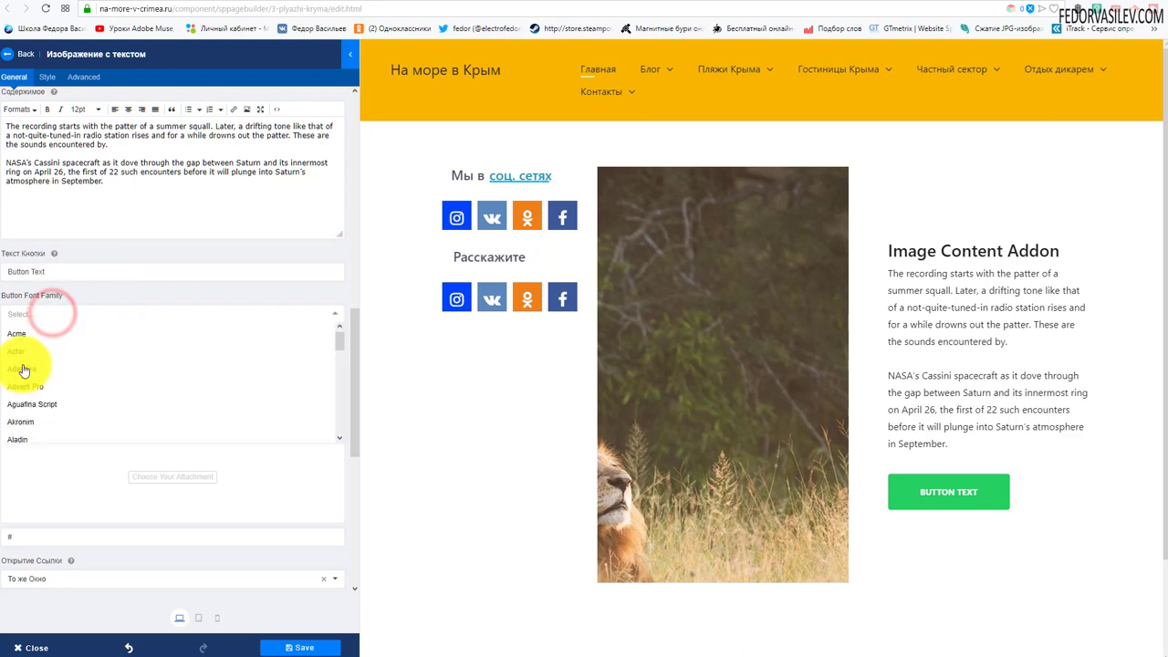
{"action": "left_click", "coordinate": [66, 302]}
- Make the button's text italic with the Black font weight
{"action": "scroll", "coordinate": [45, 296], "scroll_direction": "down", "scroll_amount": 1}
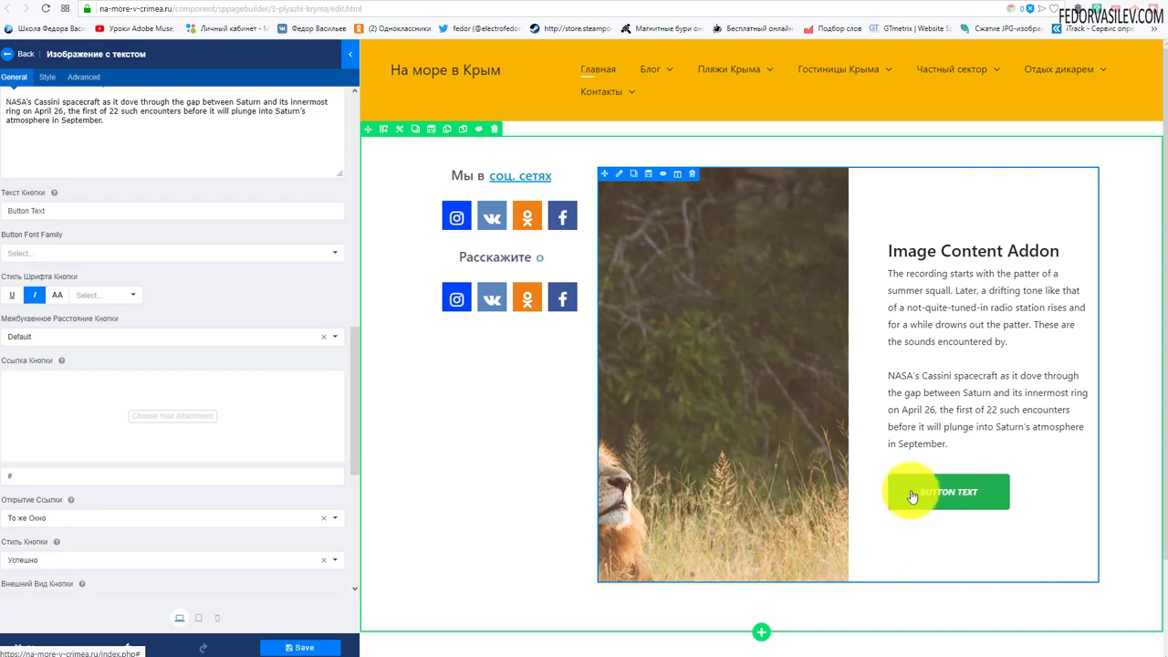
{"action": "left_click", "coordinate": [128, 296]}
{"action": "scroll", "coordinate": [82, 356], "scroll_direction": "down", "scroll_amount": 2}
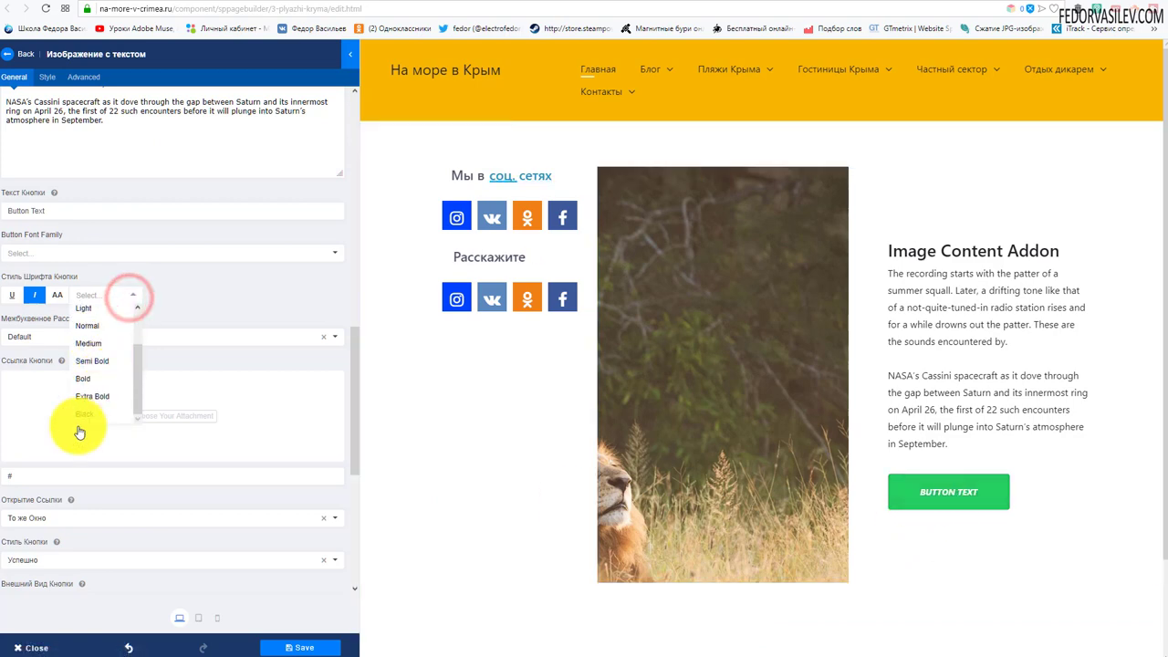
{"action": "left_click", "coordinate": [86, 416]}
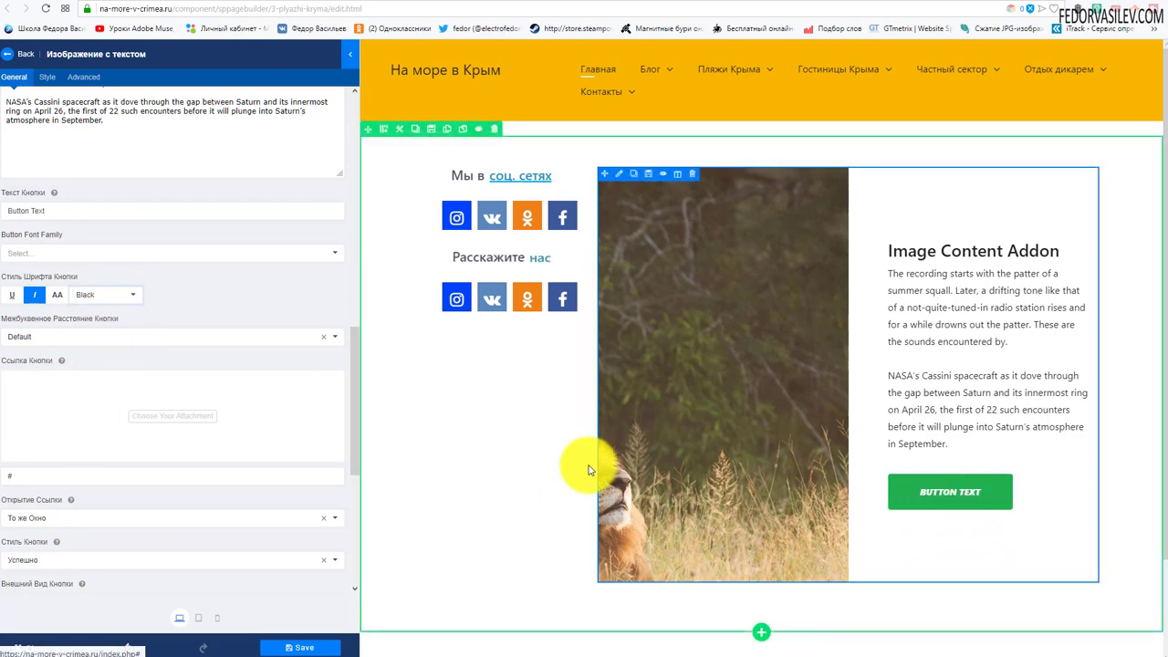
- Set the button's link to open in a new window (Новое Окно)
{"action": "scroll", "coordinate": [42, 278], "scroll_direction": "down", "scroll_amount": 1}
{"action": "scroll", "coordinate": [42, 278], "scroll_direction": "down", "scroll_amount": 2}
{"action": "left_click", "coordinate": [12, 294]}
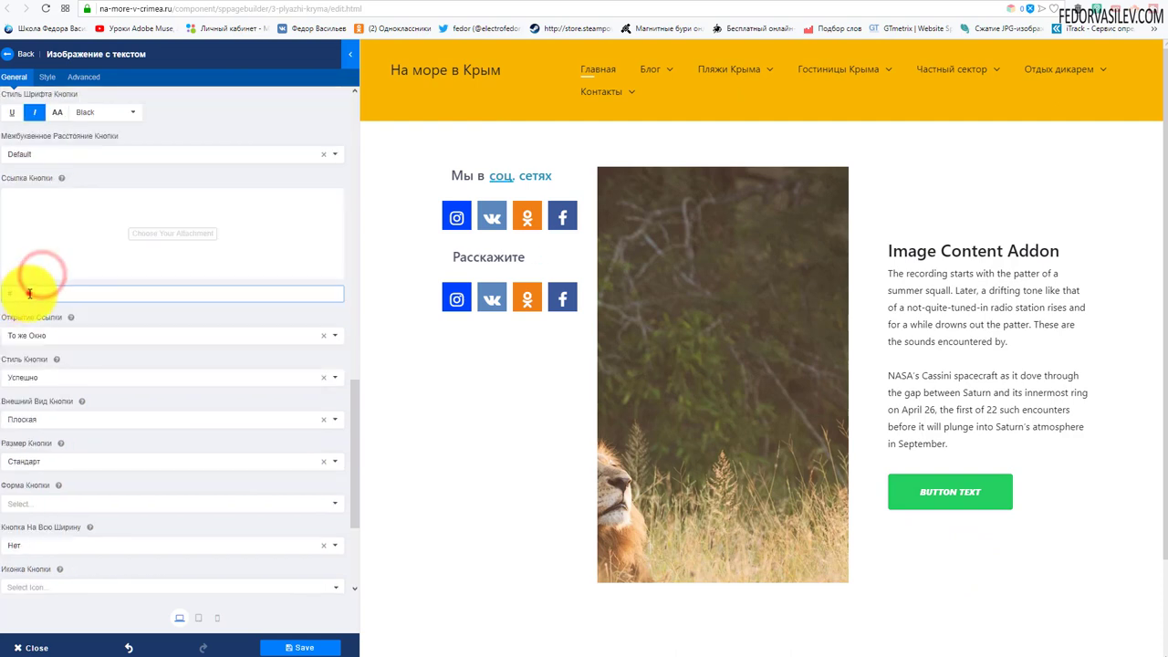
{"action": "scroll", "coordinate": [34, 295], "scroll_direction": "up", "scroll_amount": 1}
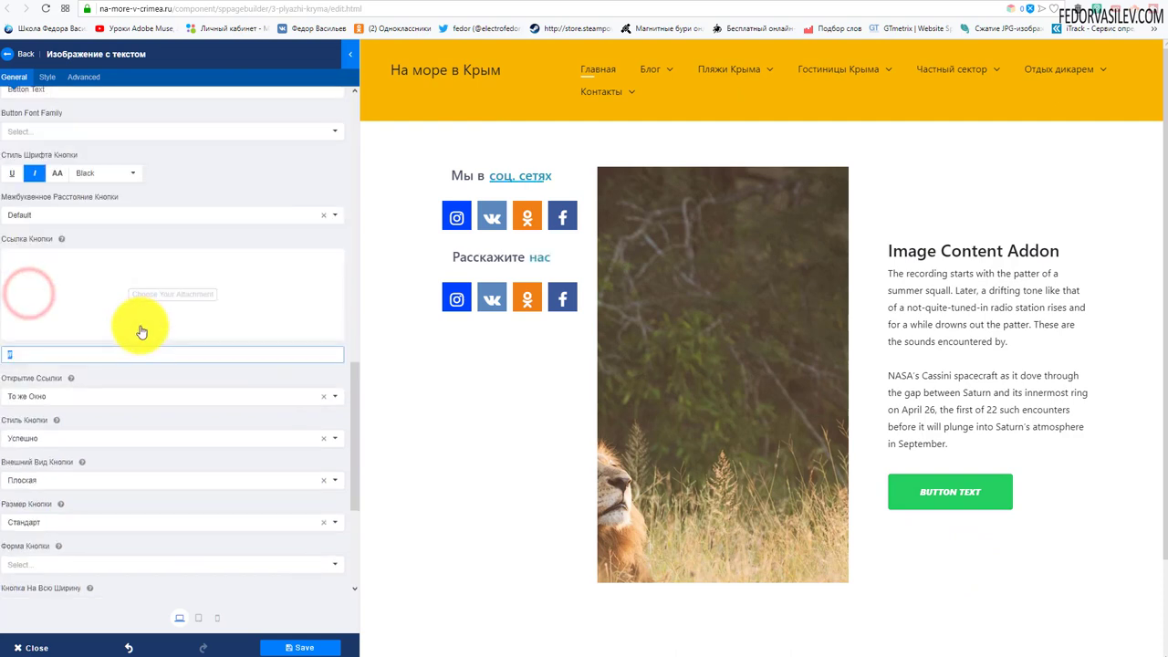
{"action": "left_click", "coordinate": [28, 396]}
{"action": "left_click", "coordinate": [40, 434]}
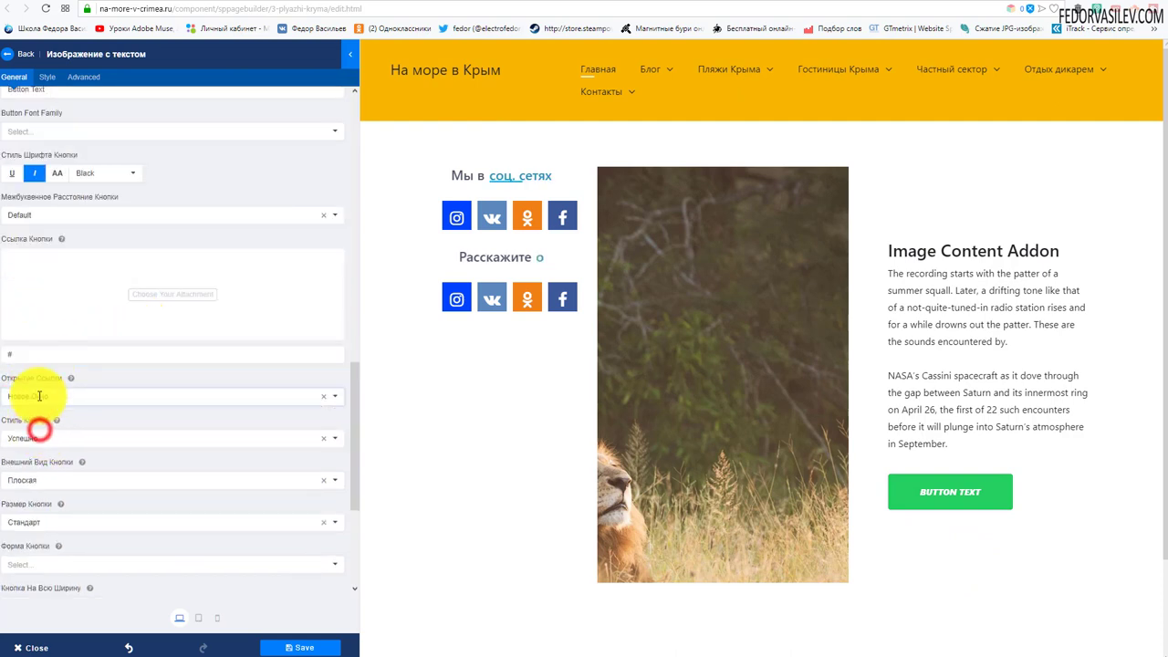
- Switch to the site's home page and open the "Пляжи западного Крыма" page listed under Пляжи Крыма
{"action": "scroll", "coordinate": [36, 456], "scroll_direction": "down", "scroll_amount": 1}
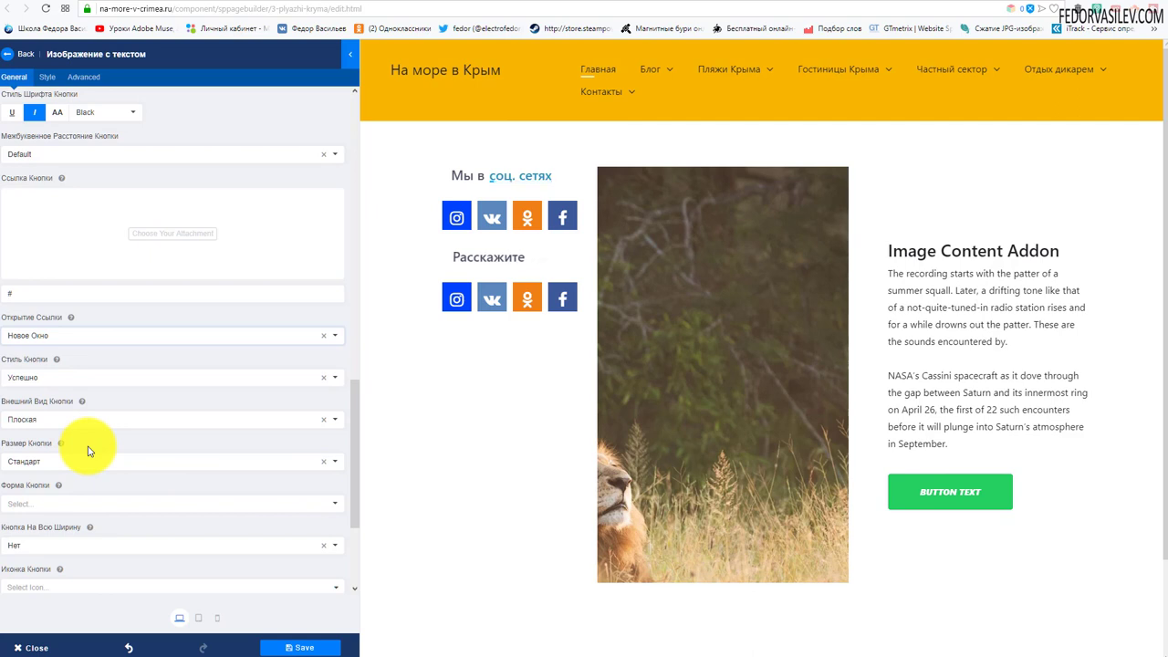
{"action": "double_click", "coordinate": [25, 291]}
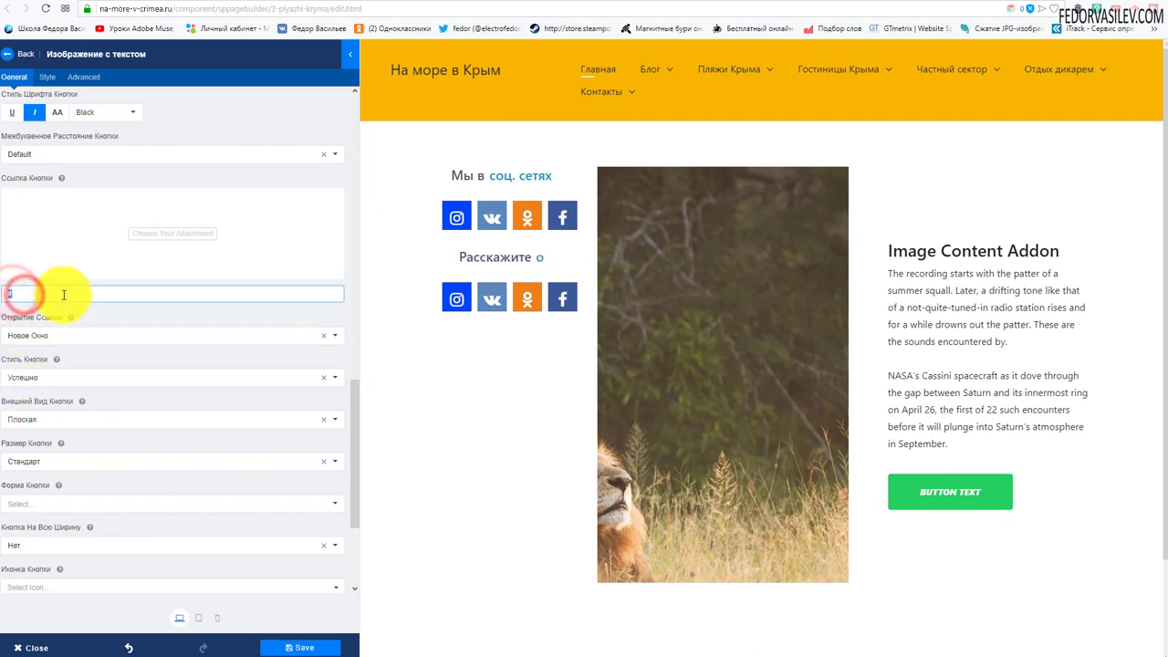
{"action": "scroll", "coordinate": [183, 311], "scroll_direction": "down", "scroll_amount": 1}
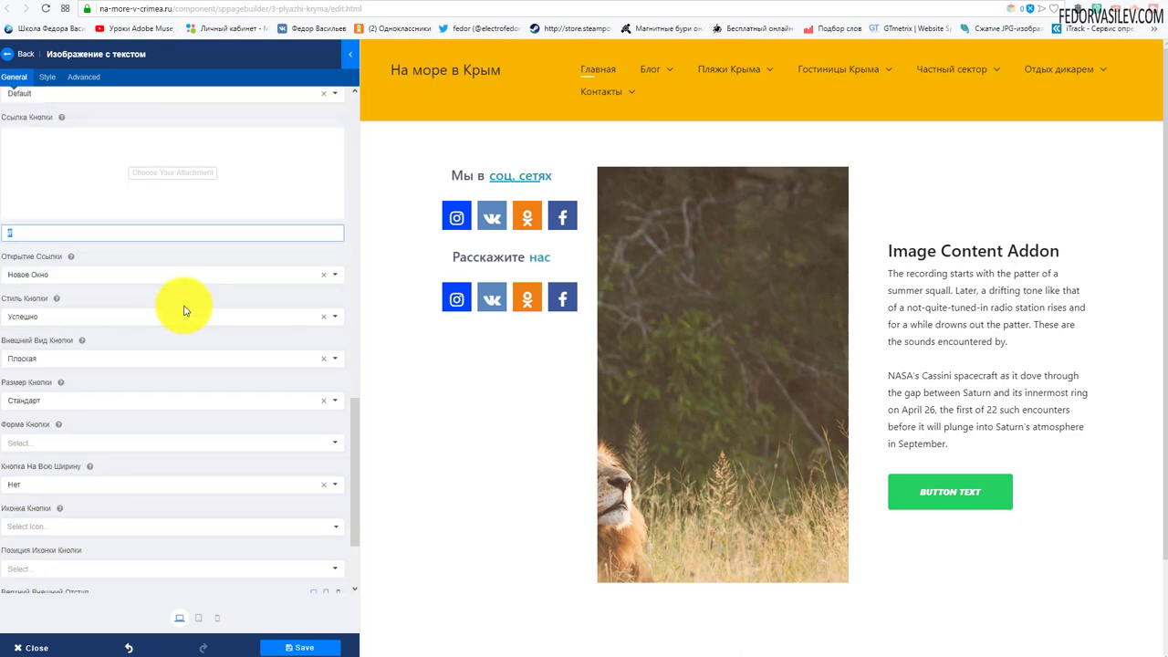
{"action": "scroll", "coordinate": [183, 311], "scroll_direction": "down", "scroll_amount": 1}
{"action": "scroll", "coordinate": [184, 311], "scroll_direction": "down", "scroll_amount": 1}
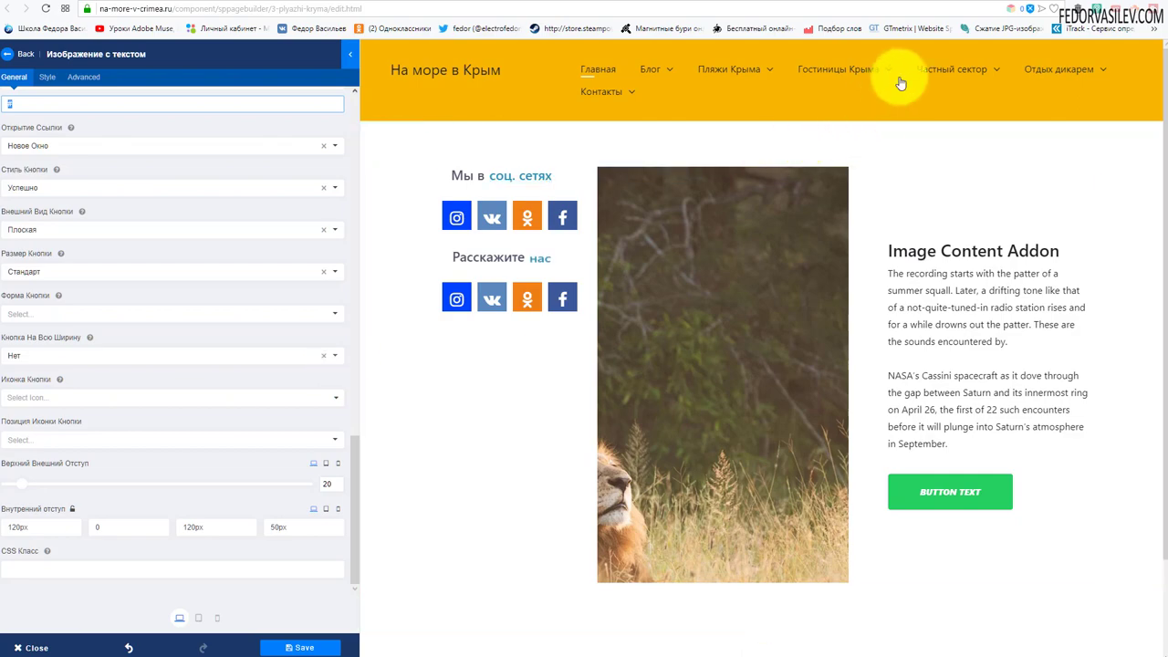
{"action": "left_click", "coordinate": [981, 4]}
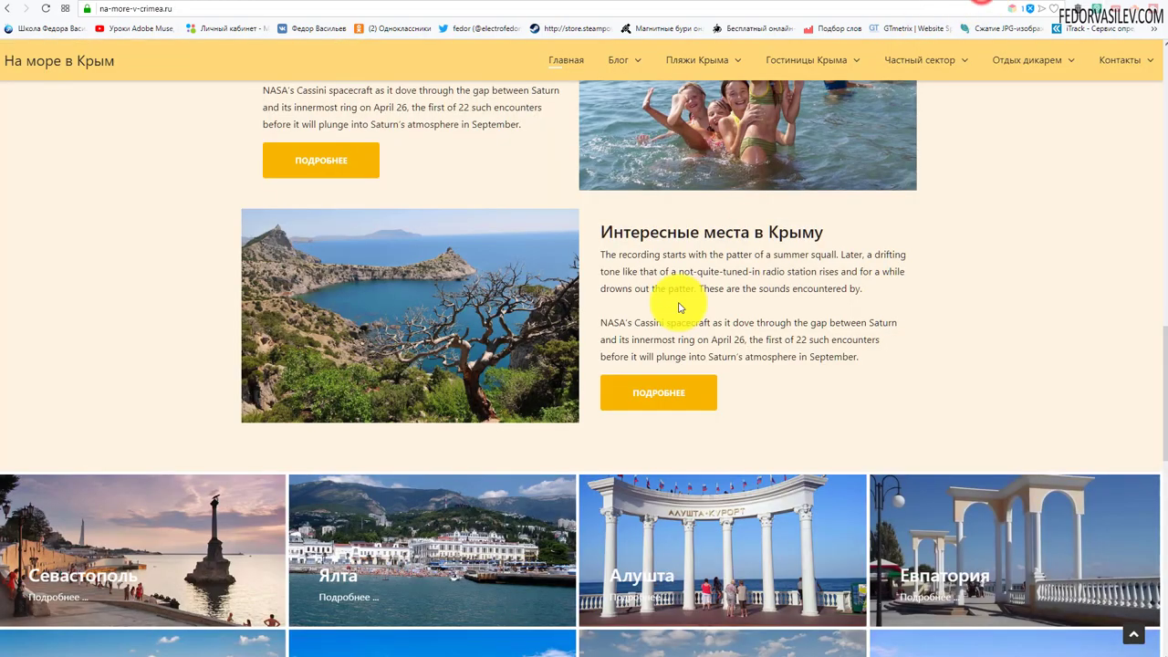
{"action": "scroll", "coordinate": [678, 305], "scroll_direction": "down", "scroll_amount": 3}
{"action": "mouse_move", "coordinate": [815, 73]}
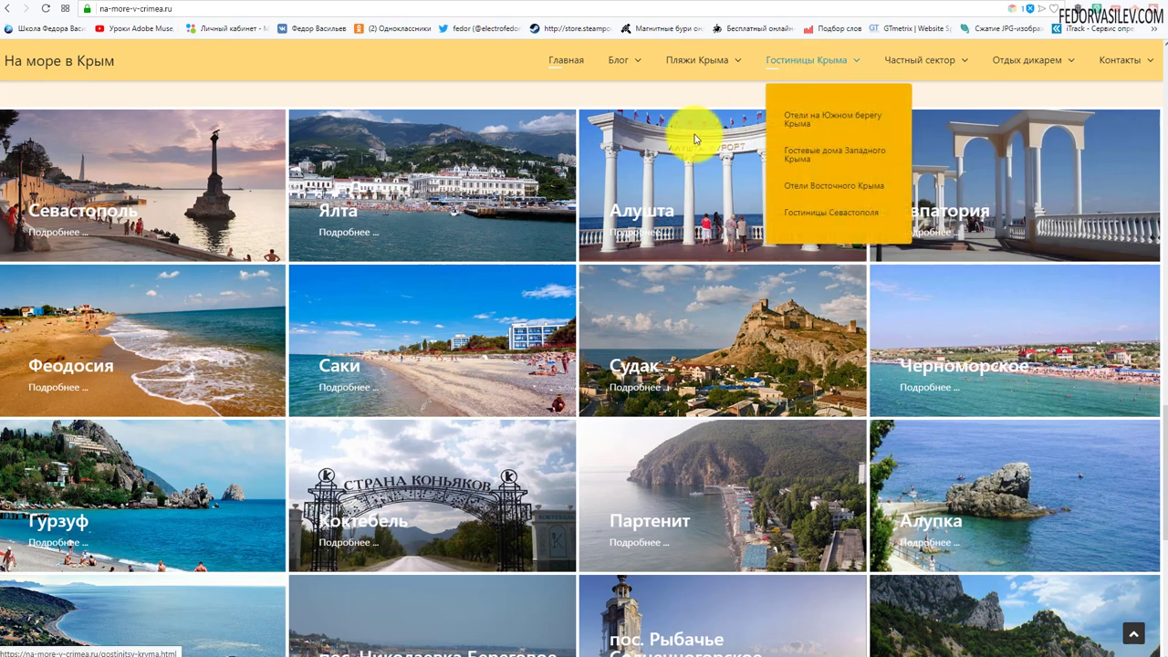
{"action": "mouse_move", "coordinate": [693, 64]}
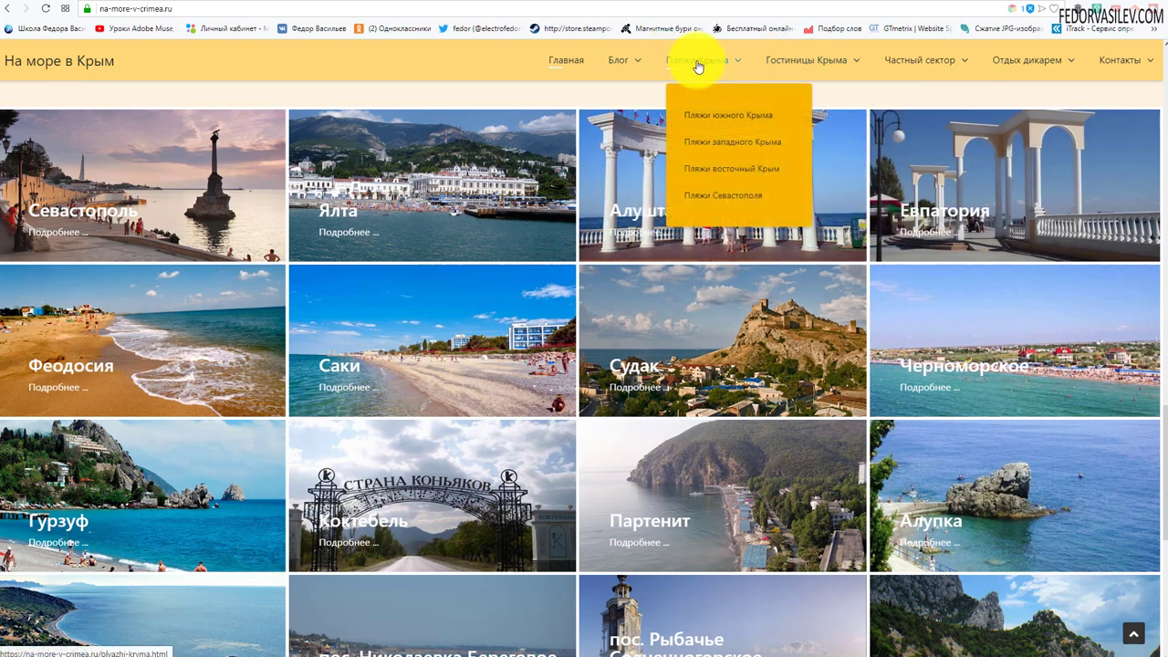
{"action": "left_click", "coordinate": [703, 142]}
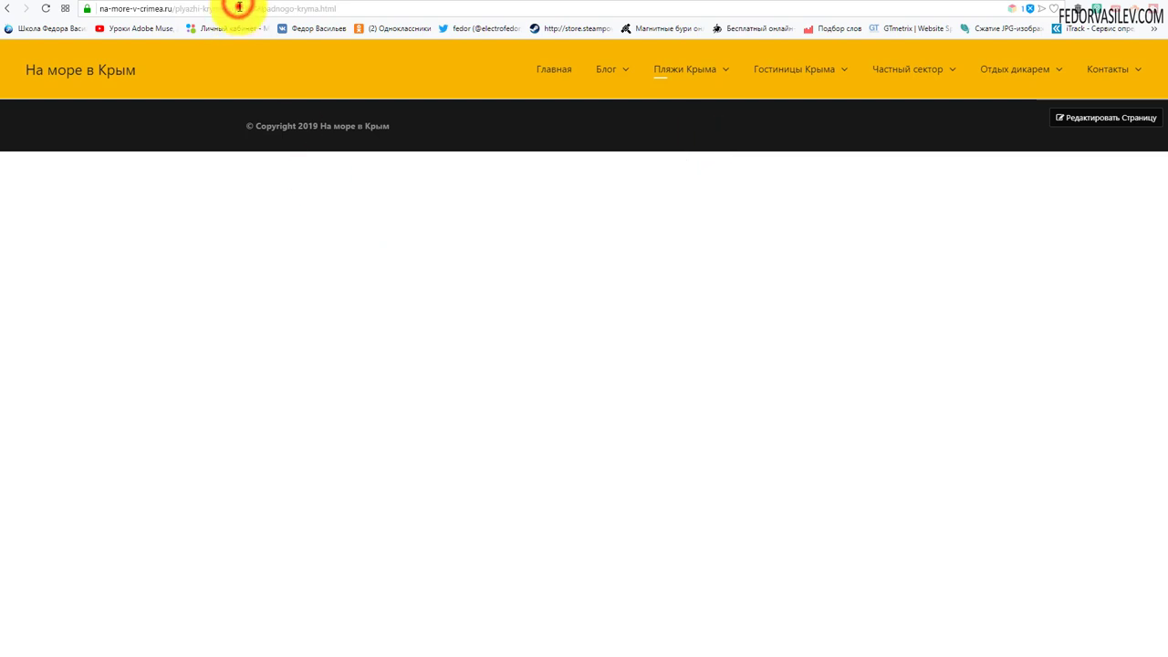
- Copy the address of the "Пляжи западного Крыма" page and paste it as the button's link in the image-text addon
{"action": "left_click", "coordinate": [238, 7]}
{"action": "key", "text": "ctrl+c"}
{"action": "right_click", "coordinate": [238, 8]}
{"action": "left_click", "coordinate": [259, 47]}
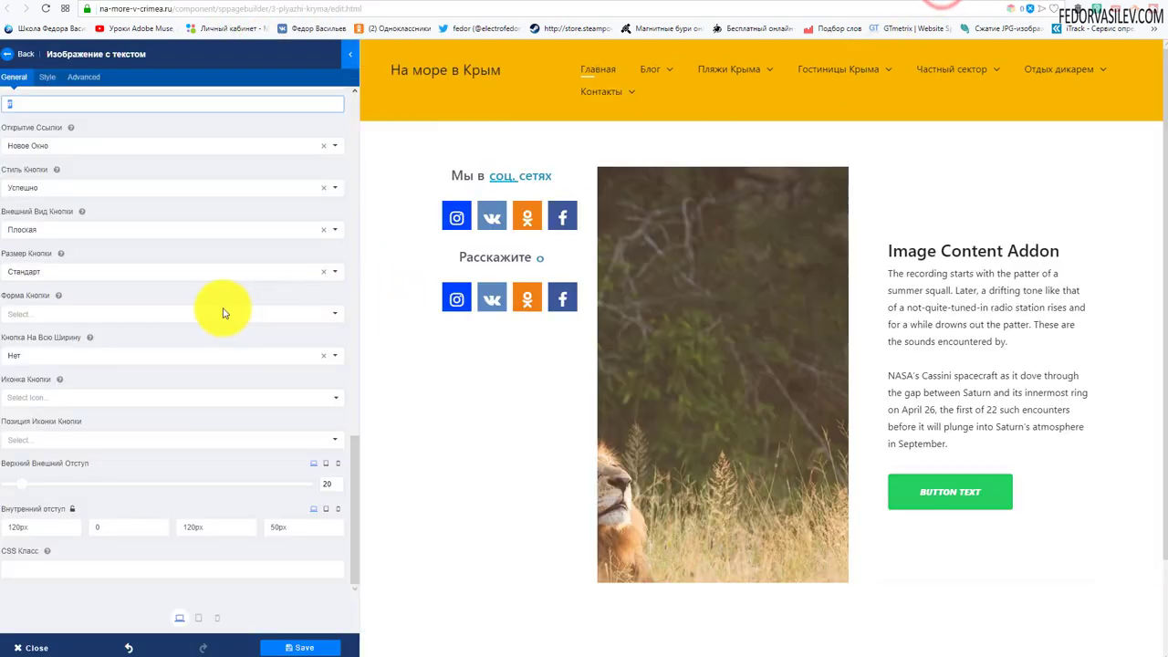
{"action": "right_click", "coordinate": [23, 286]}
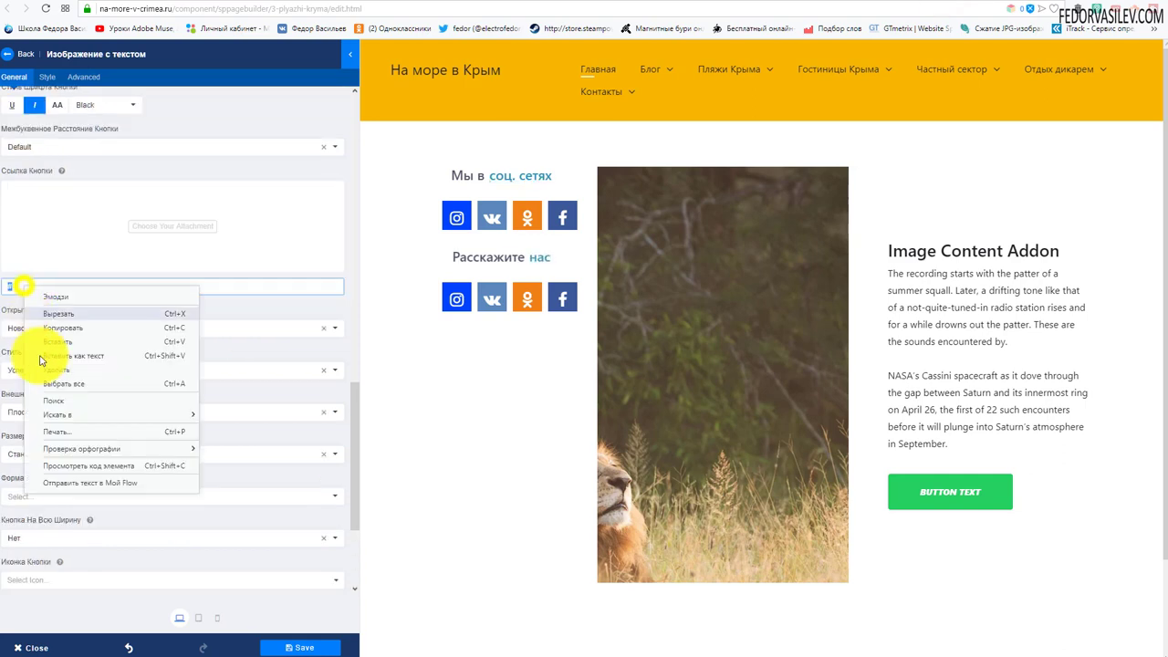
{"action": "left_click", "coordinate": [55, 350]}
{"action": "left_click", "coordinate": [291, 288]}
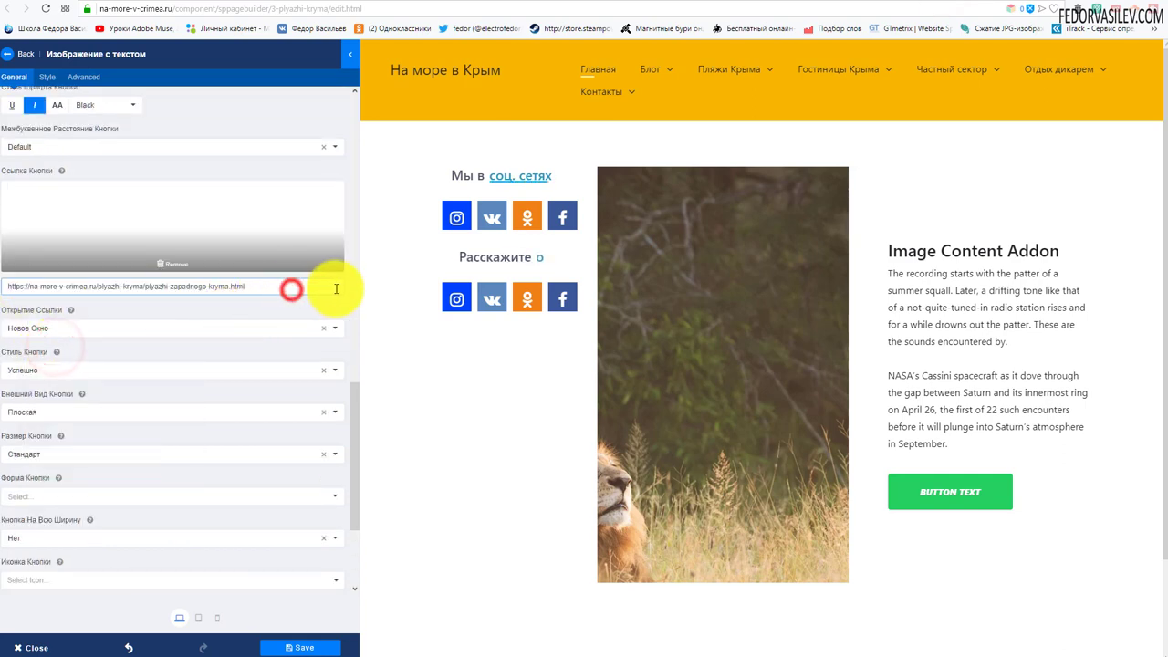
{"action": "left_click", "coordinate": [330, 287]}
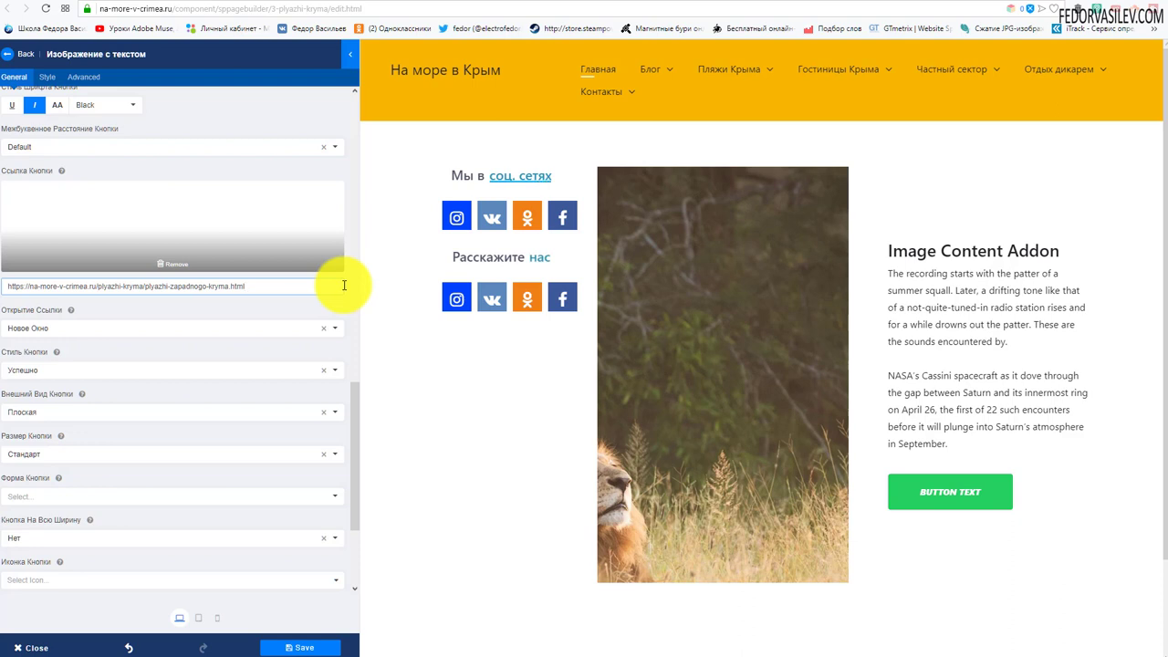
- Copy the "Пляжи западного Крыма" page's address once more and return to the button's link in the addon settings
{"action": "left_click", "coordinate": [973, 9]}
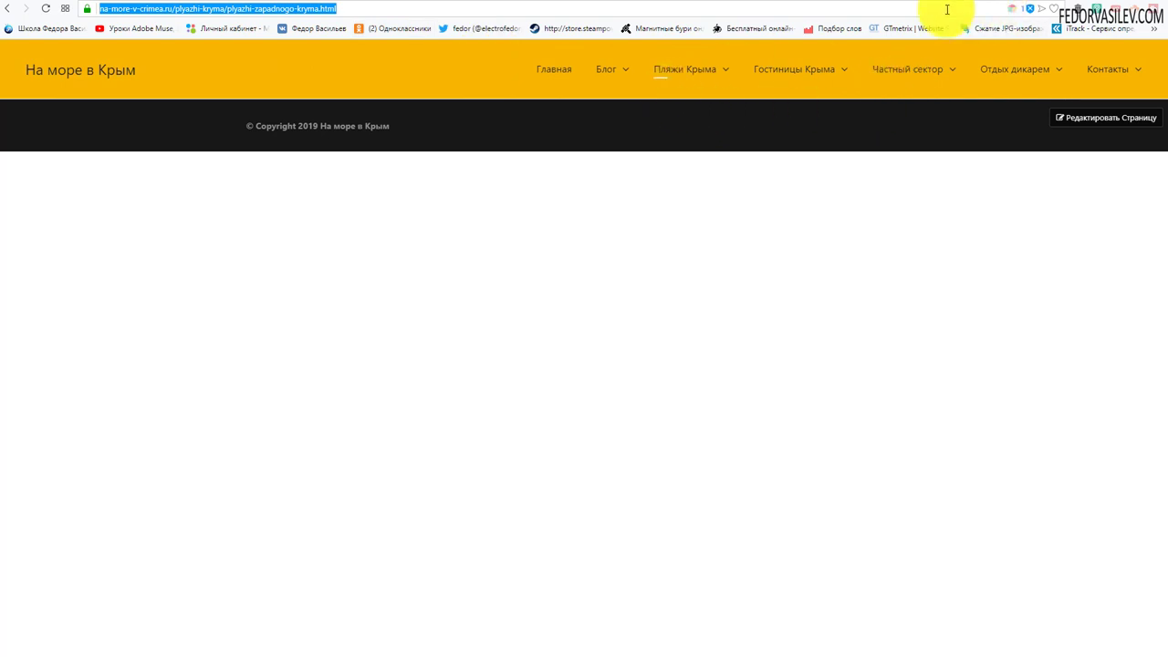
{"action": "mouse_move", "coordinate": [669, 92]}
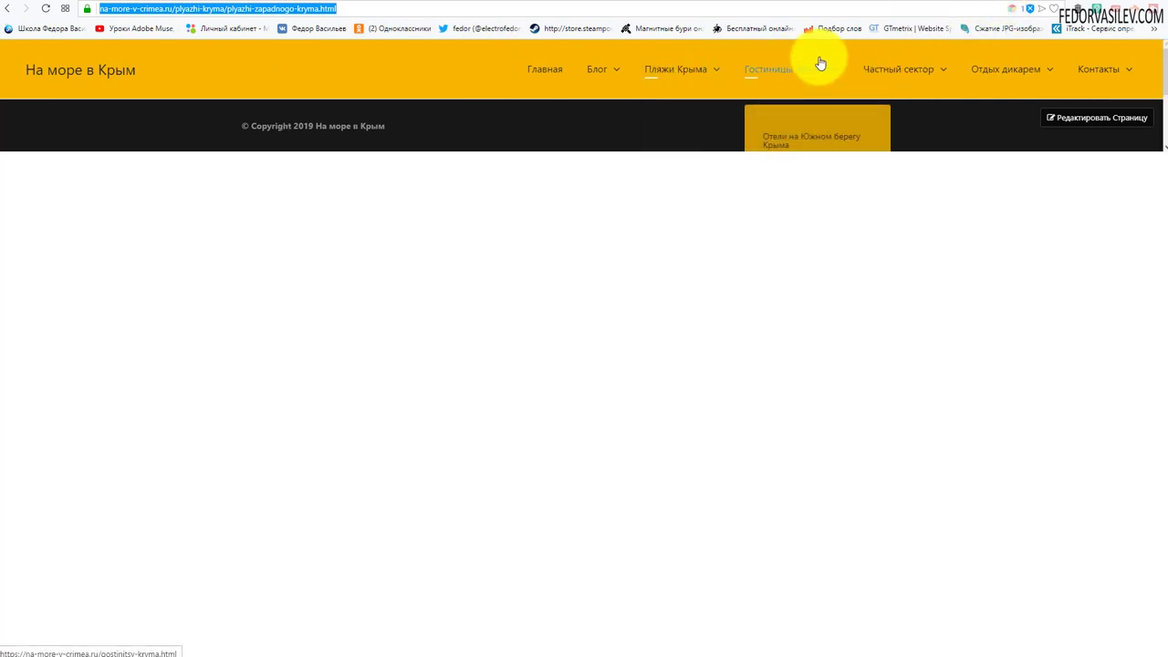
{"action": "right_click", "coordinate": [321, 10]}
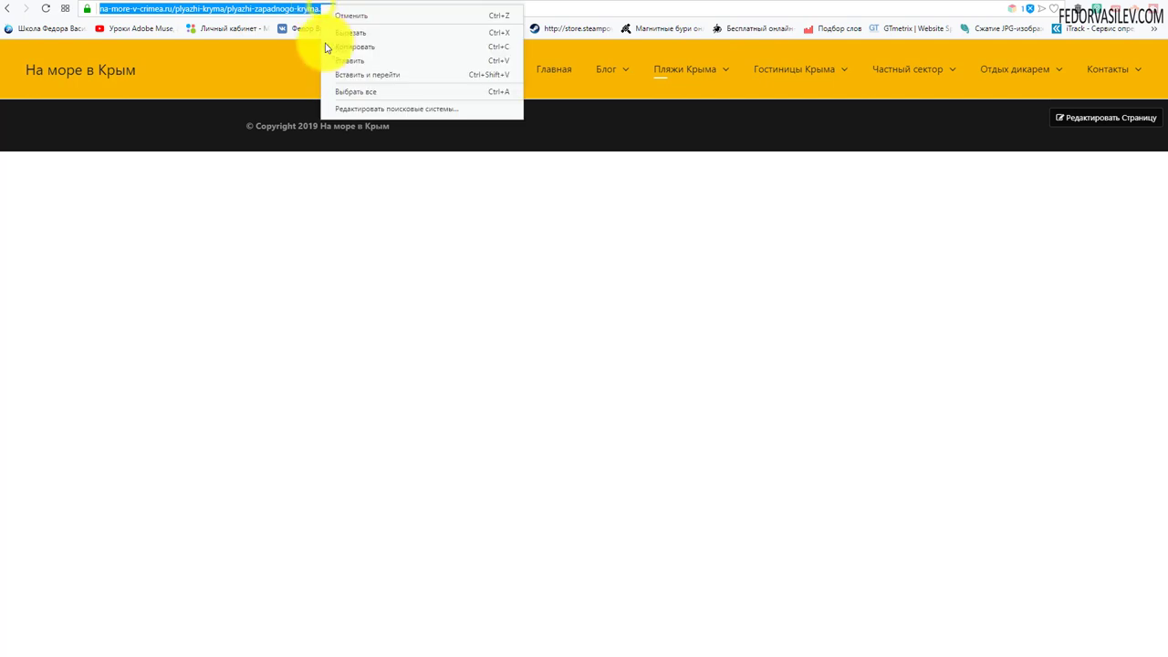
{"action": "left_click", "coordinate": [329, 46]}
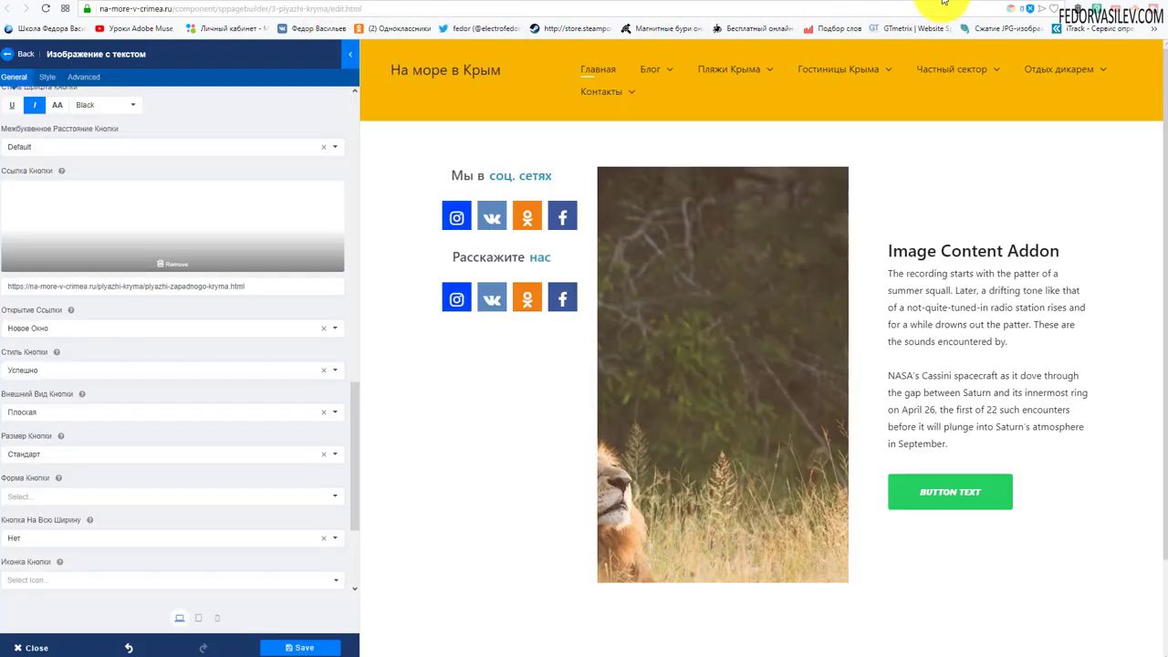
{"action": "triple_click", "coordinate": [283, 285]}
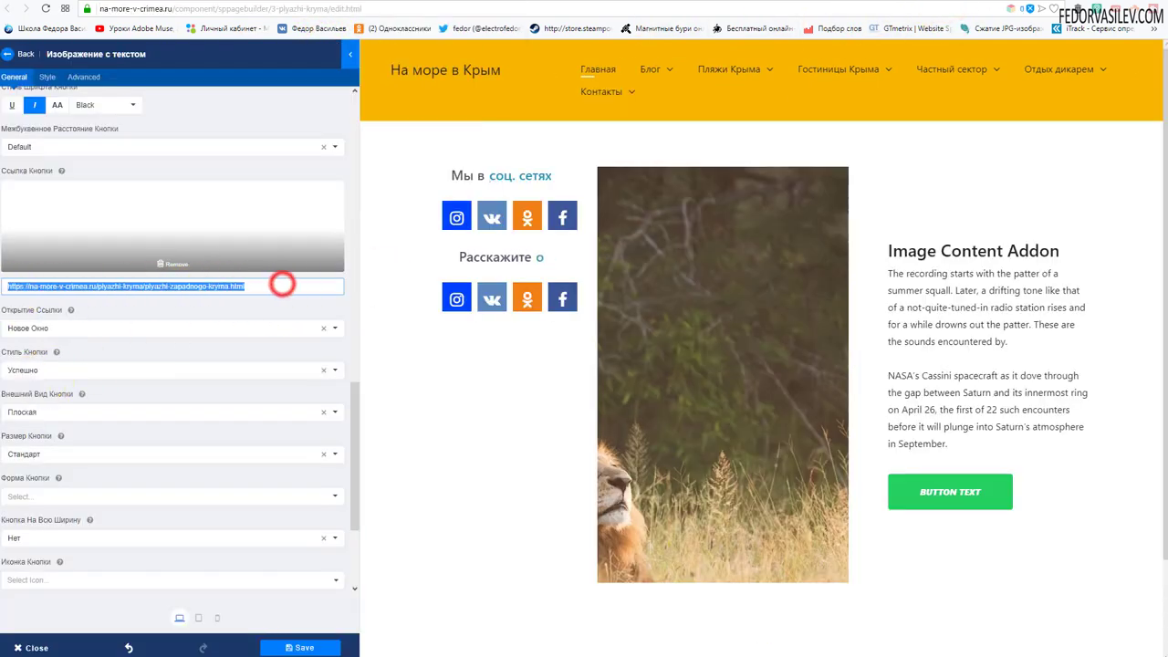
{"action": "scroll", "coordinate": [245, 417], "scroll_direction": "up", "scroll_amount": 3}
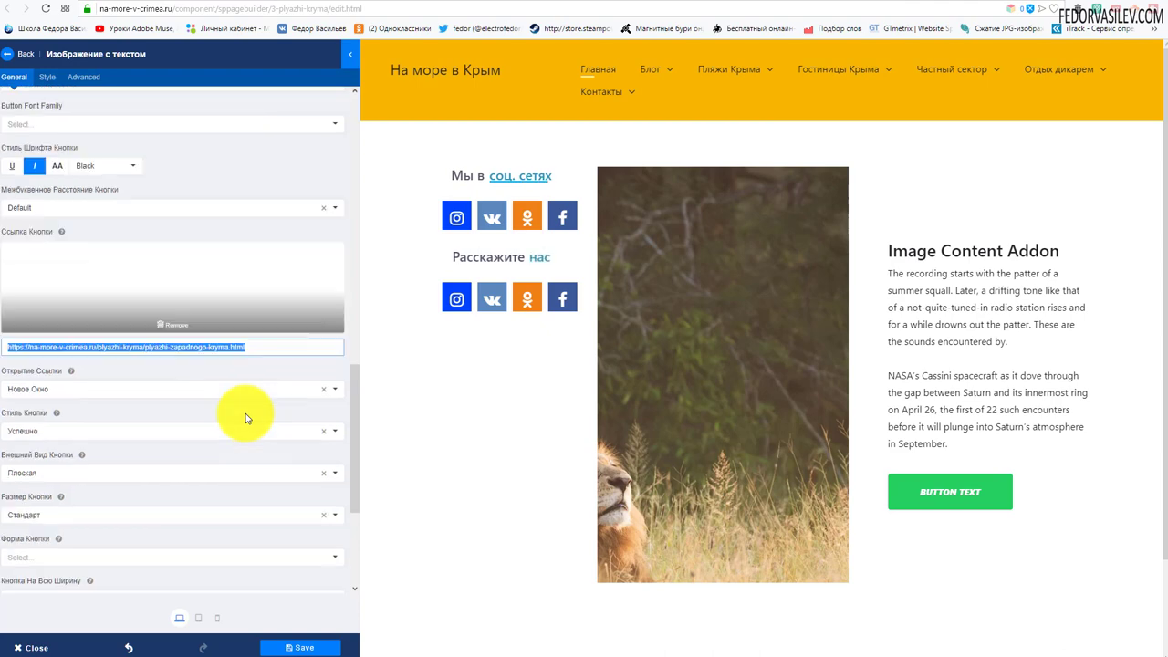
{"action": "scroll", "coordinate": [245, 417], "scroll_direction": "down", "scroll_amount": 3}
- Set the button's link to open in the same window (То же Окно)
{"action": "left_click", "coordinate": [42, 331]}
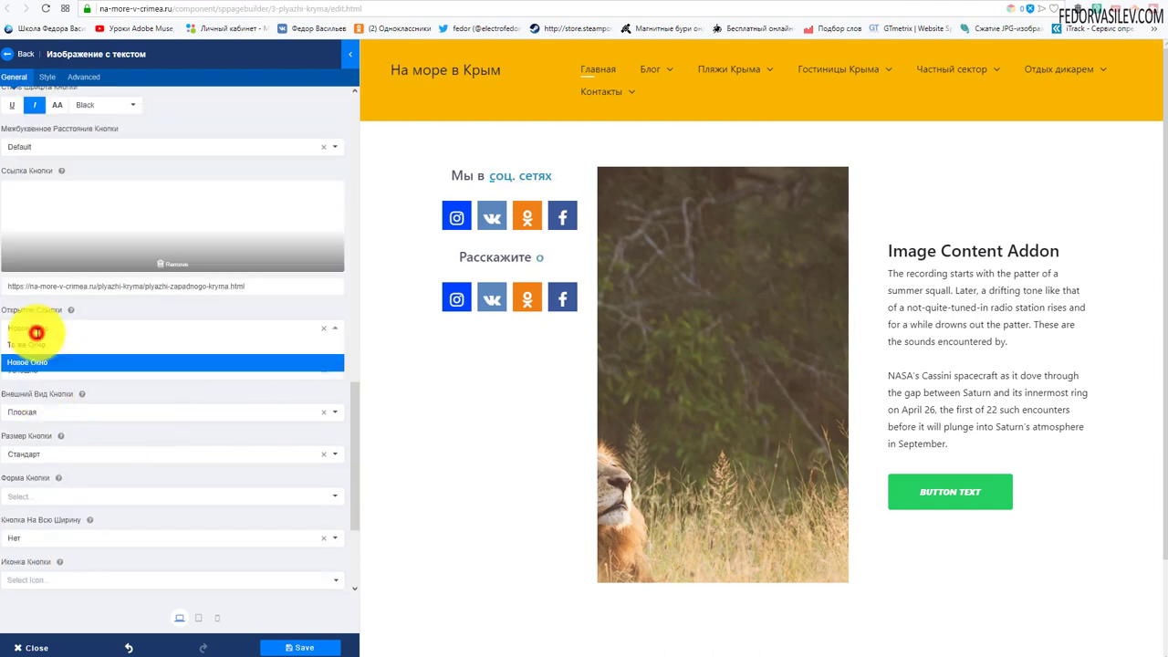
{"action": "scroll", "coordinate": [31, 326], "scroll_direction": "down", "scroll_amount": 2}
{"action": "left_click", "coordinate": [32, 284]}
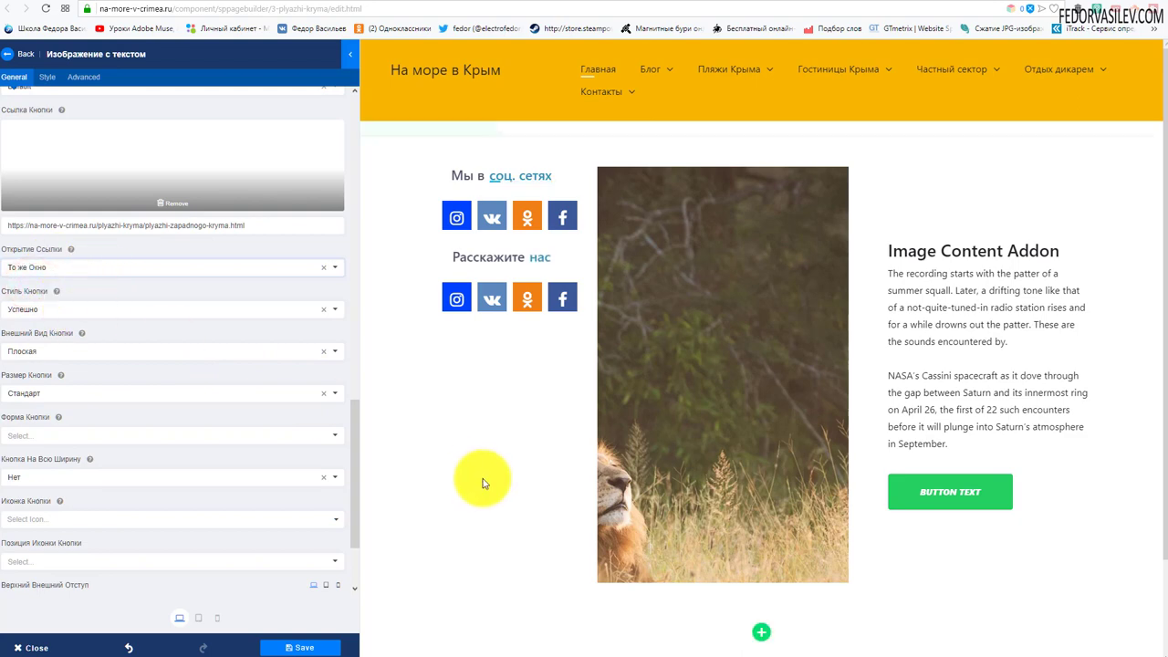
{"action": "scroll", "coordinate": [334, 459], "scroll_direction": "down", "scroll_amount": 3}
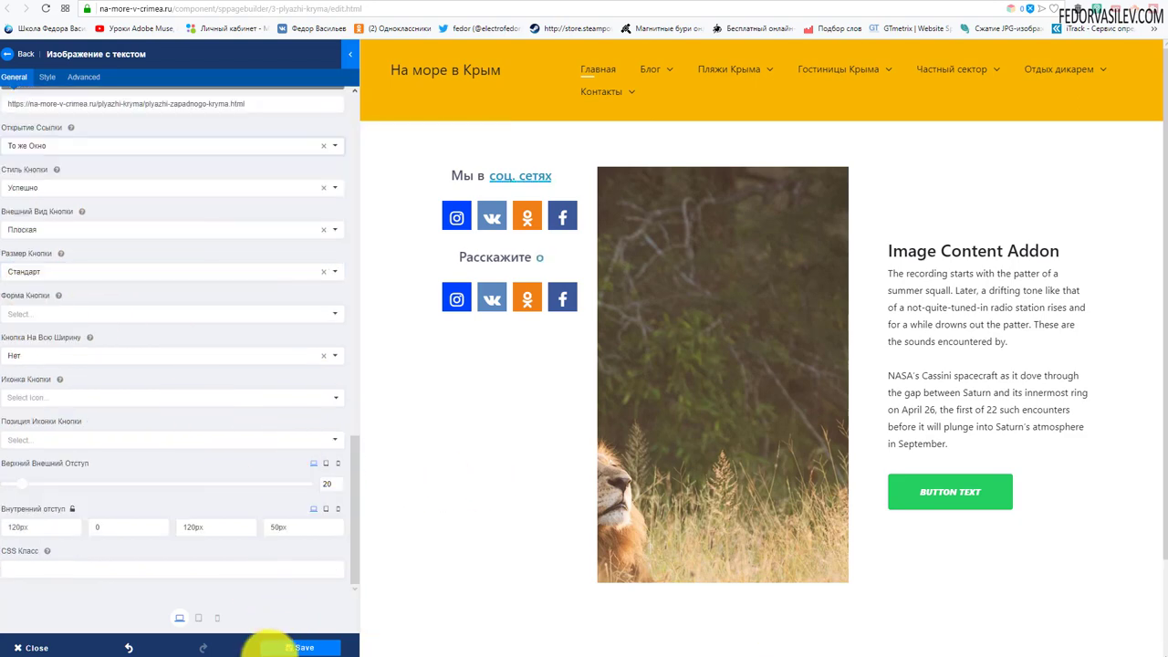
- Review the first general settings of the image-text addon, then look over the SP Page Builder page list in the site administration
{"action": "scroll", "coordinate": [178, 372], "scroll_direction": "up", "scroll_amount": 9}
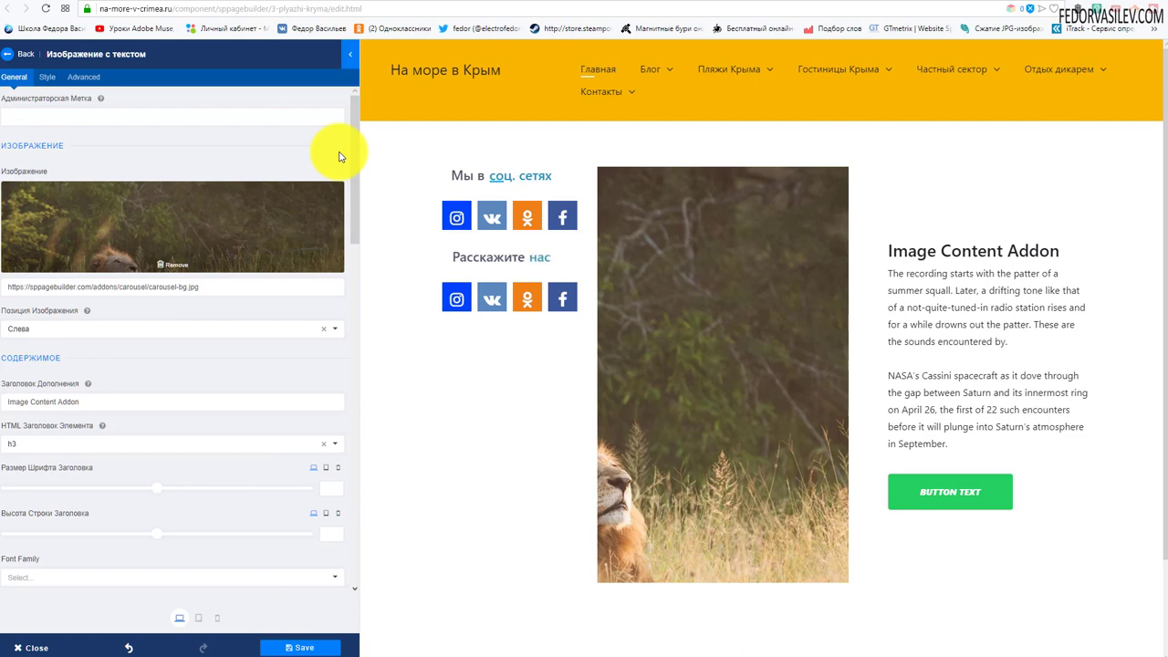
{"action": "mouse_move", "coordinate": [883, 65]}
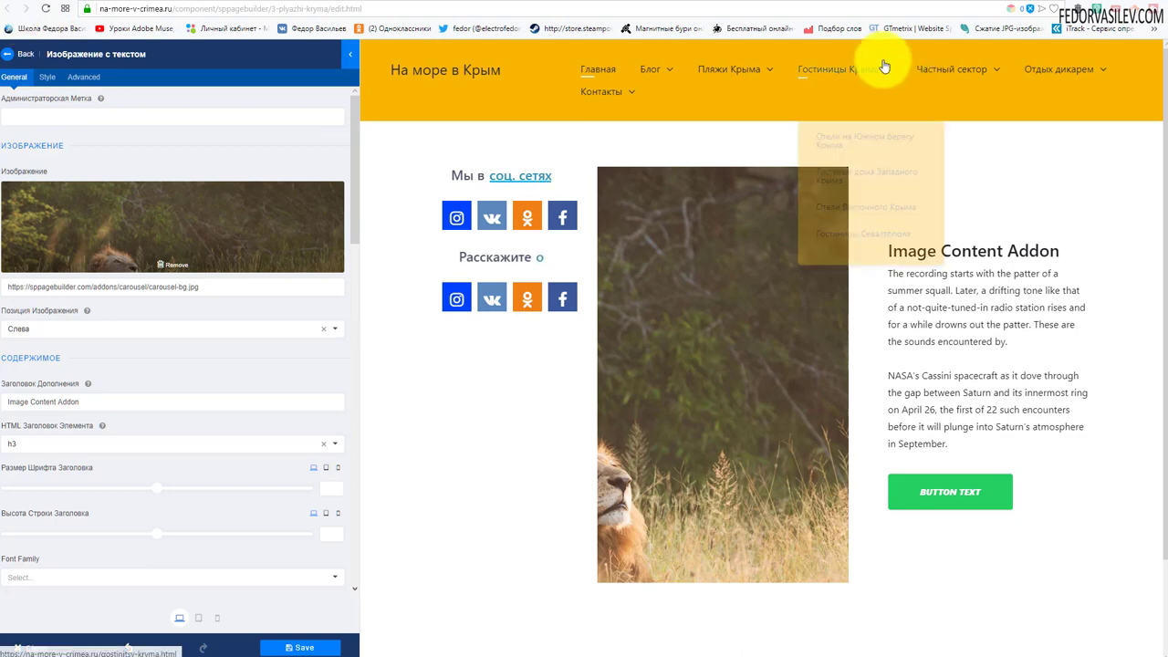
{"action": "left_click", "coordinate": [929, 5]}
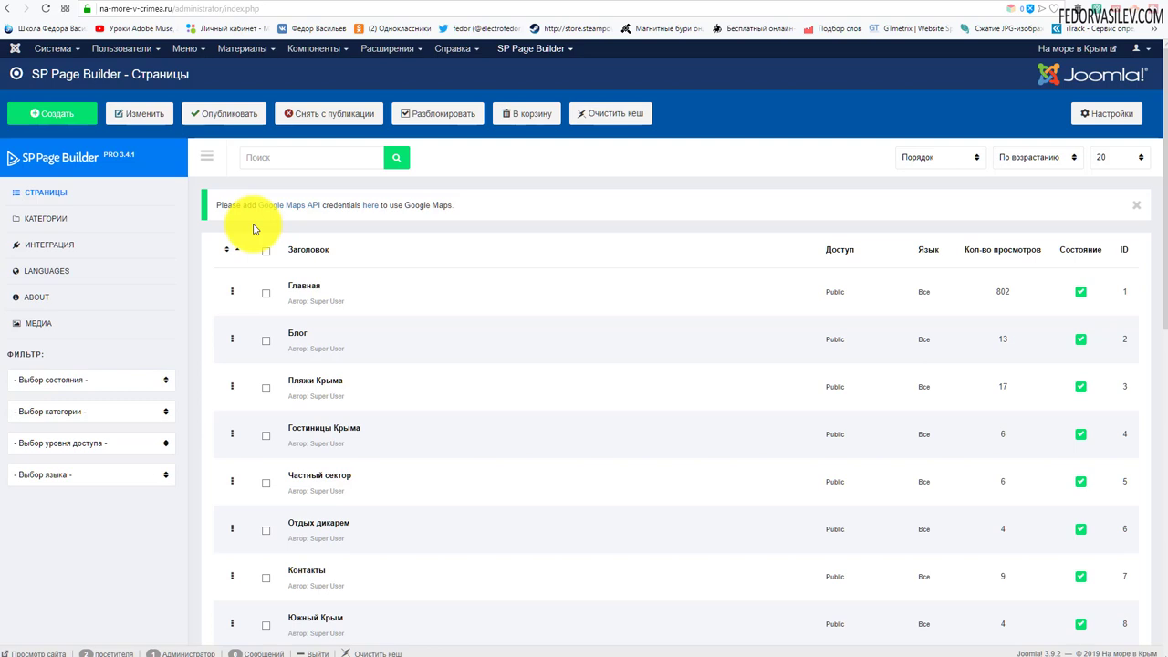
{"action": "mouse_move", "coordinate": [447, 362]}
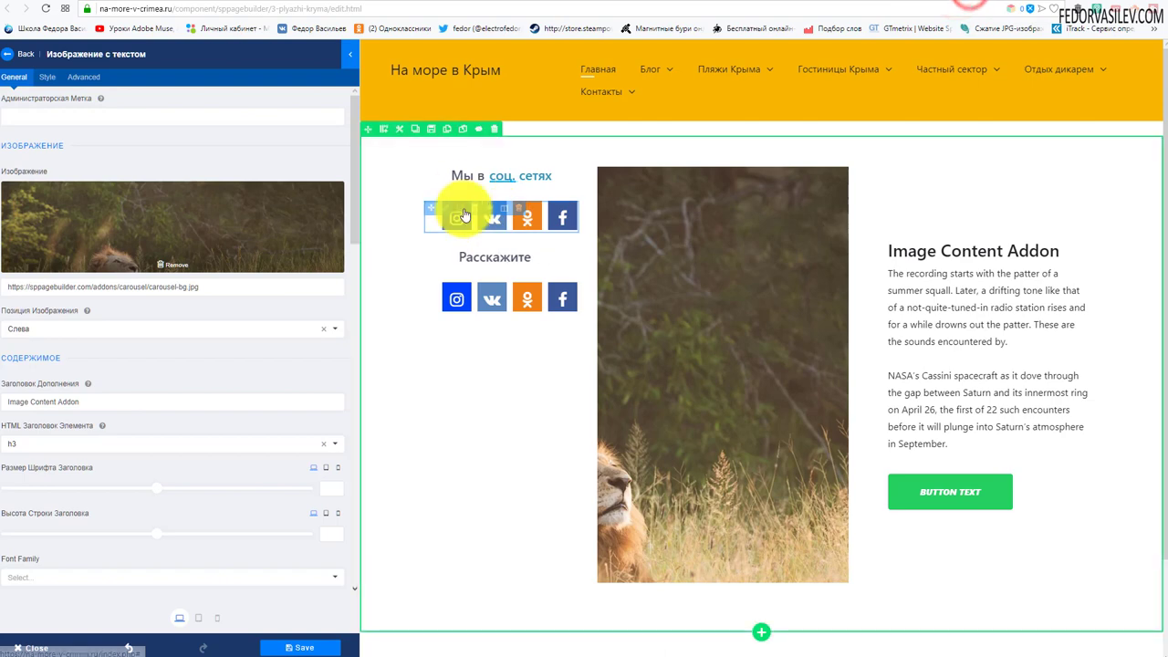
- Open the icons group under "Мы в соц. сетях", inspect the link (Ссылка) of the Instagram icon in Item 1, and apply
{"action": "left_click", "coordinate": [444, 205]}
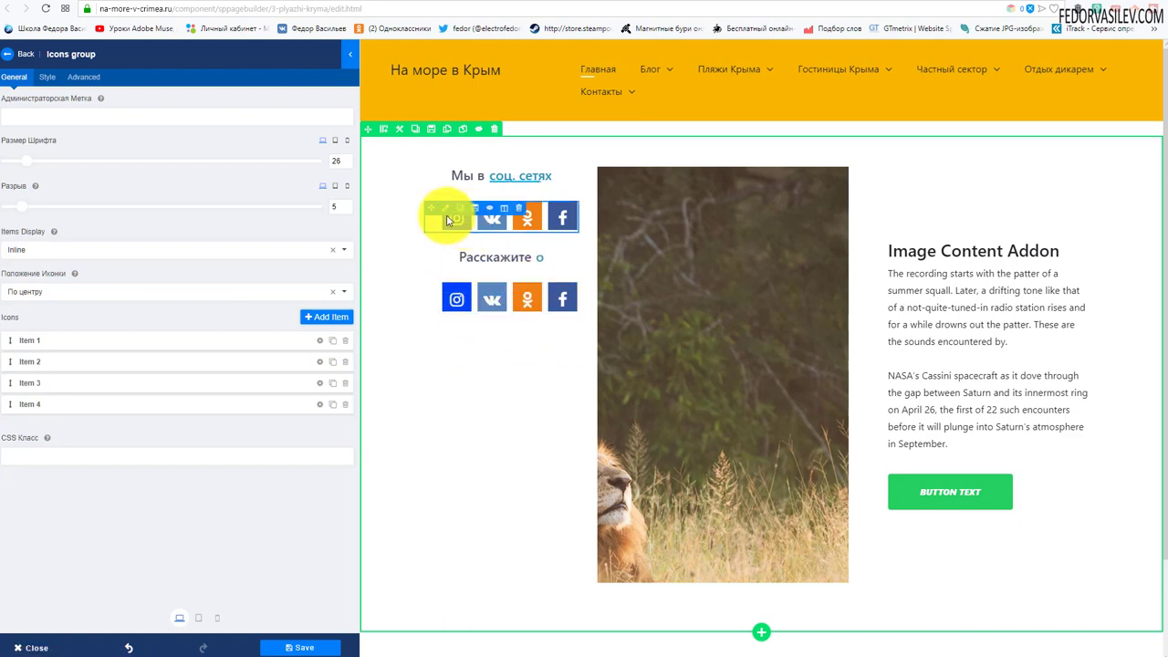
{"action": "triple_click", "coordinate": [476, 177]}
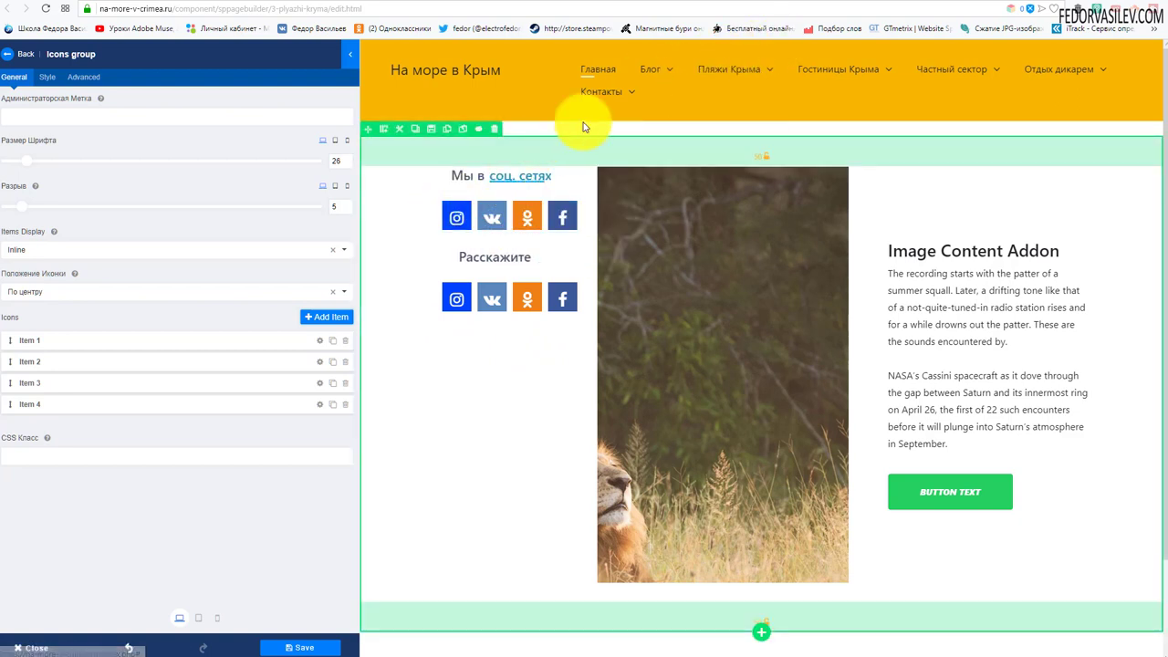
{"action": "mouse_move", "coordinate": [456, 214]}
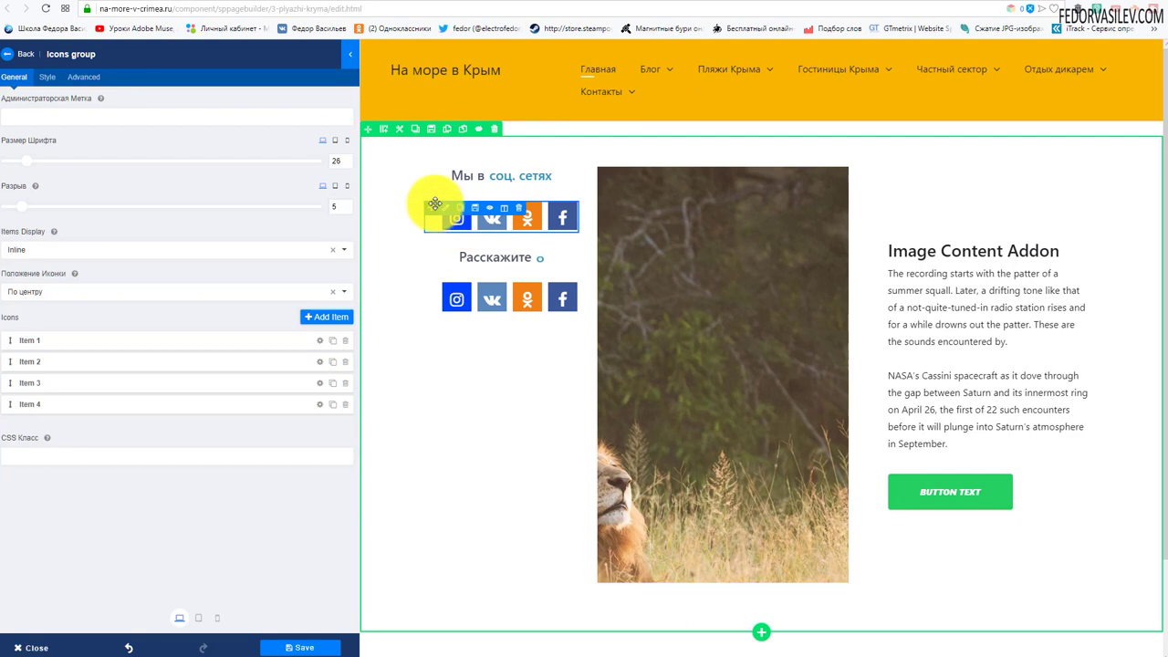
{"action": "left_click", "coordinate": [320, 341]}
{"action": "scroll", "coordinate": [196, 365], "scroll_direction": "down", "scroll_amount": 1}
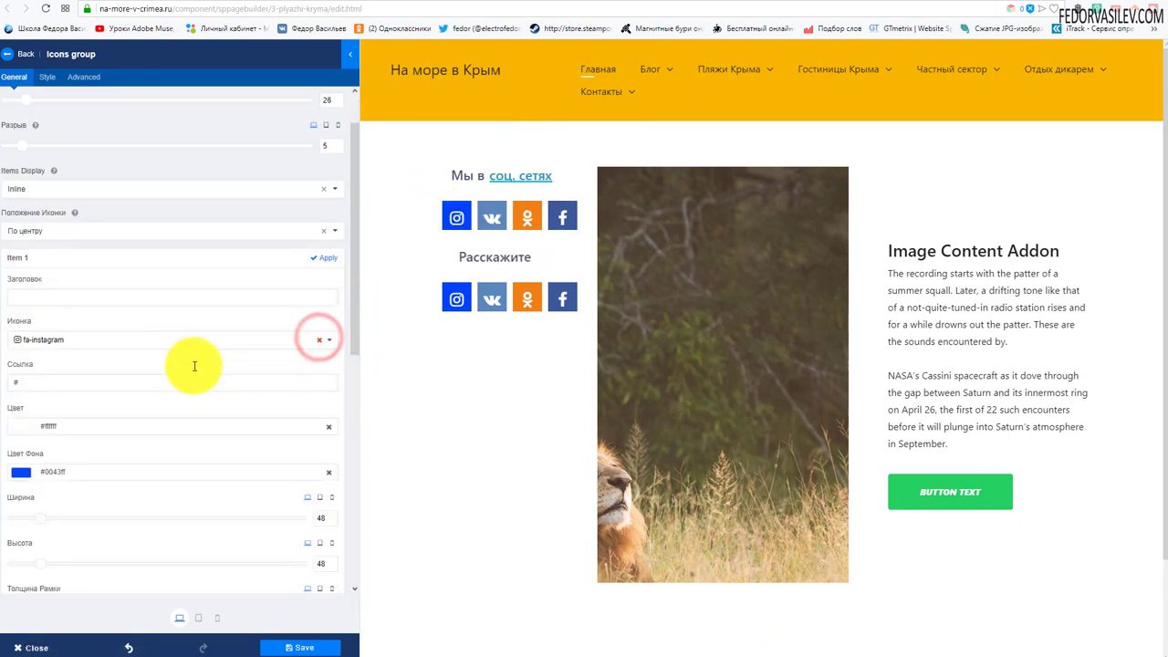
{"action": "left_click", "coordinate": [25, 384]}
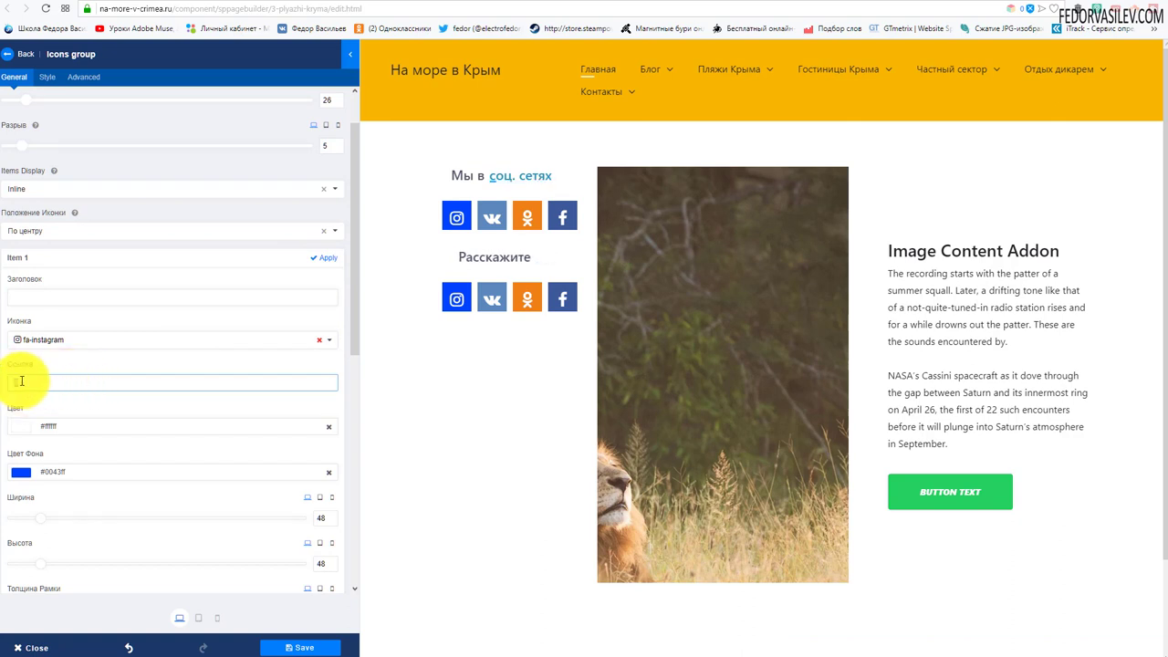
{"action": "scroll", "coordinate": [79, 378], "scroll_direction": "down", "scroll_amount": 2}
{"action": "scroll", "coordinate": [246, 326], "scroll_direction": "up", "scroll_amount": 3}
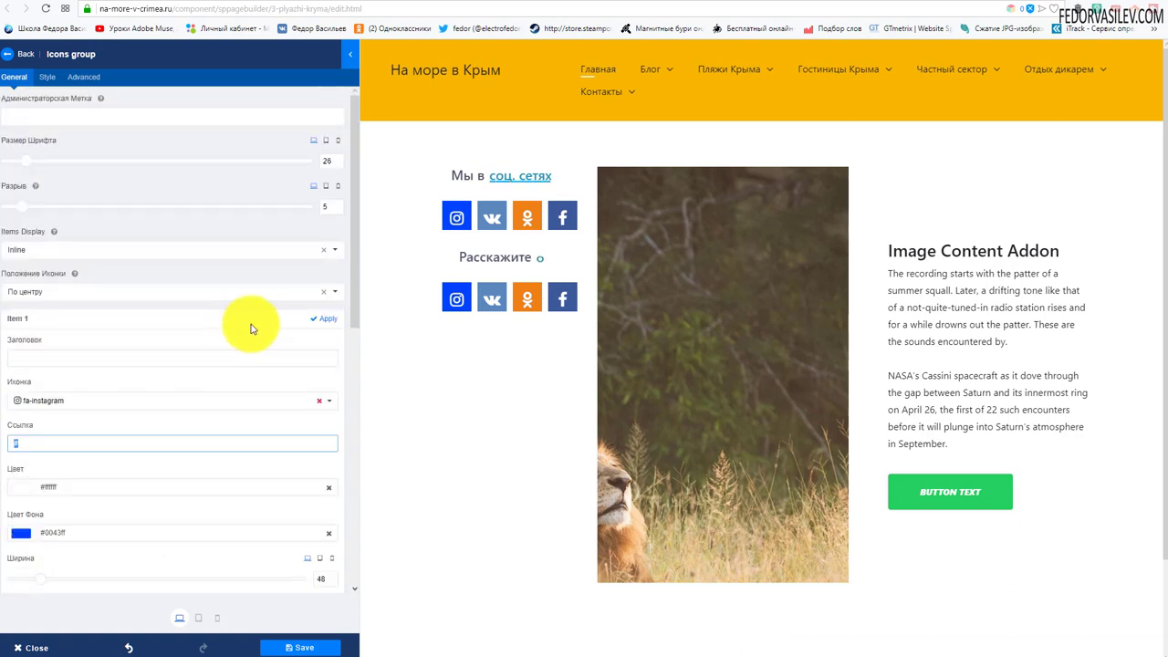
{"action": "left_click", "coordinate": [324, 318]}
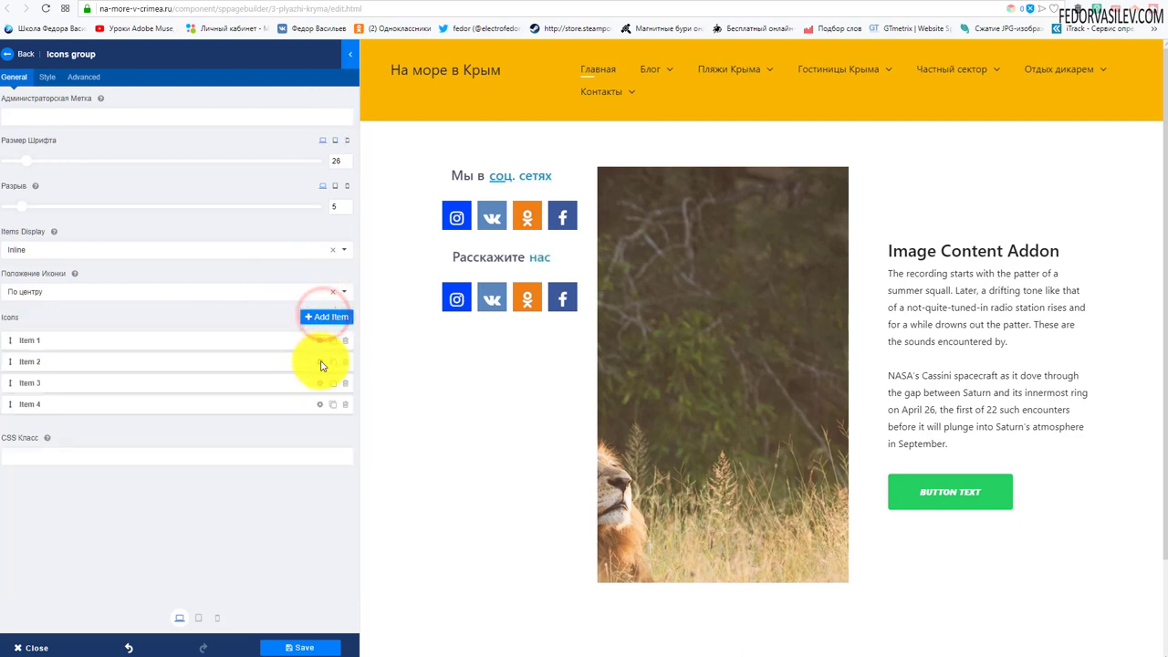
- Inspect the link (Ссылка) of the VK icon in Item 2 and apply, returning to the icon blocks on the page
{"action": "left_click", "coordinate": [320, 363]}
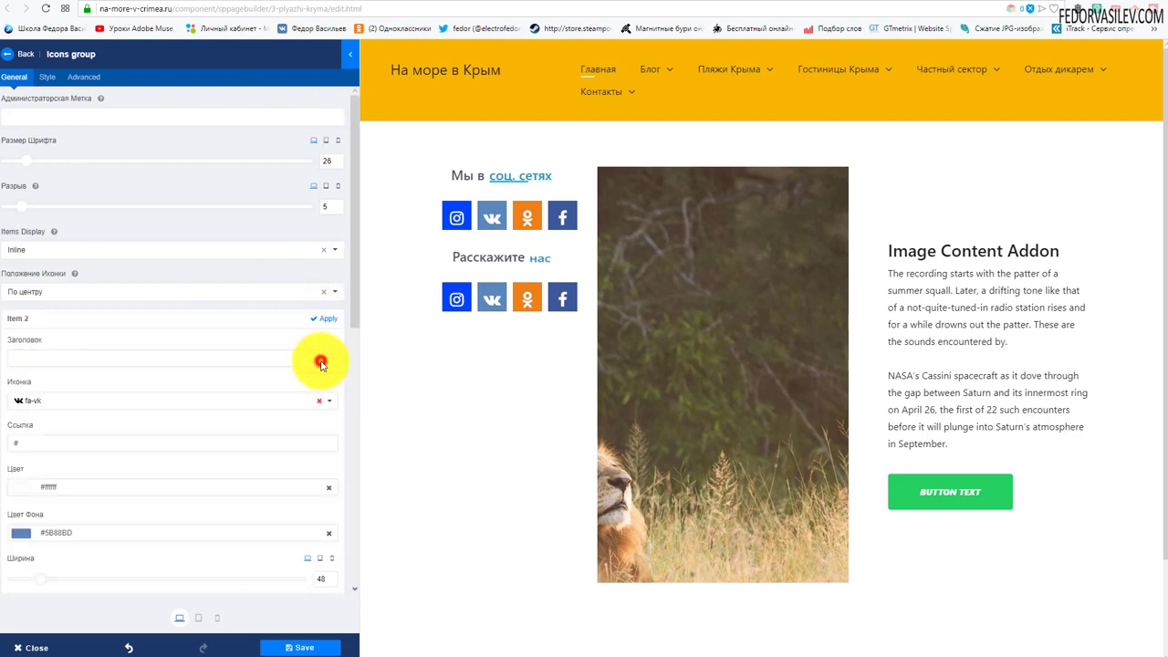
{"action": "double_click", "coordinate": [43, 445]}
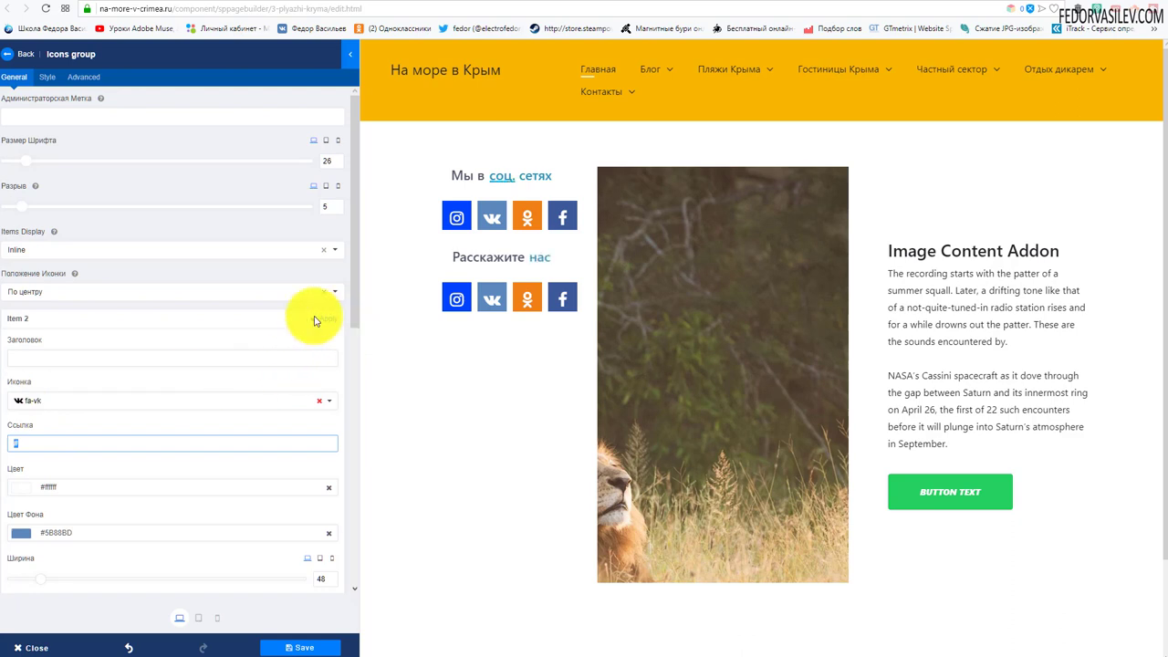
{"action": "left_click", "coordinate": [314, 320]}
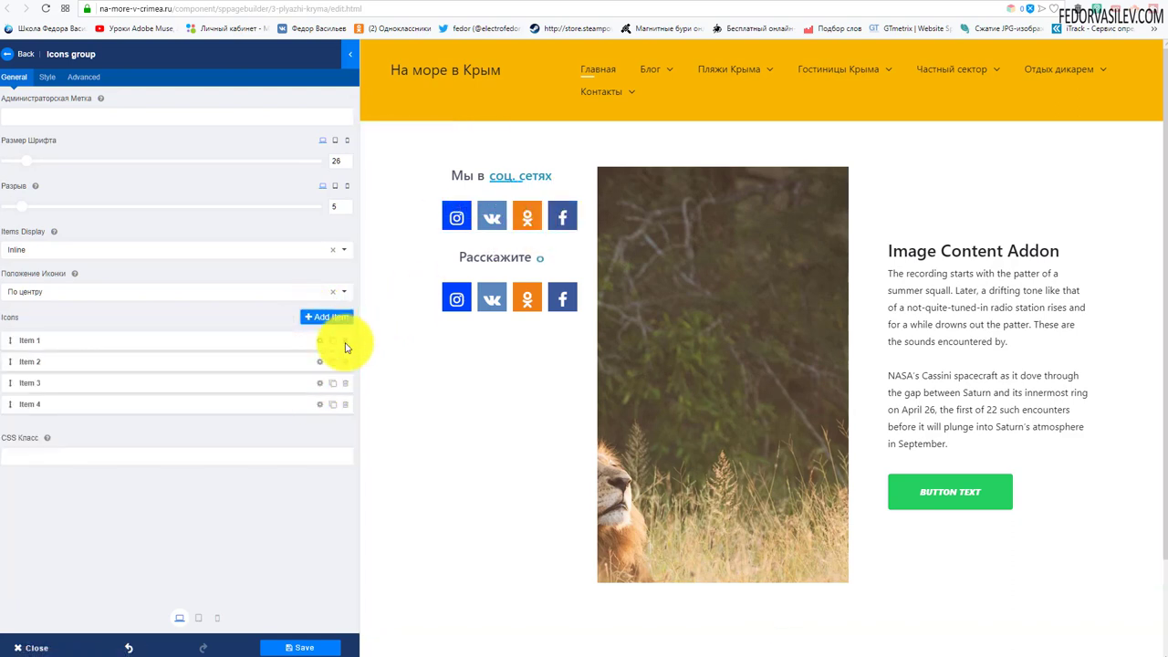
{"action": "left_click", "coordinate": [548, 304]}
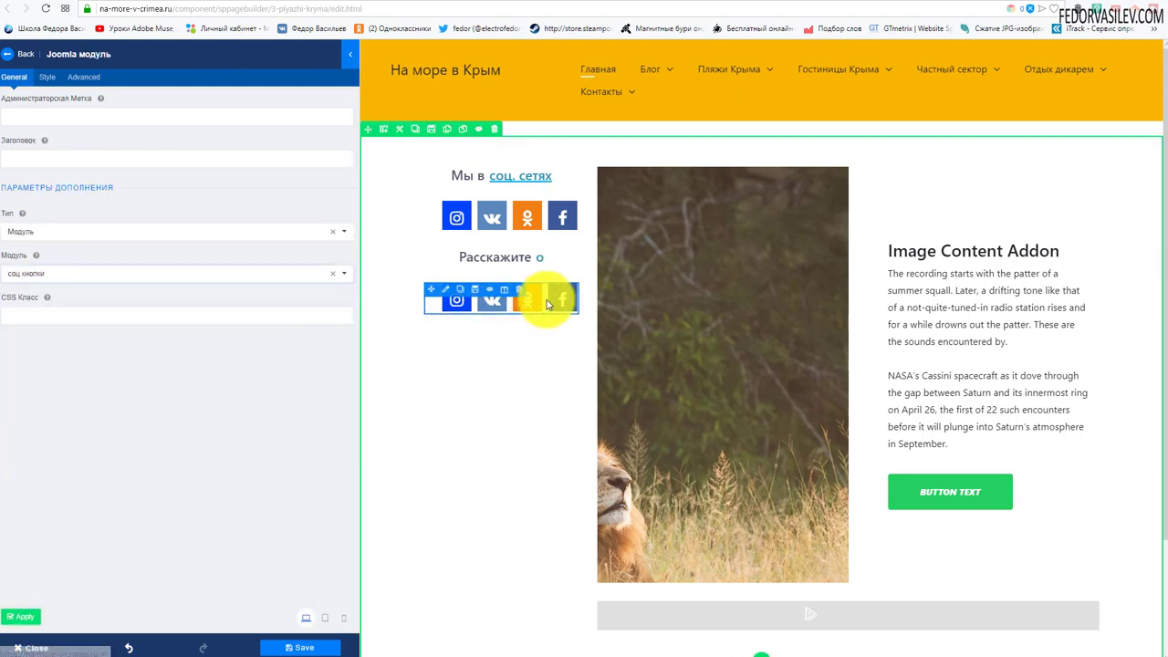